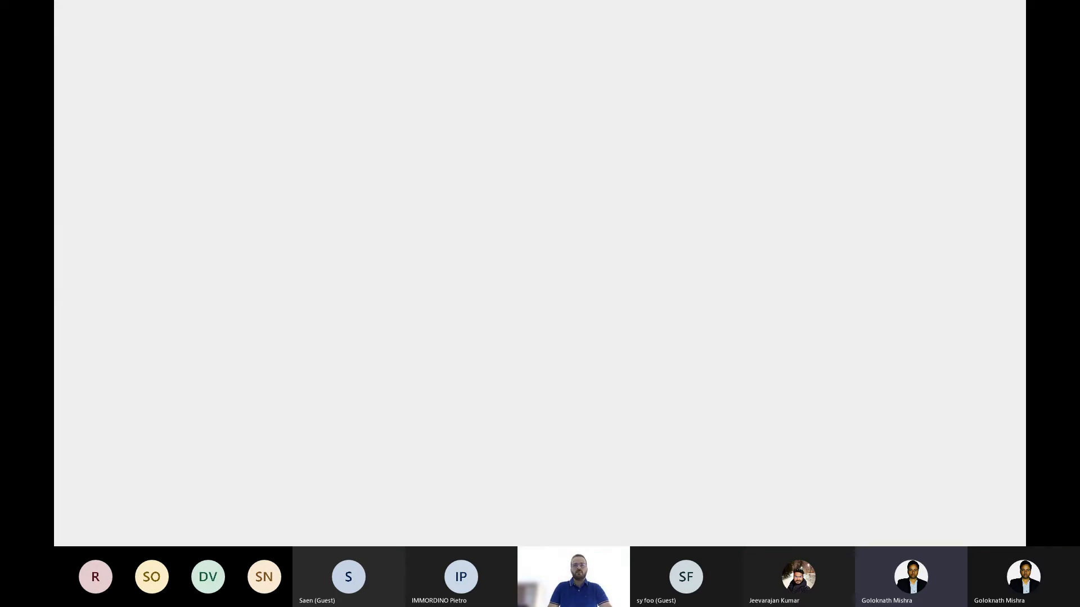
# Step: Review the ODBC drivers installed on the system in the 64-bit ODBC Data Source Administrator, and close it
pyautogui.press('Escape')
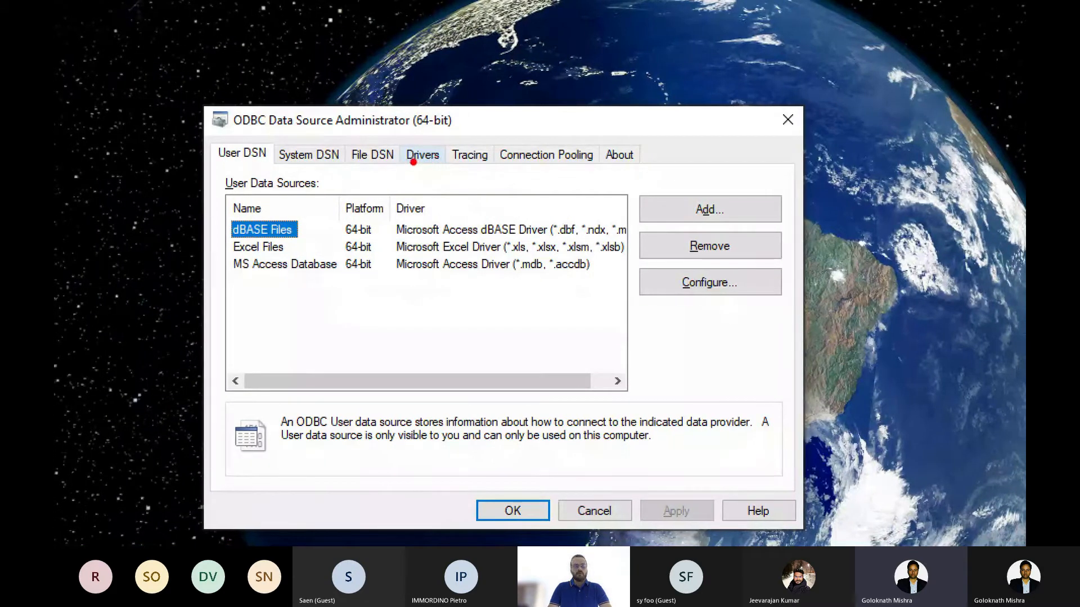
pyautogui.press('Escape')
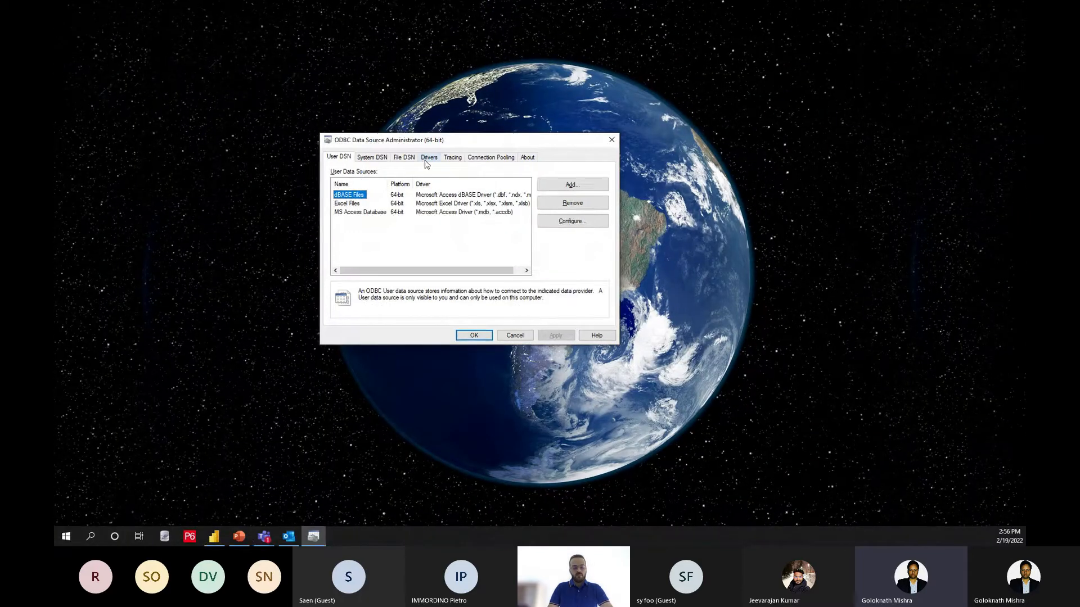
pyautogui.press('Escape')
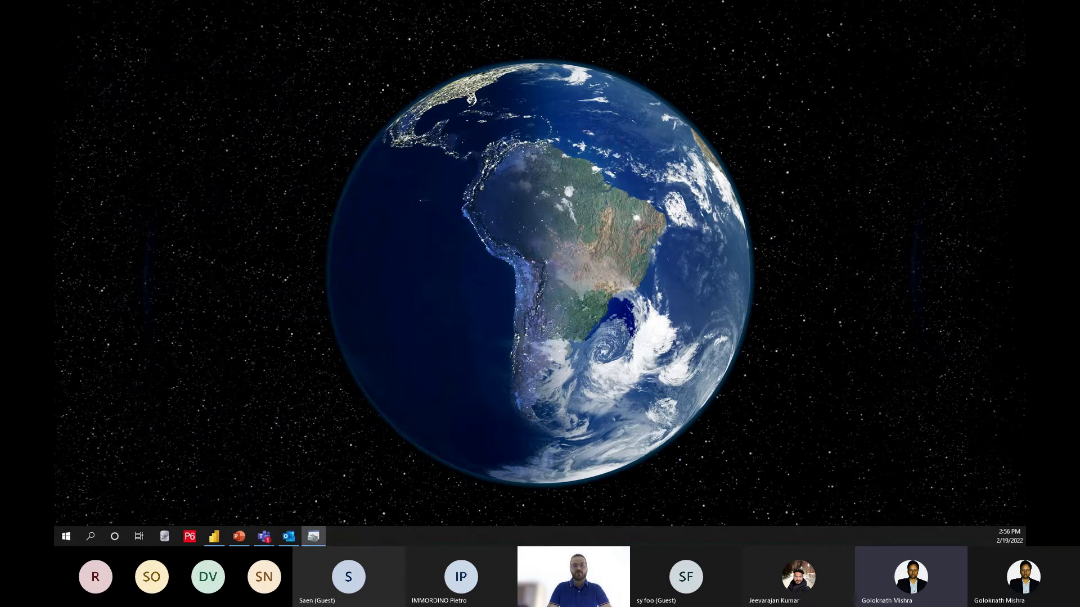
pyautogui.moveTo(587, 34); pyautogui.dragTo(402, 156)
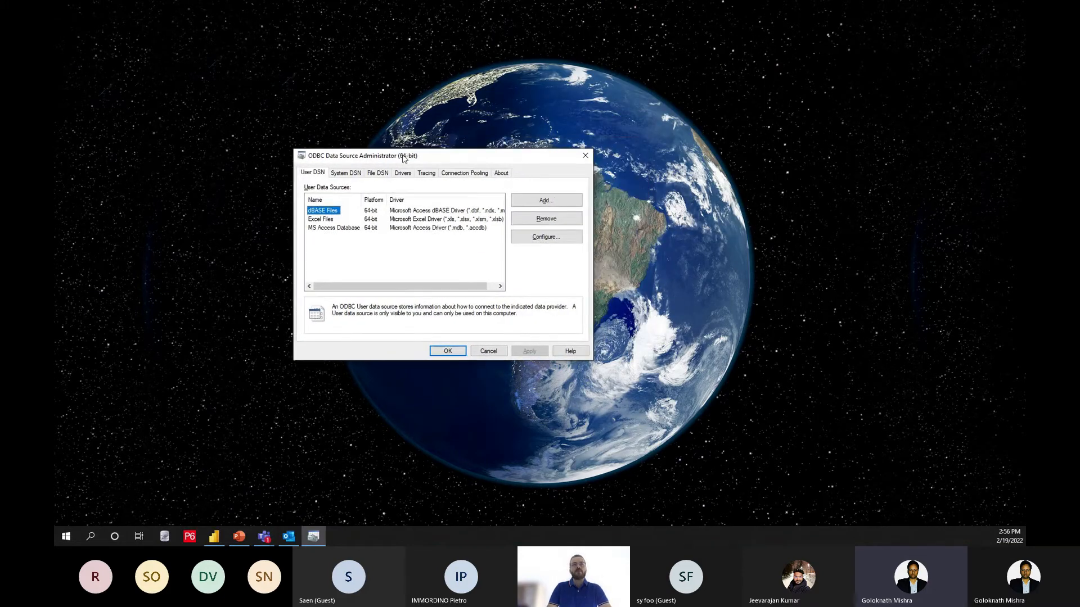
pyautogui.press('super+plus')
pyautogui.click(400, 172)
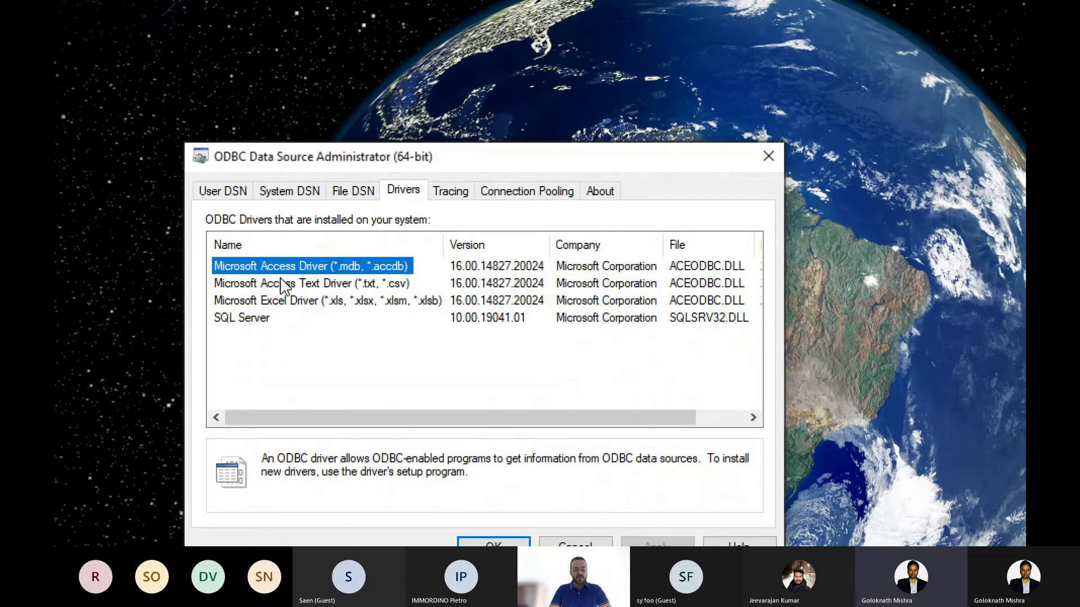
pyautogui.hotkey('ctrl', '2')
pyautogui.moveTo(203, 238)
pyautogui.mouseDown()
pyautogui.moveTo(416, 340)
pyautogui.moveTo(450, 339)
pyautogui.mouseUp()
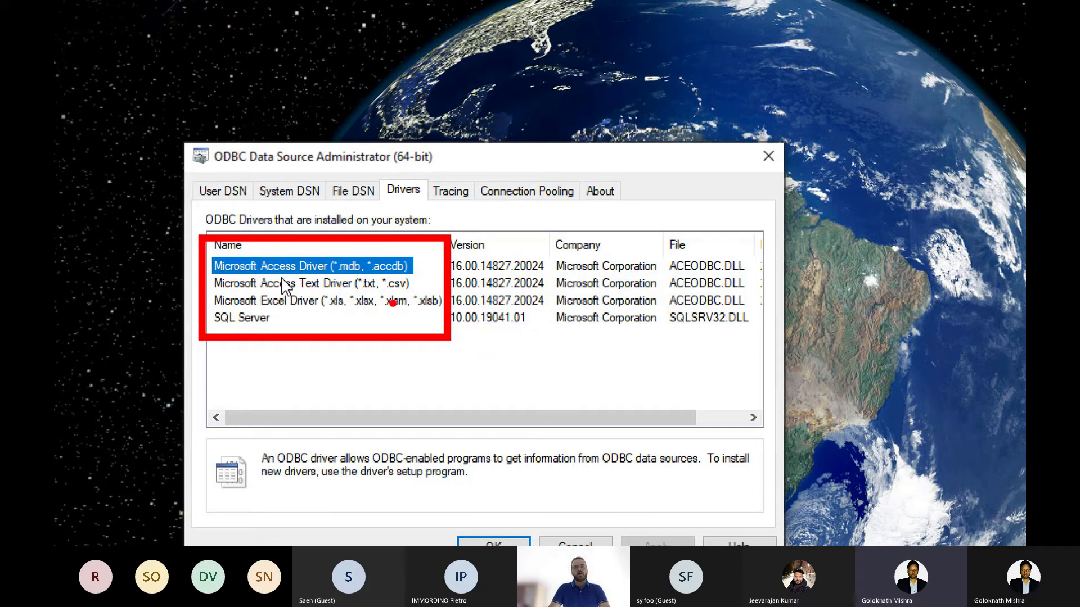
pyautogui.press('e')
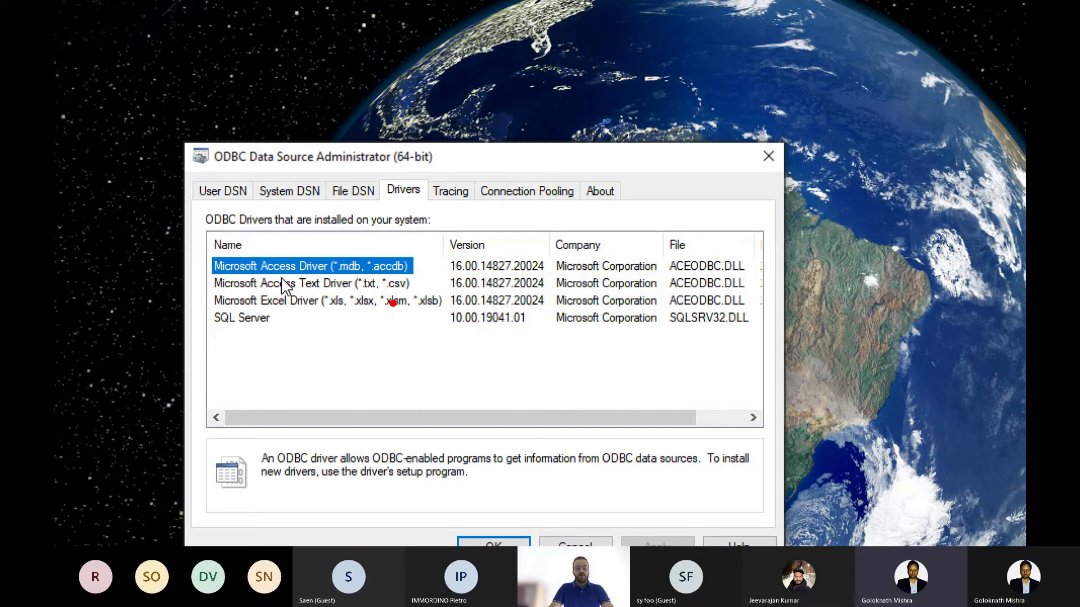
pyautogui.press('Escape')
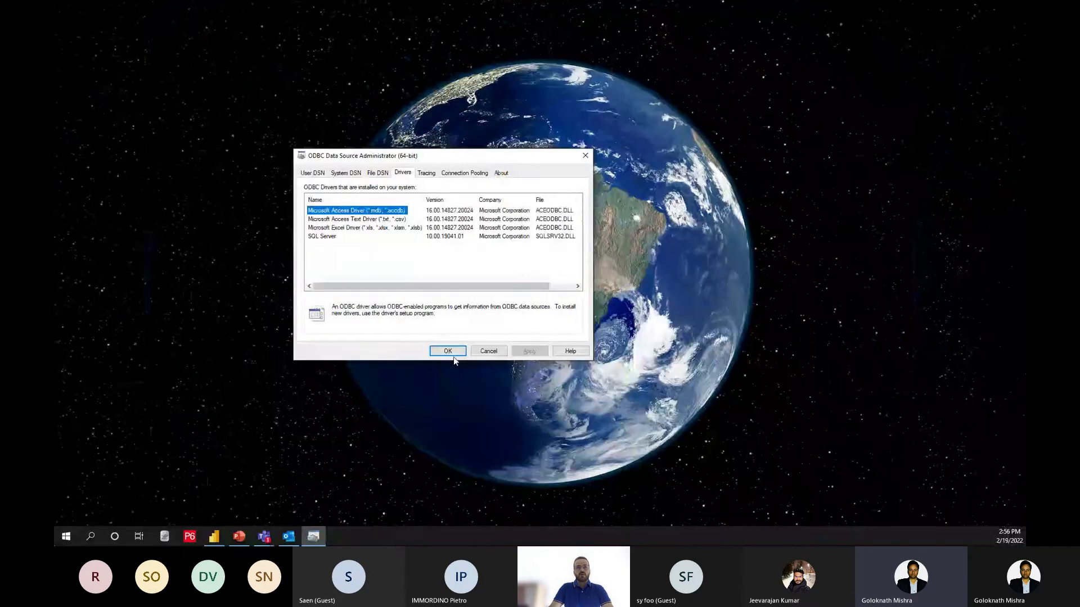
pyautogui.click(493, 543)
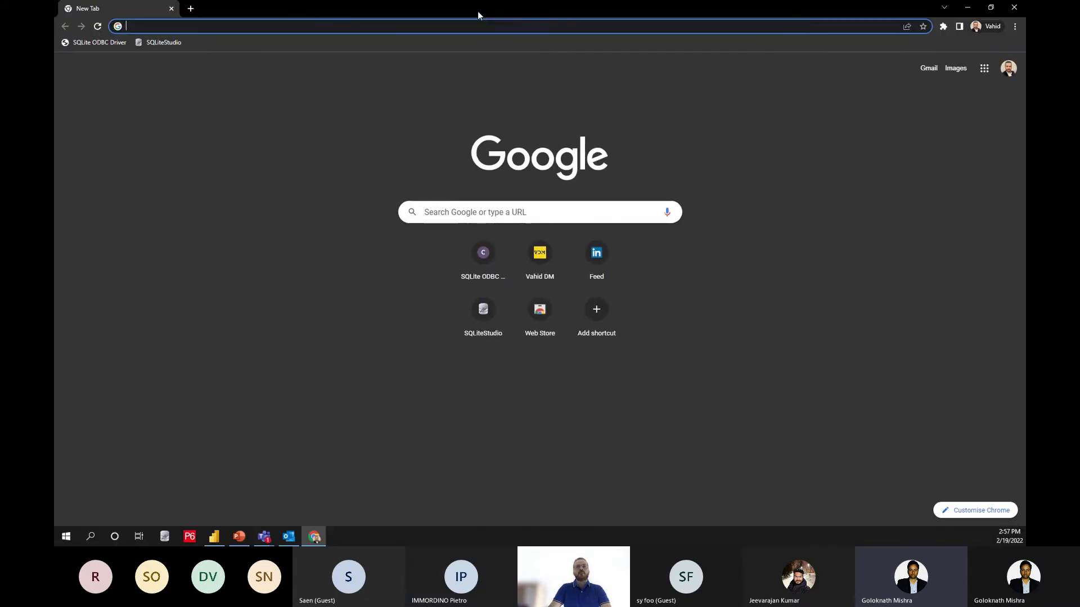
# Step: Open the SQLite ODBC Driver download page at ch-werner.de/sqliteodbc/ in the web browser
pyautogui.click(93, 42)
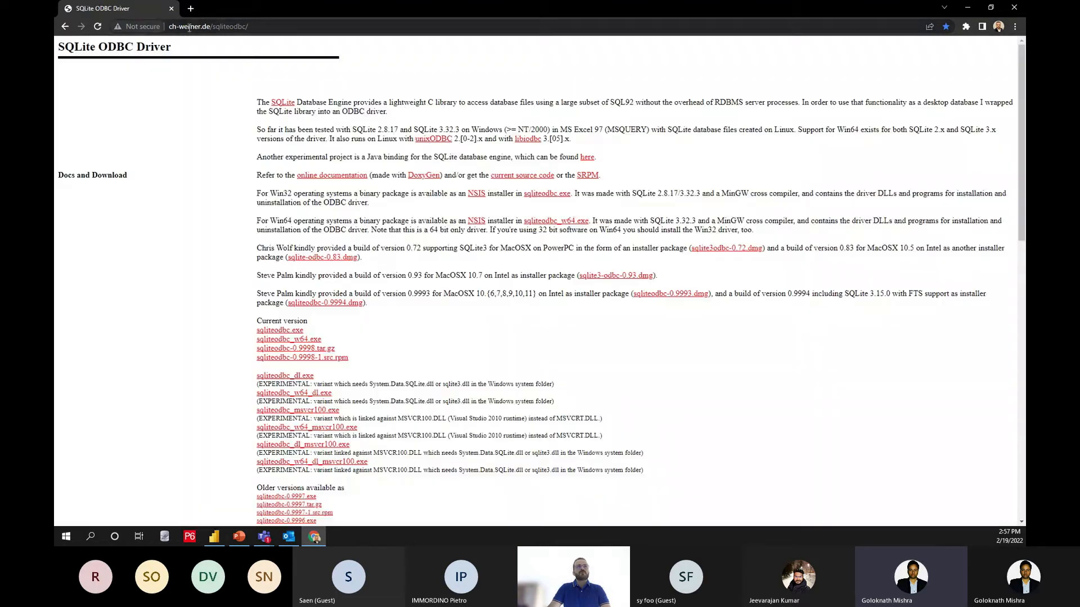
pyautogui.click(190, 27)
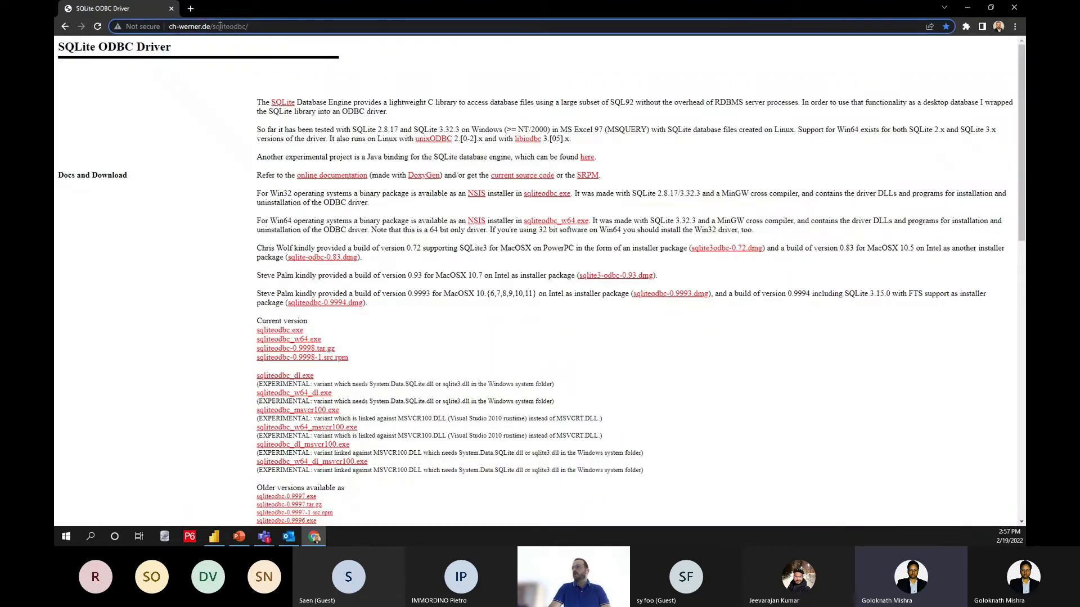
# Step: Close the browser and install the SQLite3 ODBC Driver for Win64, completing its setup wizard
pyautogui.hotkey('alt', 'Tab')
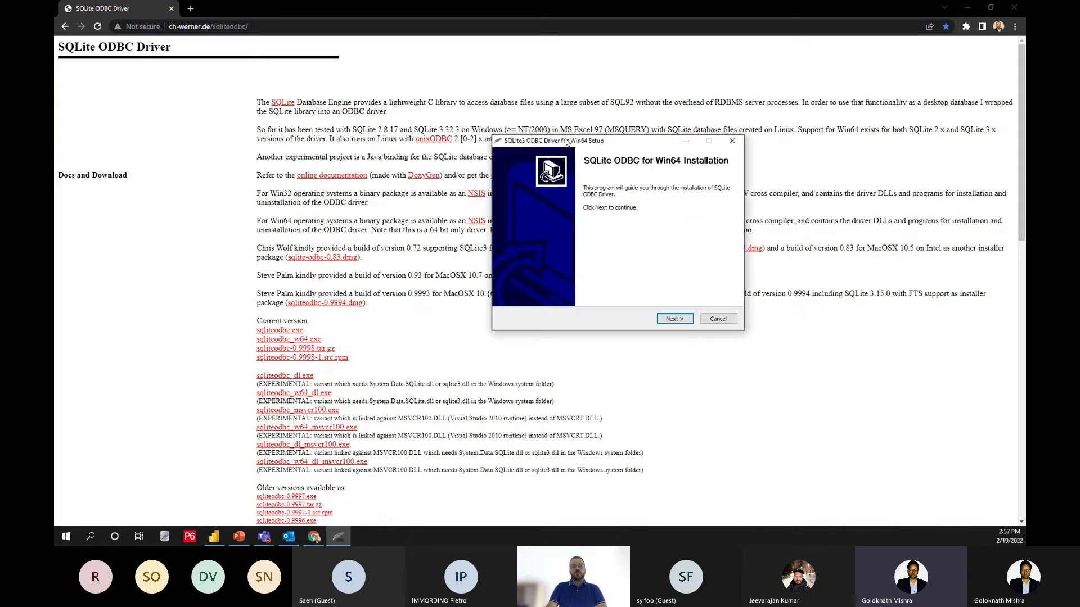
pyautogui.click(1014, 10)
pyautogui.click(631, 341)
pyautogui.click(630, 341)
pyautogui.click(631, 341)
pyautogui.click(631, 341)
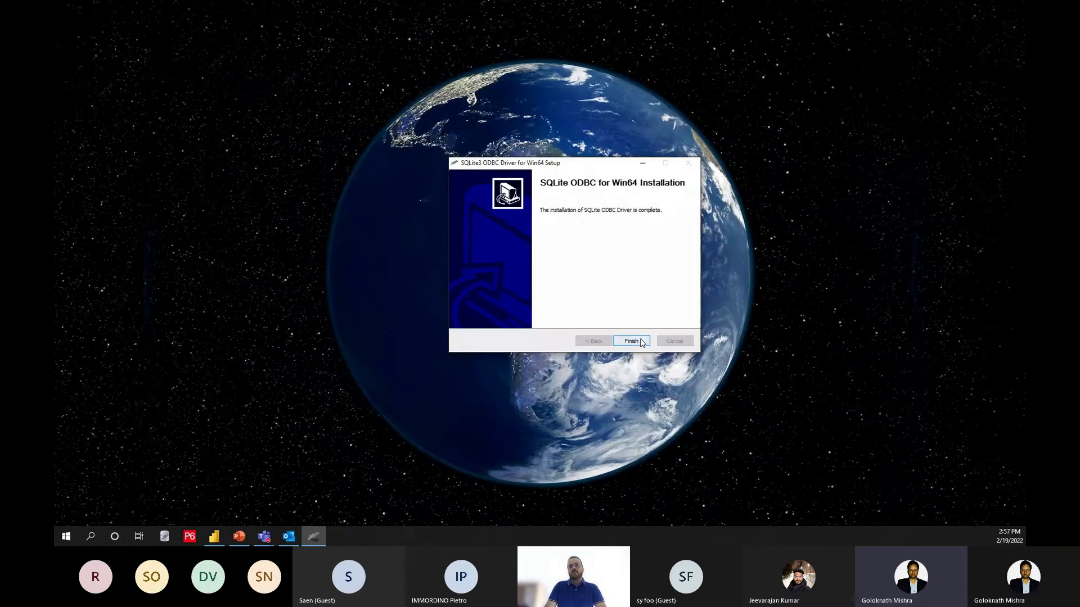
pyautogui.click(641, 342)
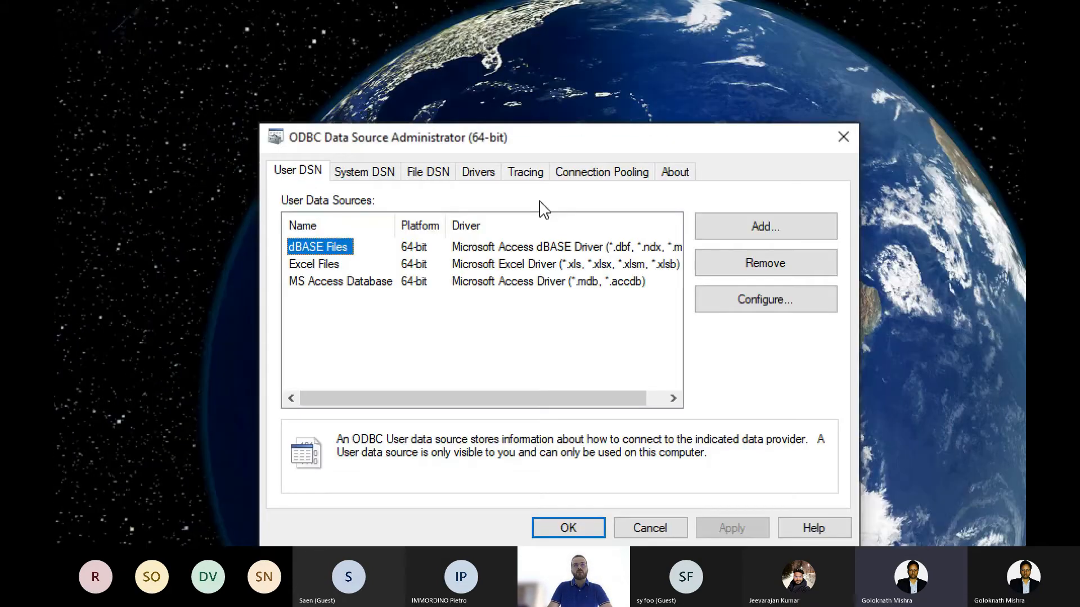
# Step: Check the installed drivers for the SQLite3 ODBC Driver and compare the user and system data sources
pyautogui.click(464, 155)
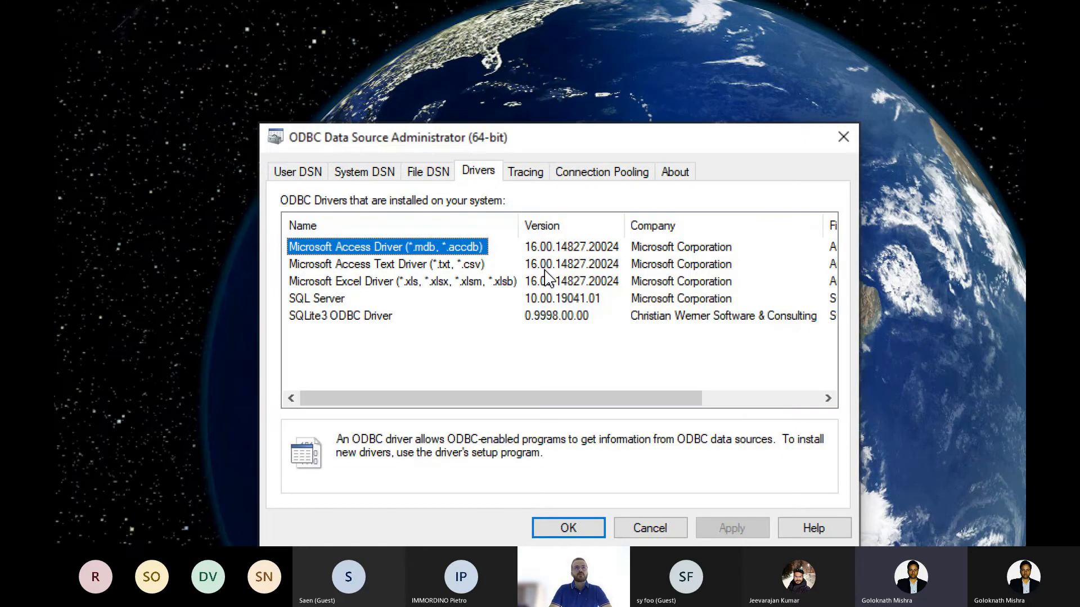
pyautogui.click(298, 173)
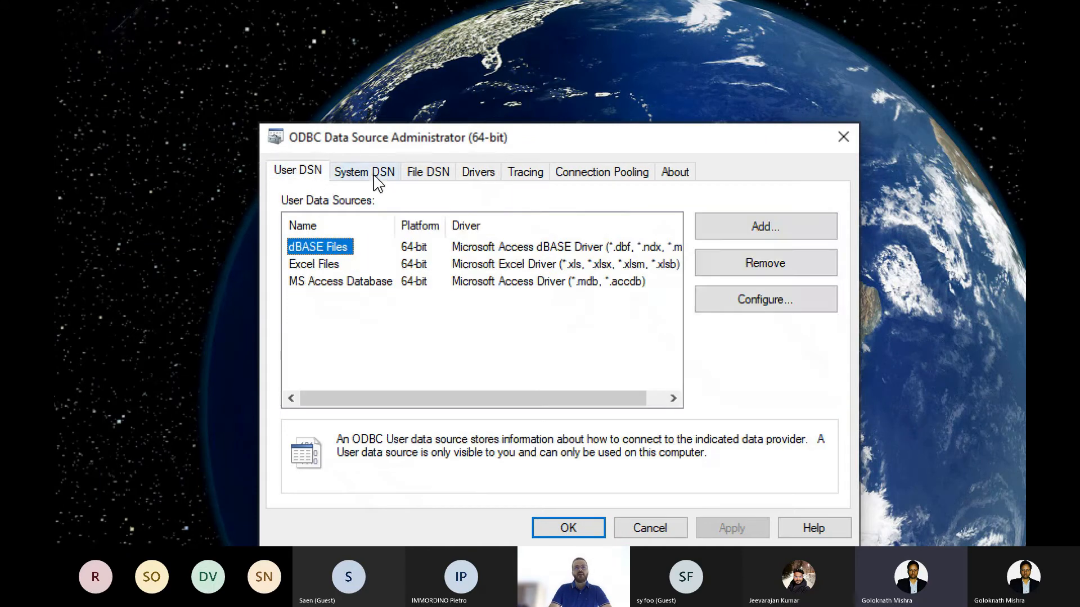
pyautogui.click(375, 177)
pyautogui.click(302, 172)
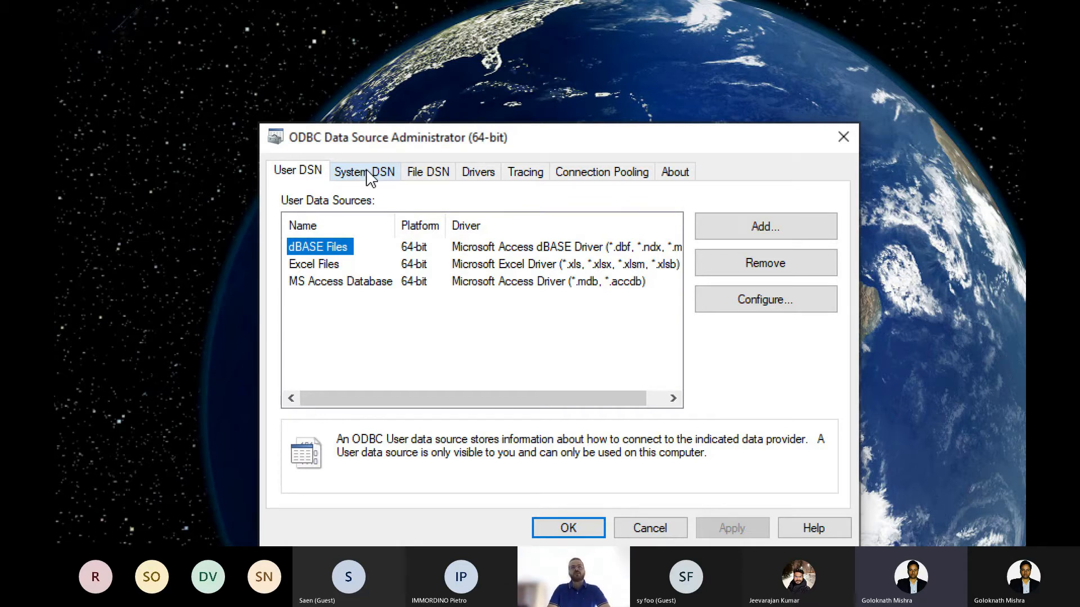
pyautogui.click(366, 173)
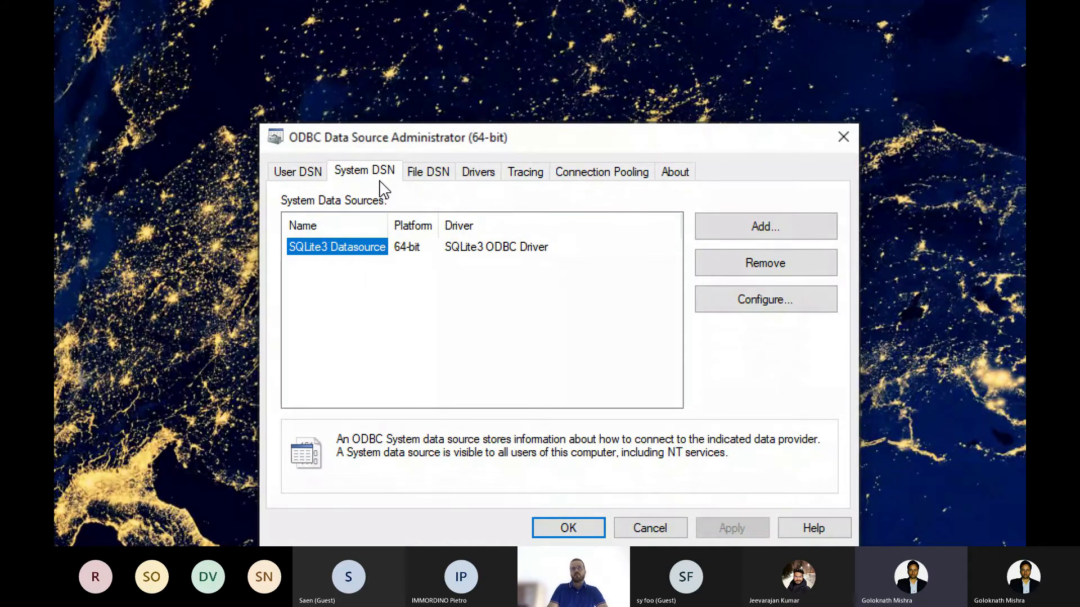
pyautogui.click(298, 171)
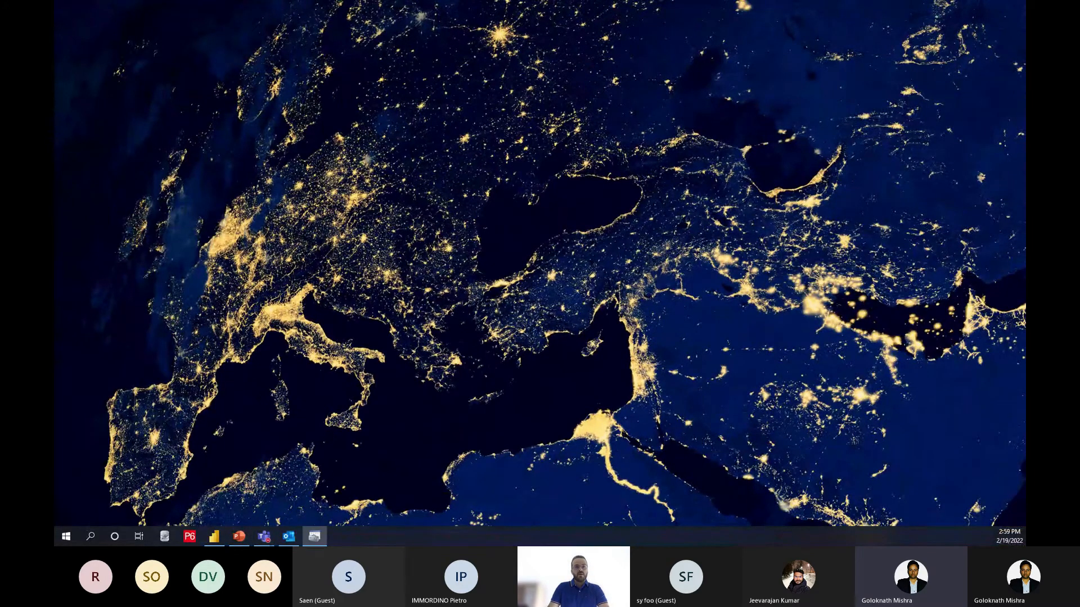
pyautogui.click(313, 536)
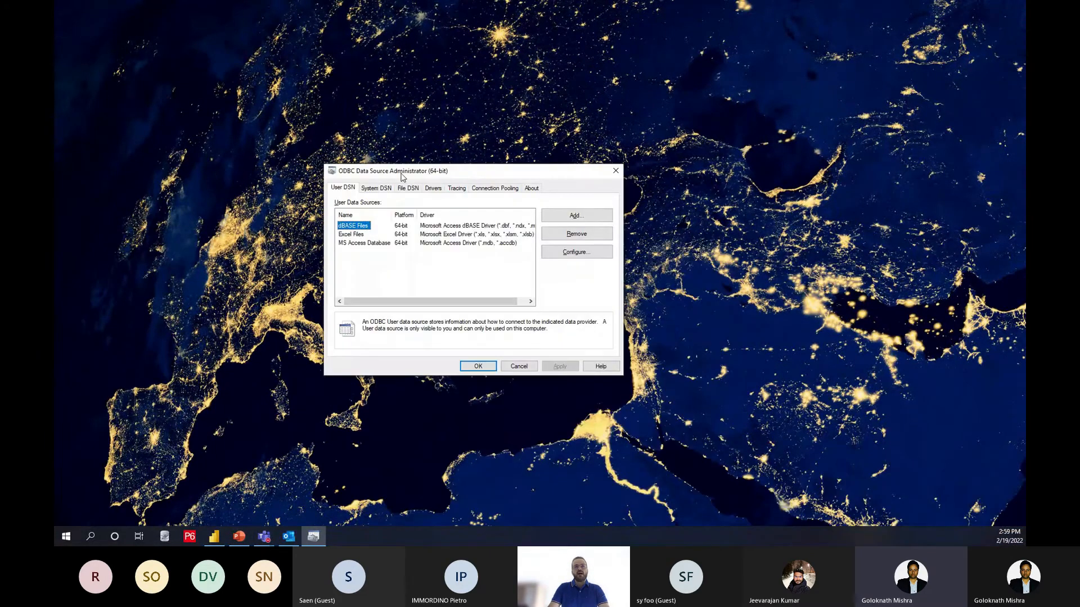
# Step: Switch to Power BI Desktop, start an ODBC data connection and list the available data source names
pyautogui.click(215, 537)
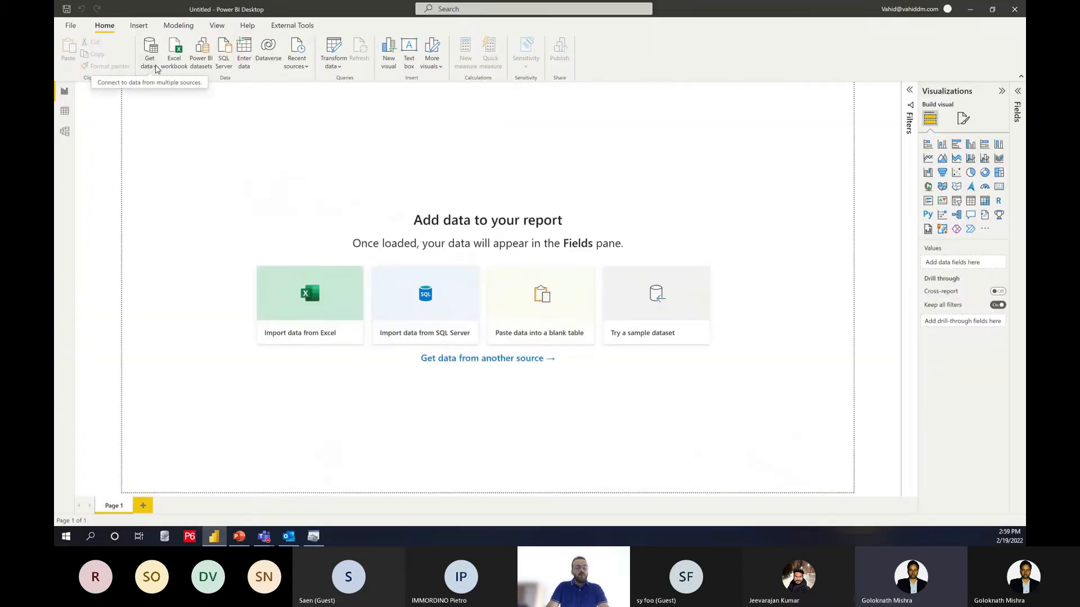
pyautogui.click(155, 65)
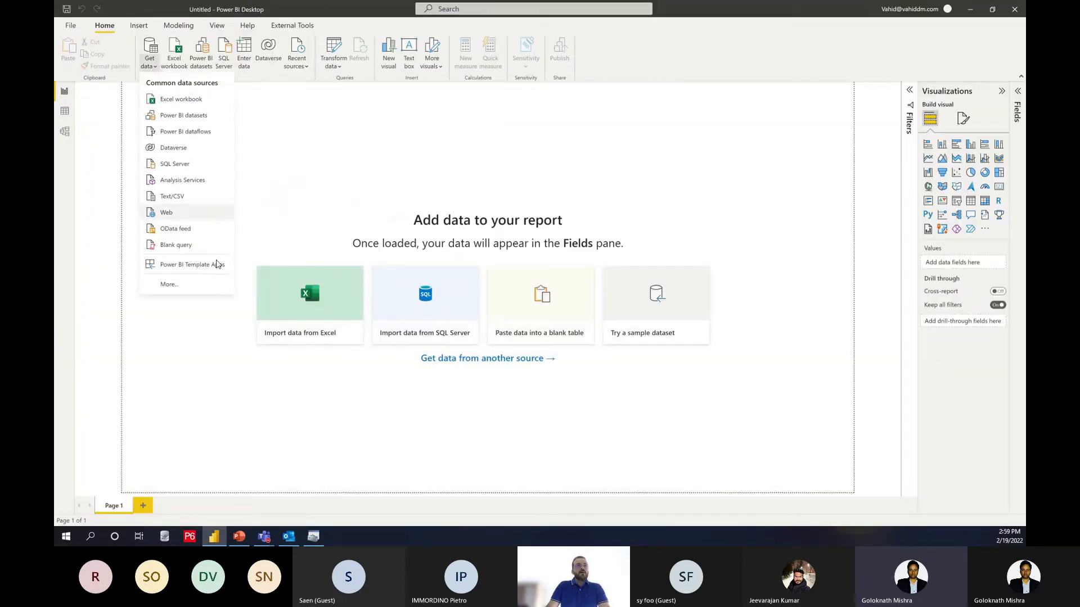
pyautogui.click(169, 285)
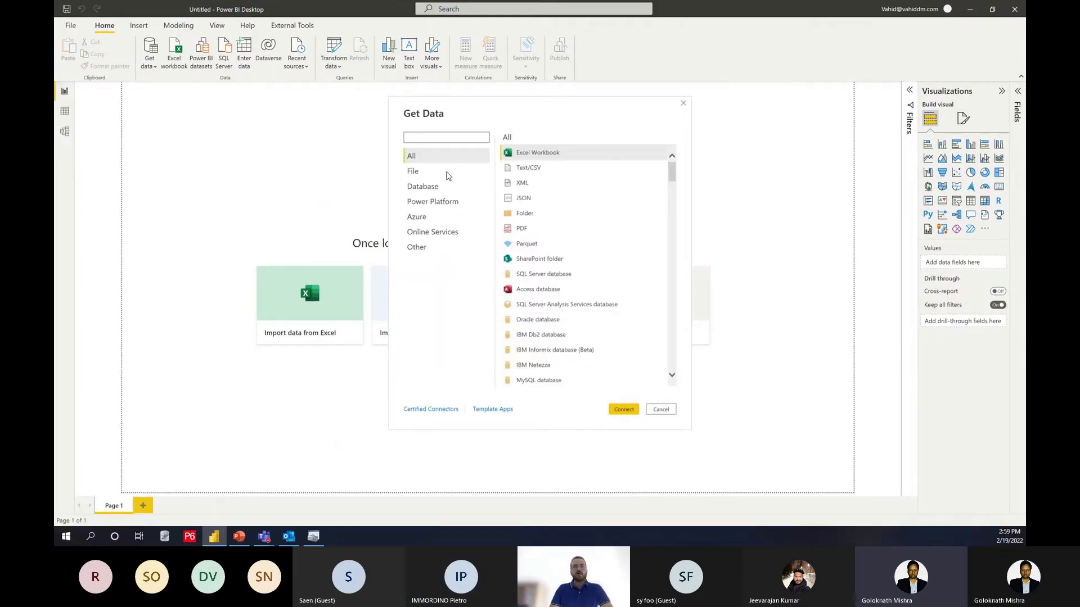
pyautogui.click(416, 247)
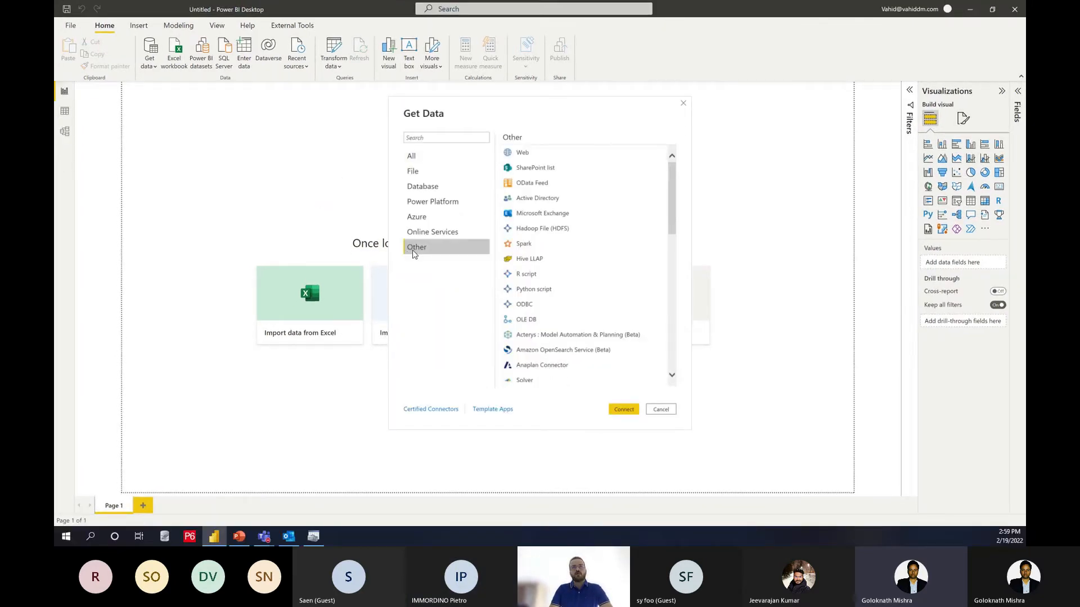
pyautogui.click(540, 305)
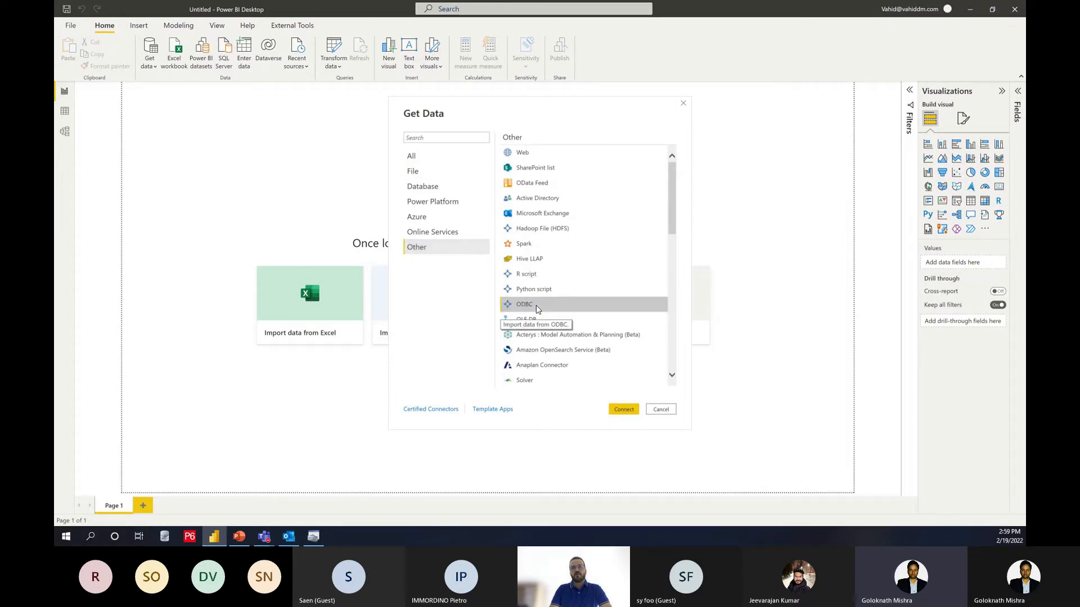
pyautogui.click(623, 410)
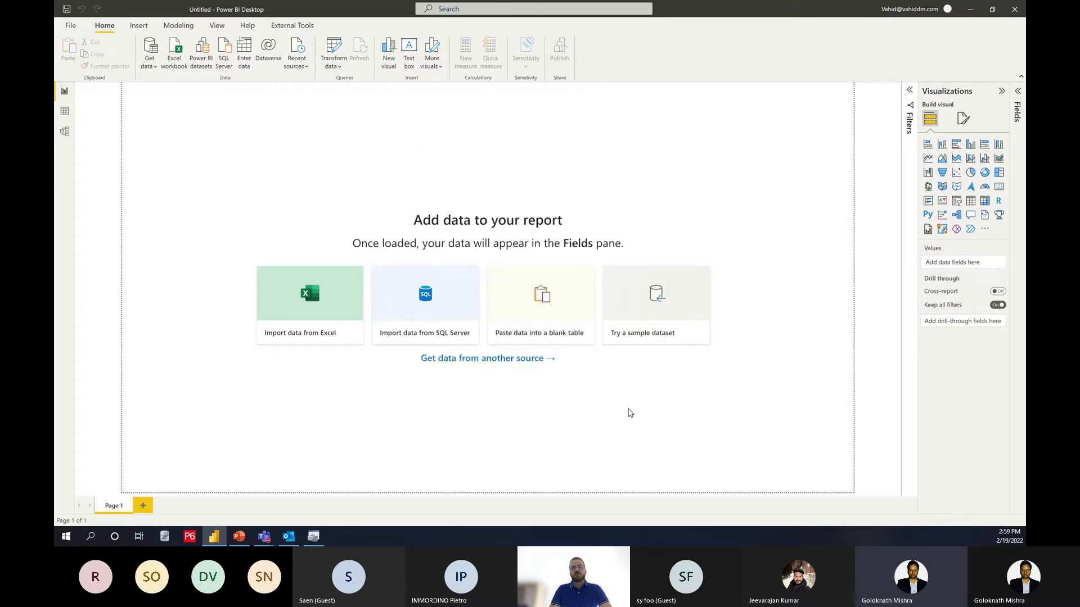
pyautogui.click(411, 256)
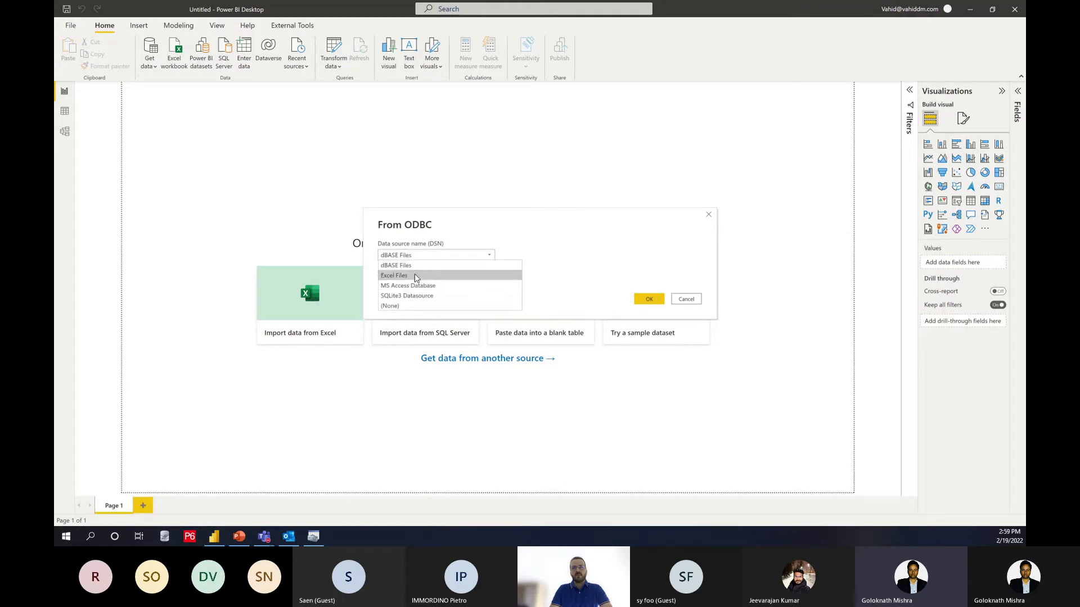
# Step: Compare the administrator's system data sources with the data source names offered for the ODBC connection, and cancel the connection
pyautogui.click(313, 537)
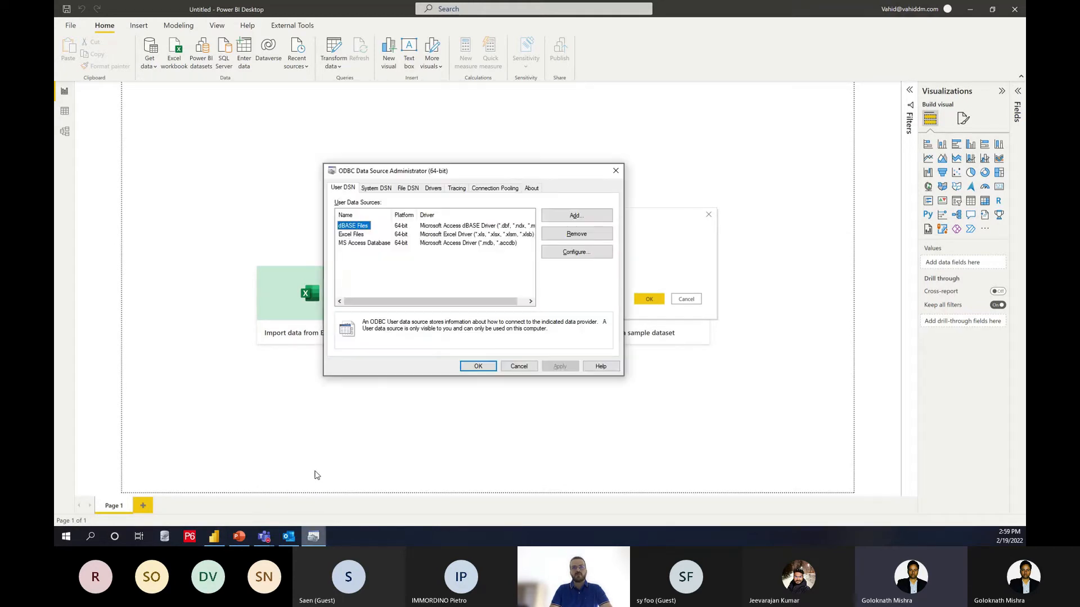
pyautogui.click(370, 189)
pyautogui.moveTo(427, 170); pyautogui.dragTo(176, 173)
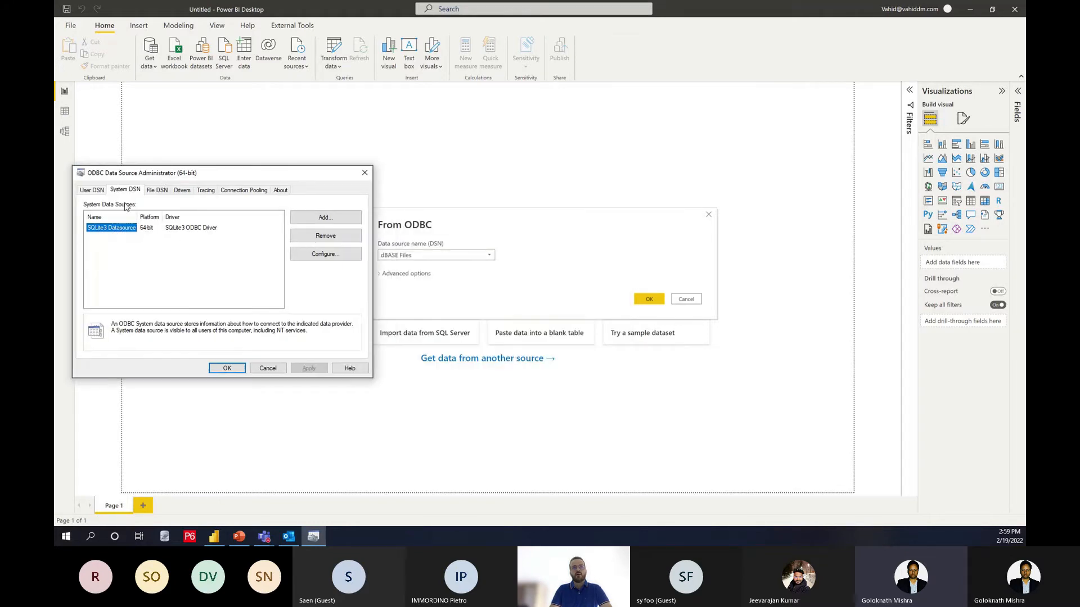
pyautogui.click(403, 254)
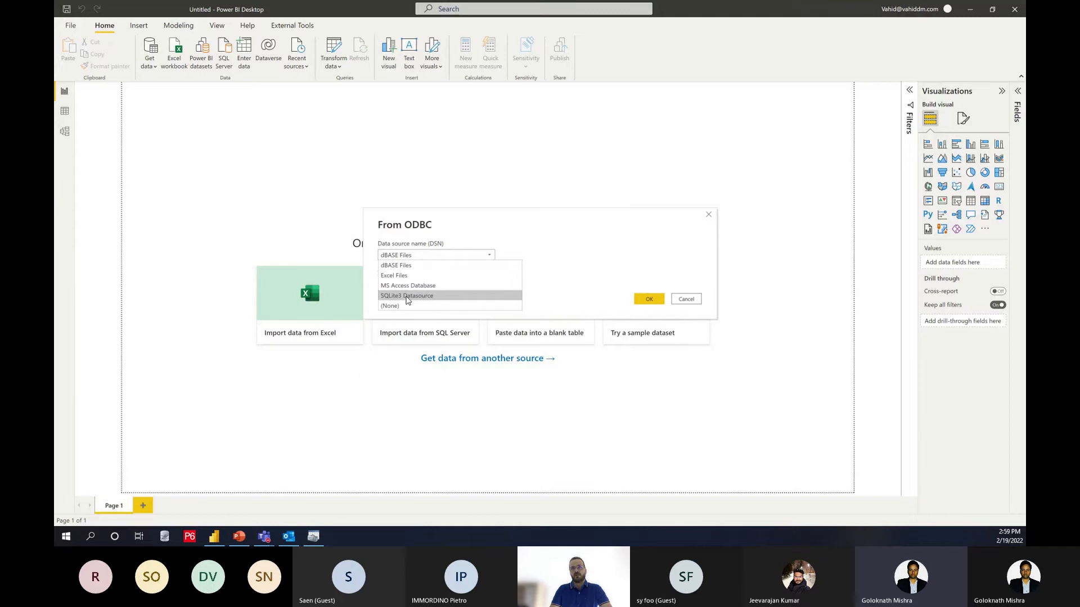
pyautogui.click(684, 299)
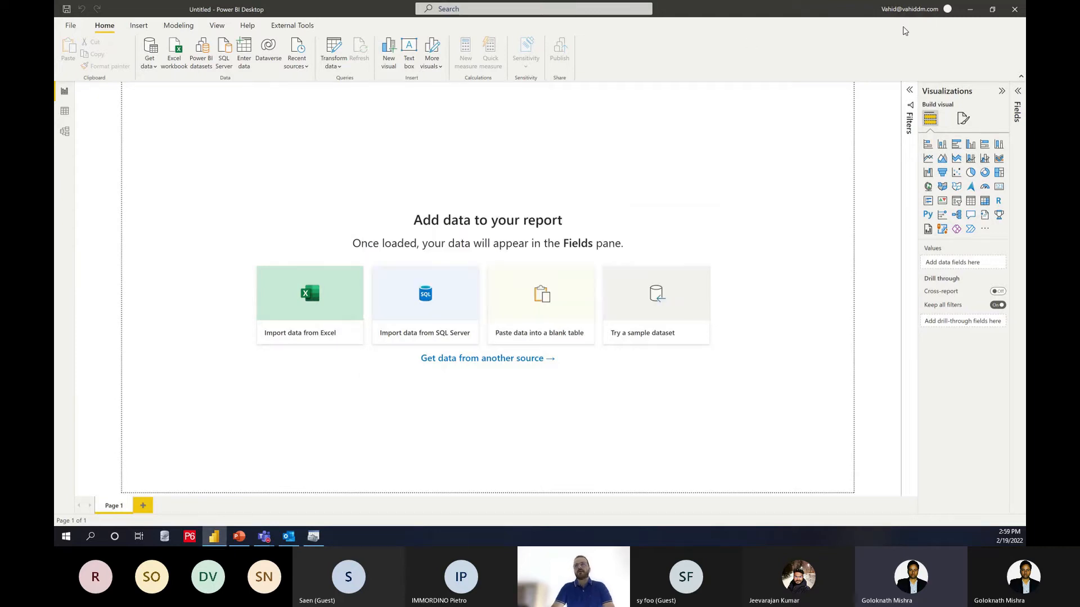
# Step: Return to the ODBC Data Source Administrator and add a user data source that uses the SQLite3 ODBC Driver
pyautogui.click(969, 10)
pyautogui.moveTo(257, 178); pyautogui.dragTo(526, 114)
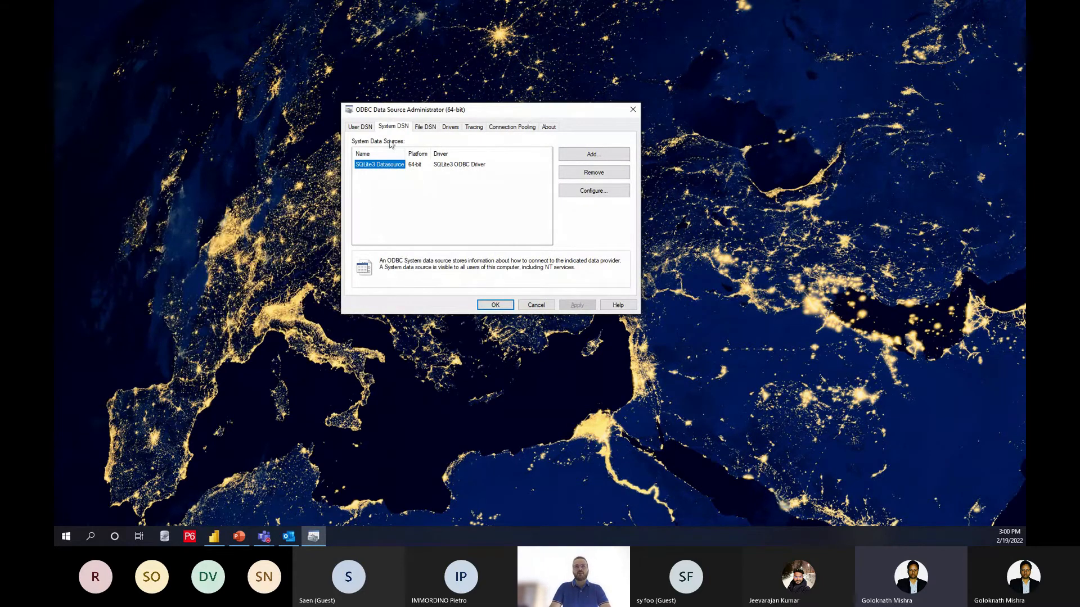
pyautogui.click(368, 129)
pyautogui.click(578, 156)
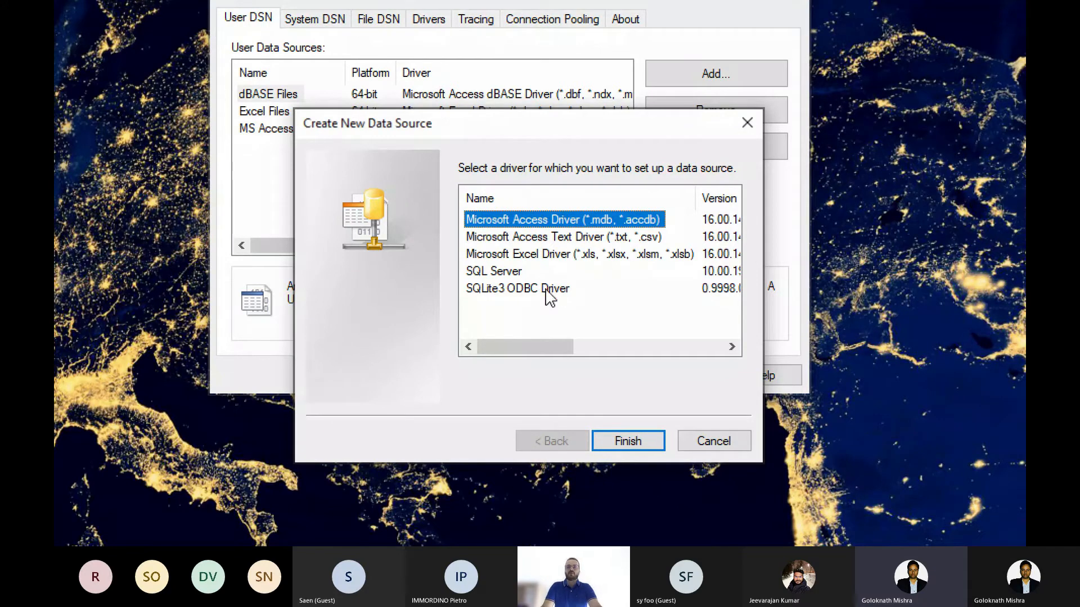
pyautogui.click(499, 292)
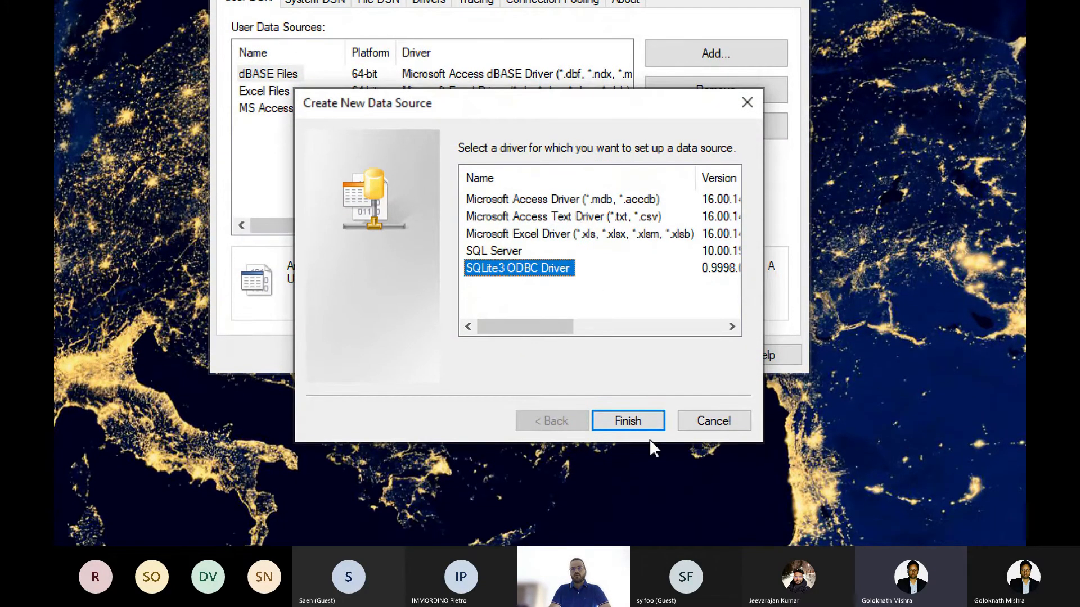
pyautogui.click(639, 441)
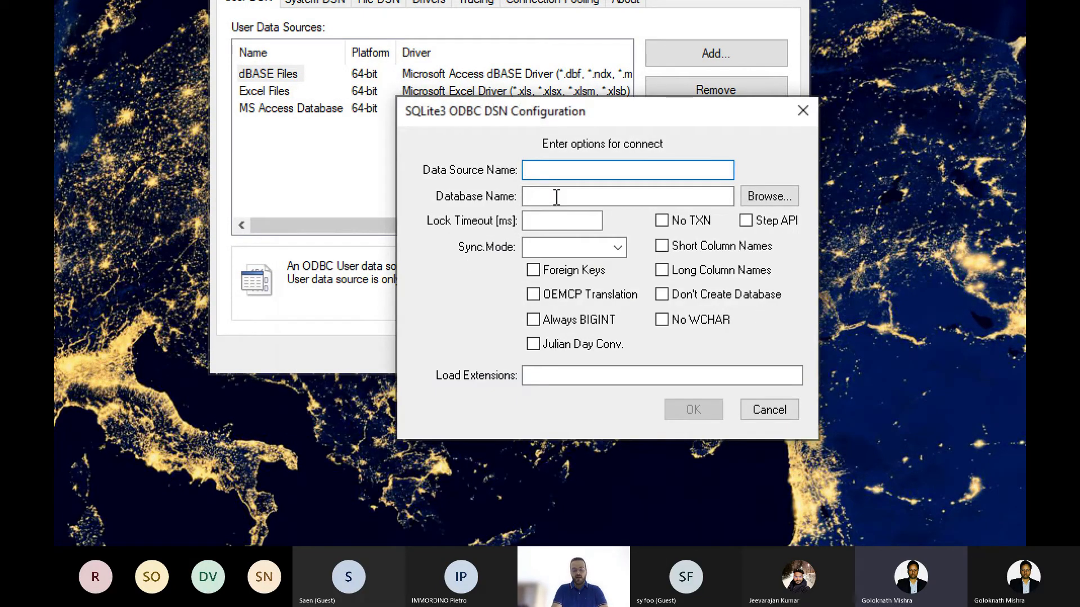
pyautogui.write('Prima')
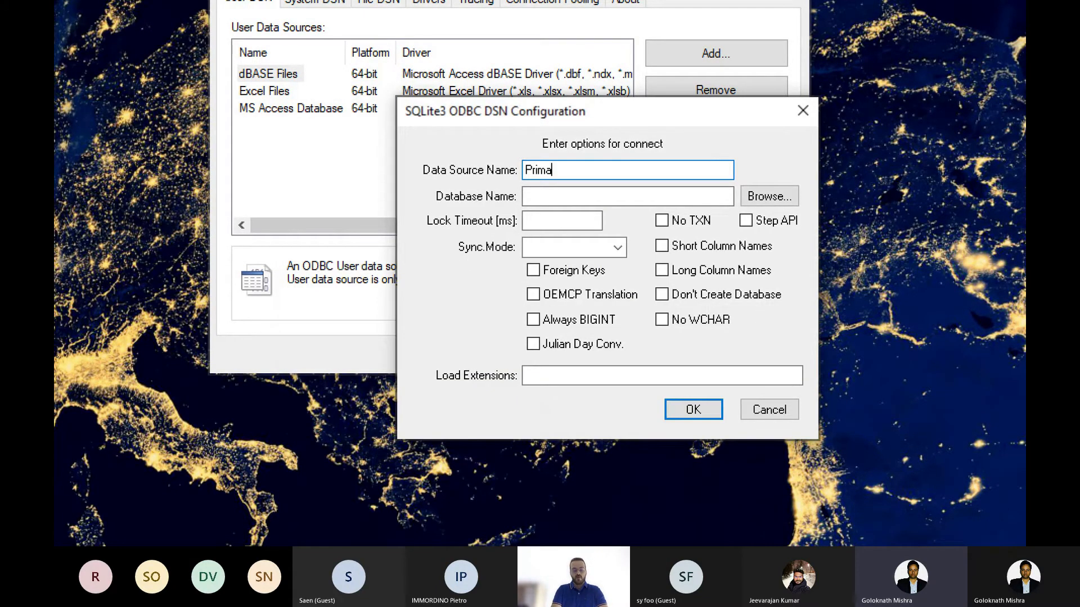
pyautogui.write('vera DB1')
pyautogui.click(600, 197)
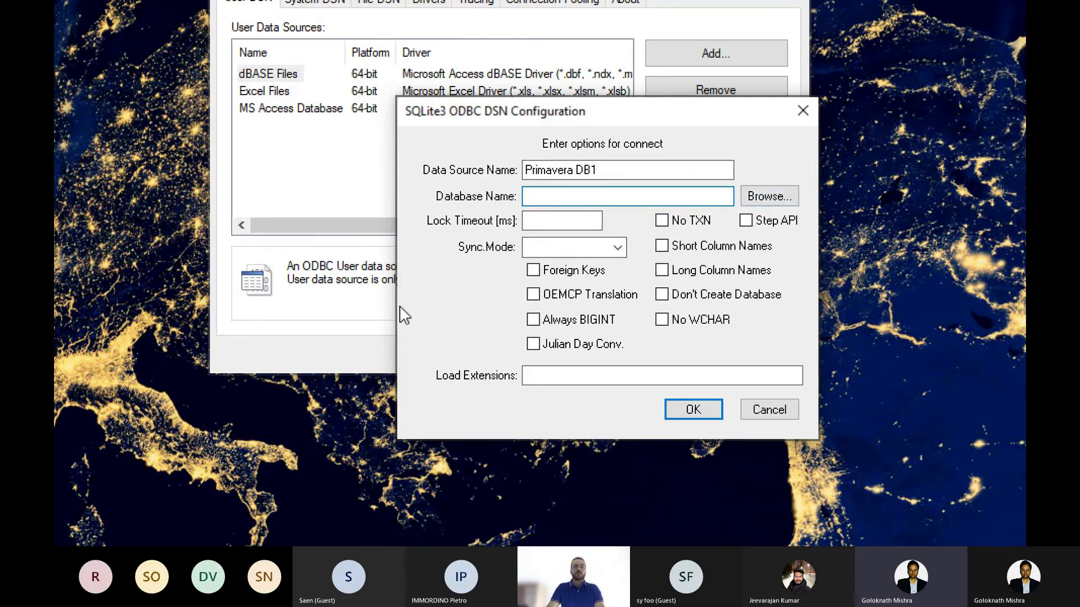
pyautogui.press('Escape')
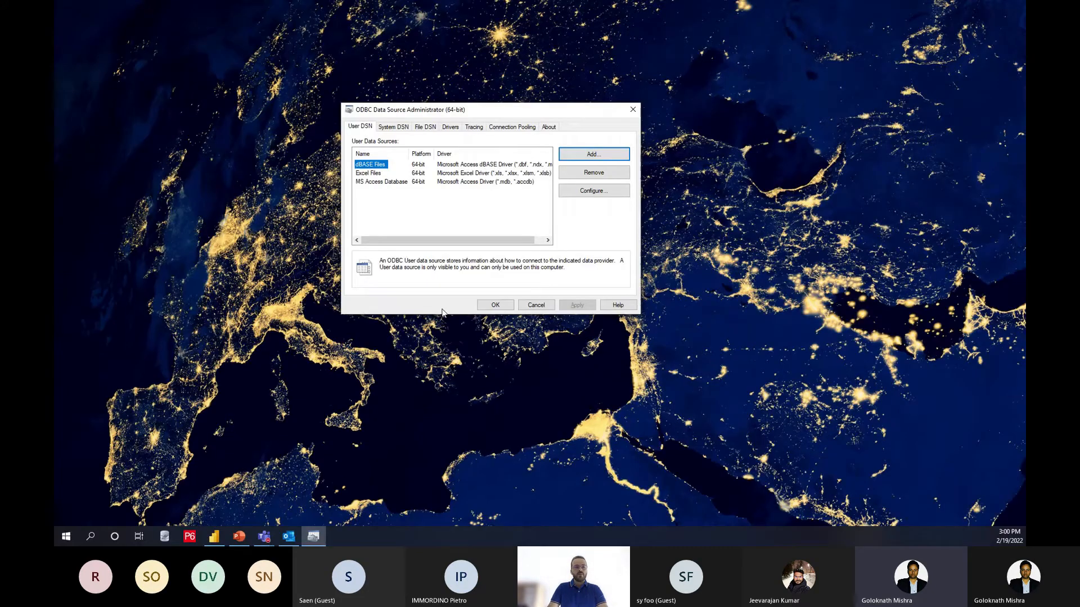
# Step: Switch to P6 Professional, copy the PMDB database location path from its database configuration, and minimize the login window
pyautogui.click(194, 537)
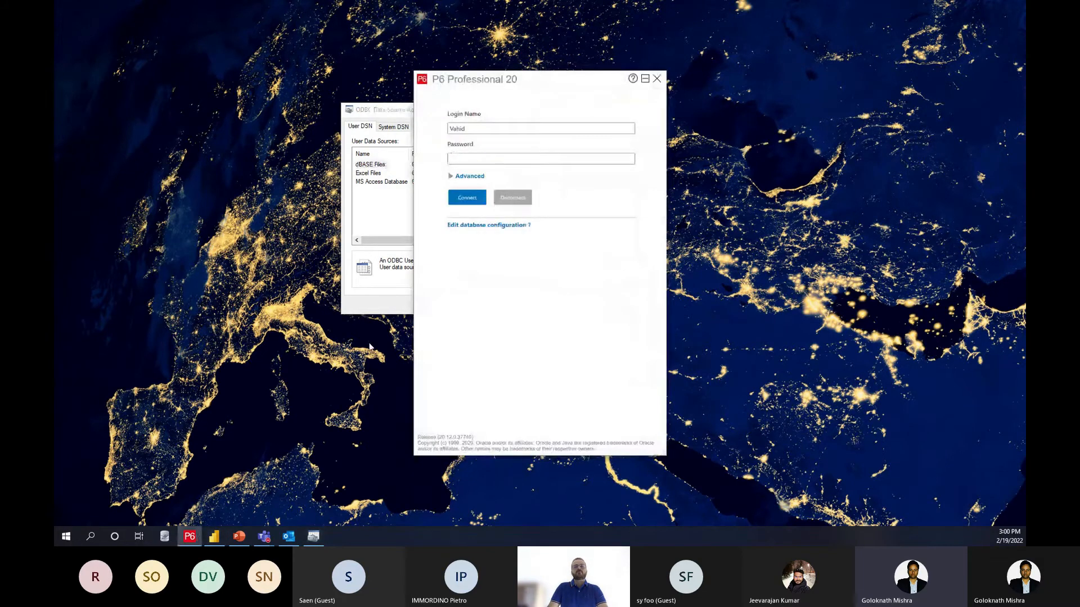
pyautogui.click(491, 225)
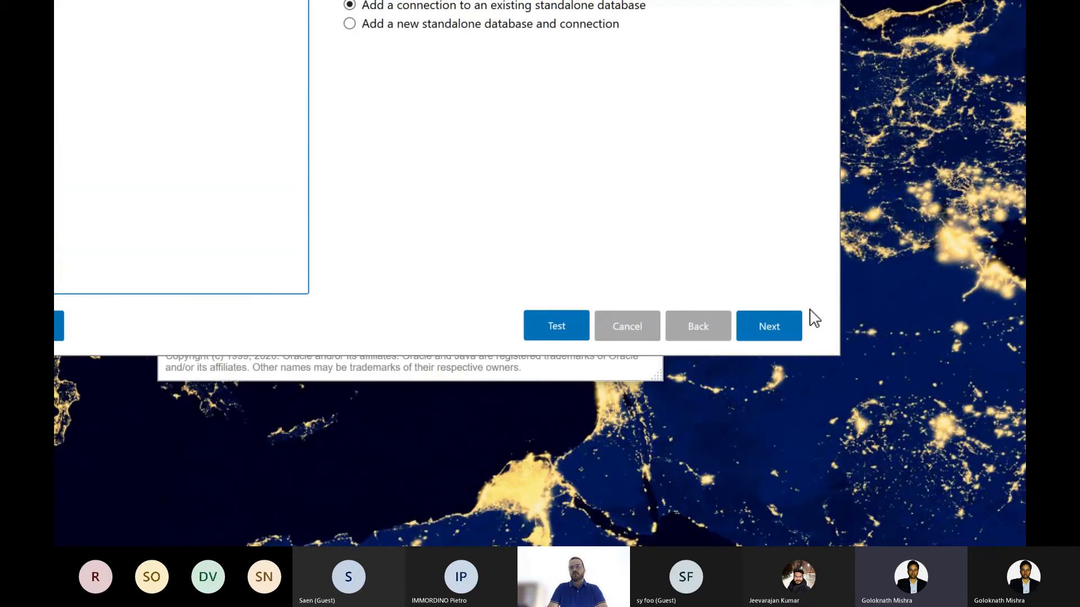
pyautogui.click(915, 536)
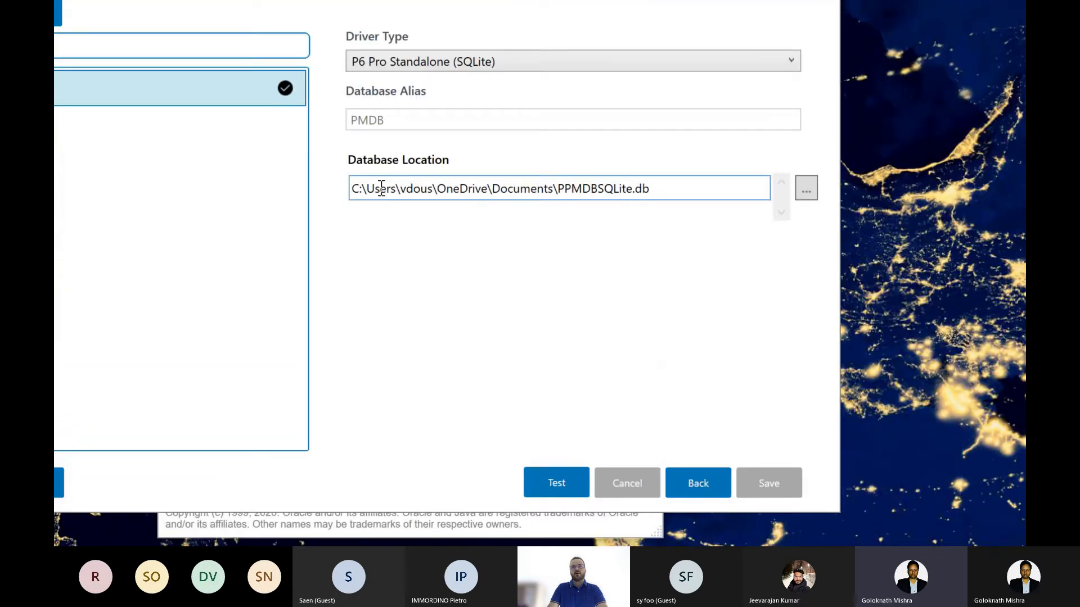
pyautogui.doubleClick(384, 188)
pyautogui.doubleClick(384, 188)
pyautogui.click(383, 189)
pyautogui.tripleClick(383, 188)
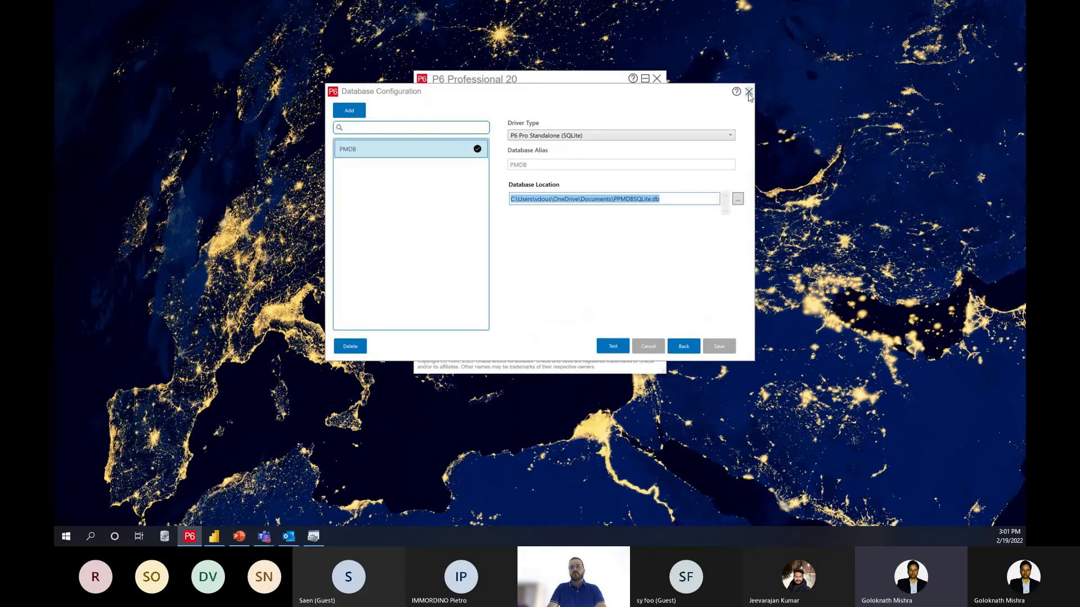
pyautogui.click(675, 348)
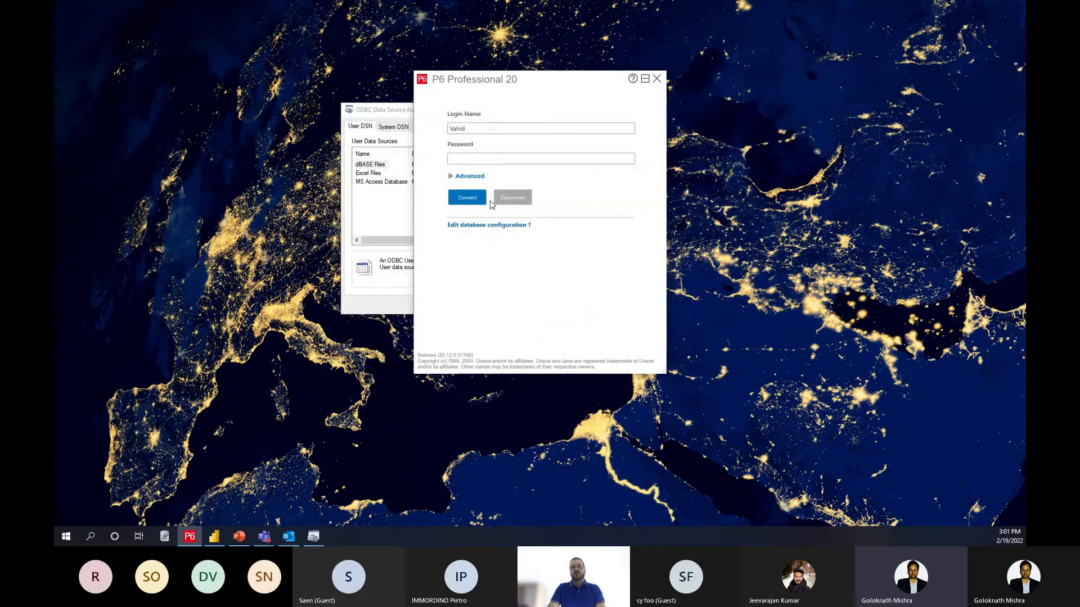
pyautogui.click(645, 78)
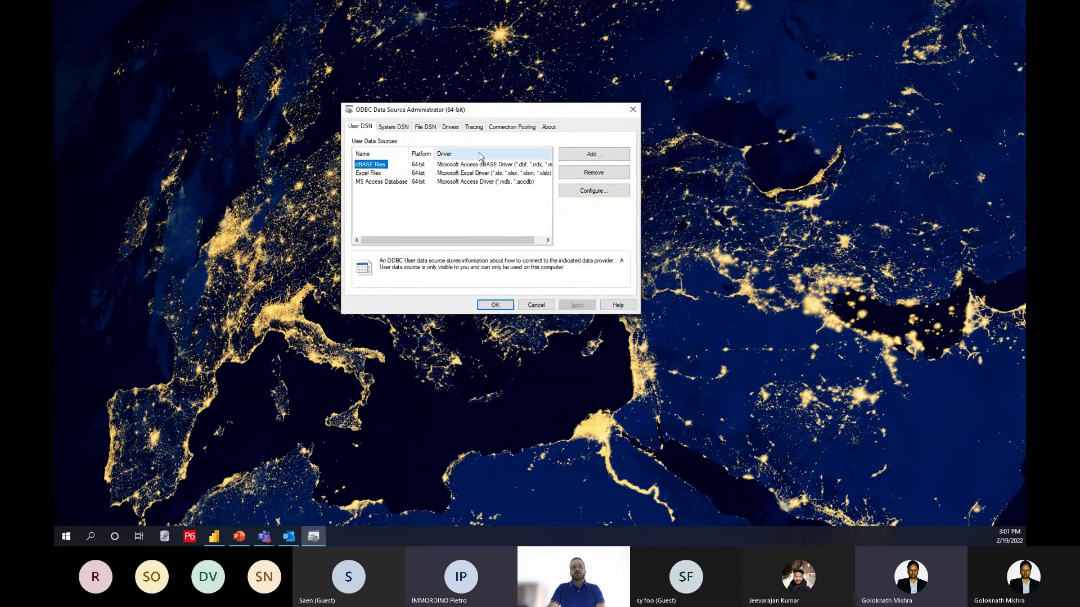
# Step: Add a user data source named Primavera DB with the SQLite3 ODBC Driver, using the copied PPMDBSQLite.db path, and close the ODBC administrator
pyautogui.click(570, 156)
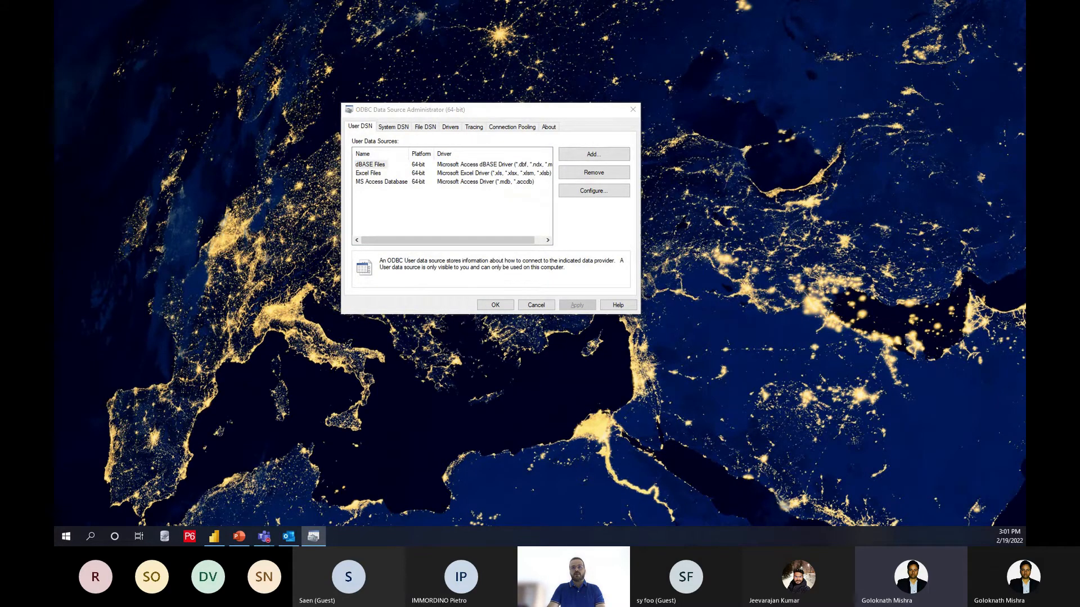
pyautogui.click(526, 237)
pyautogui.click(597, 316)
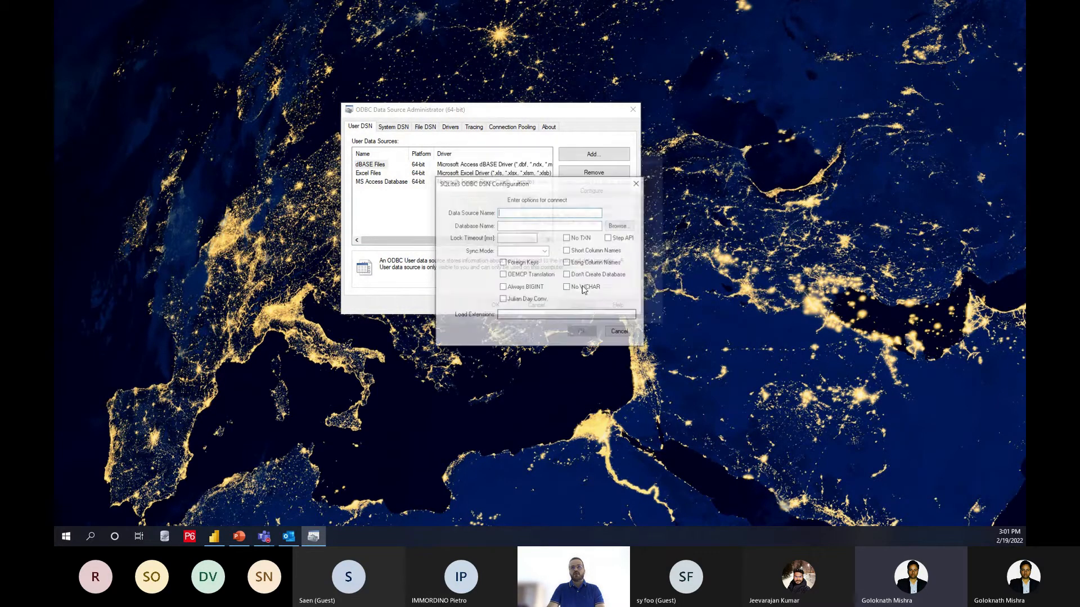
pyautogui.write('Primavera DB')
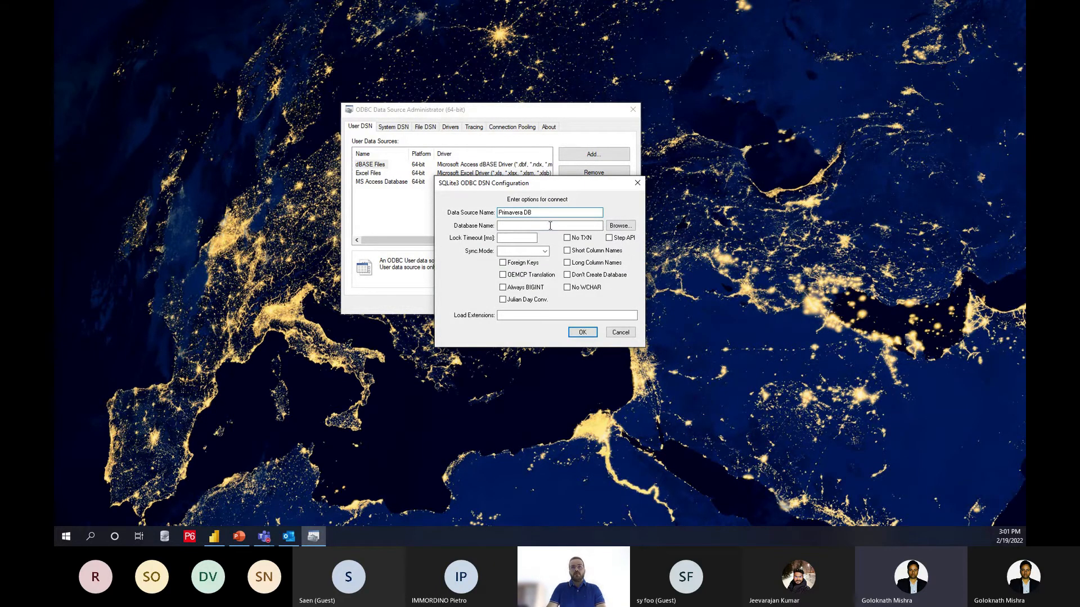
pyautogui.click(550, 226)
pyautogui.hotkey('ctrl', 'v')
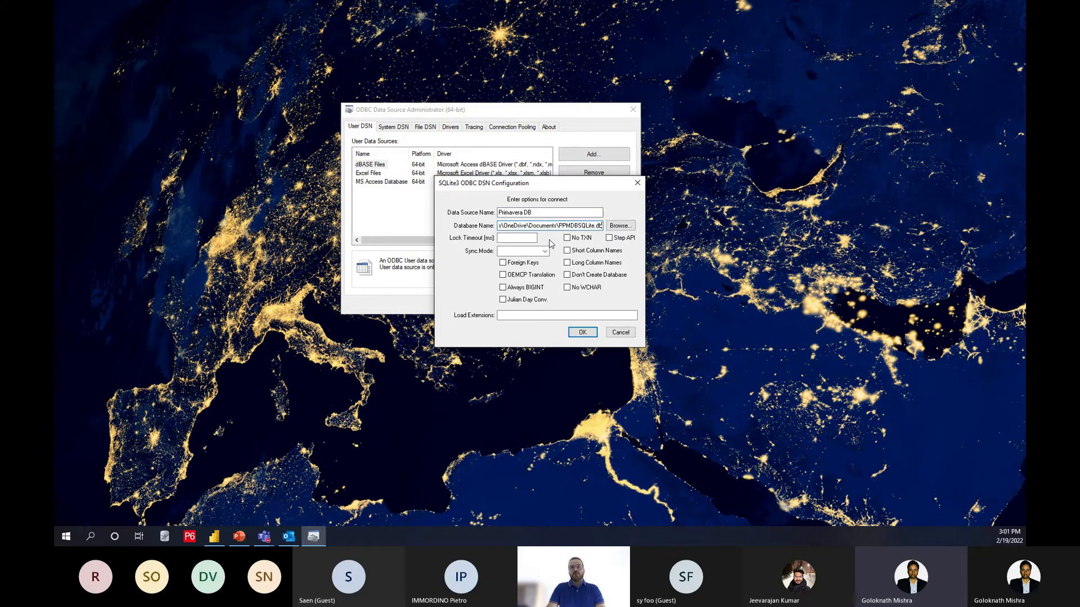
pyautogui.click(583, 333)
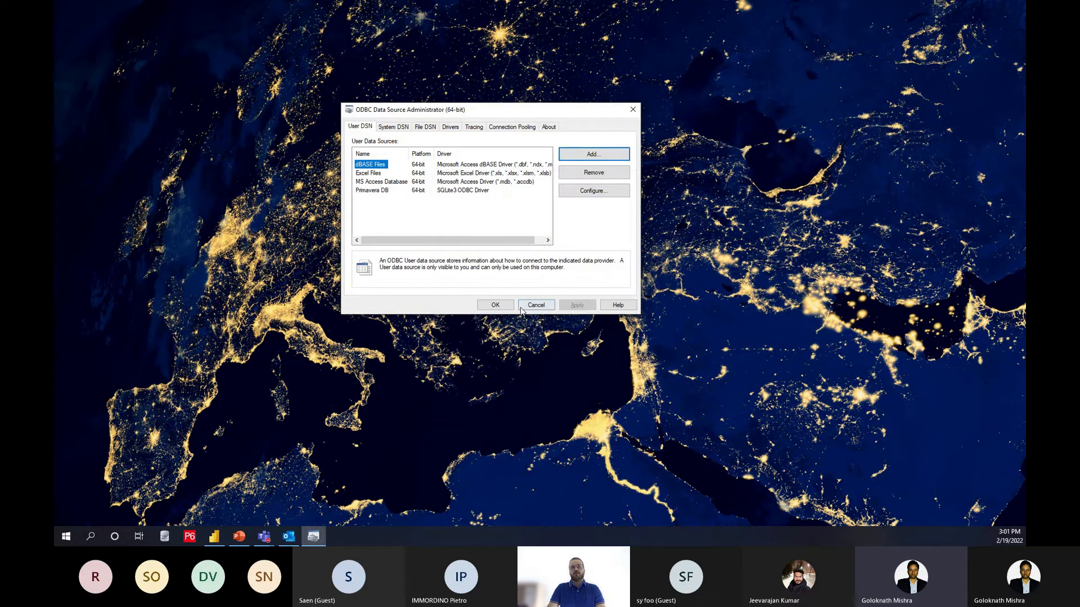
pyautogui.click(501, 305)
pyautogui.click(504, 304)
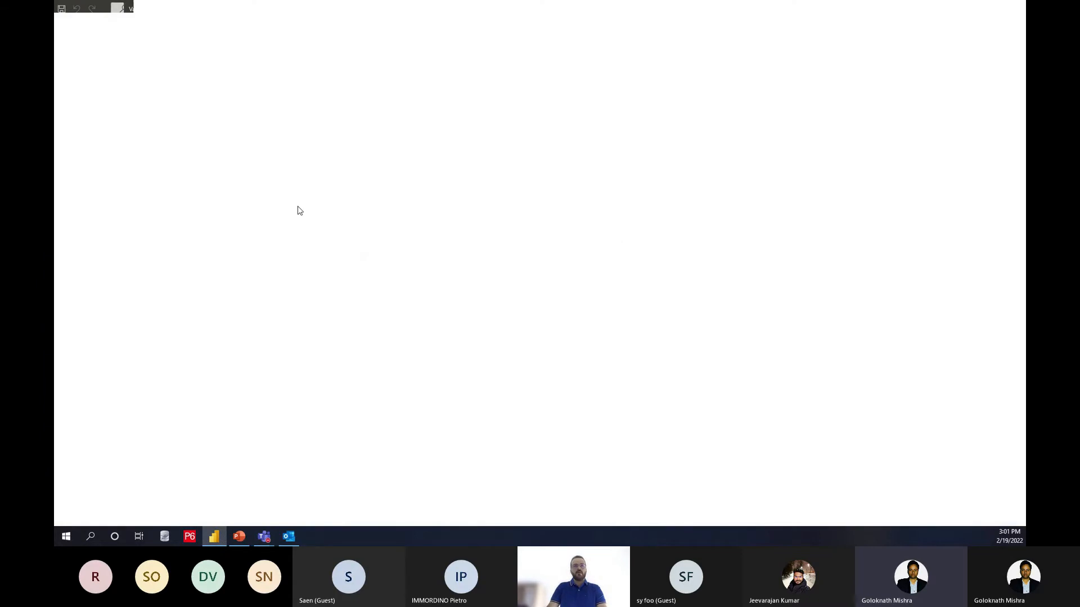
# Step: In Power BI Desktop, connect to an ODBC data source using the Primavera DB data source name
pyautogui.click(109, 61)
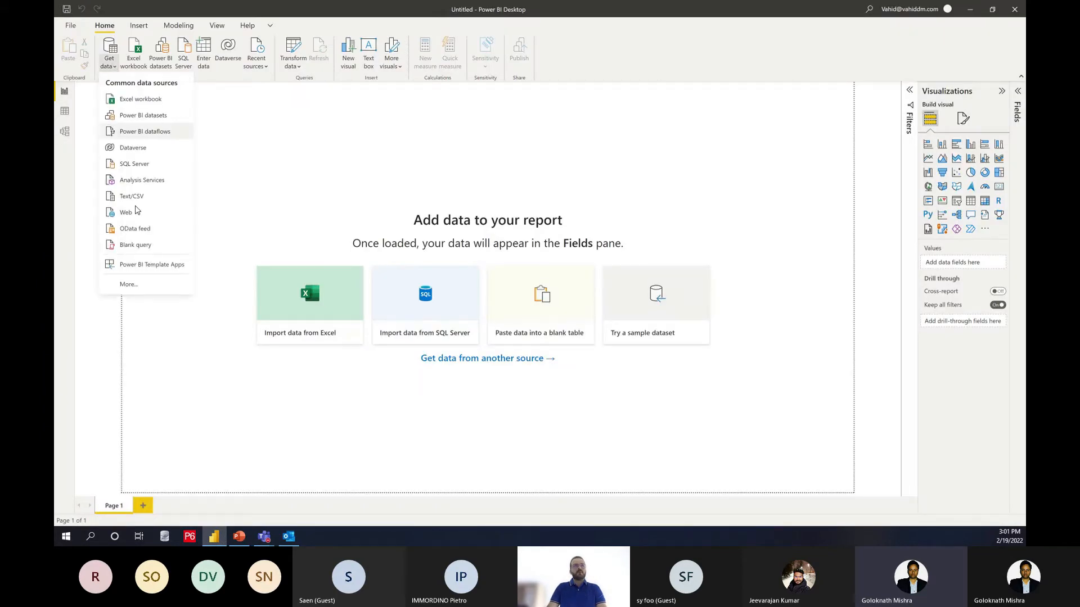
pyautogui.click(148, 287)
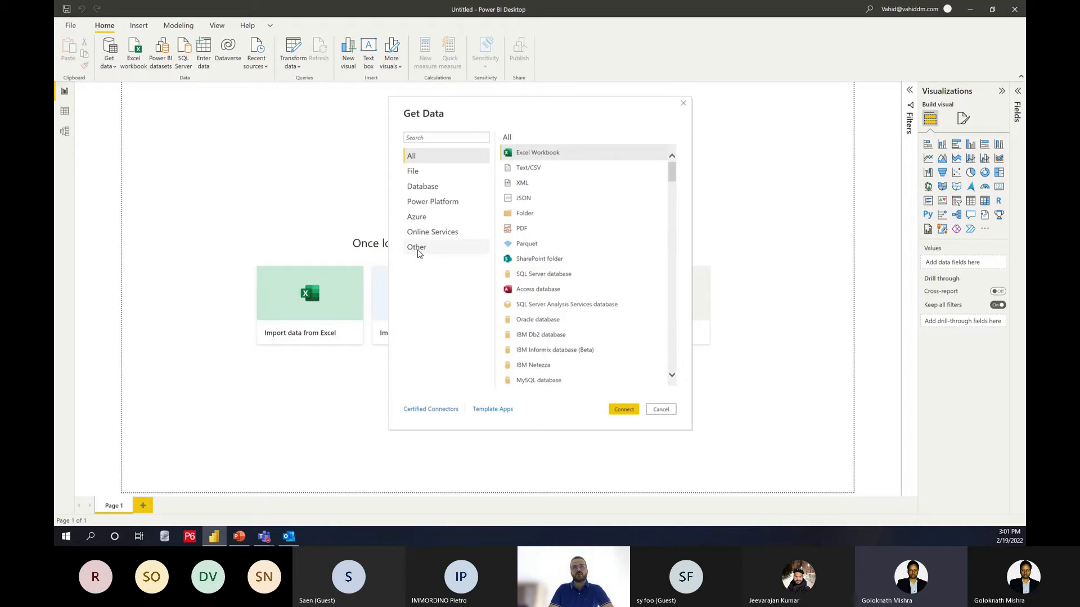
pyautogui.click(416, 247)
pyautogui.click(528, 306)
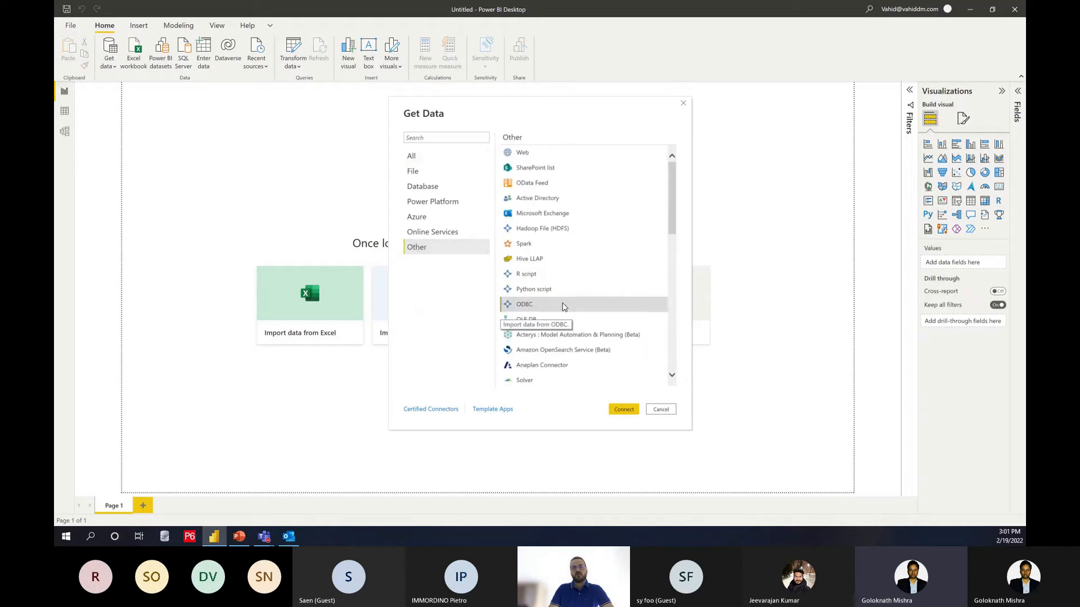
pyautogui.click(623, 409)
pyautogui.click(466, 255)
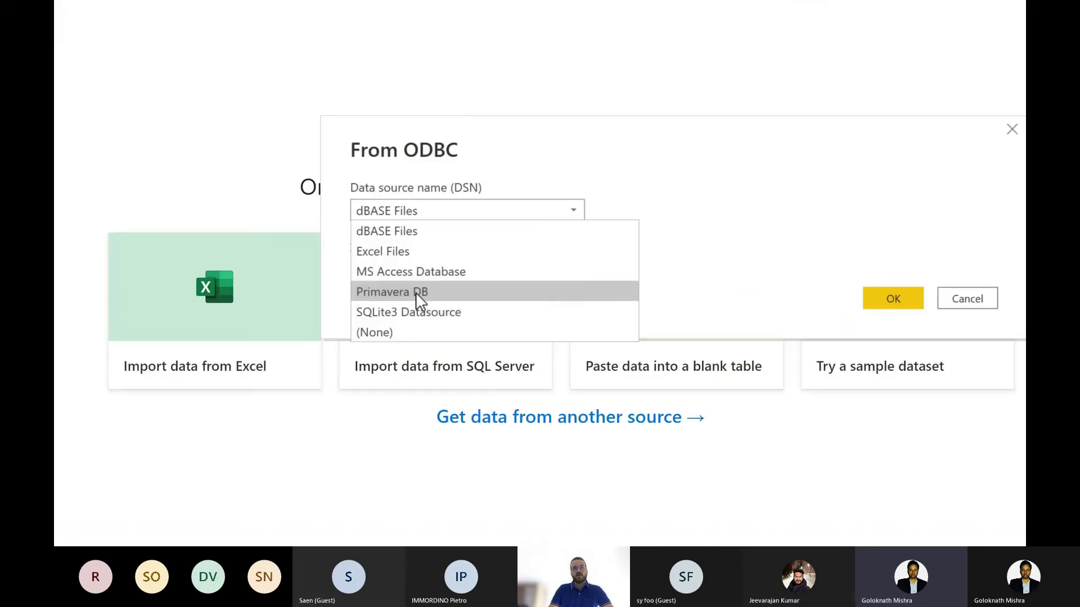
pyautogui.click(419, 295)
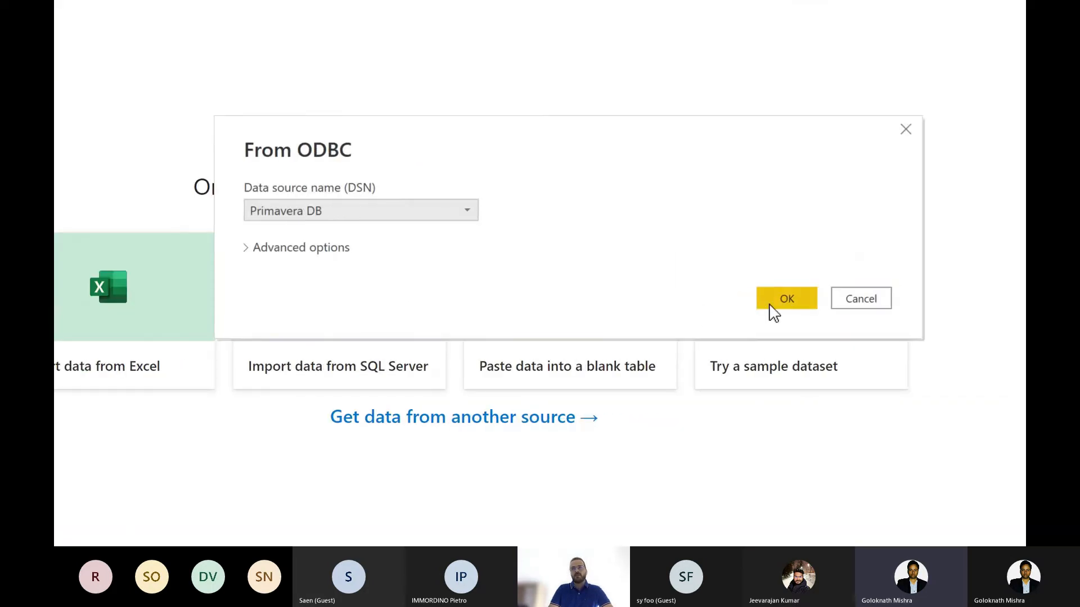
pyautogui.click(770, 305)
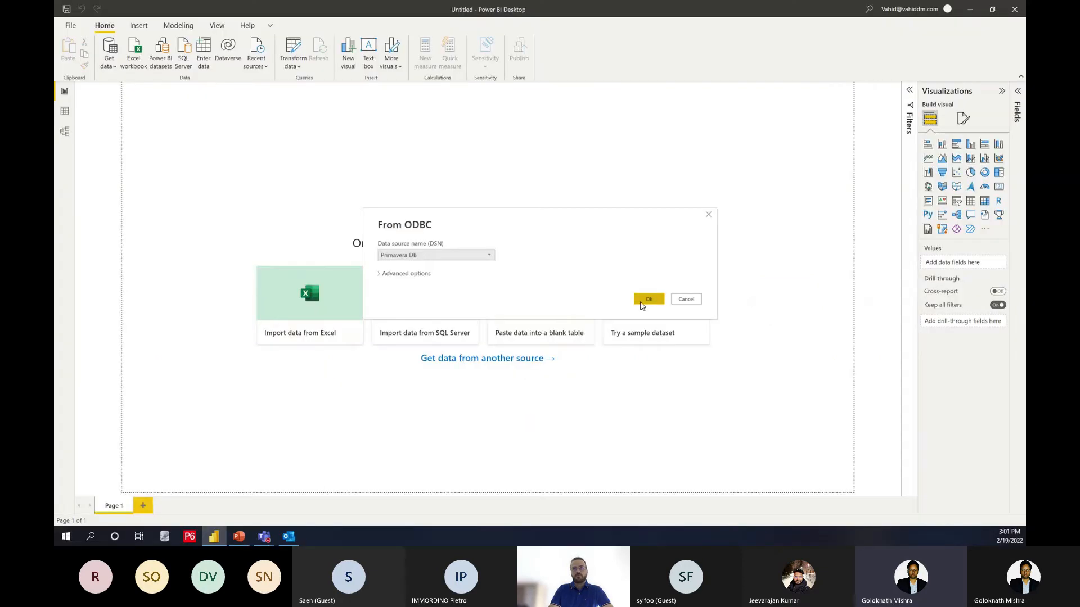
pyautogui.click(645, 299)
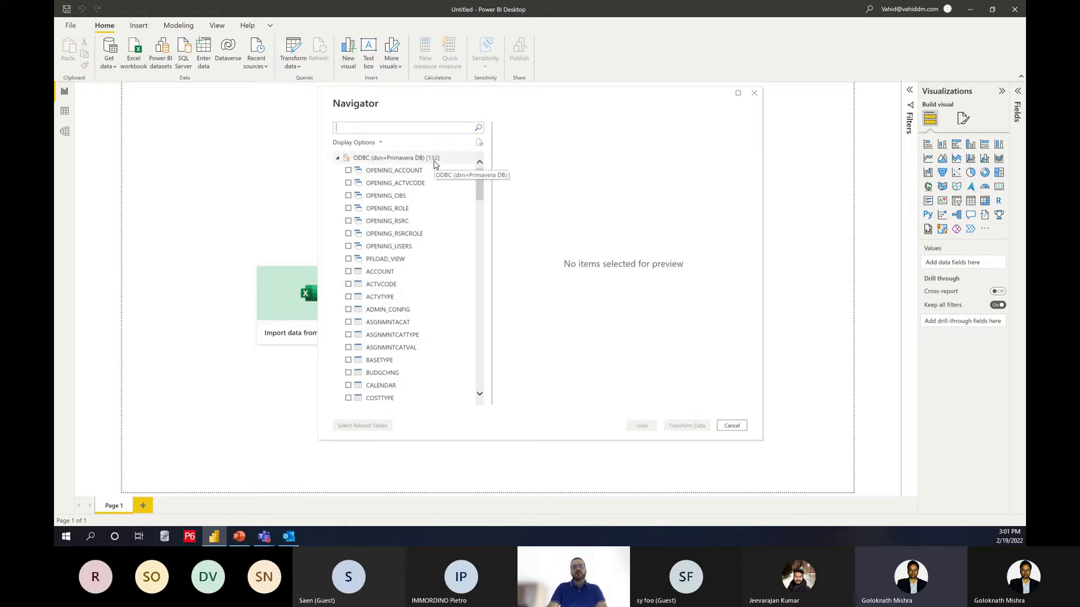
# Step: Look through the Primavera DB tables offered in the Navigator and cancel without loading any
pyautogui.scroll(-15, 427, 239)
pyautogui.scroll(-10, 426, 250)
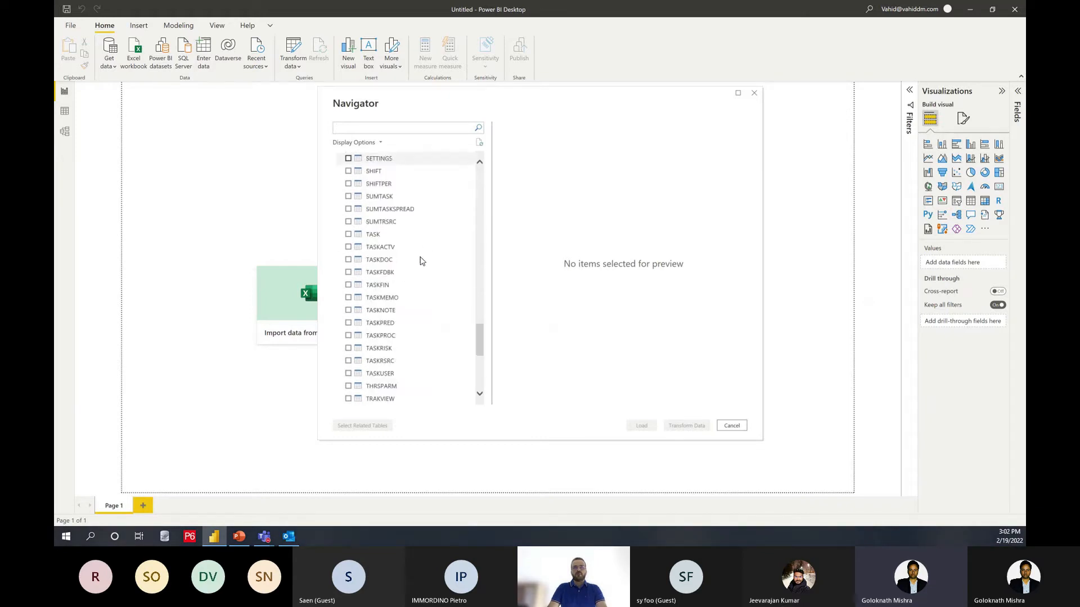
pyautogui.scroll(20, 417, 310)
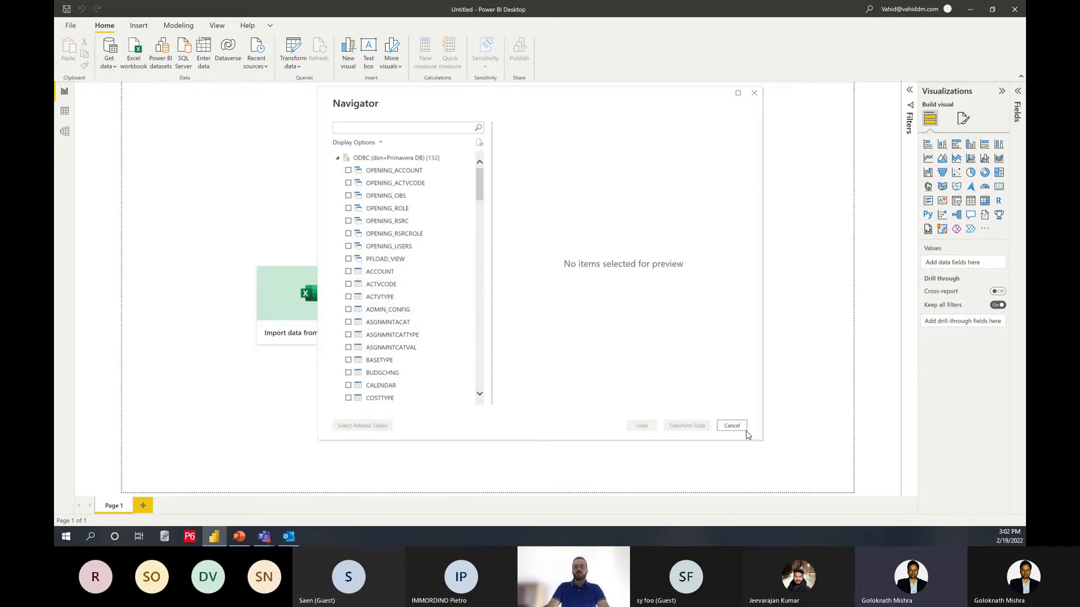
pyautogui.click(742, 426)
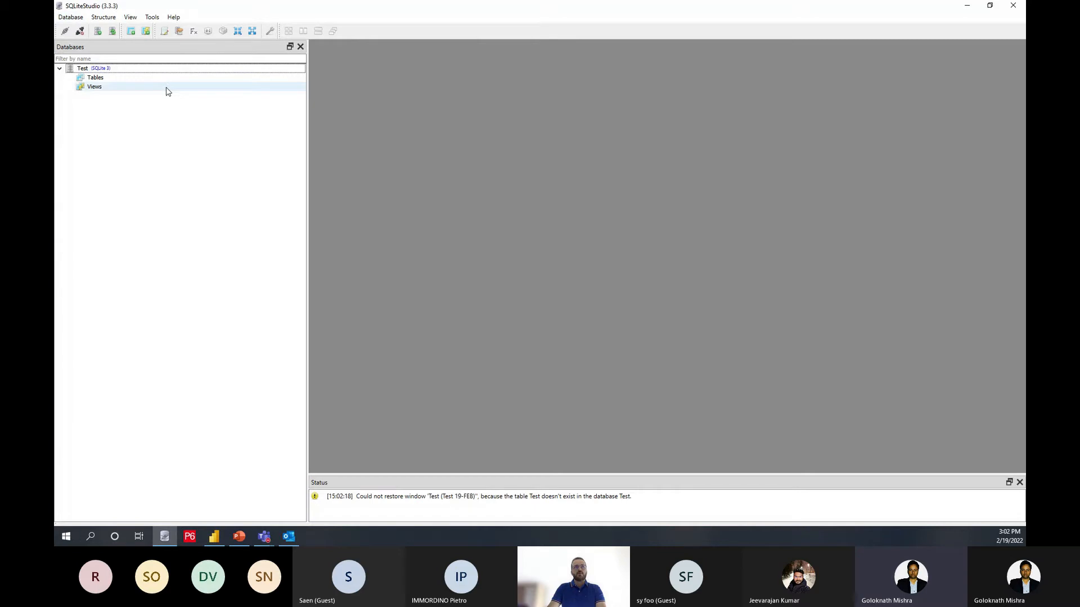
# Step: In SQLiteStudio, add a new SQLite 3 database with the file Test Sig.19-Feb in the DBSQLITE folder
pyautogui.click(98, 34)
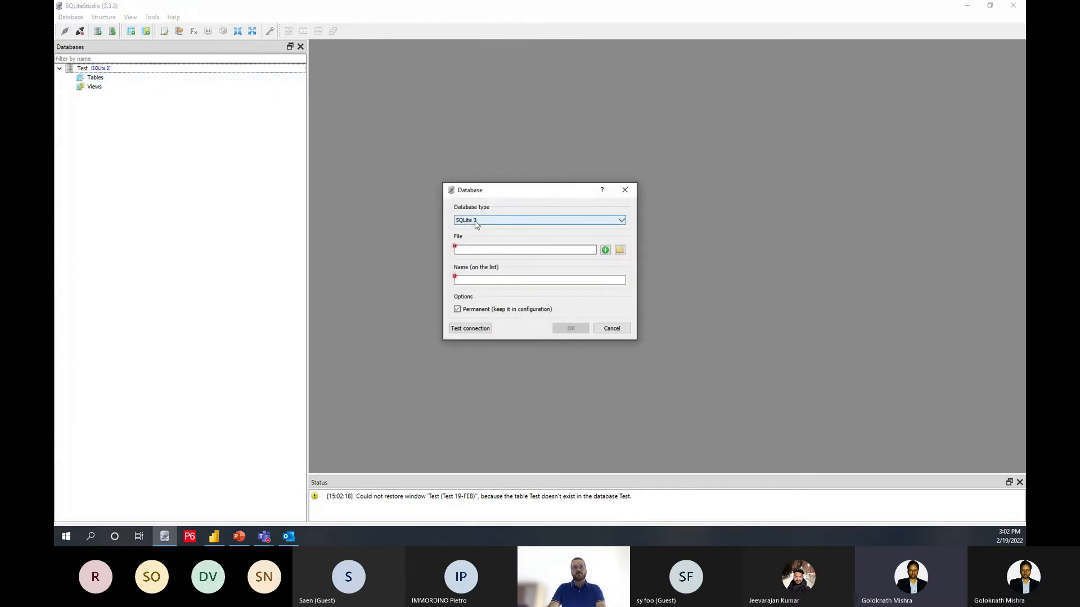
pyautogui.click(533, 252)
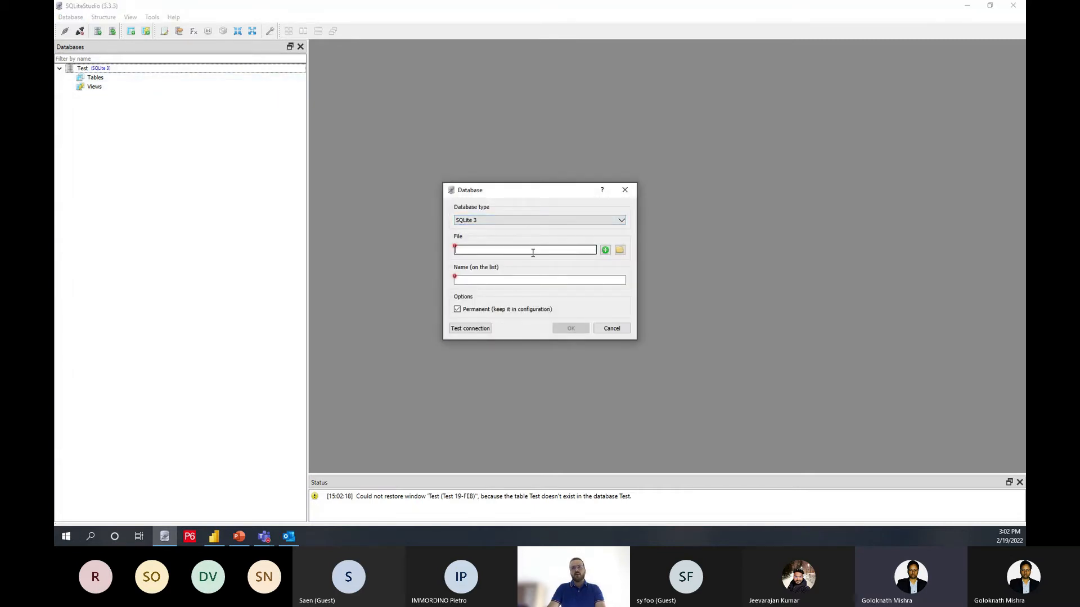
pyautogui.click(605, 250)
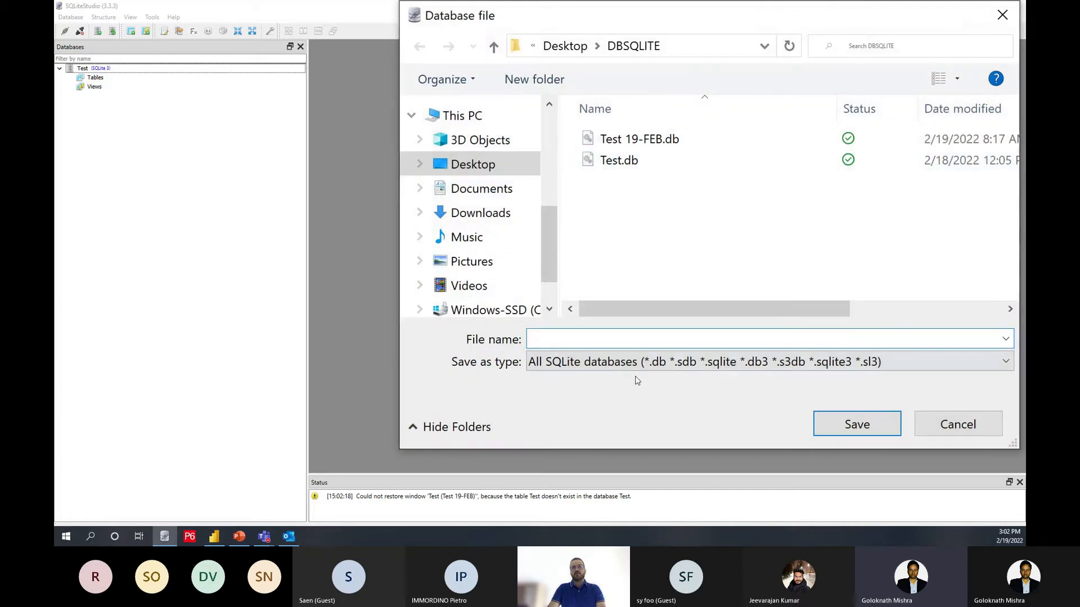
pyautogui.write('TEst')
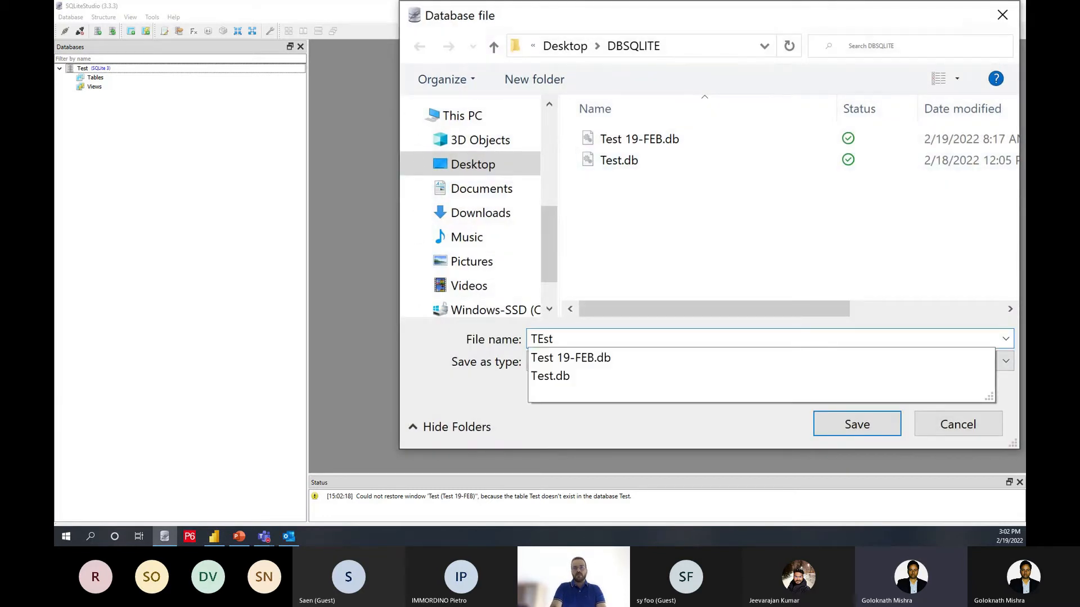
pyautogui.press('BackSpace')
pyautogui.press('BackSpace')
pyautogui.write('est Si')
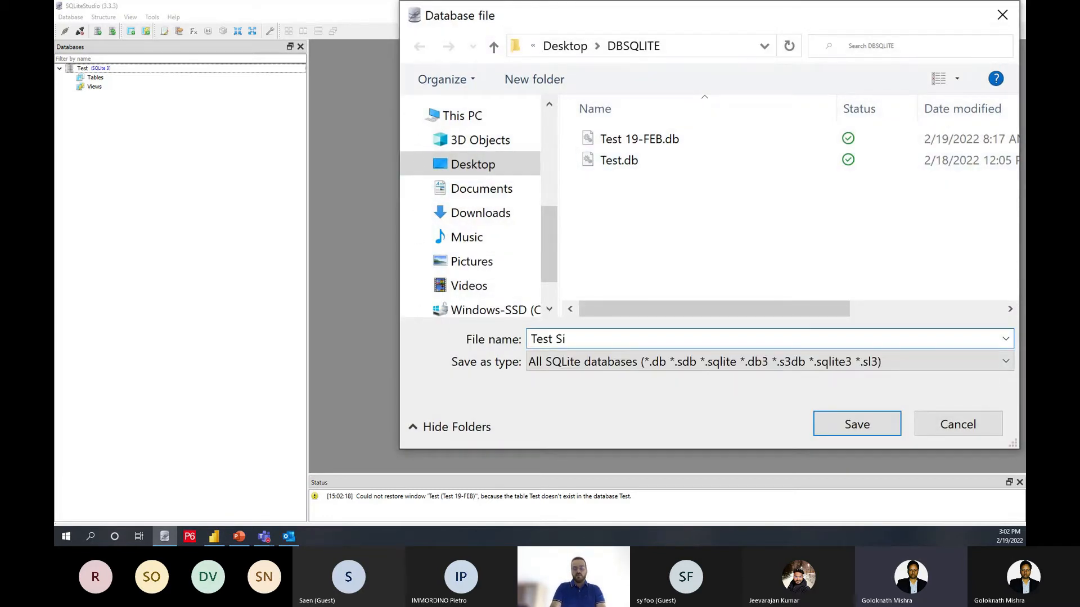
pyautogui.write('g.19-')
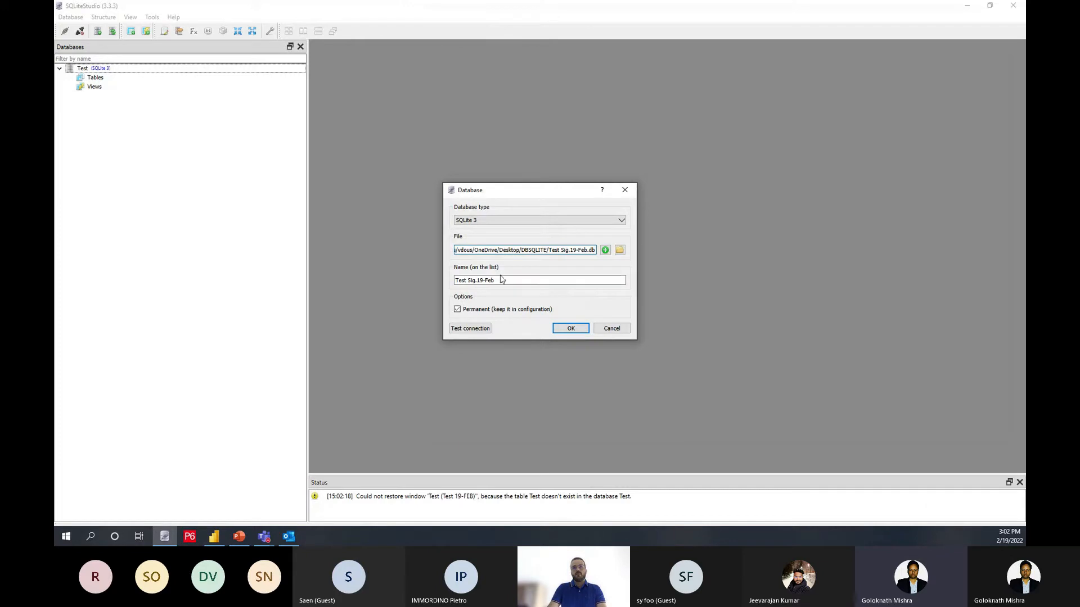
pyautogui.click(565, 328)
# Step: Connect to the Test Sig.19-Feb database and start a new table named Test in it
pyautogui.doubleClick(119, 98)
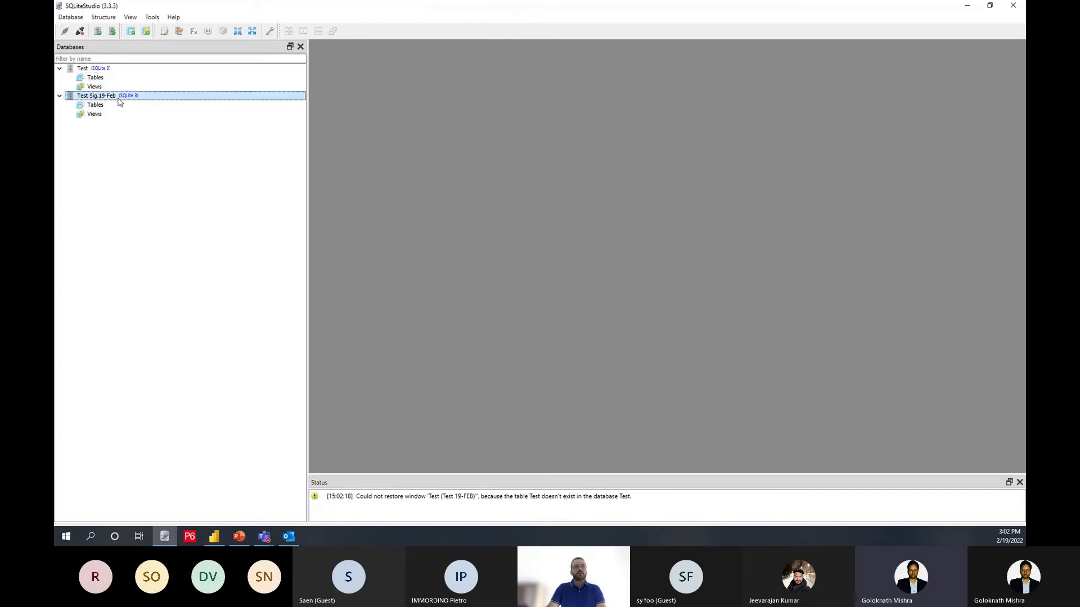
pyautogui.click(95, 105)
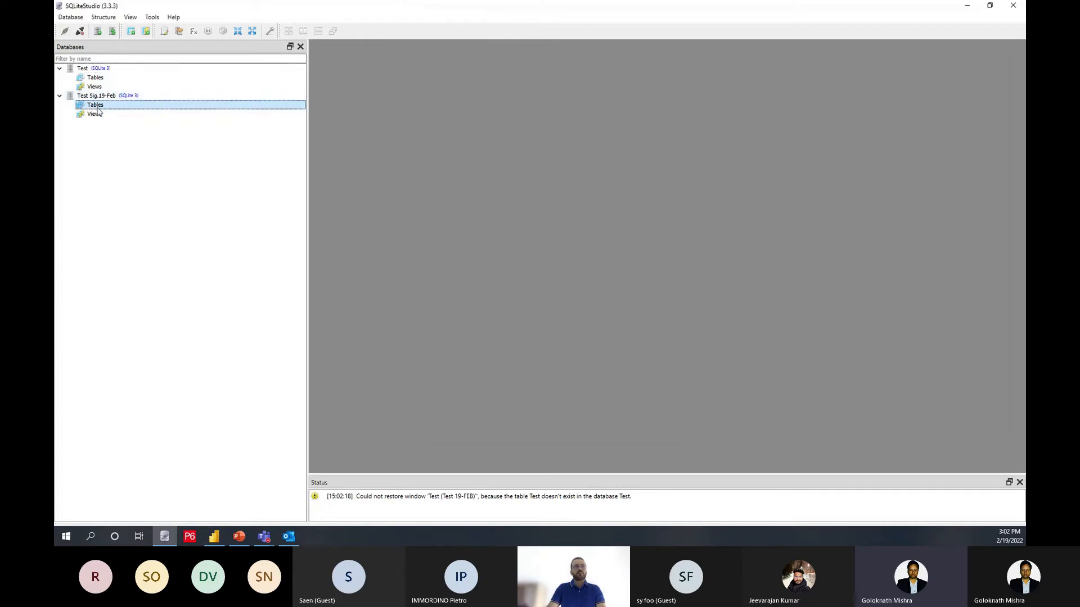
pyautogui.rightClick(89, 107)
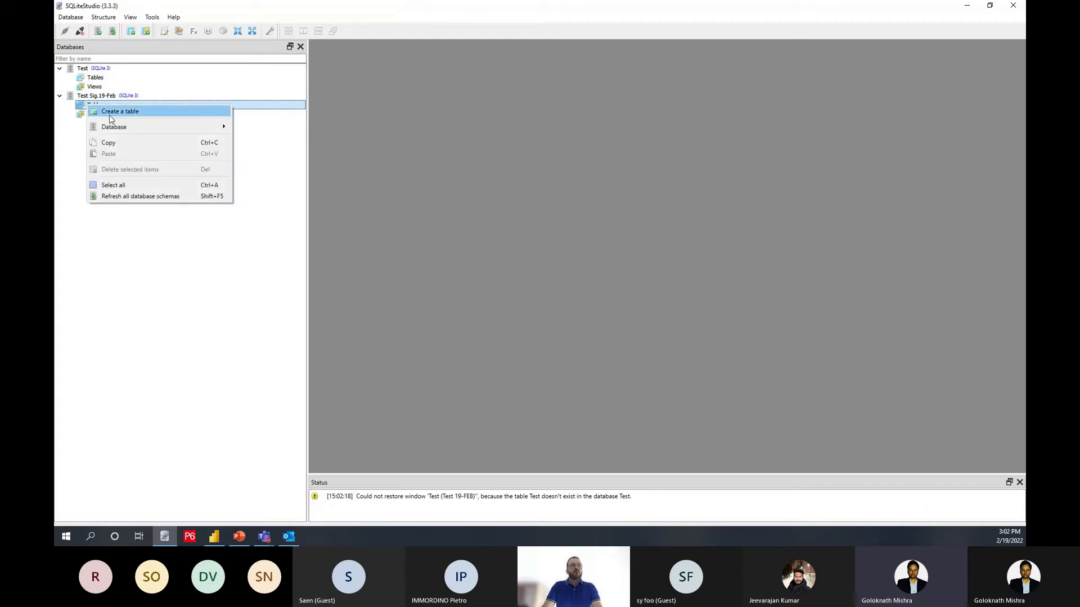
pyautogui.click(116, 110)
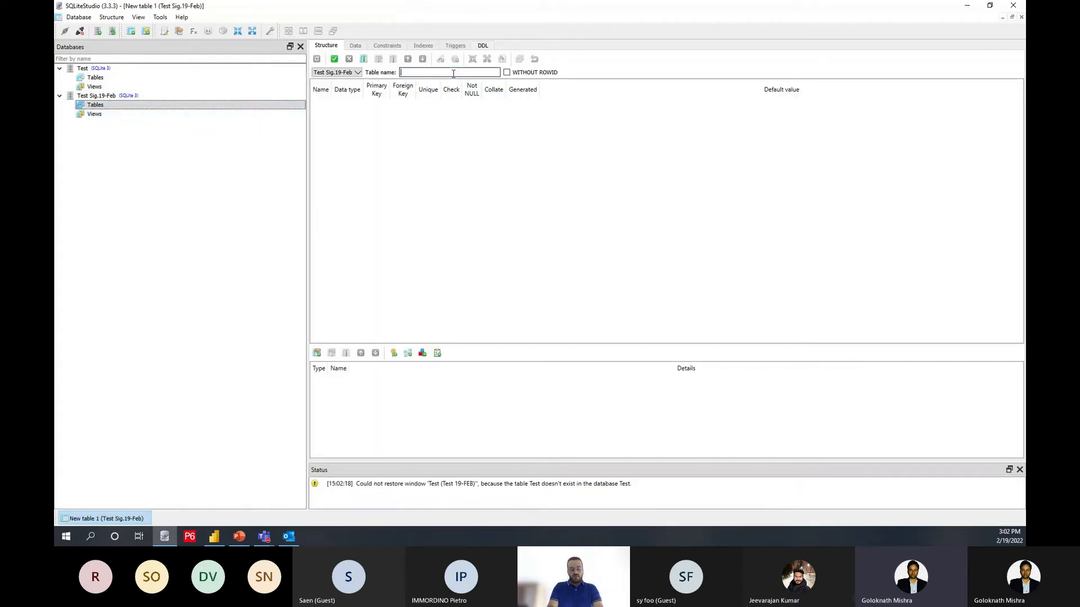
# Step: Add a column called Name with the STRING data type to the Test table and commit the table structure
pyautogui.click(363, 59)
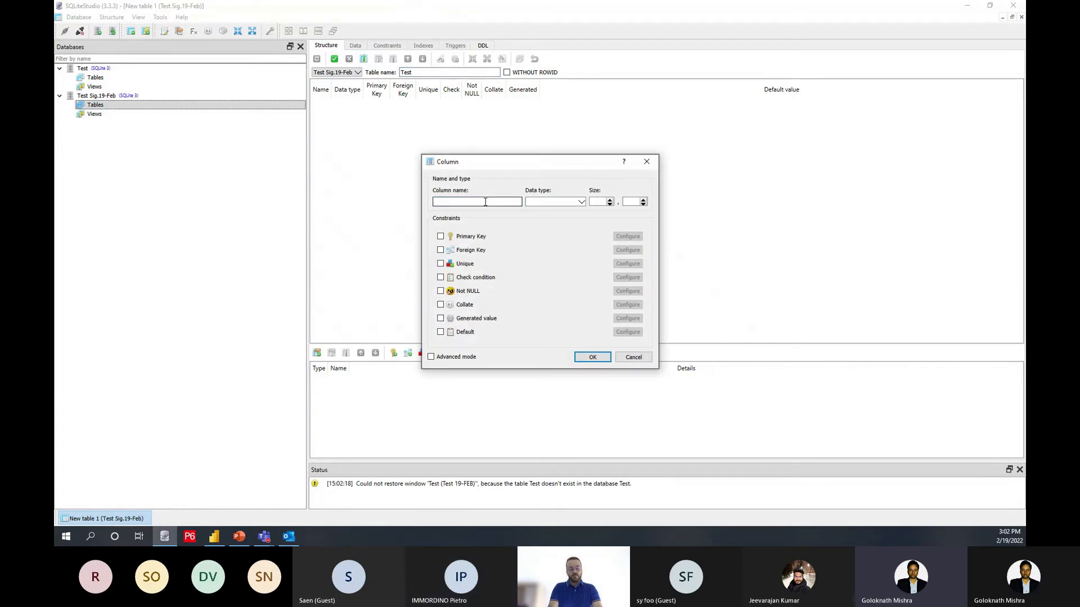
pyautogui.write('Name')
pyautogui.click(532, 202)
pyautogui.write('s')
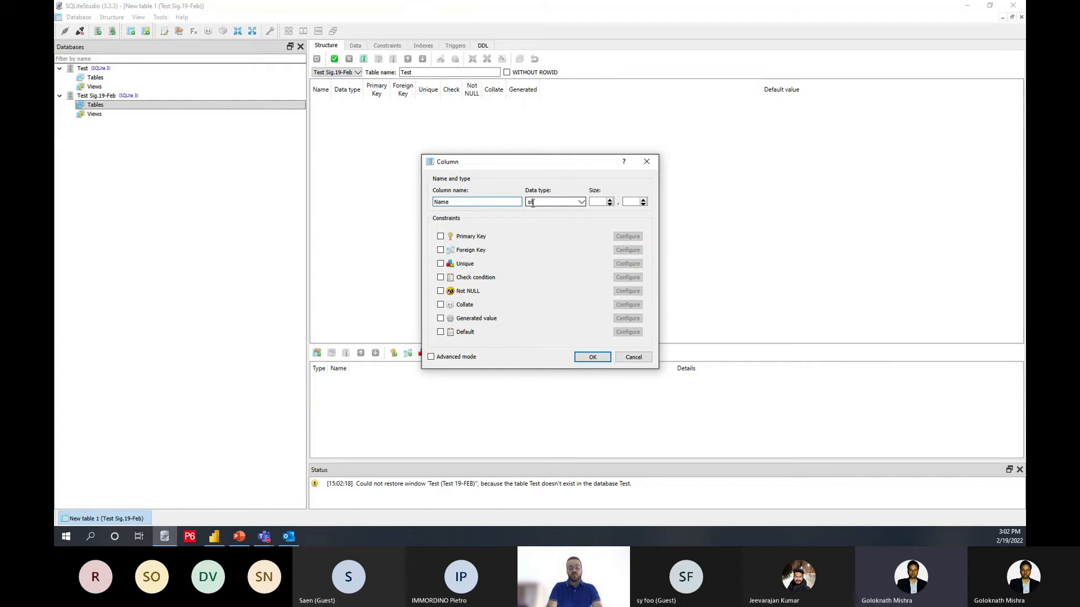
pyautogui.write('tRING')
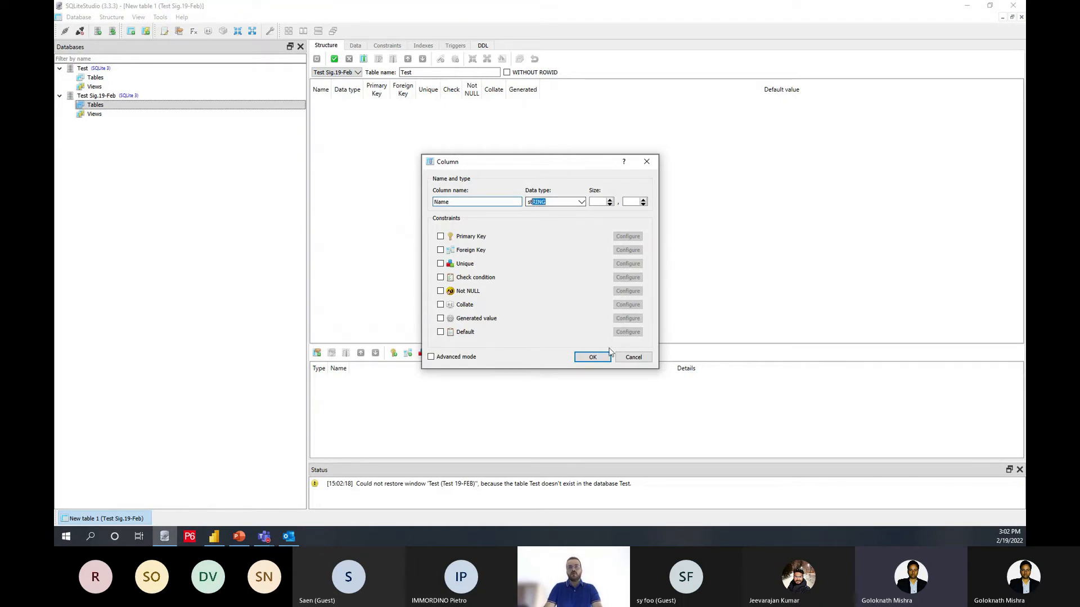
pyautogui.click(607, 357)
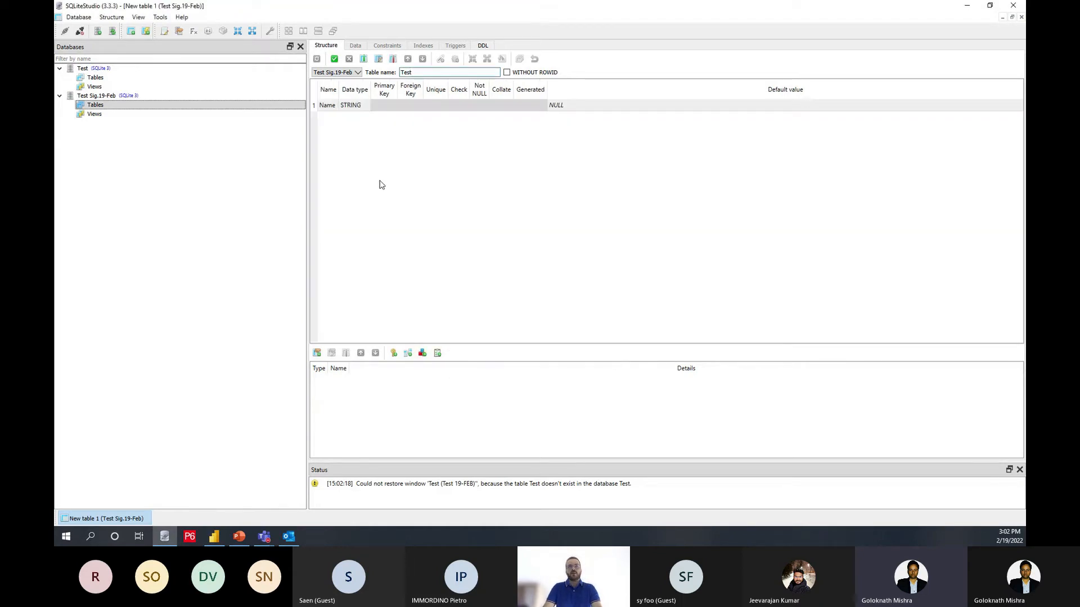
pyautogui.click(334, 59)
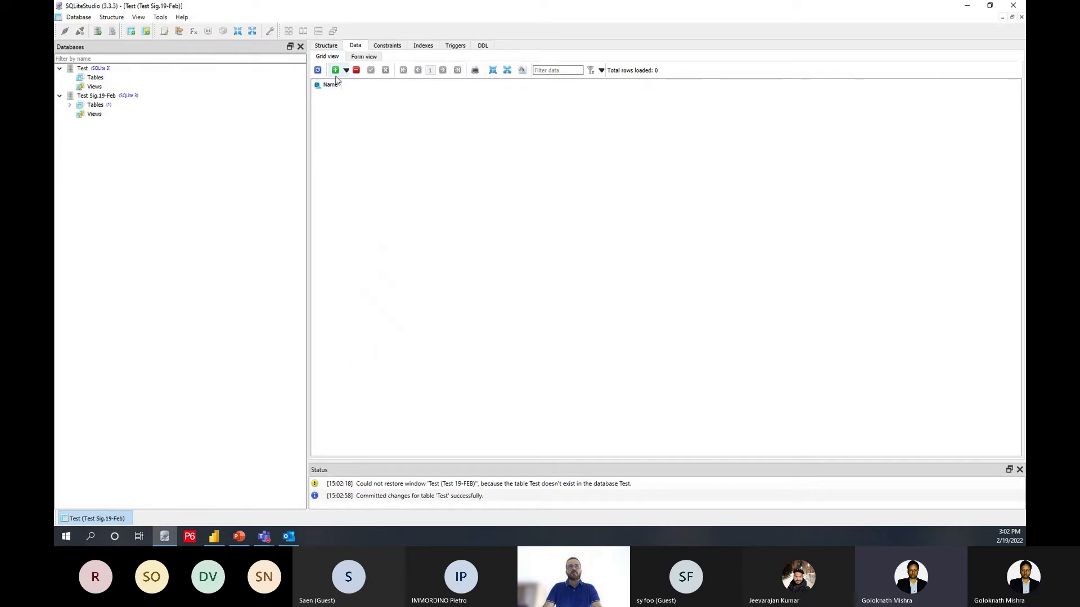
# Step: Add two rows to the Test table, one holding a person's first name and one holding DM, commit them, and return to the table structure
pyautogui.click(335, 70)
pyautogui.doubleClick(334, 96)
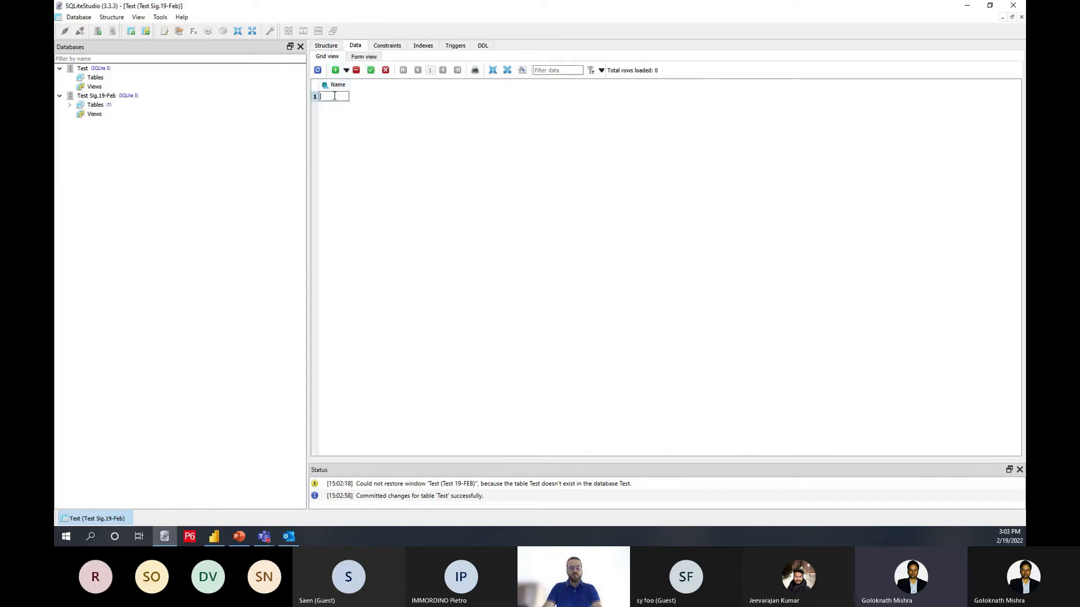
pyautogui.write('Vahid')
pyautogui.press('Return')
pyautogui.click(335, 70)
pyautogui.doubleClick(336, 98)
pyautogui.write('Dm')
pyautogui.press('Return')
pyautogui.doubleClick(332, 99)
pyautogui.write('DM')
pyautogui.press('Return')
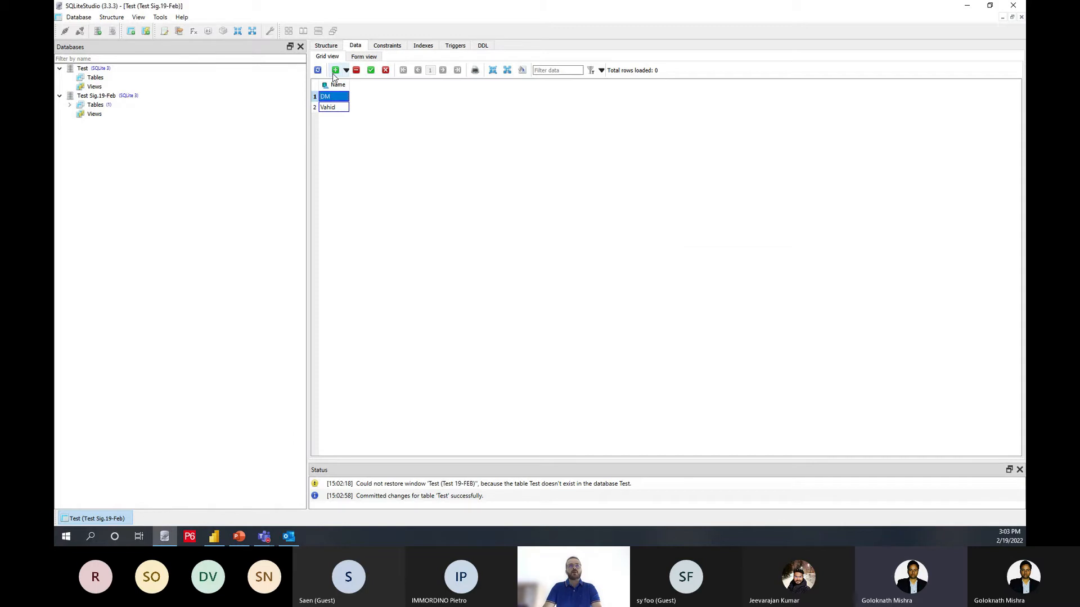
pyautogui.click(371, 69)
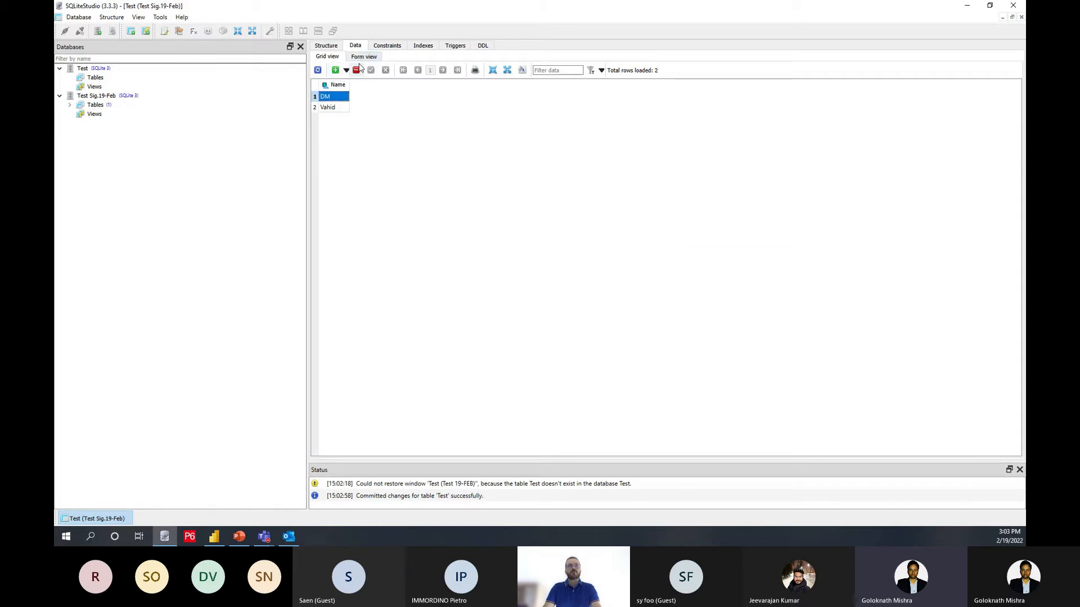
pyautogui.click(336, 48)
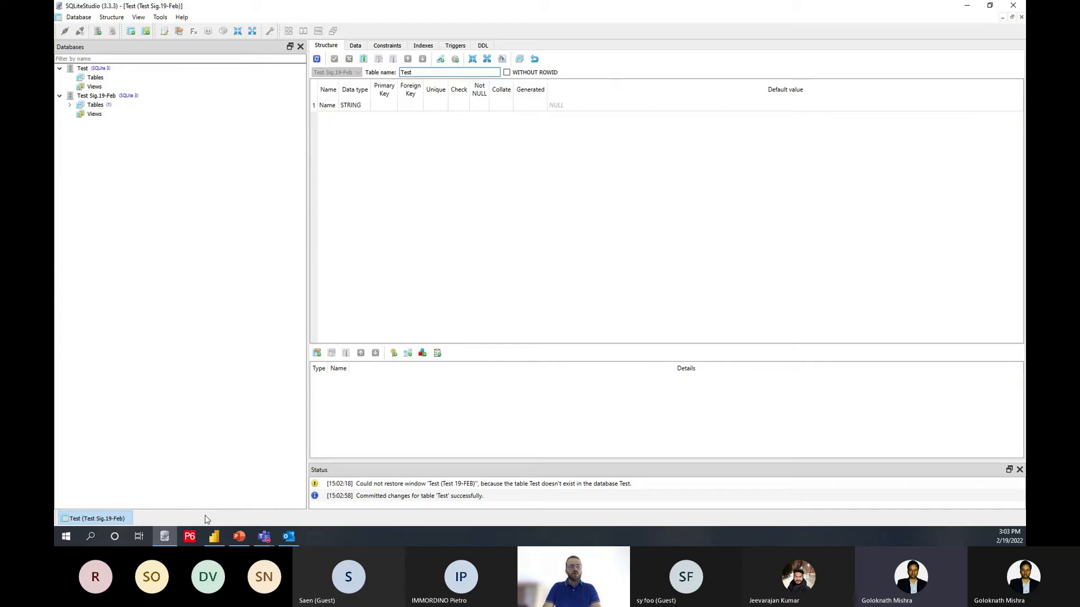
# Step: Open the 64-bit ODBC Data Source Administrator and start a new system data source that uses the SQLite3 ODBC Driver
pyautogui.press('super+r')
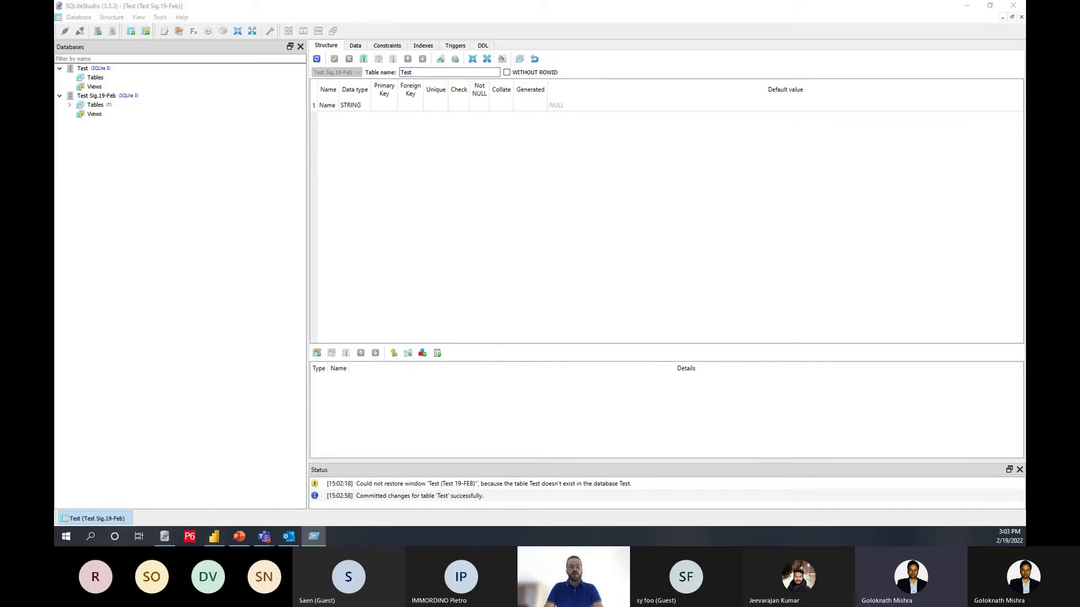
pyautogui.moveTo(501, 545); pyautogui.dragTo(499, 223)
pyautogui.click(464, 296)
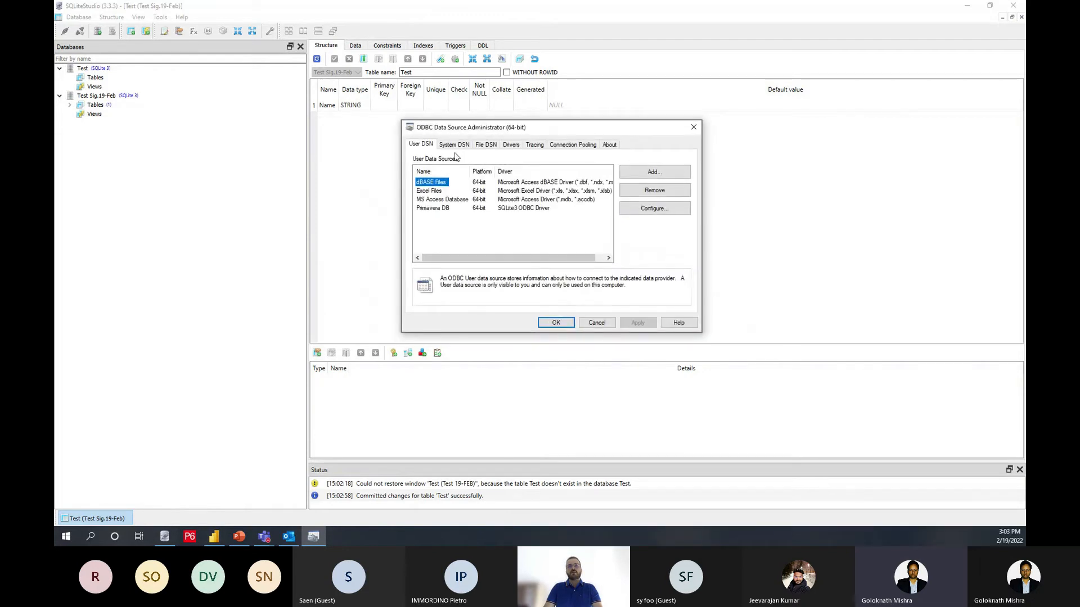
pyautogui.click(453, 145)
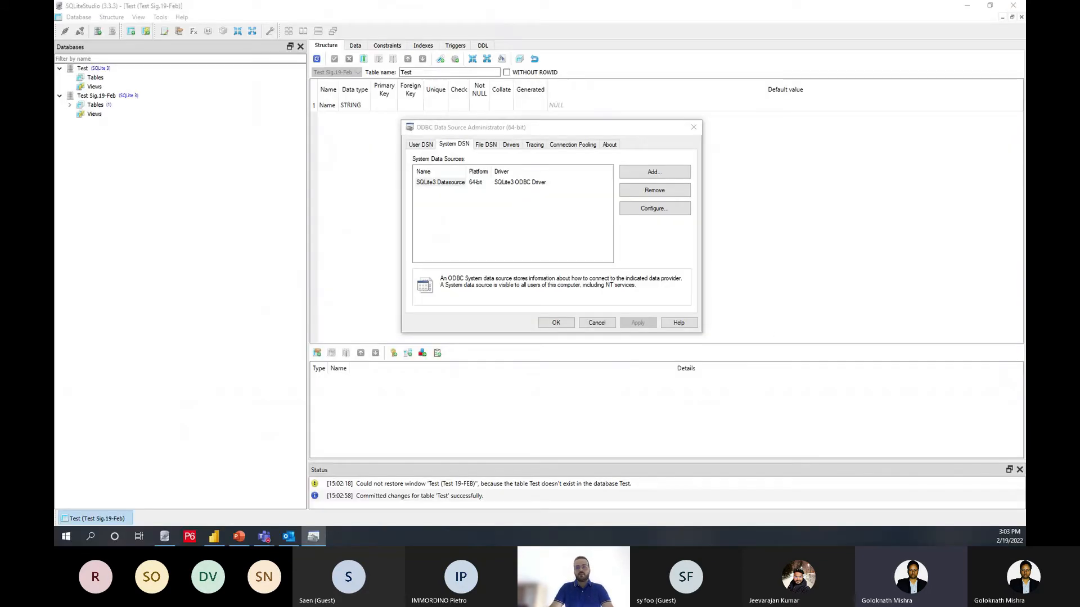
pyautogui.press('Escape')
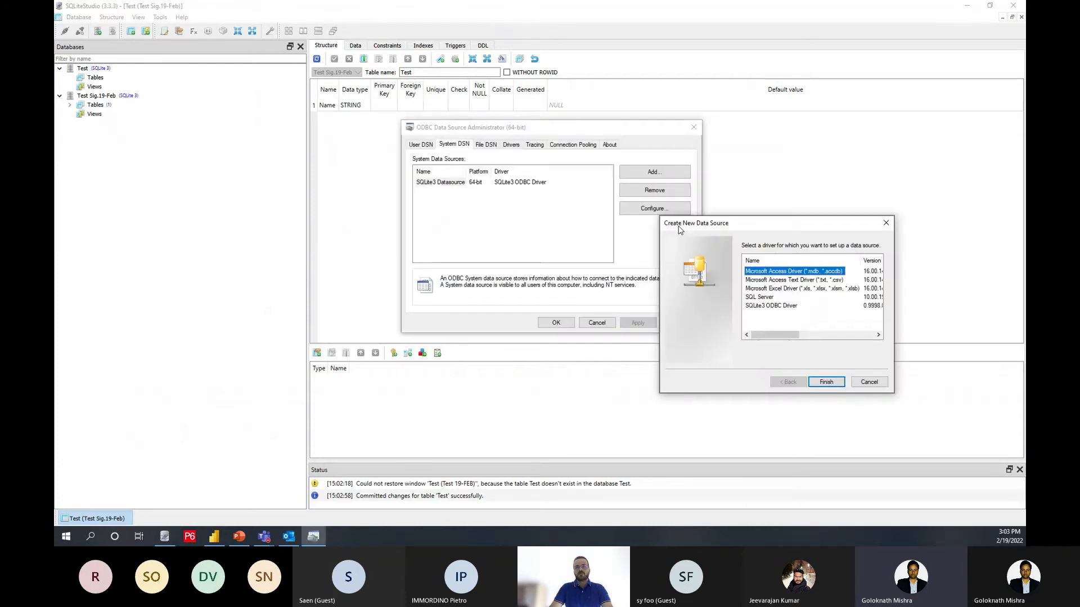
pyautogui.moveTo(672, 220); pyautogui.dragTo(429, 172)
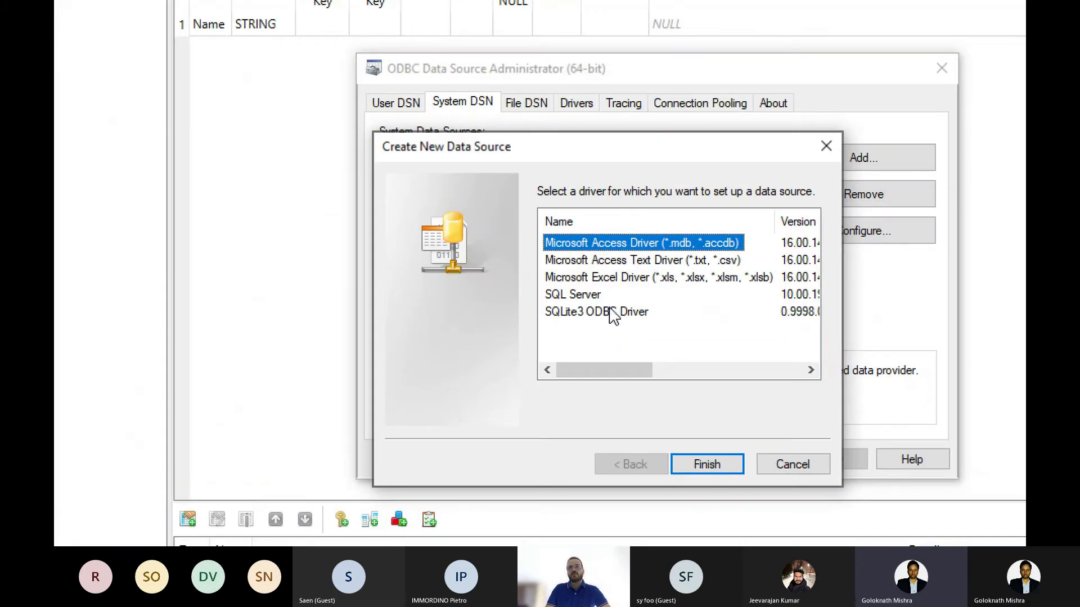
pyautogui.doubleClick(526, 249)
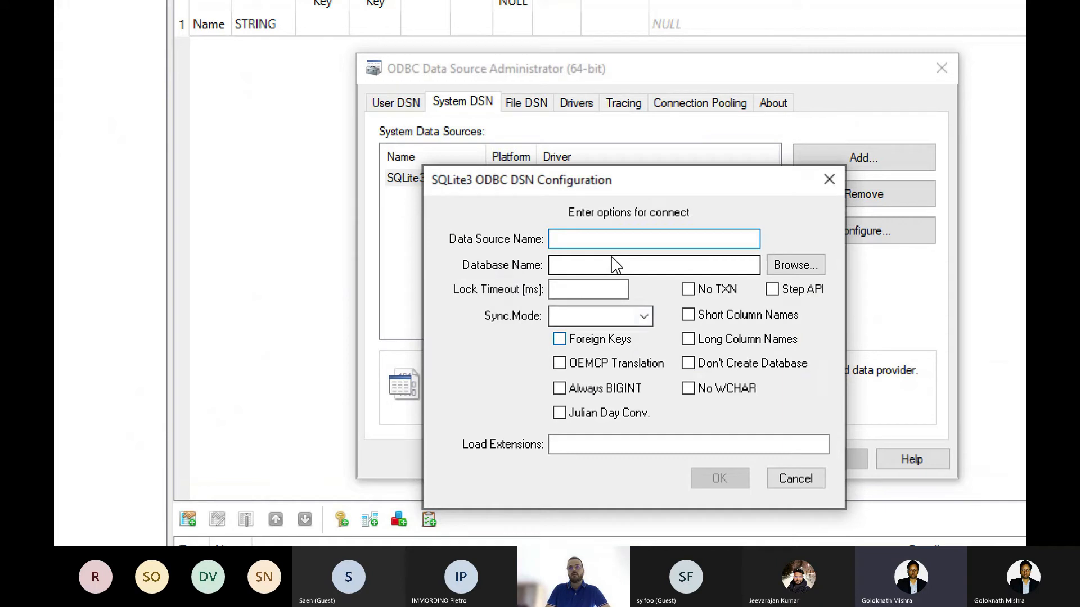
# Step: Name the data source SQLite Sin., link it to Test Sig.19-Feb.db in the DBSQLITE folder, and save it, closing the administrator
pyautogui.write('SQ')
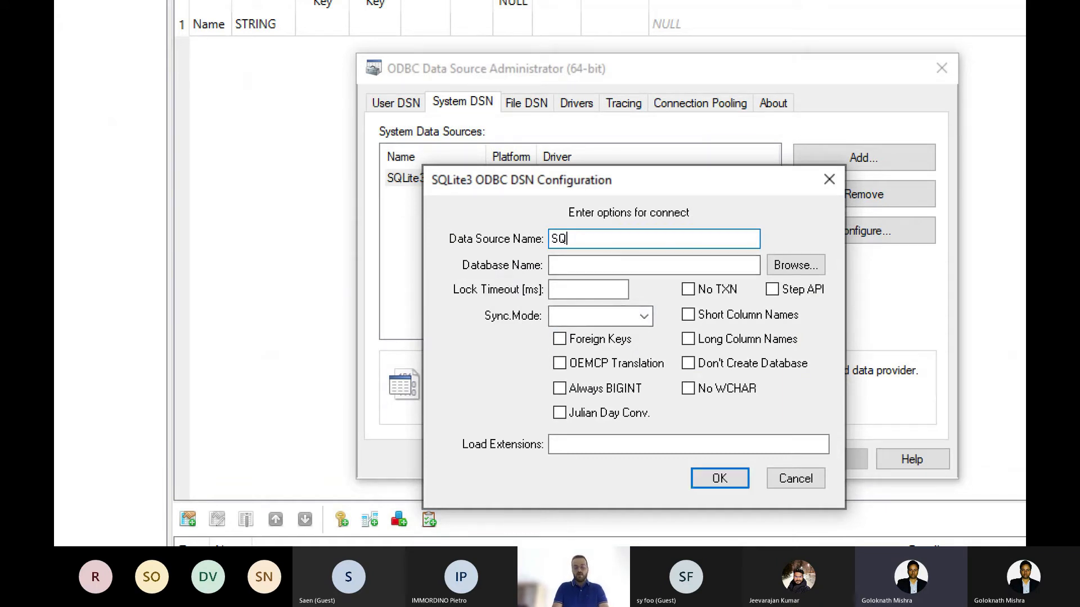
pyautogui.write('Lite Sin.')
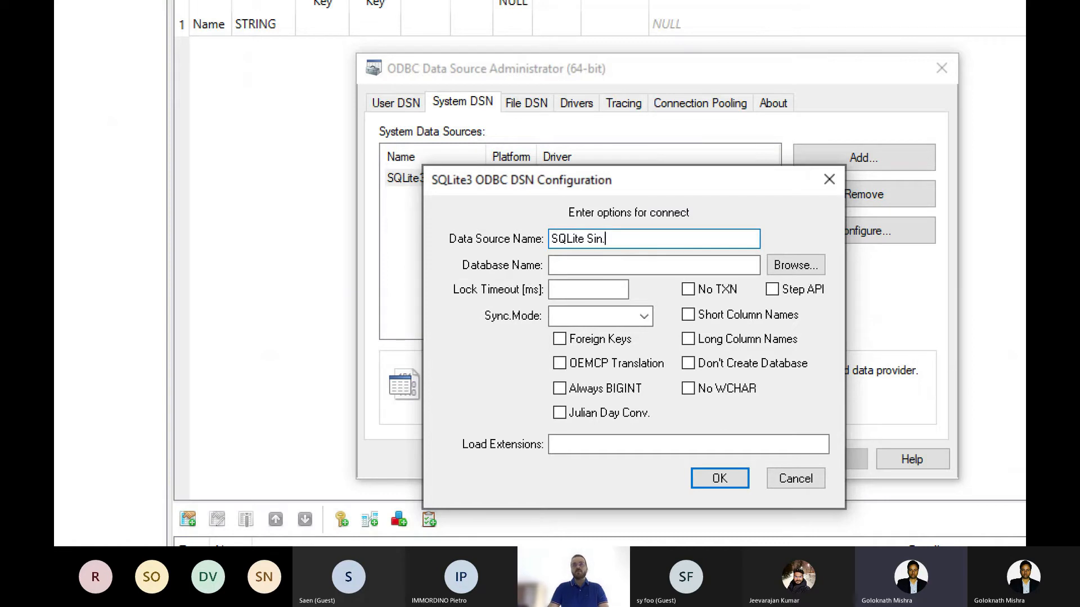
pyautogui.click(805, 265)
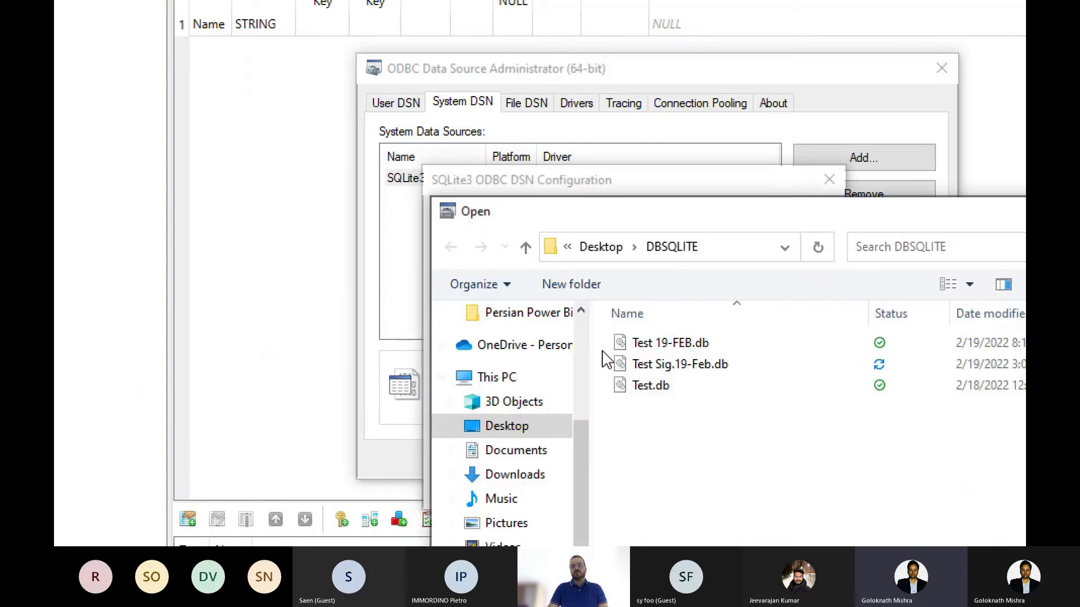
pyautogui.doubleClick(675, 366)
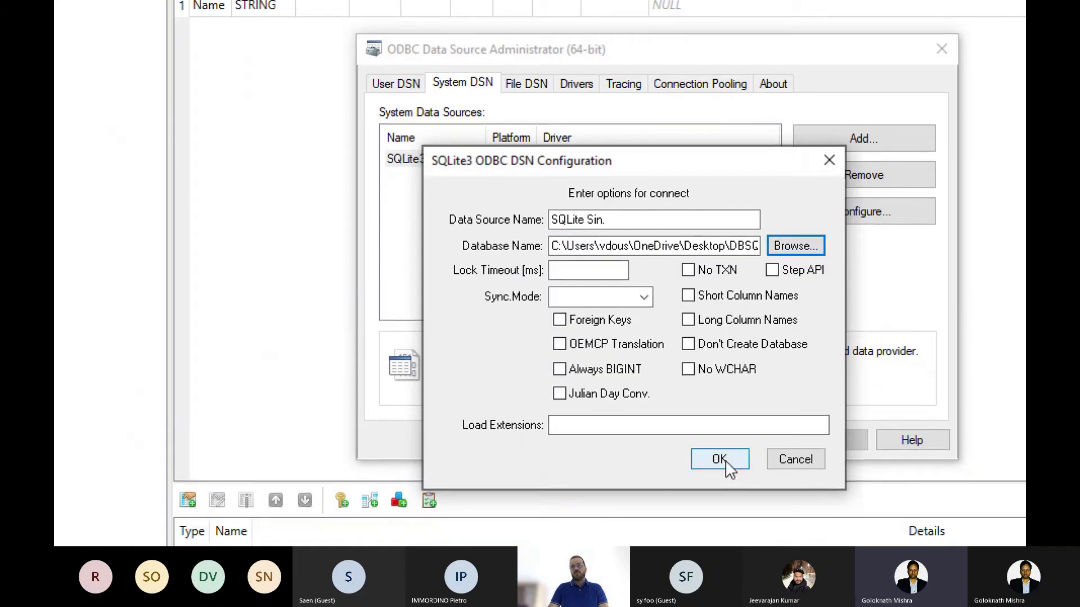
pyautogui.click(720, 478)
pyautogui.click(697, 440)
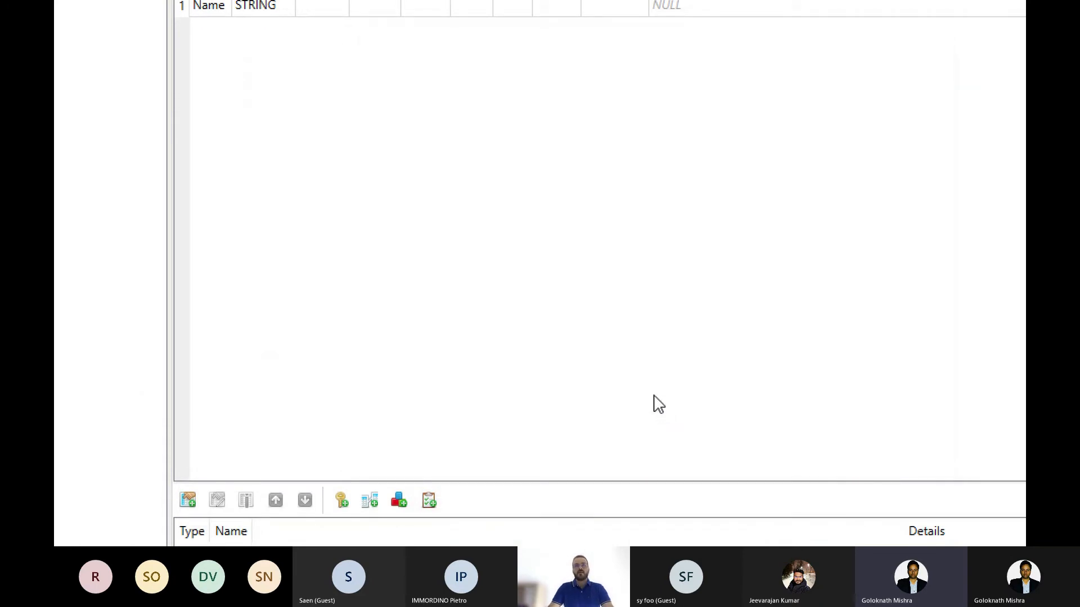
# Step: Switch to Power BI Desktop and set up an ODBC connection using the SQLite Sin. data source name
pyautogui.click(214, 536)
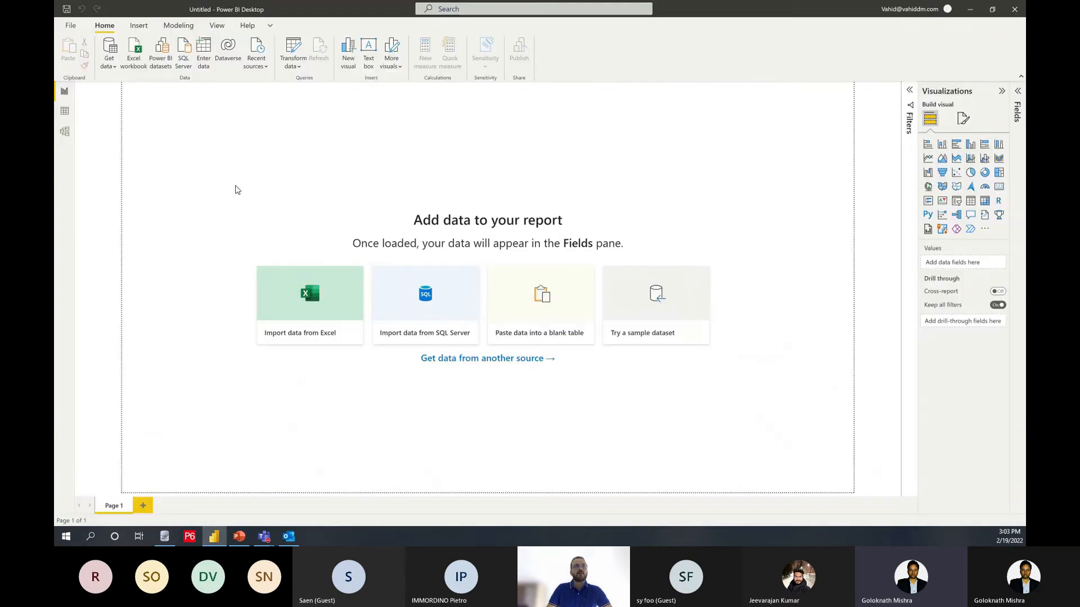
pyautogui.click(112, 66)
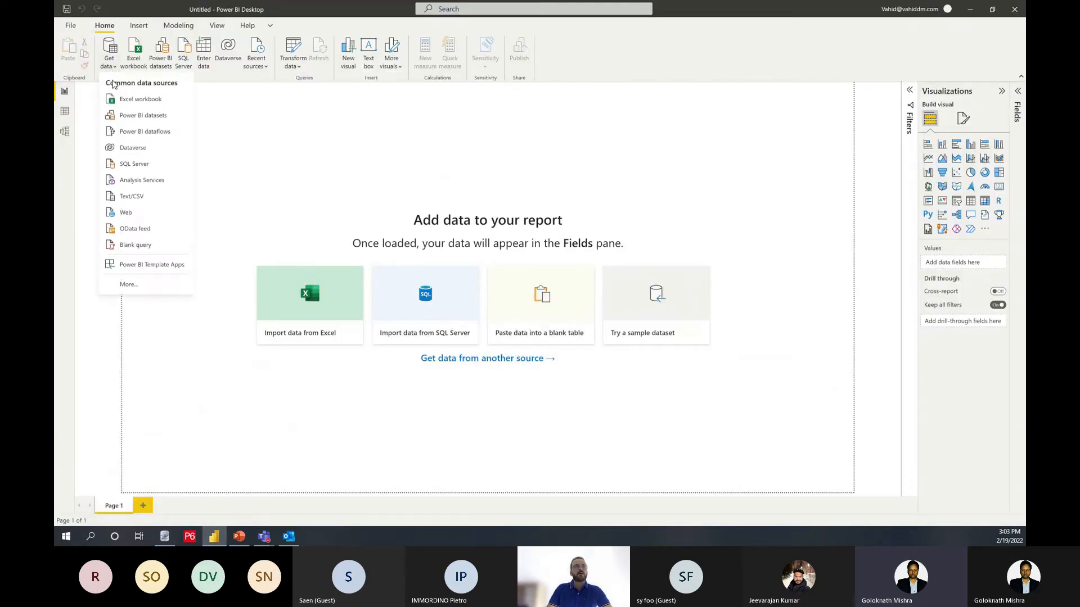
pyautogui.click(149, 282)
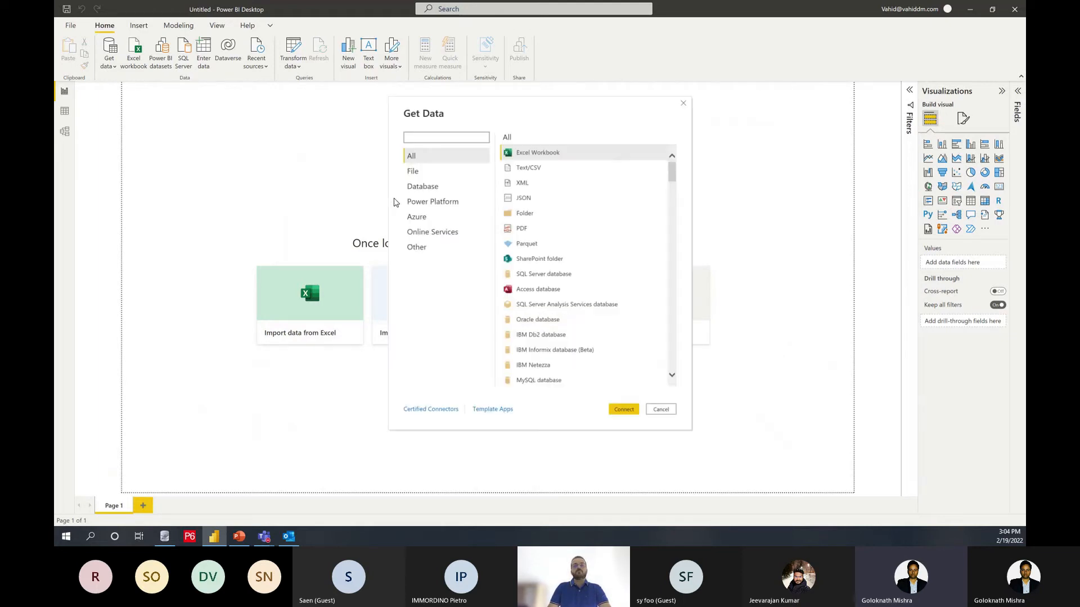
pyautogui.click(443, 251)
pyautogui.click(538, 304)
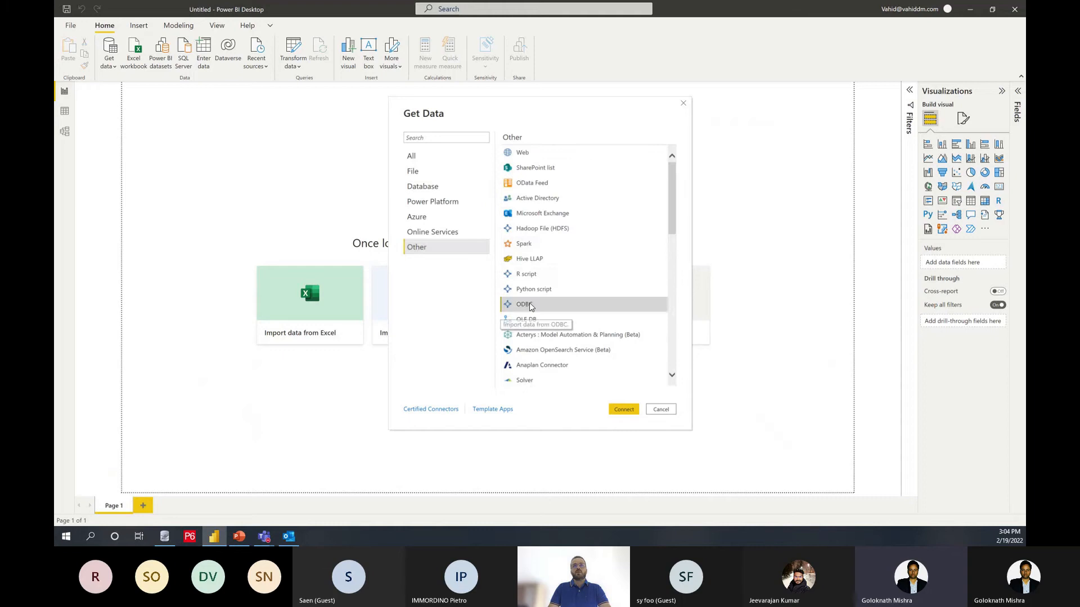
pyautogui.click(624, 409)
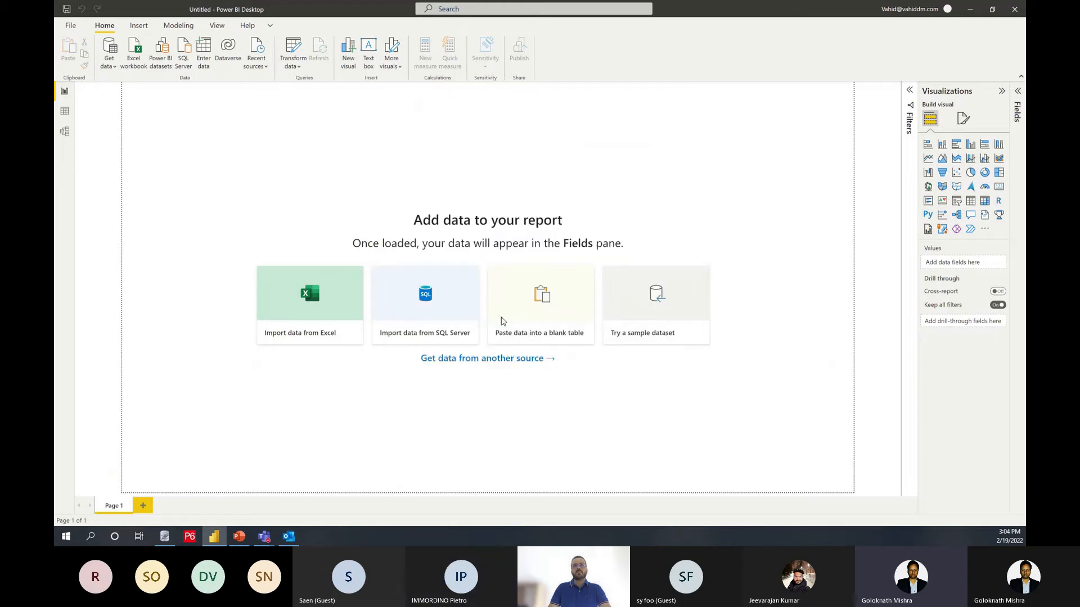
pyautogui.click(435, 257)
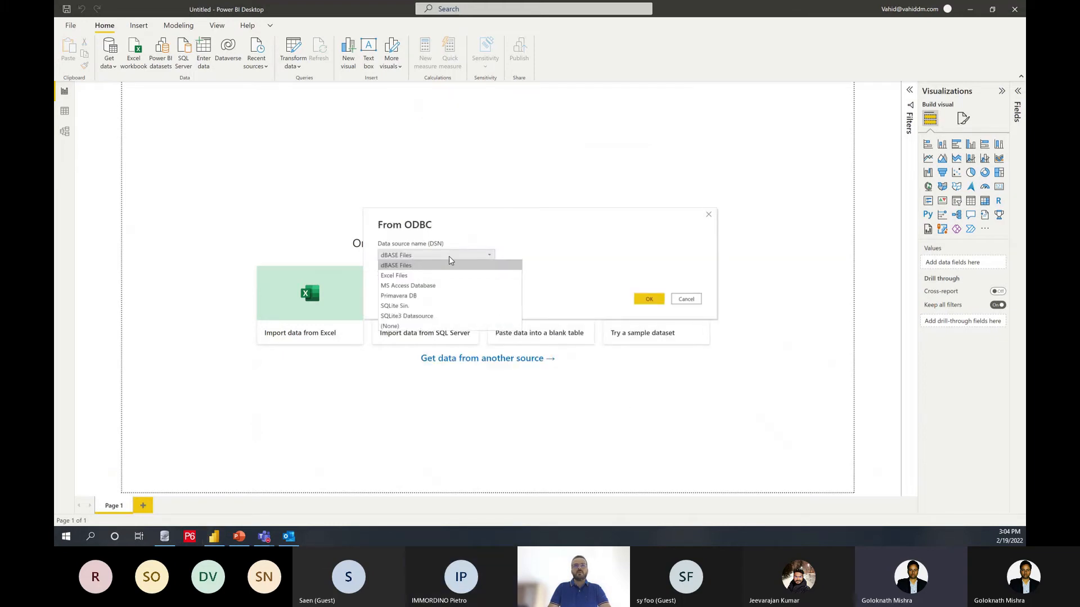
pyautogui.click(405, 307)
pyautogui.click(641, 299)
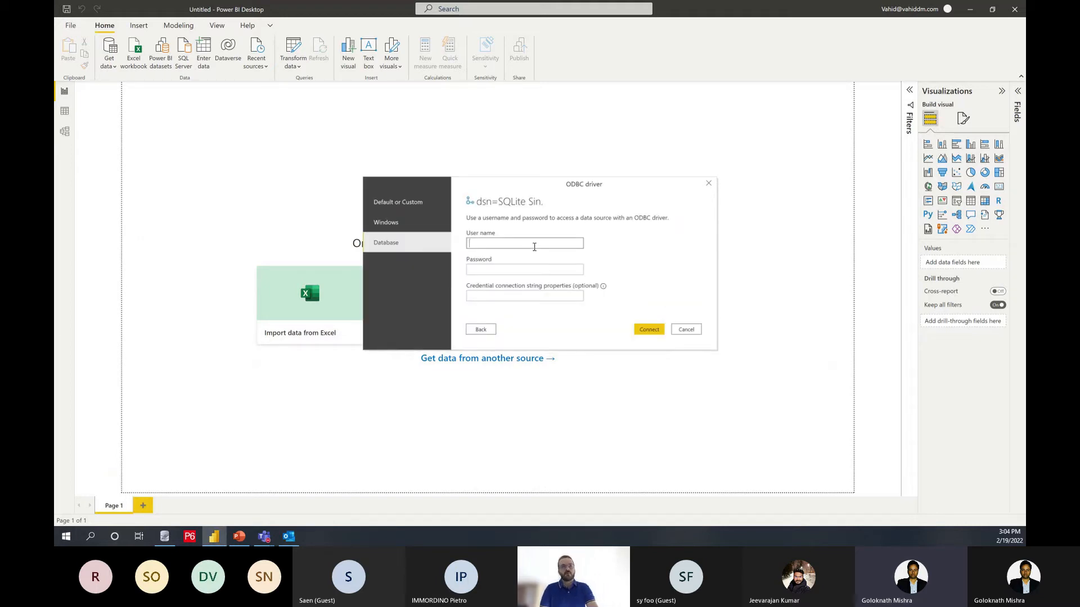
# Step: Connect to the ODBC source with a database user name and preview the Test table in the Navigator without loading it
pyautogui.click(534, 246)
pyautogui.write('vahid')
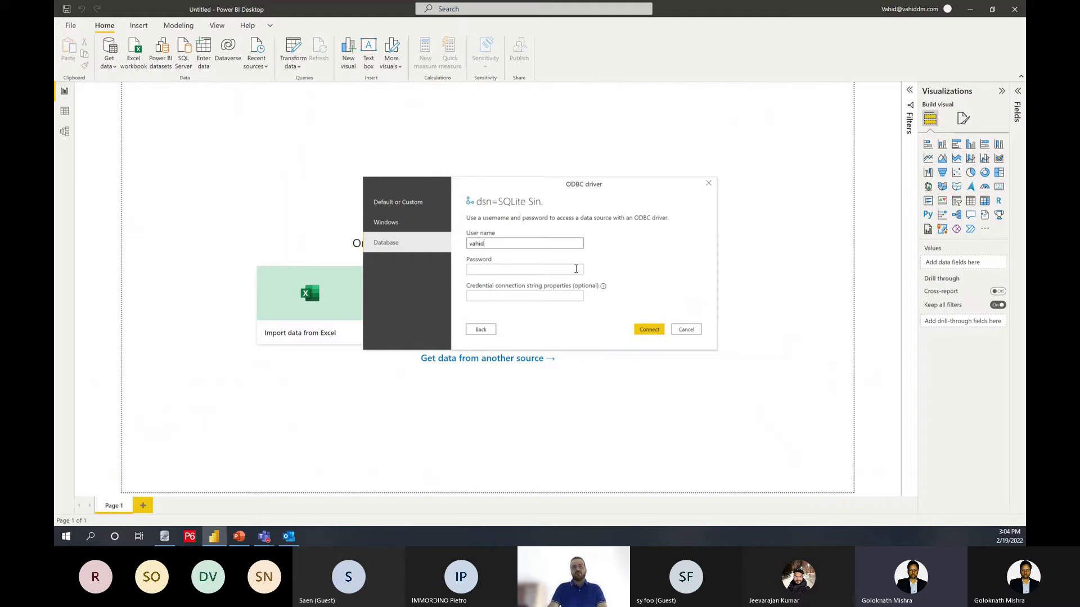
pyautogui.click(650, 331)
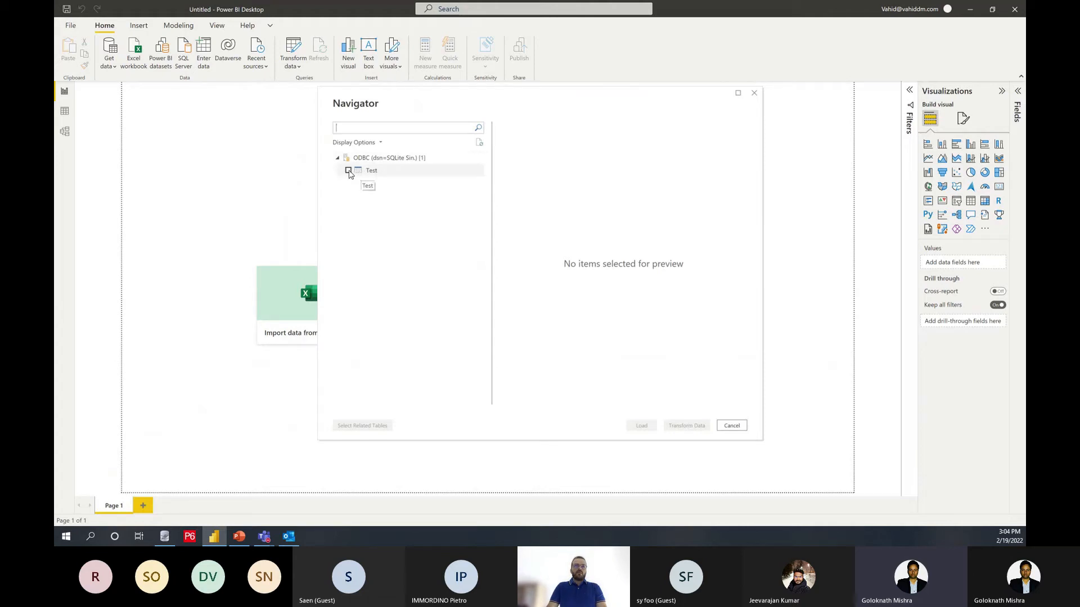
pyautogui.click(348, 171)
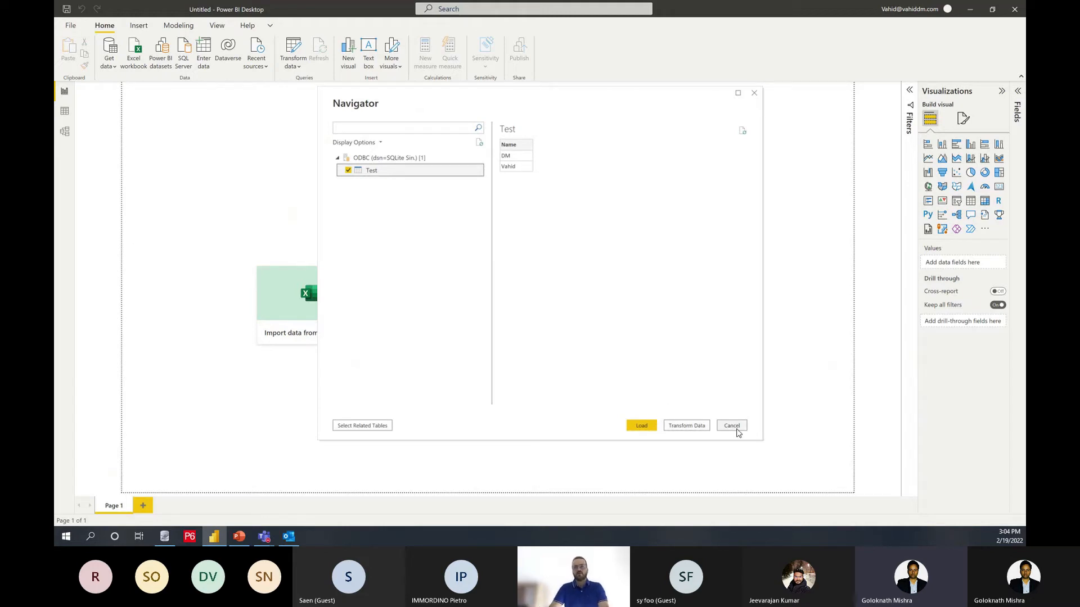
pyautogui.click(732, 426)
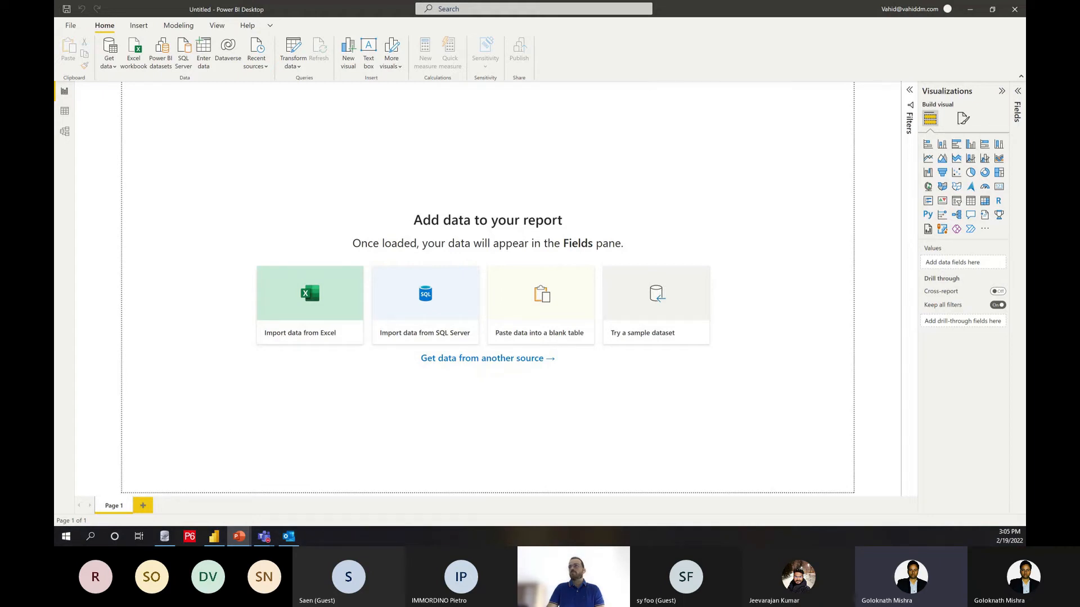
# Step: Switch to the PowerPoint presentation and run the slide show at the P6 Database Table slide
pyautogui.moveTo(1025, 68); pyautogui.dragTo(650, 108)
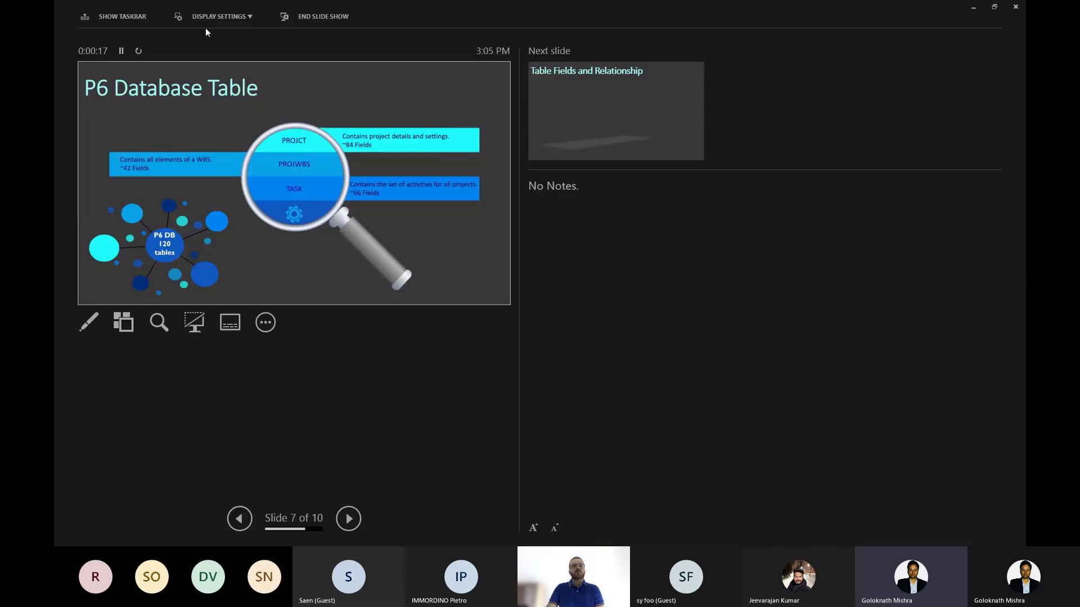
pyautogui.click(205, 22)
pyautogui.click(222, 36)
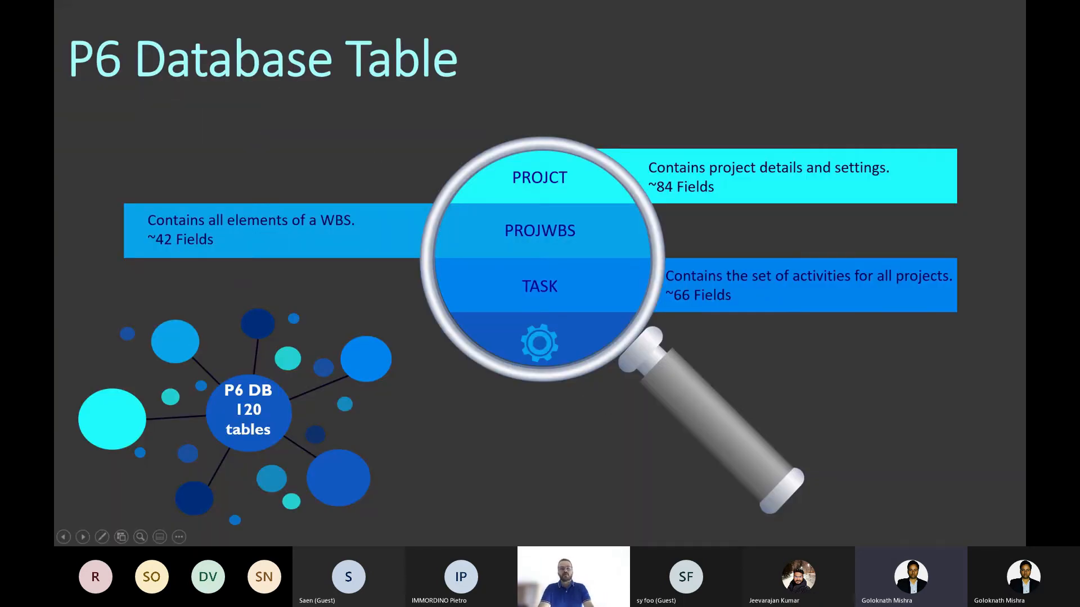
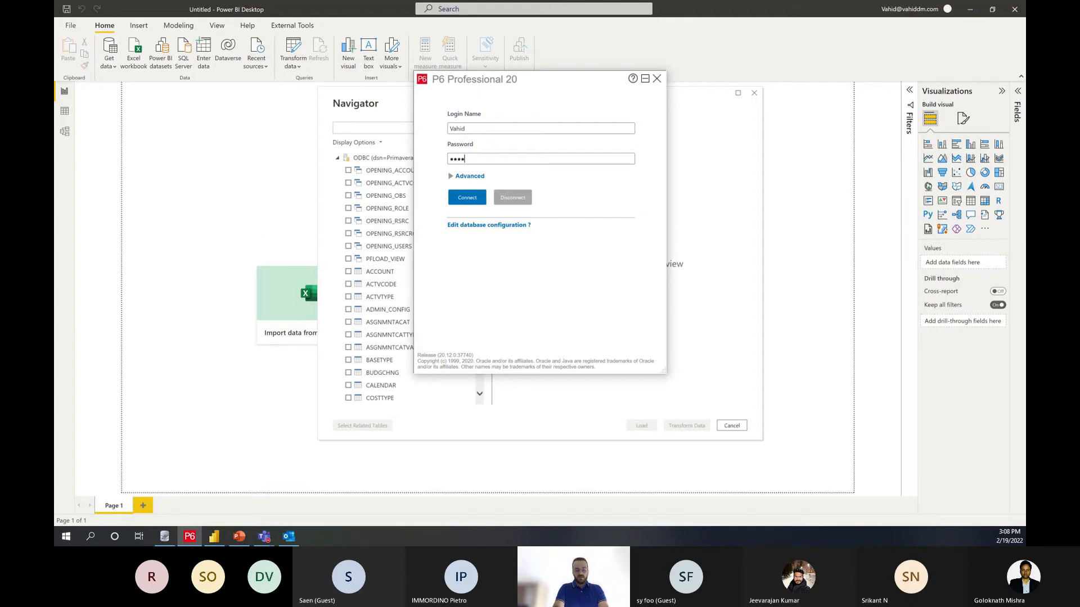
# Step: Log in to P6 Professional by entering the account password, dismissing any login error and re-entering the password
pyautogui.write('•')
pyautogui.press('Return')
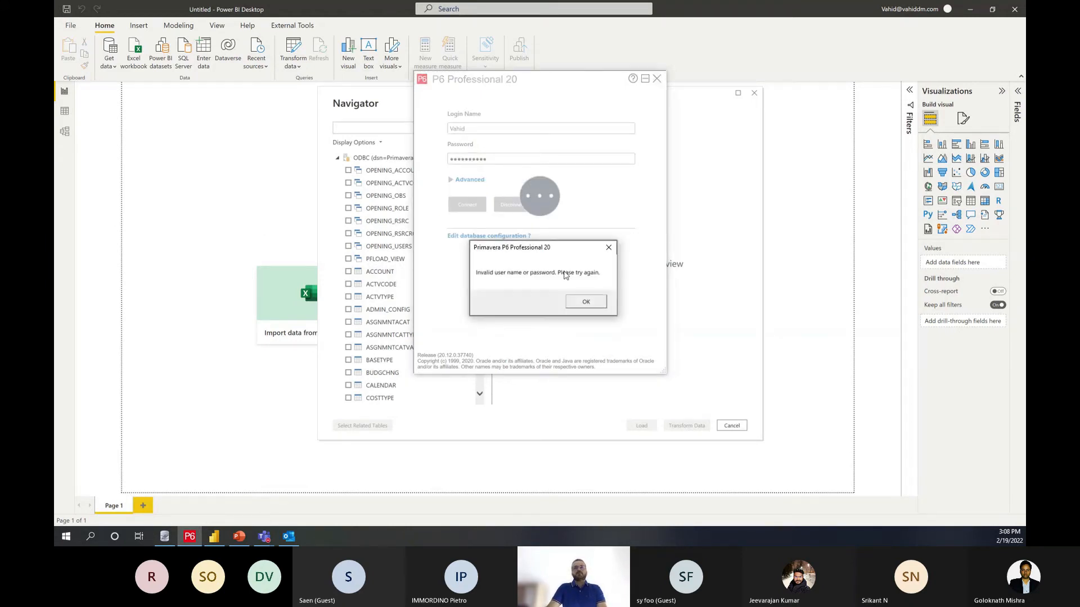
pyautogui.click(584, 302)
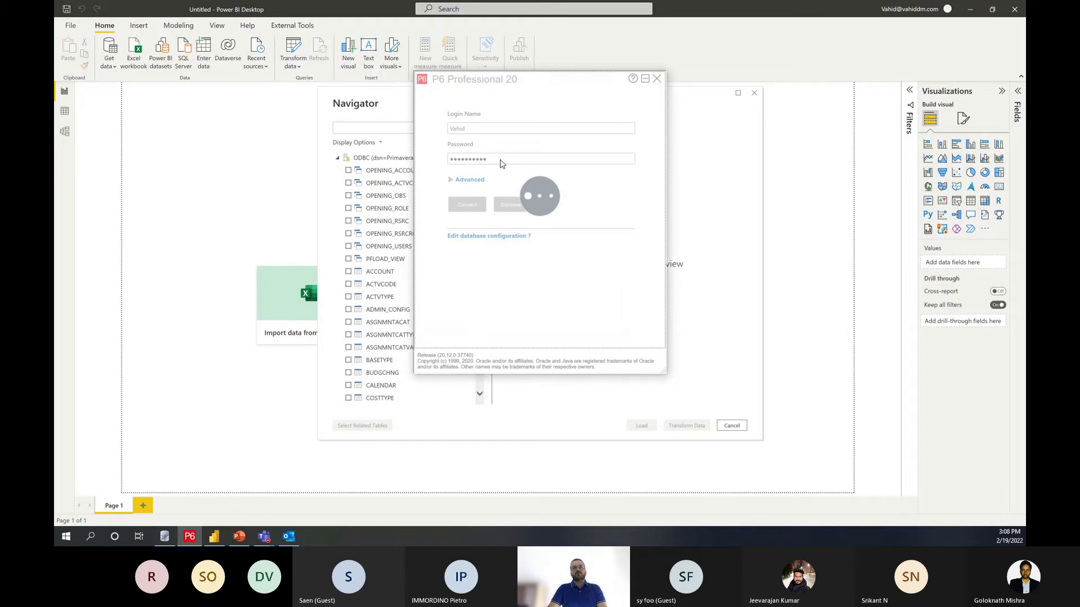
pyautogui.write('••••••••')
pyautogui.press('Return')
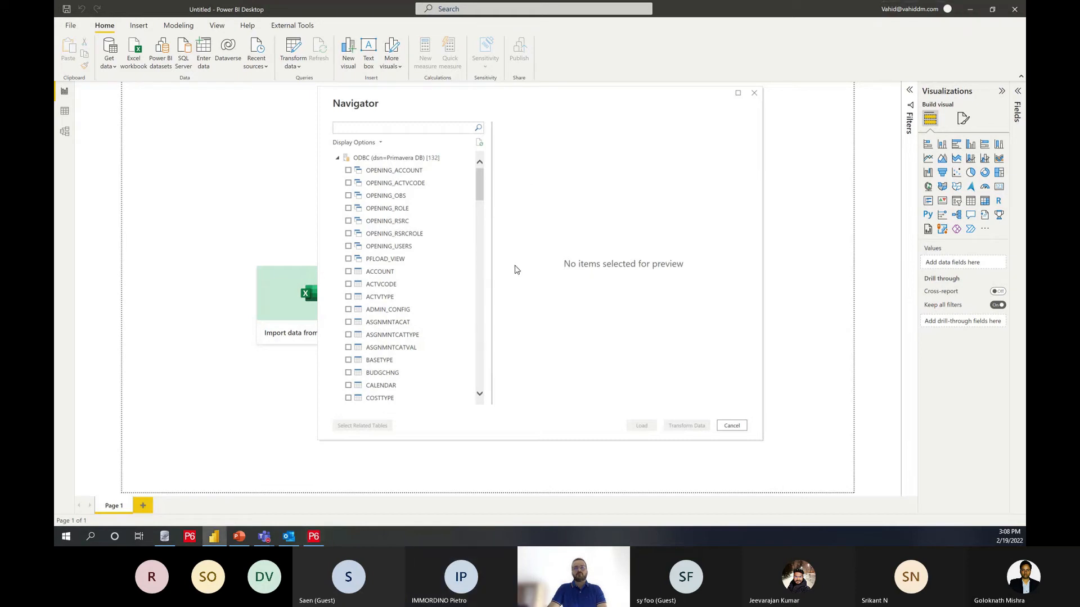
# Step: Bring the Primavera P6 main window onto the shared screen and maximize it
pyautogui.moveTo(529, 545); pyautogui.dragTo(496, 245)
pyautogui.click(507, 218)
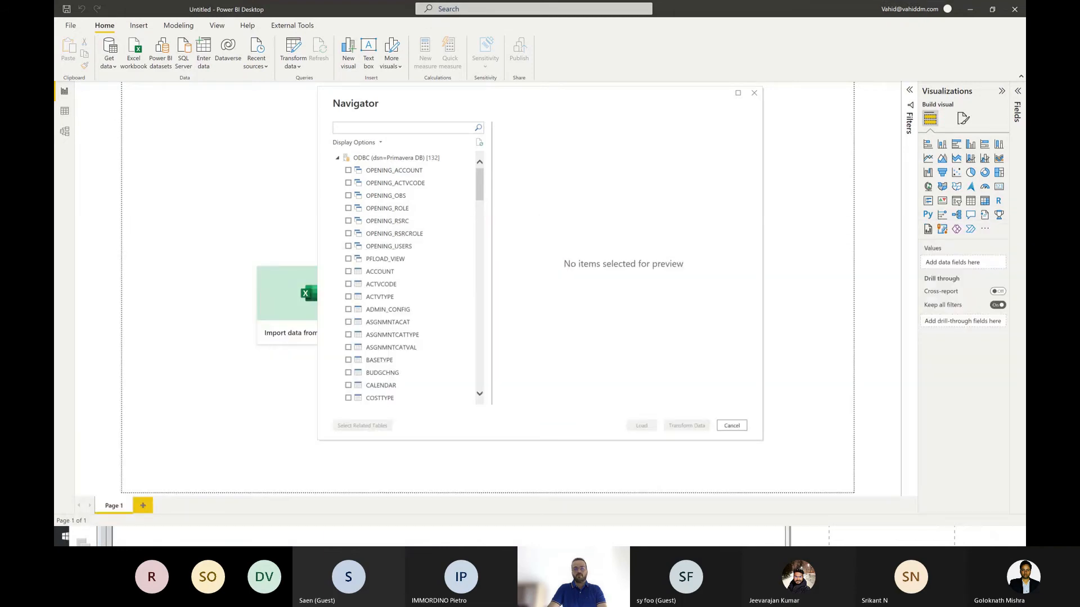
pyautogui.click(650, 543)
pyautogui.moveTo(543, 242); pyautogui.dragTo(495, 109)
pyautogui.doubleClick(509, 109)
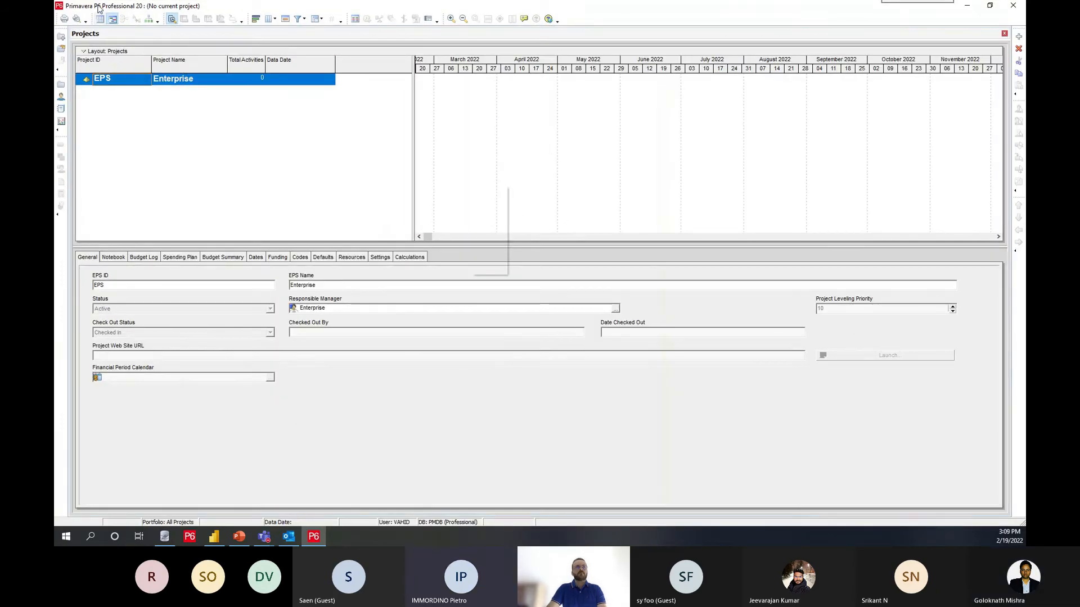
pyautogui.rightClick(116, 5)
pyautogui.click(306, 231)
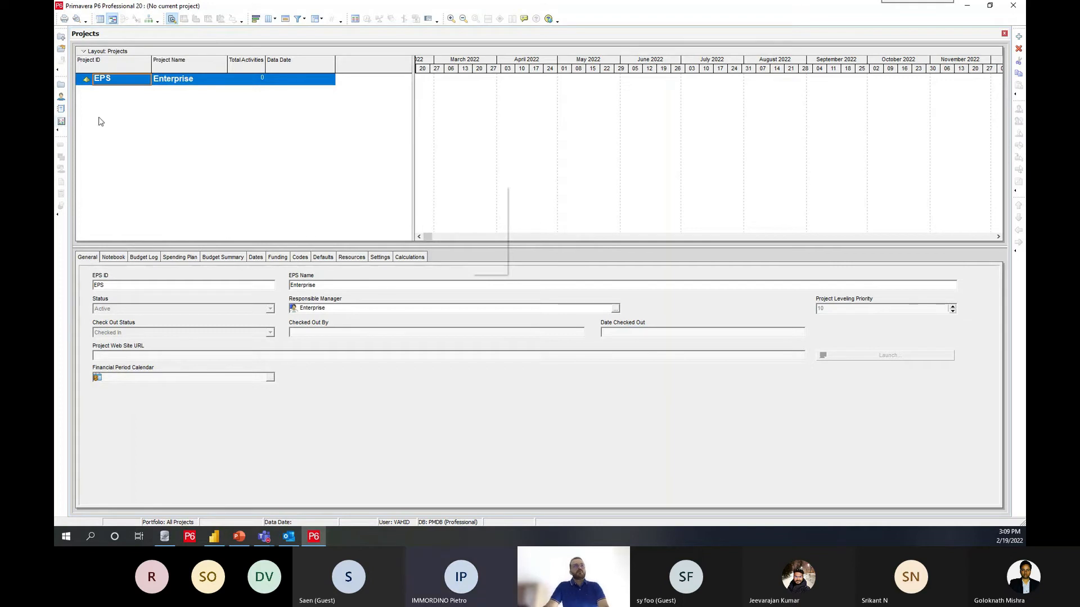
# Step: Create a project under the Enterprise EPS with project ID 1001 and project name Test1
pyautogui.rightClick(119, 83)
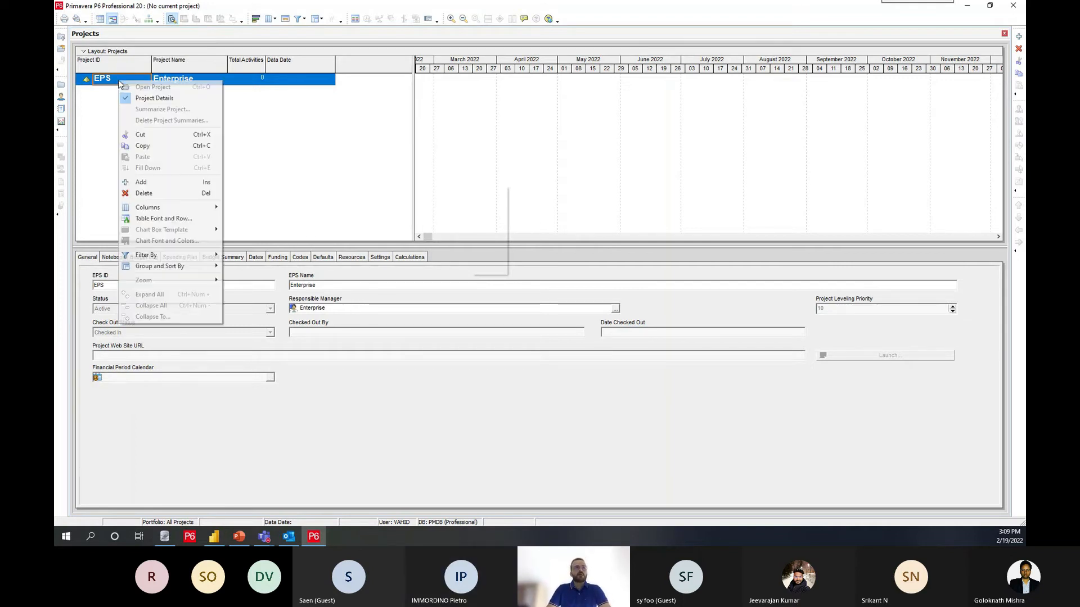
pyautogui.click(156, 187)
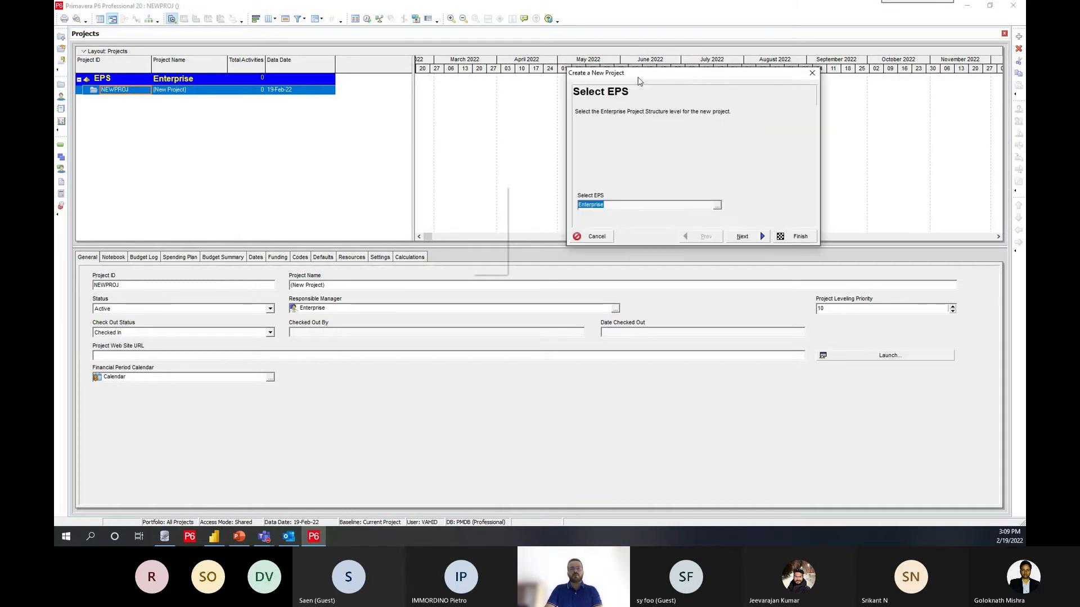
pyautogui.moveTo(638, 81); pyautogui.dragTo(482, 138)
pyautogui.click(606, 285)
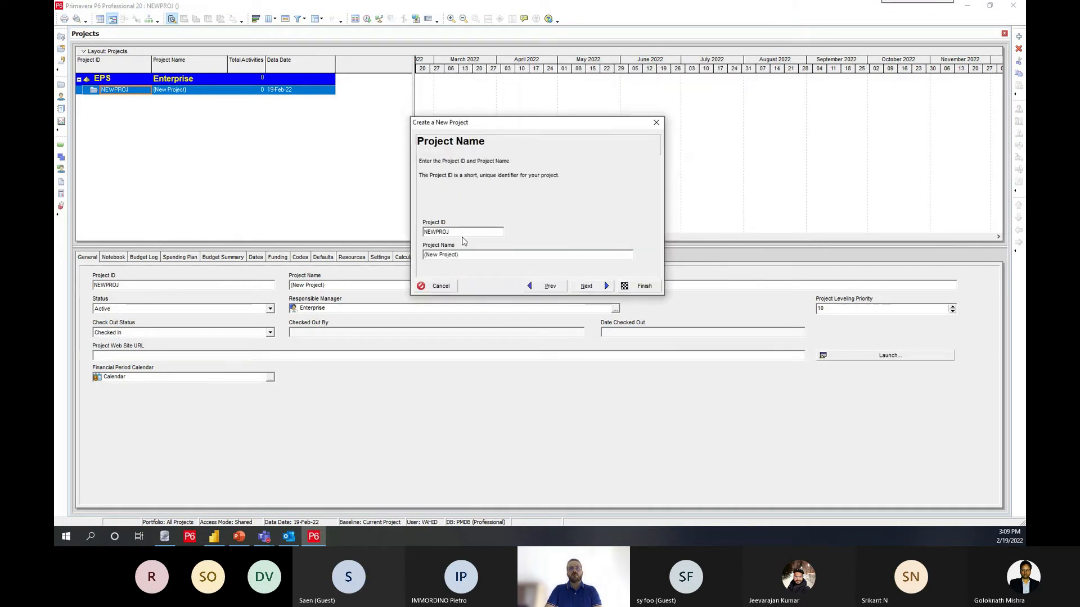
pyautogui.write('1001')
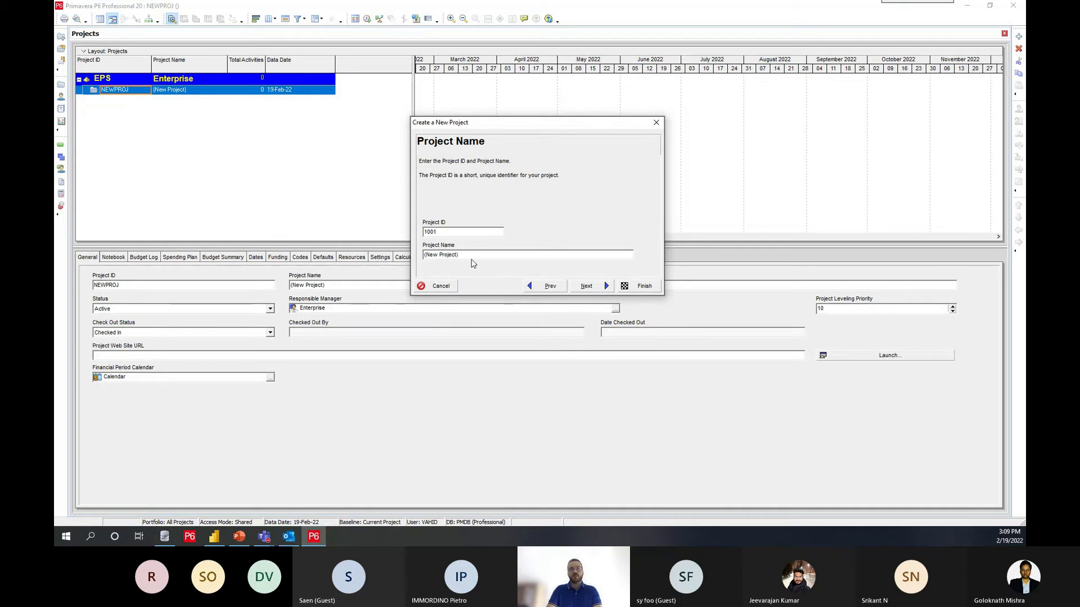
pyautogui.moveTo(472, 255); pyautogui.dragTo(403, 258)
pyautogui.write('Test1')
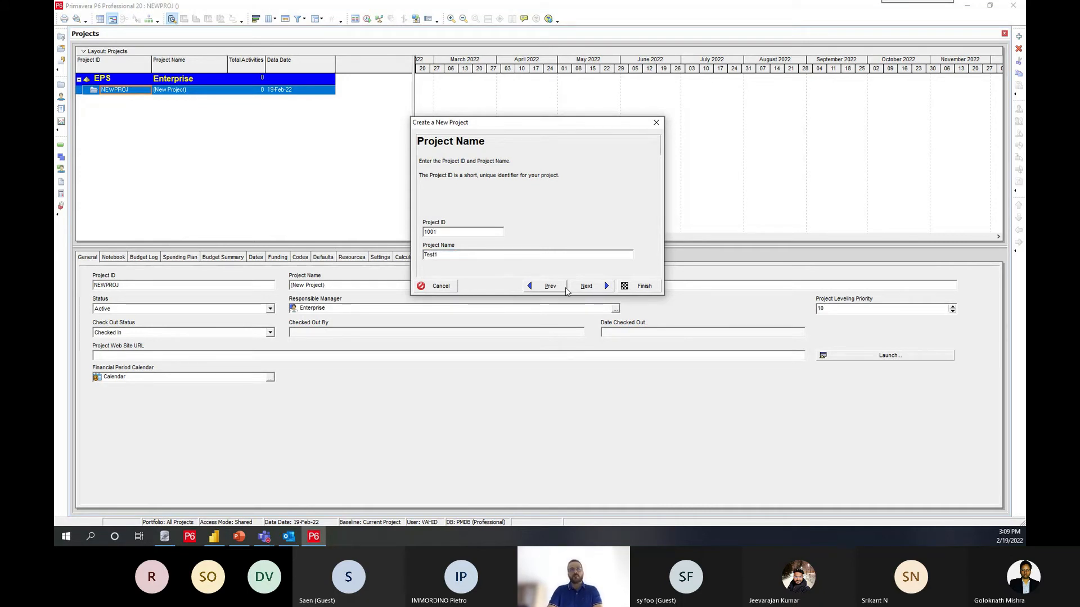
pyautogui.click(627, 288)
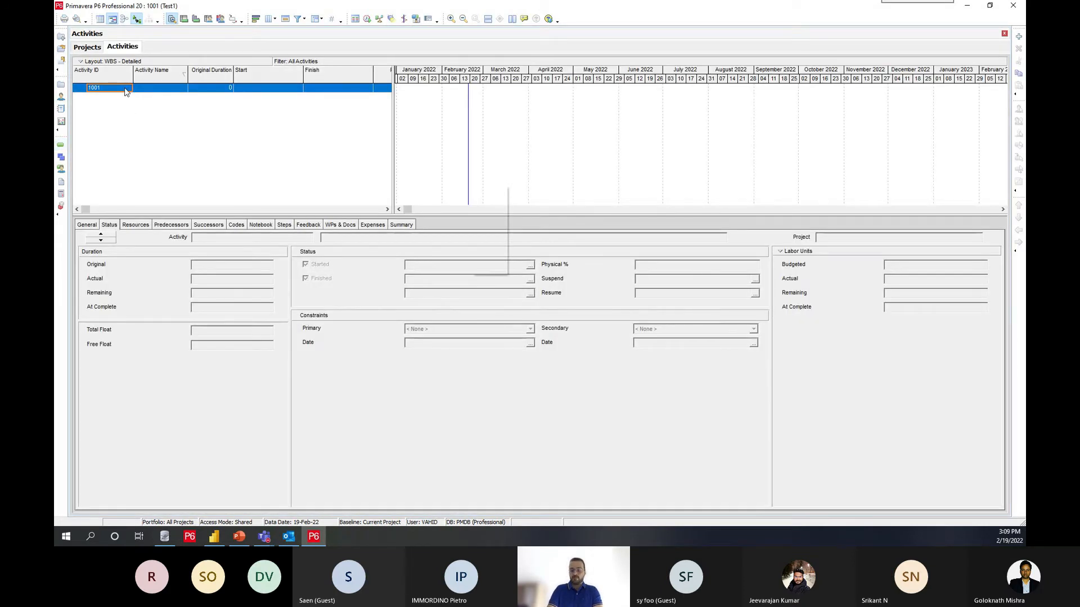
# Step: Add three activities to project 1001 and name them A, B and C
pyautogui.press('Insert')
pyautogui.press('Insert')
pyautogui.press('Insert')
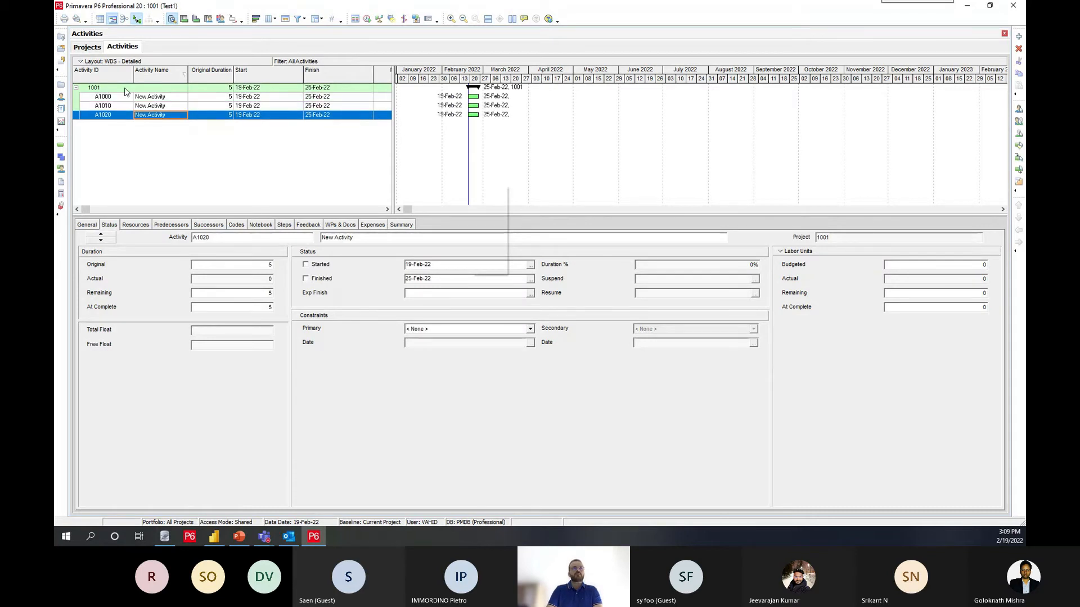
pyautogui.click(161, 98)
pyautogui.write('A')
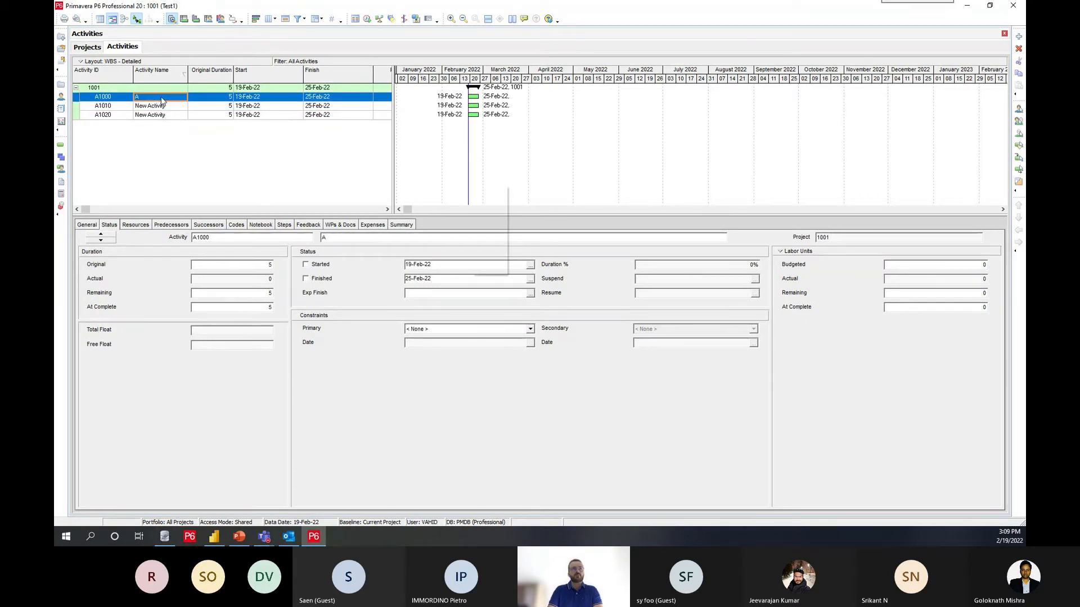
pyautogui.click(166, 106)
pyautogui.write('B')
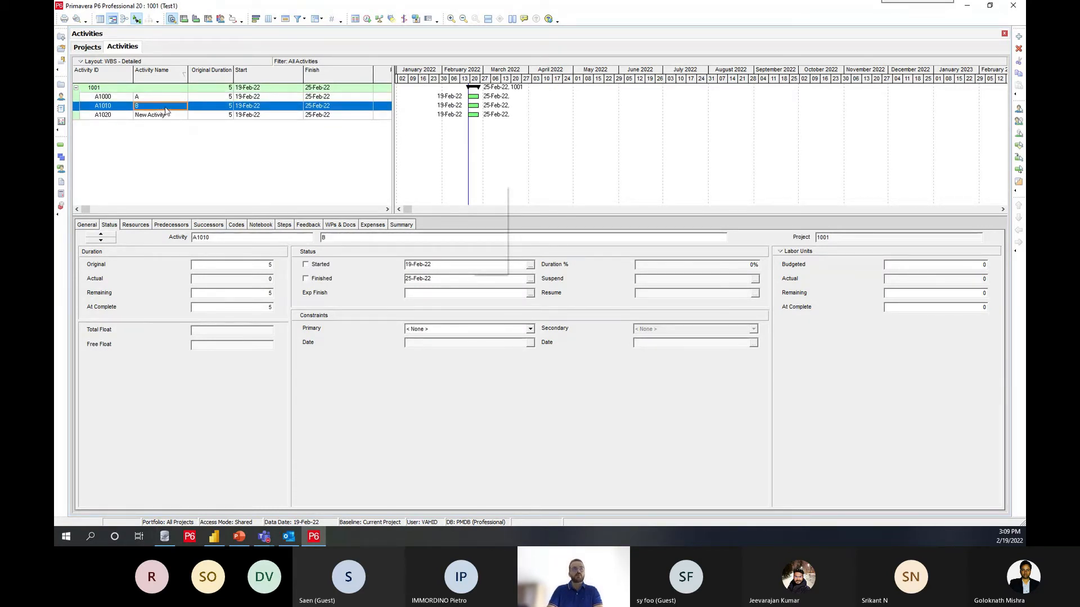
pyautogui.click(168, 116)
pyautogui.write('C')
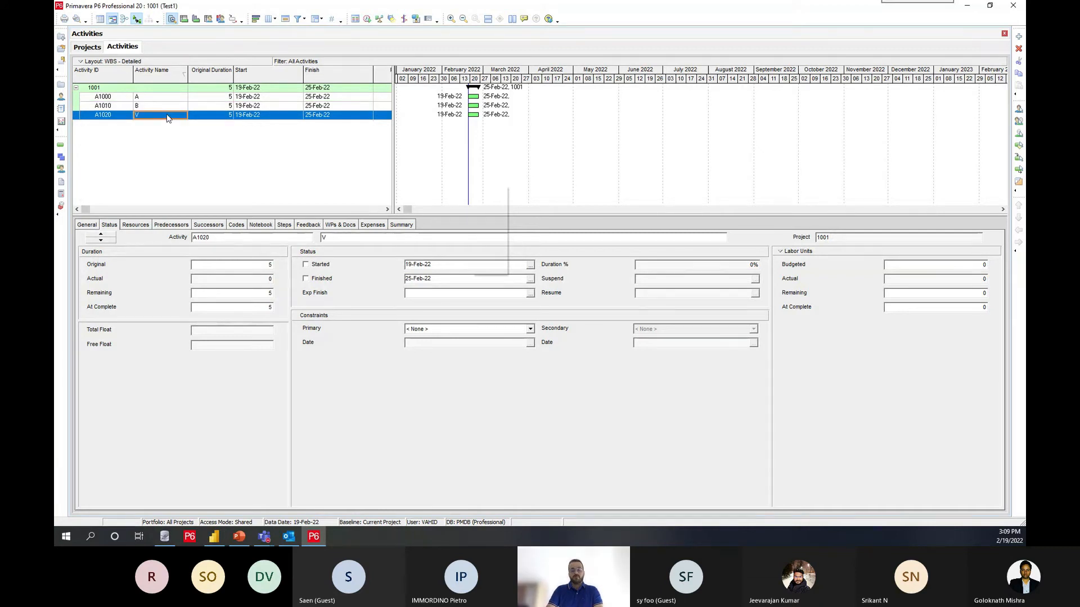
# Step: Link activities A, B and C in sequence and schedule project 1001
pyautogui.moveTo(162, 97); pyautogui.dragTo(177, 117)
pyautogui.rightClick(178, 117)
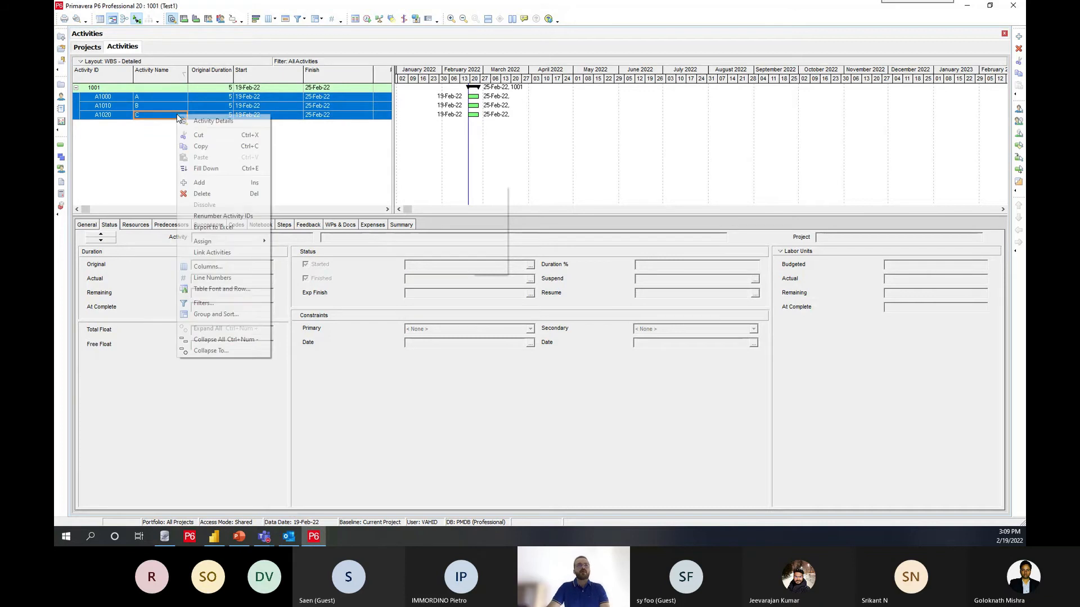
pyautogui.click(205, 253)
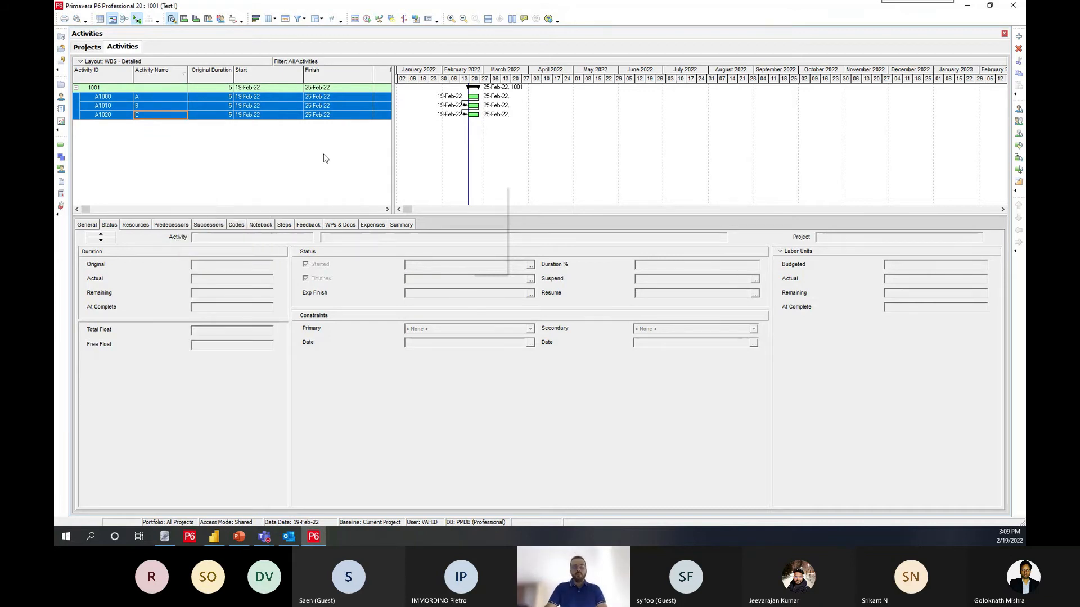
pyautogui.press('F9')
pyautogui.press('Return')
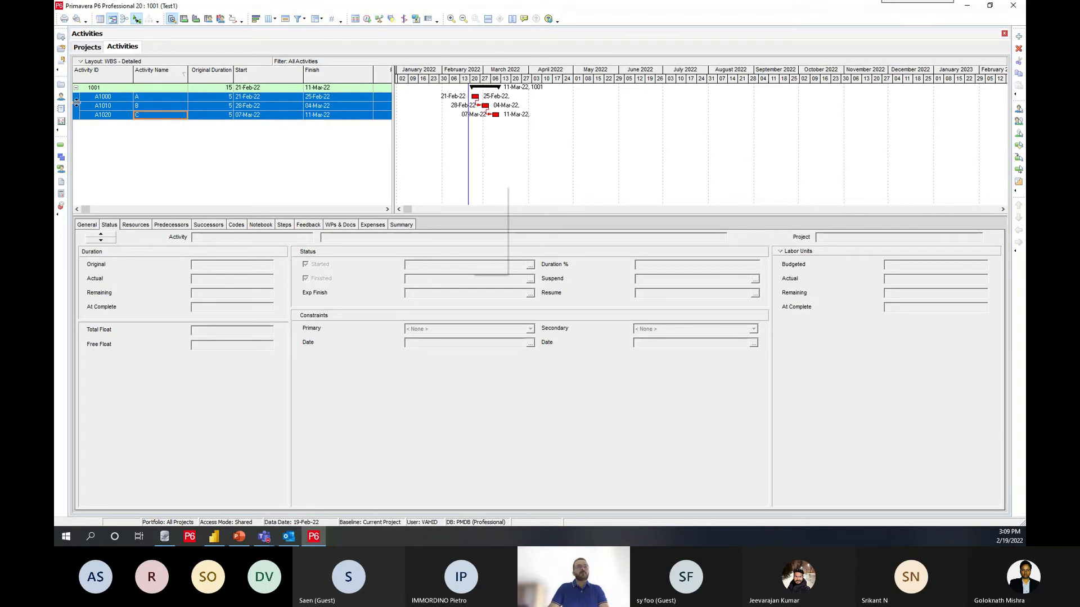
# Step: Return to the projects list and create a second project under Enterprise with ID 1002 and name Test2
pyautogui.click(61, 84)
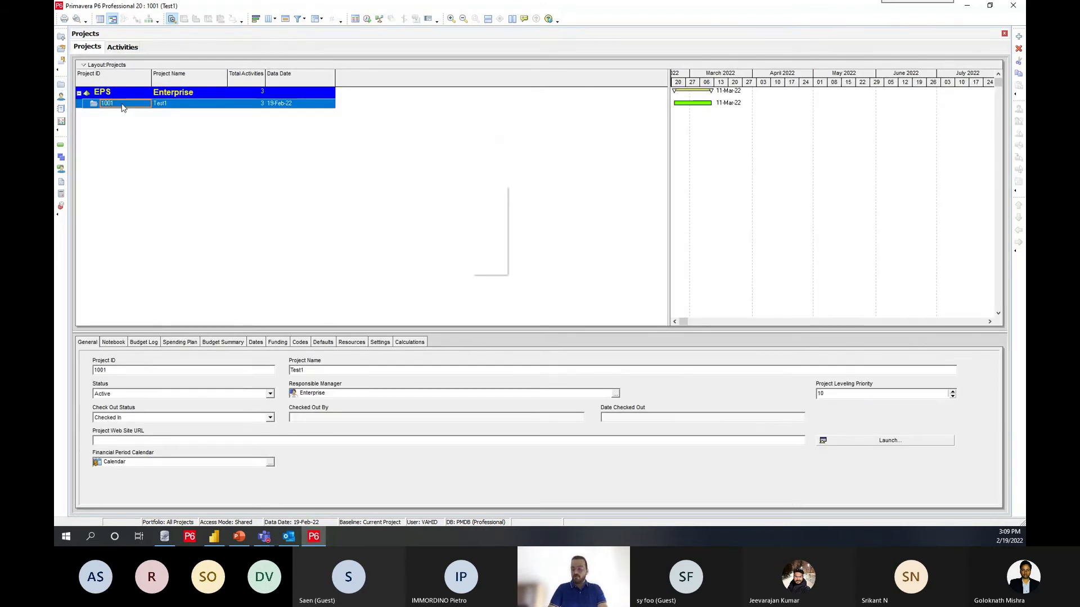
pyautogui.press('Insert')
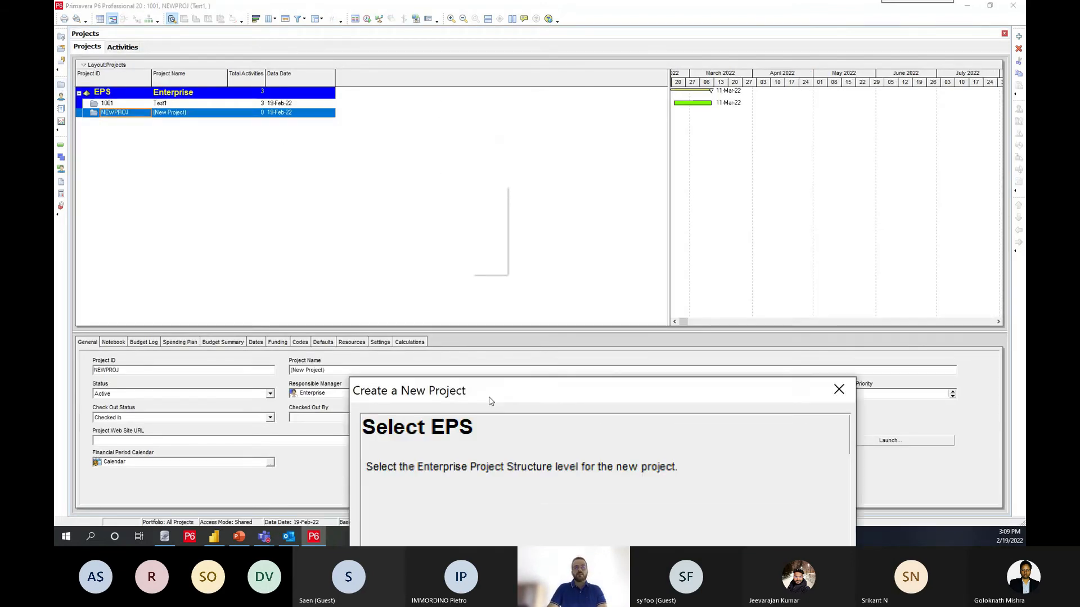
pyautogui.click(497, 294)
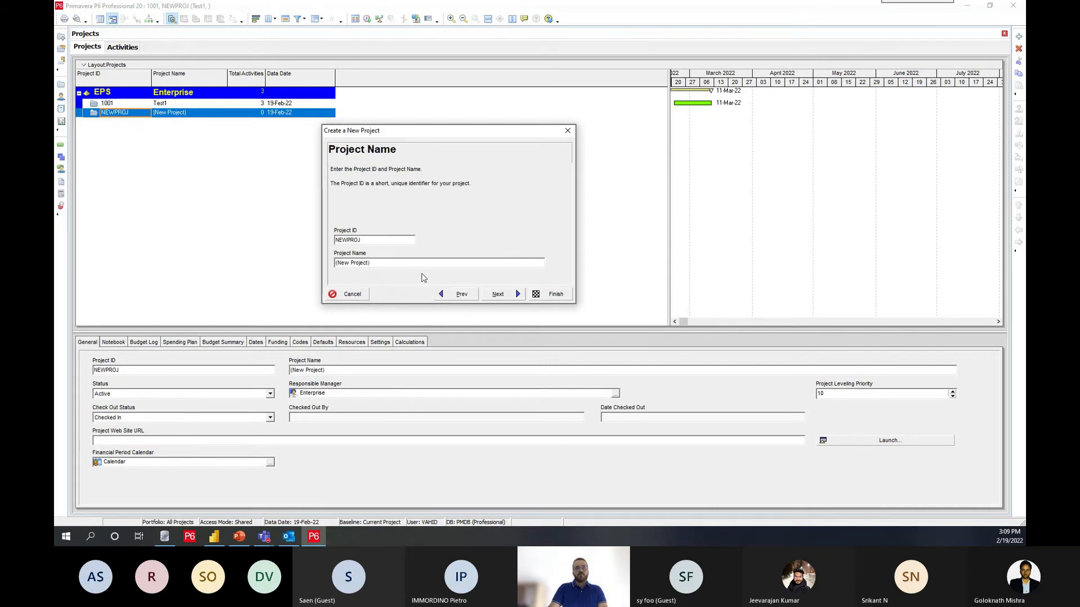
pyautogui.doubleClick(389, 244)
pyautogui.write('1002')
pyautogui.press('Tab')
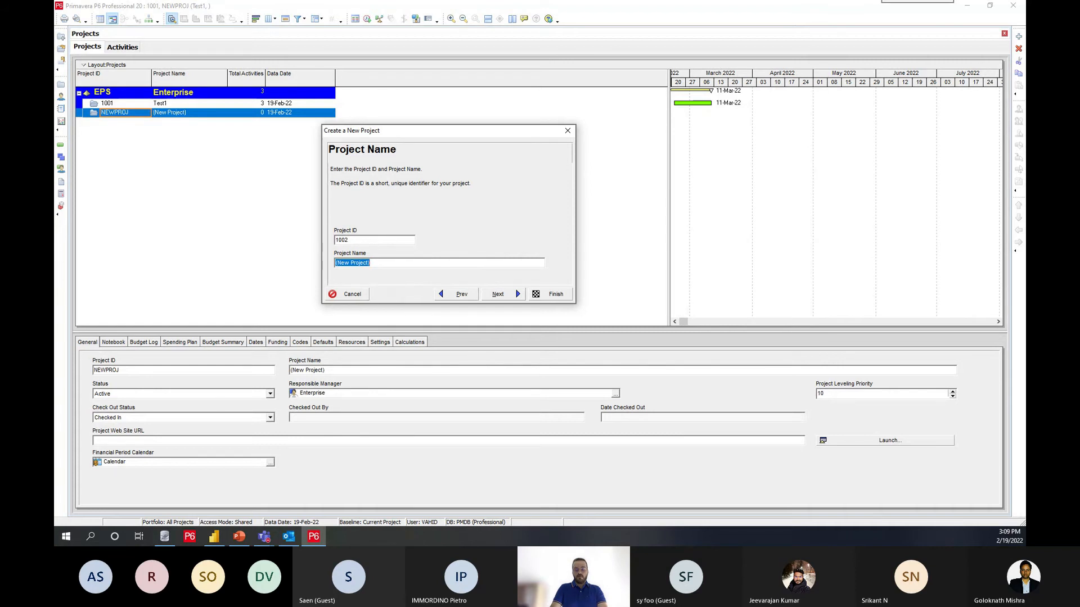
pyautogui.write('Test2')
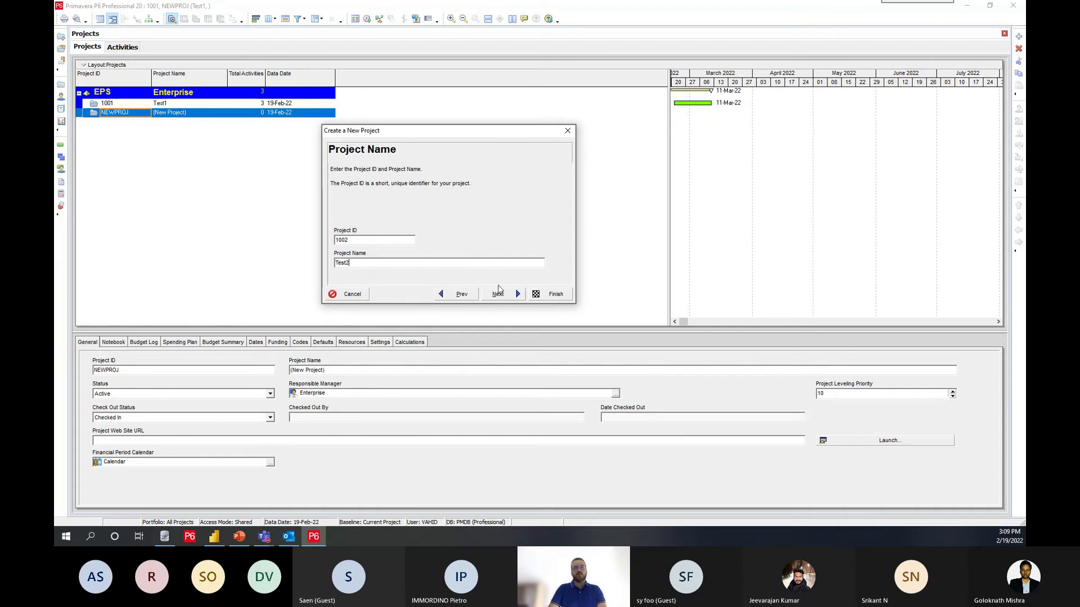
pyautogui.click(504, 292)
pyautogui.click(473, 295)
pyautogui.click(535, 293)
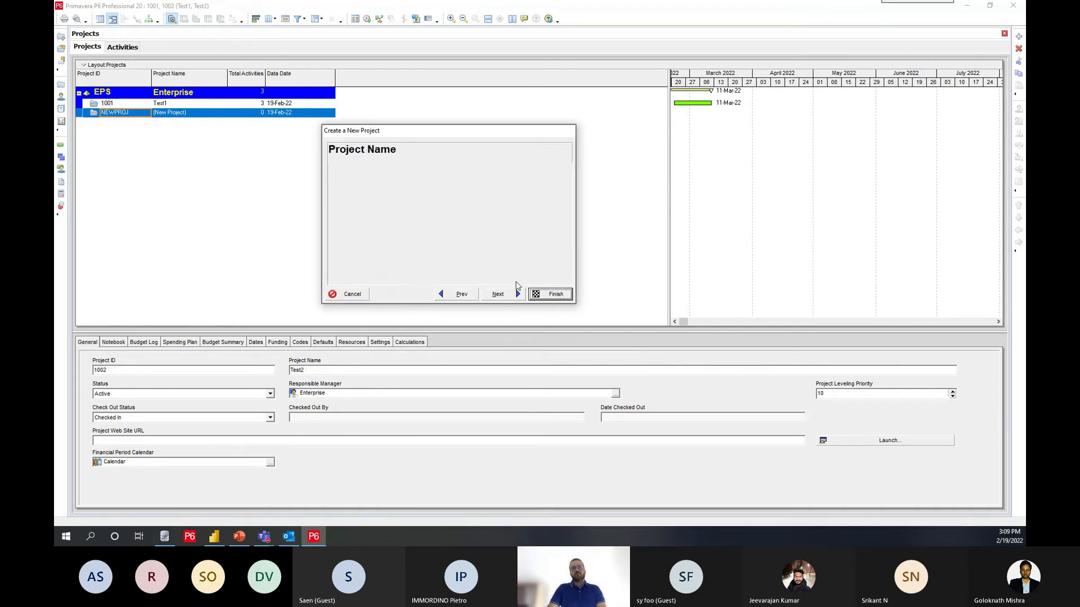
# Step: Open project 1002 and add four activities to it
pyautogui.rightClick(113, 115)
pyautogui.click(115, 120)
pyautogui.click(107, 90)
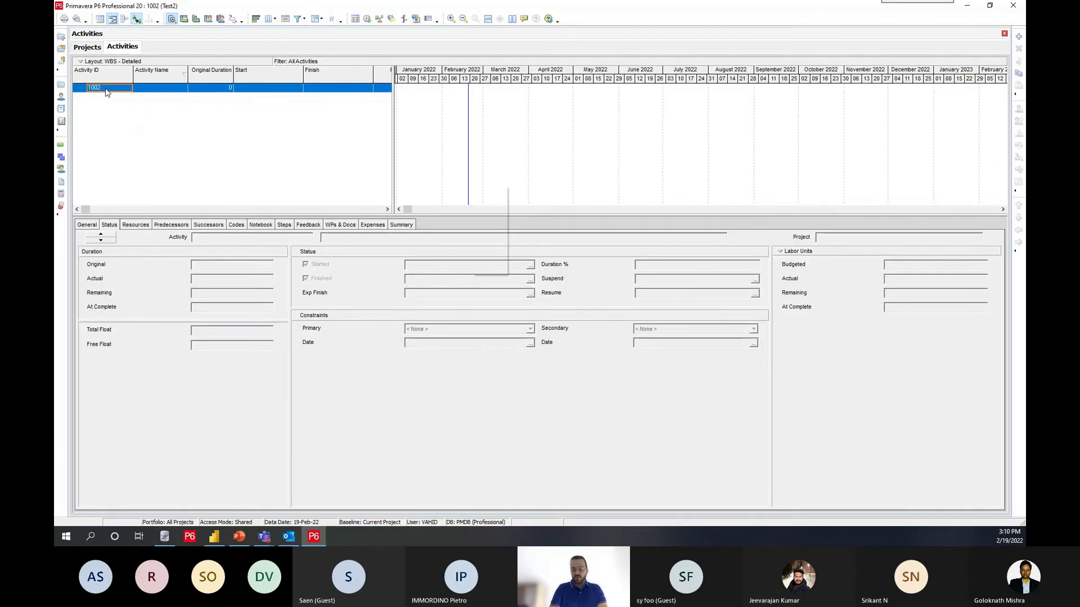
pyautogui.press('Insert')
pyautogui.press('Insert')
pyautogui.press('Insert')
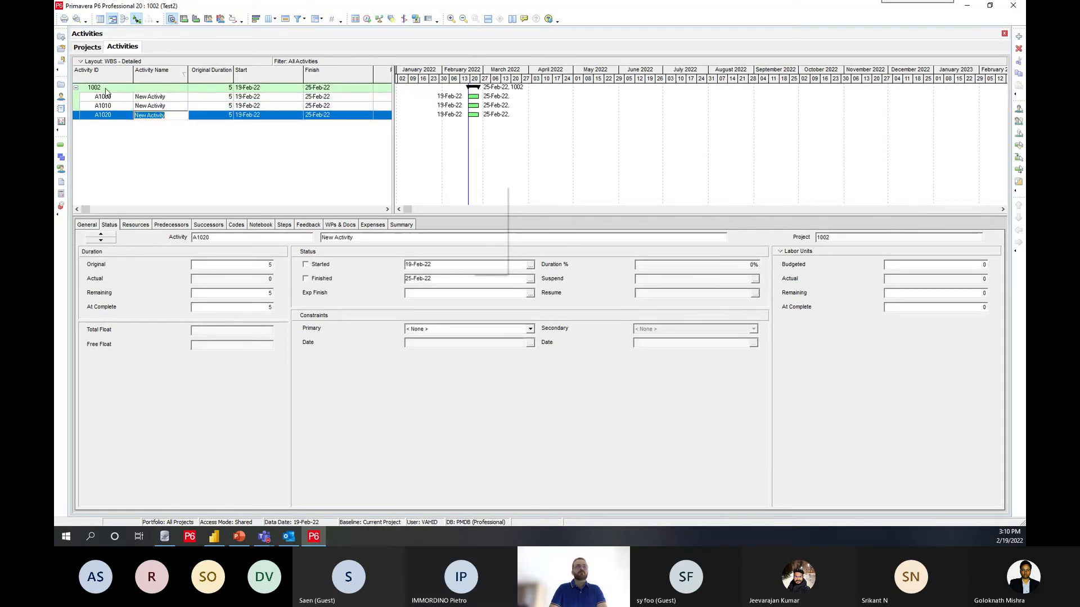
pyautogui.press('Insert')
# Step: Name the four activities of project 1002 AA, BB, CC and DD in order
pyautogui.click(169, 97)
pyautogui.write('A')
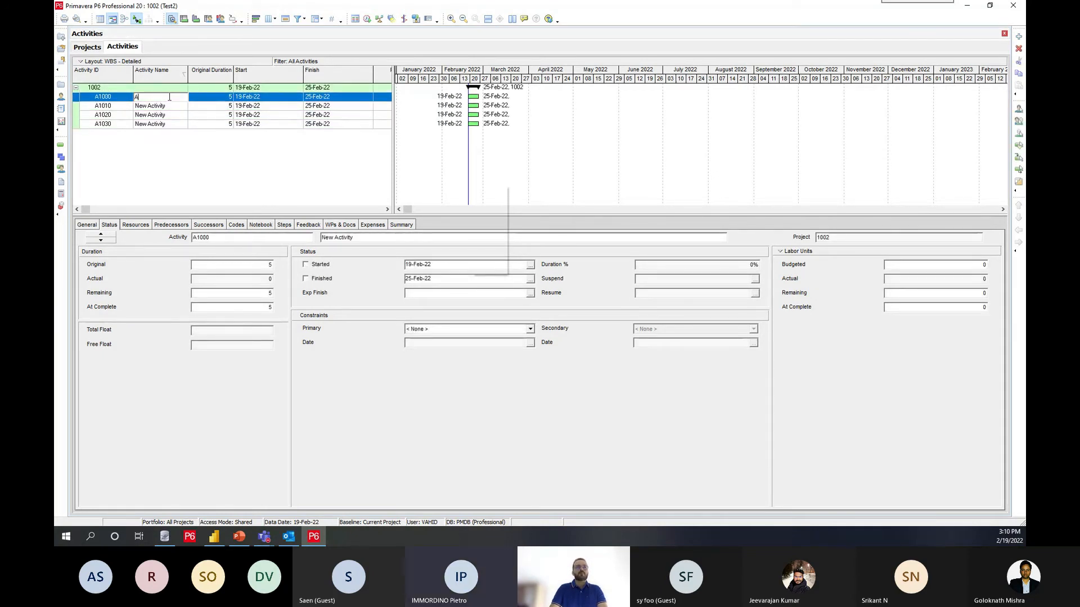
pyautogui.write('A')
pyautogui.press('Return')
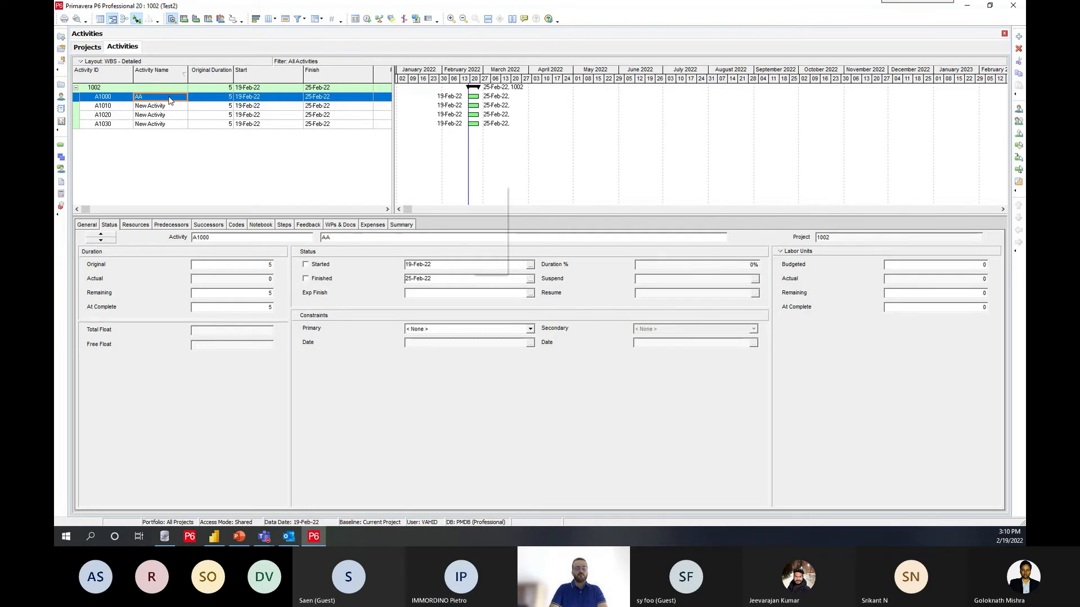
pyautogui.press('Down')
pyautogui.write('BB')
pyautogui.press('Return')
pyautogui.press('Down')
pyautogui.write('CC')
pyautogui.press('Return')
pyautogui.press('Down')
pyautogui.write('DD')
pyautogui.press('Return')
# Step: Link activities AA through DD in sequence and schedule project 1002
pyautogui.click(170, 100)
pyautogui.keyDown('shift'); pyautogui.click(185, 125); pyautogui.keyUp('shift')
pyautogui.rightClick(185, 124)
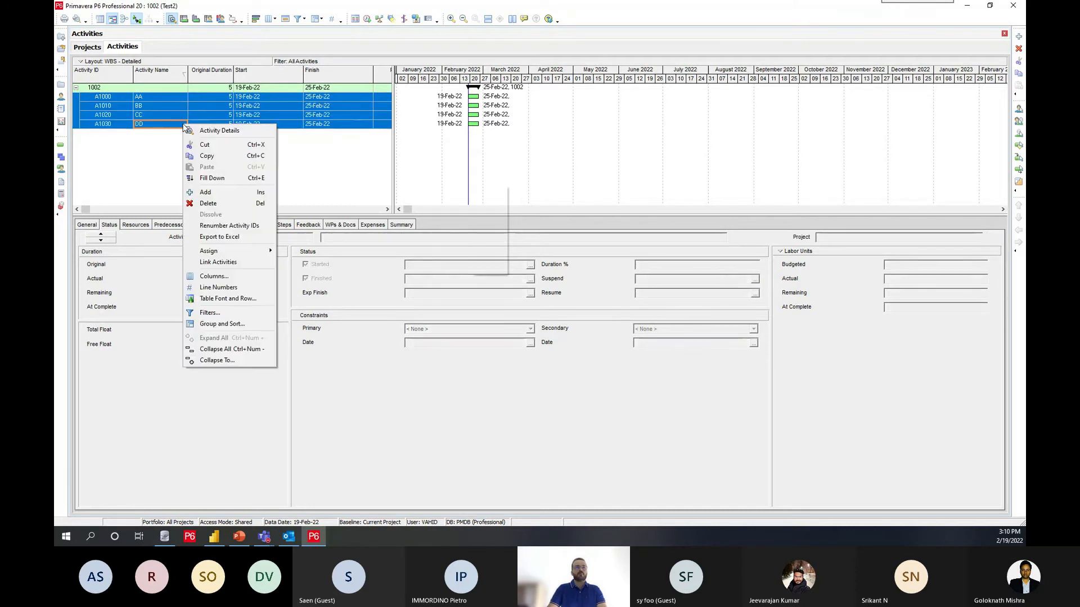
pyautogui.click(227, 263)
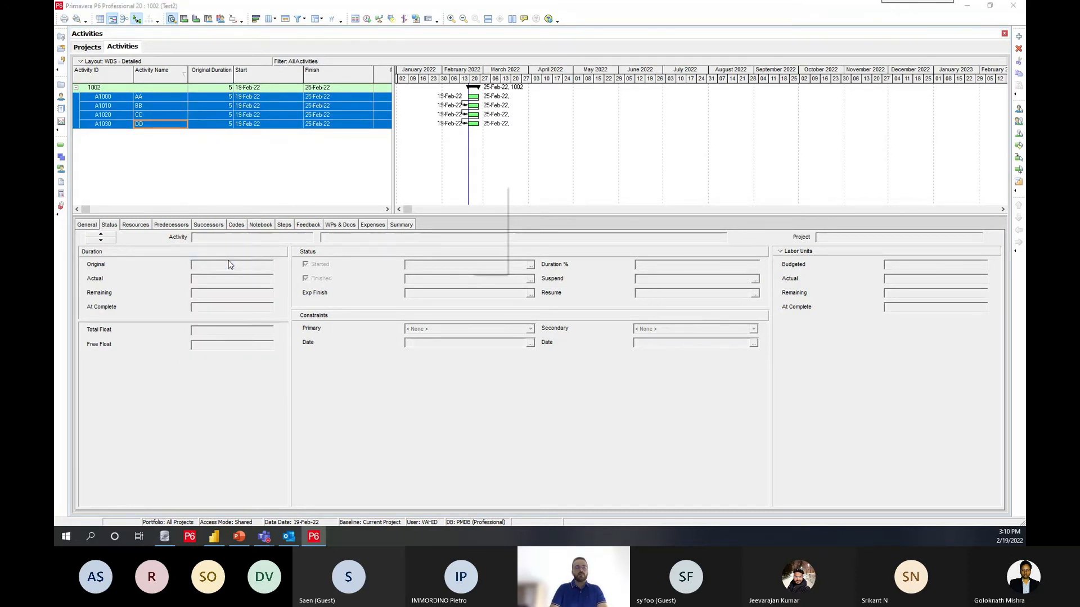
pyautogui.press('Return')
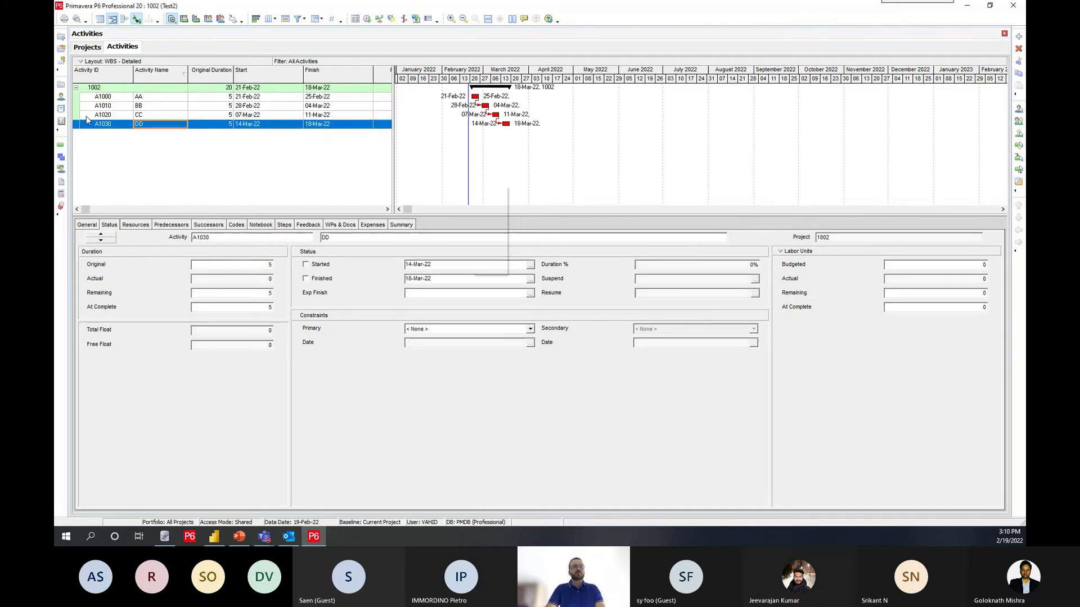
# Step: Return to the P6 projects list, and switch to the Navigator in Power BI Desktop
pyautogui.click(61, 85)
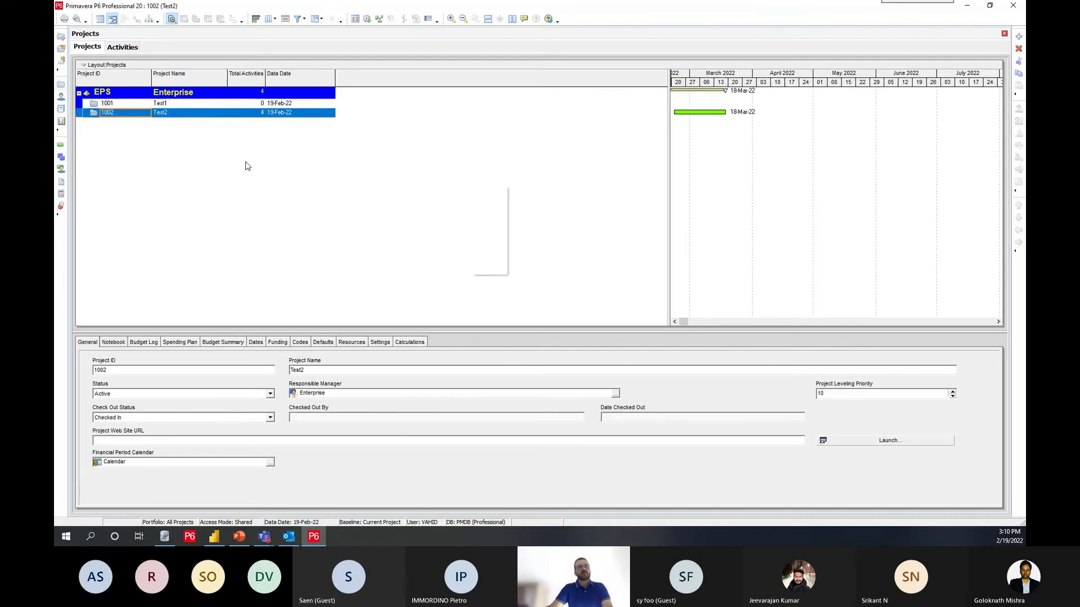
pyautogui.hotkey('alt', 'Tab')
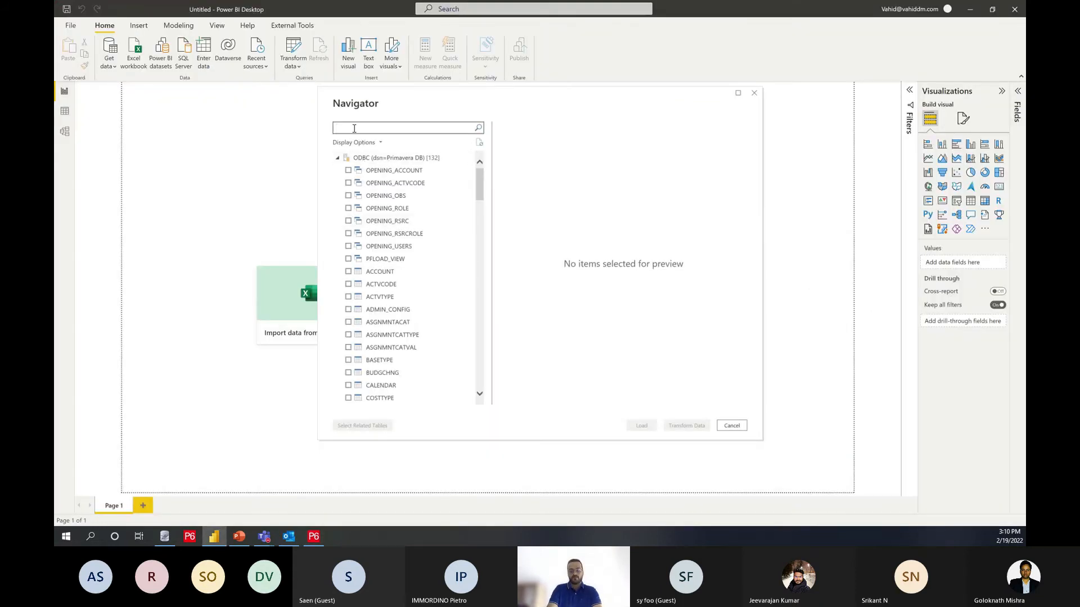
# Step: Find and select the PROJECT, PROJWBS and TASK tables of the Primavera DB source, and load them into the report
pyautogui.click(354, 129)
pyautogui.write('project')
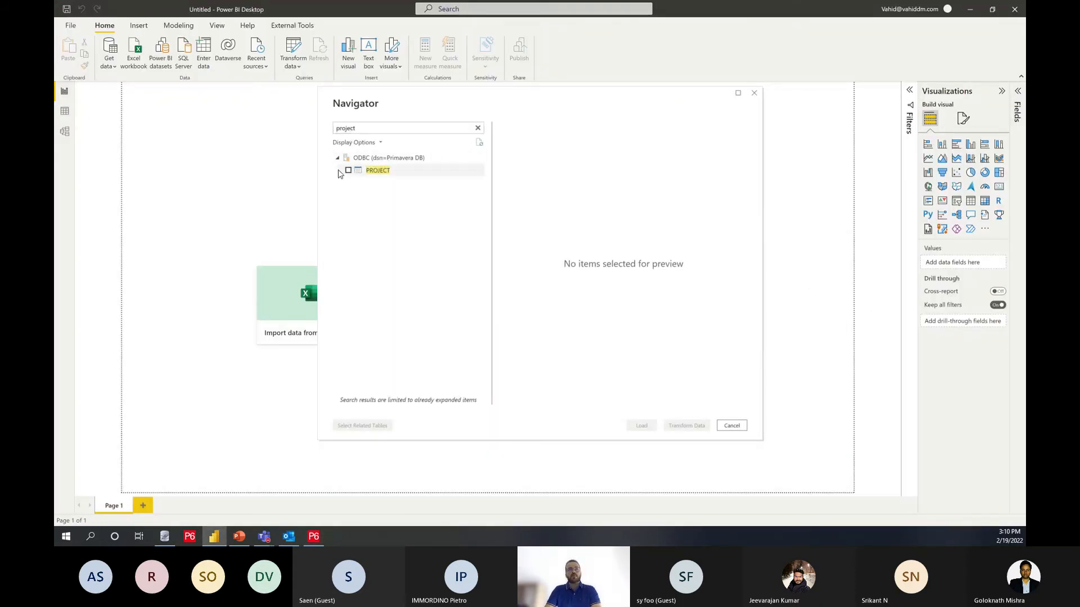
pyautogui.click(348, 170)
pyautogui.write('projwb')
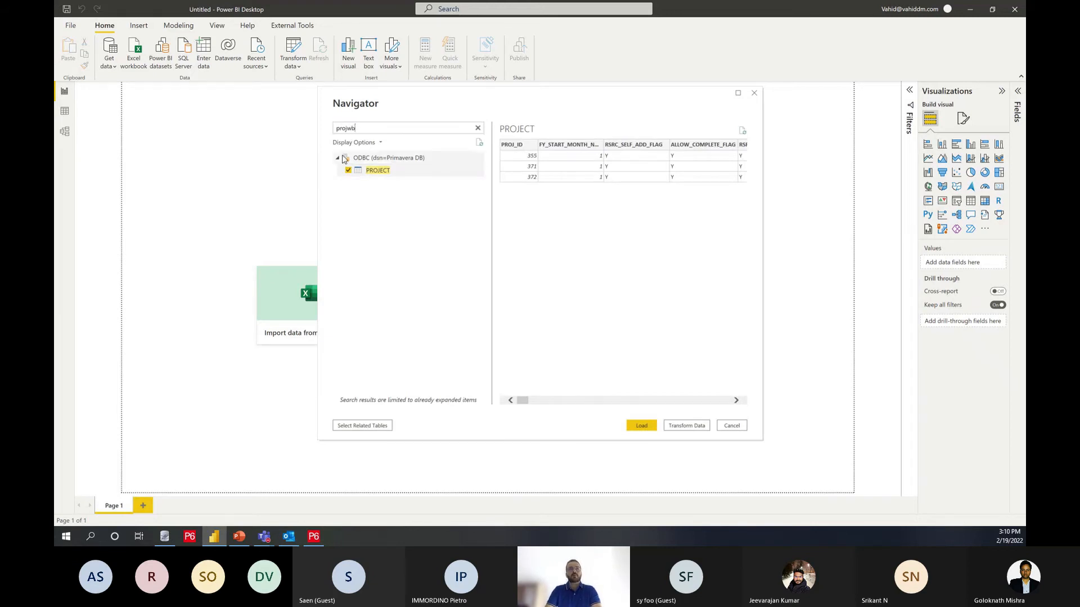
pyautogui.doubleClick(358, 128)
pyautogui.write('task')
pyautogui.click(349, 196)
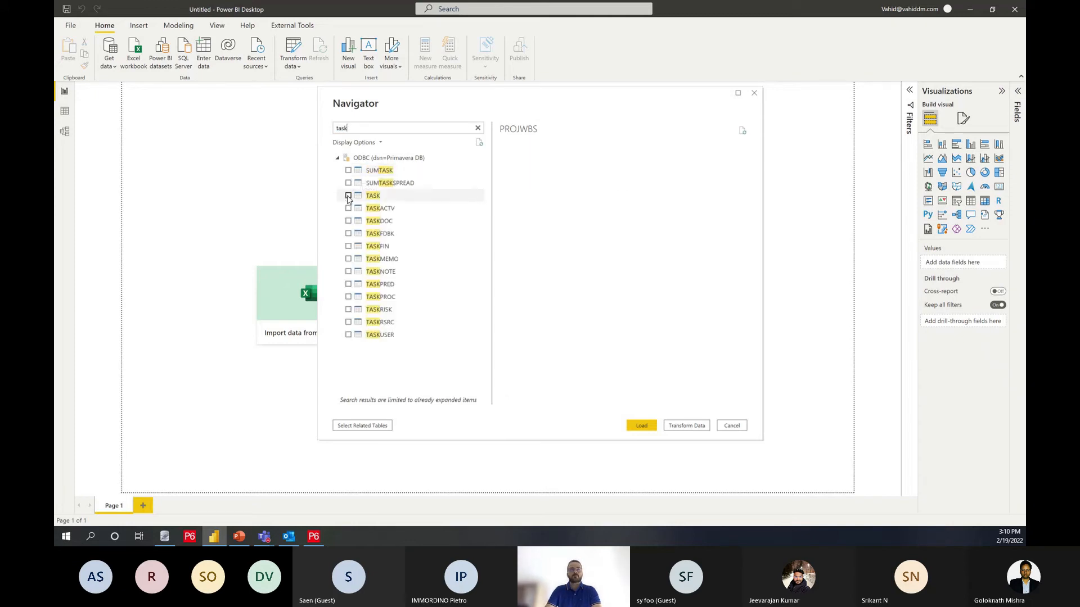
pyautogui.click(669, 430)
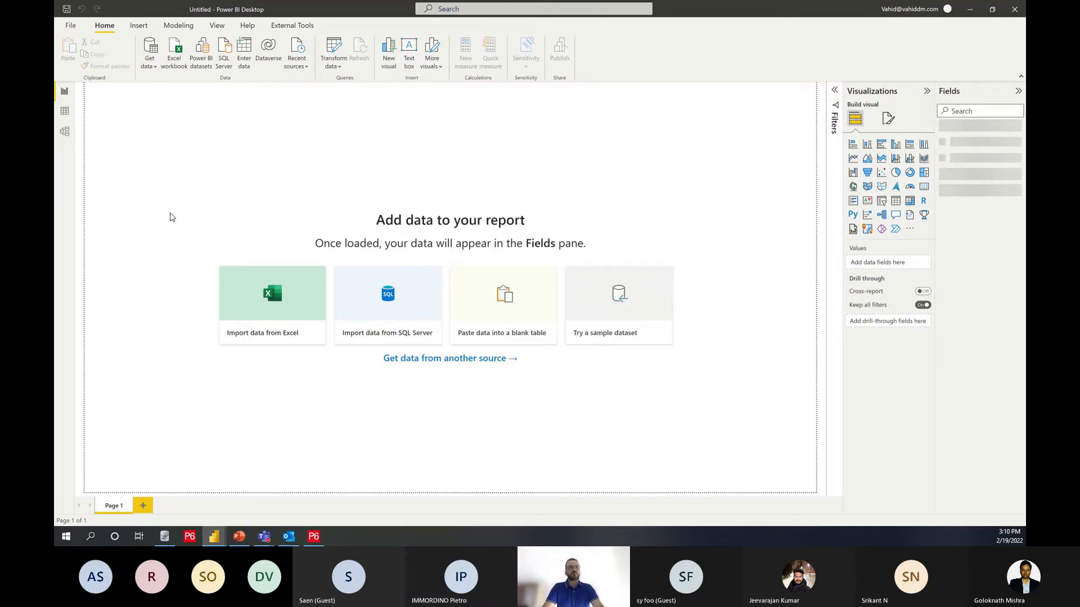
# Step: Show the model diagram and rearrange the PROJECT and PROJWBS tables closer to TASK in a compact layout
pyautogui.click(65, 133)
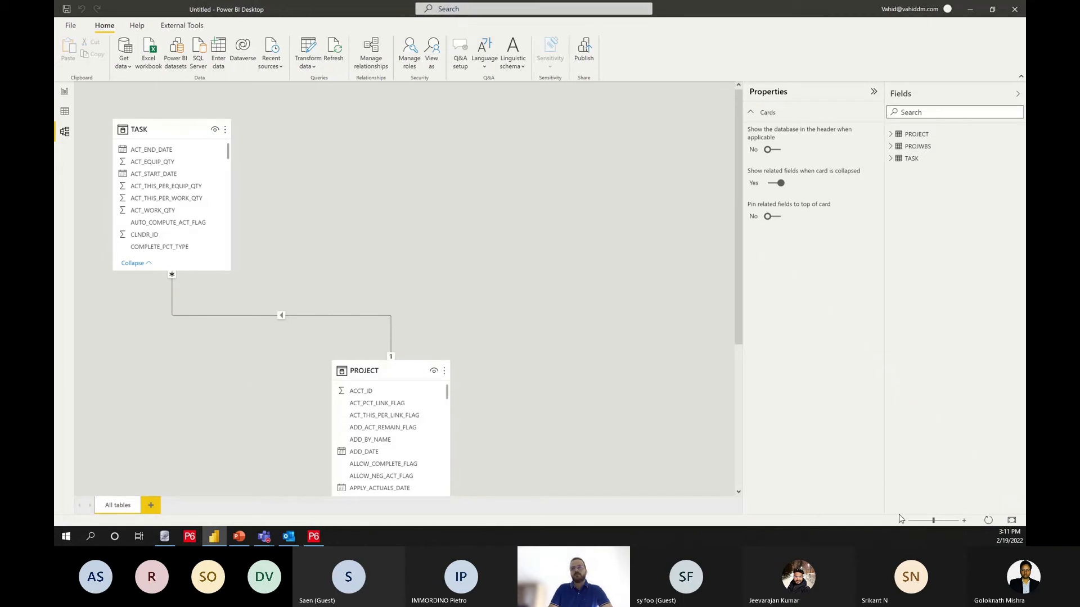
pyautogui.click(904, 521)
pyautogui.click(904, 521)
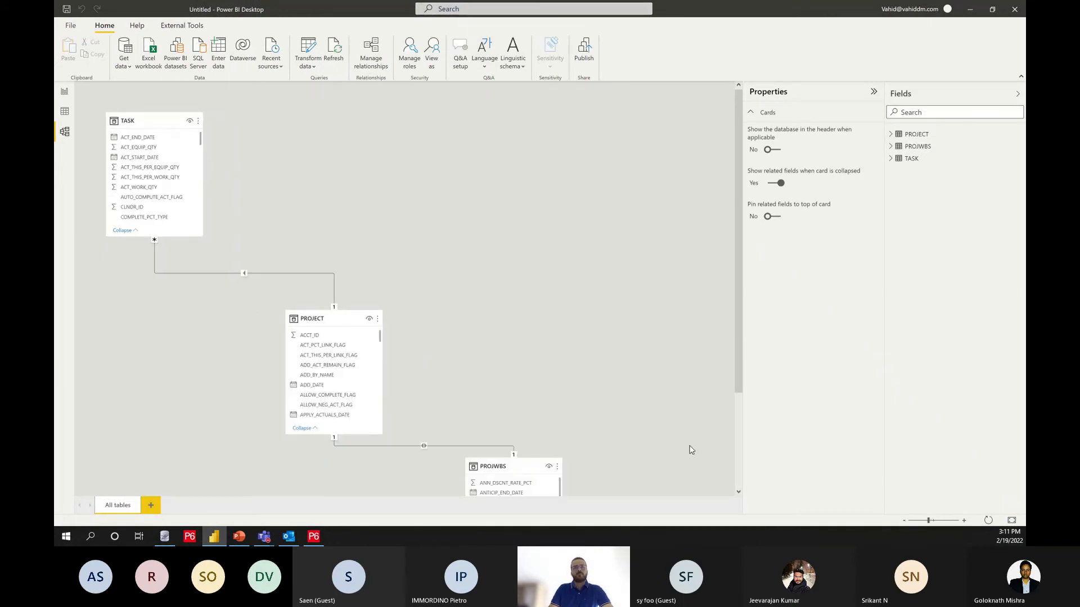
pyautogui.moveTo(283, 228); pyautogui.dragTo(257, 121)
pyautogui.moveTo(402, 376); pyautogui.dragTo(357, 255)
pyautogui.click(355, 294)
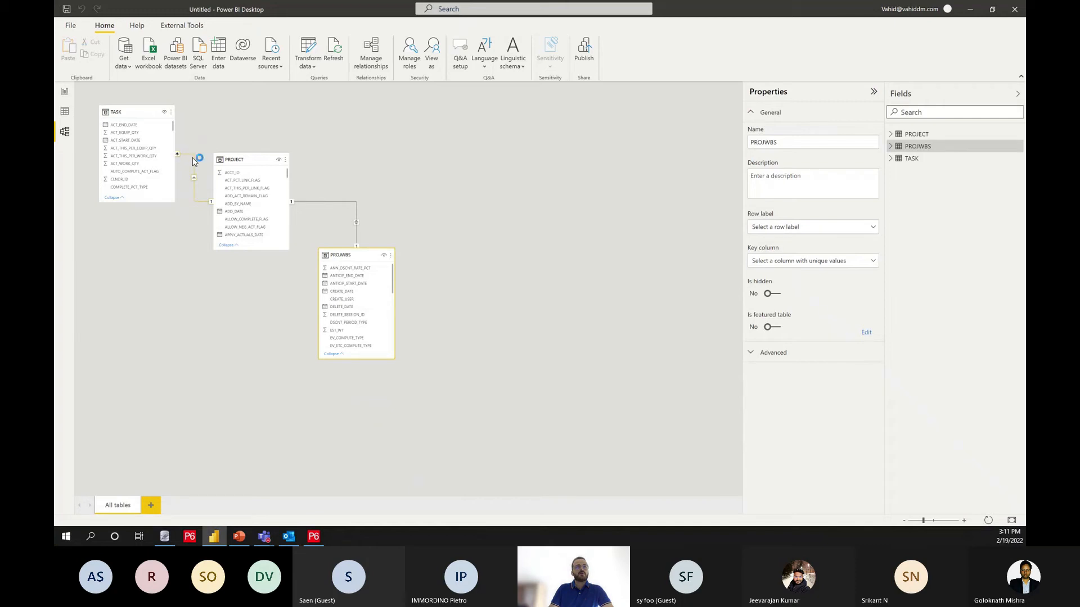
# Step: Examine the TASK–PROJECT and PROJWBS–PROJECT relationships, comparing them with the P6 project list, without changing them
pyautogui.doubleClick(192, 162)
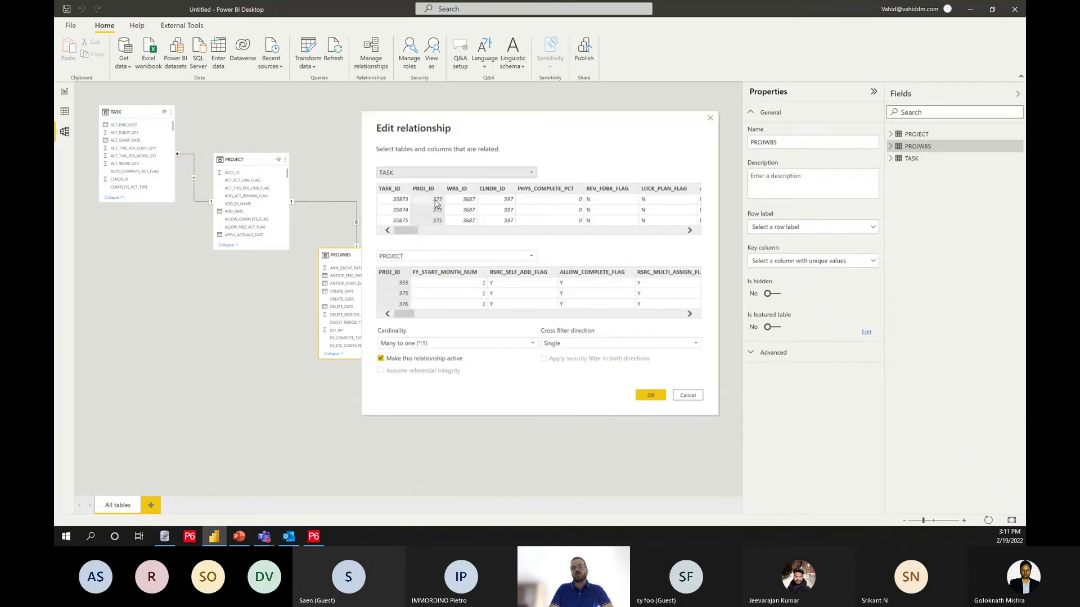
pyautogui.click(314, 536)
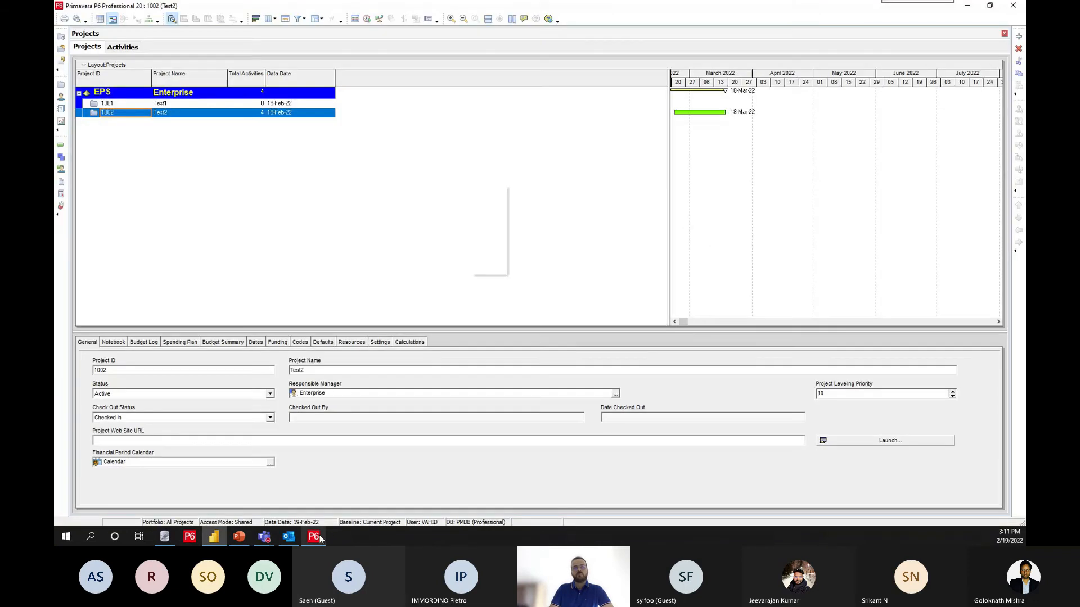
pyautogui.click(966, 5)
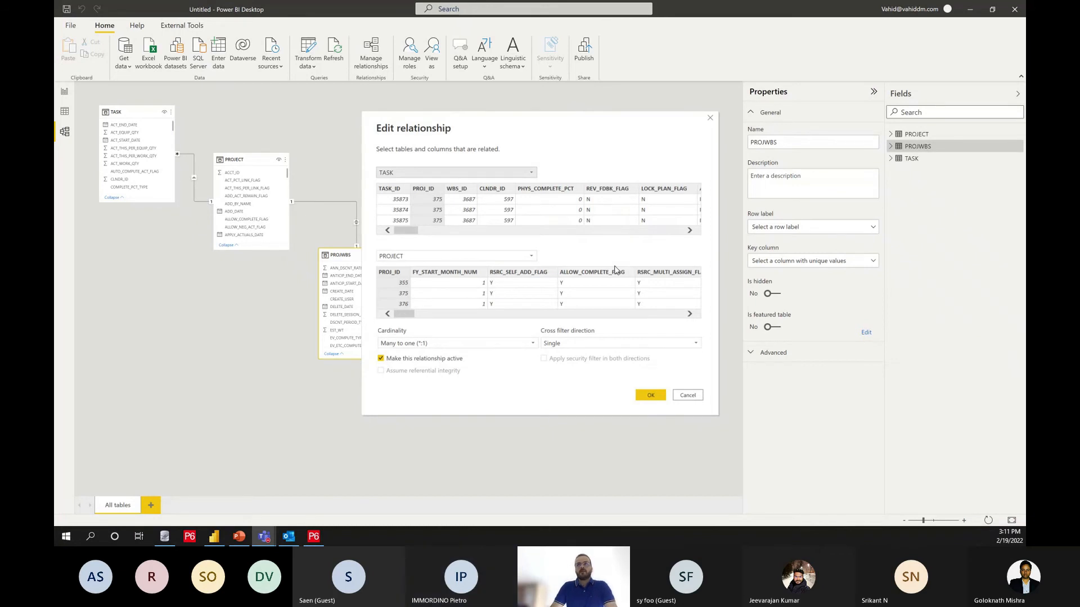
pyautogui.click(687, 396)
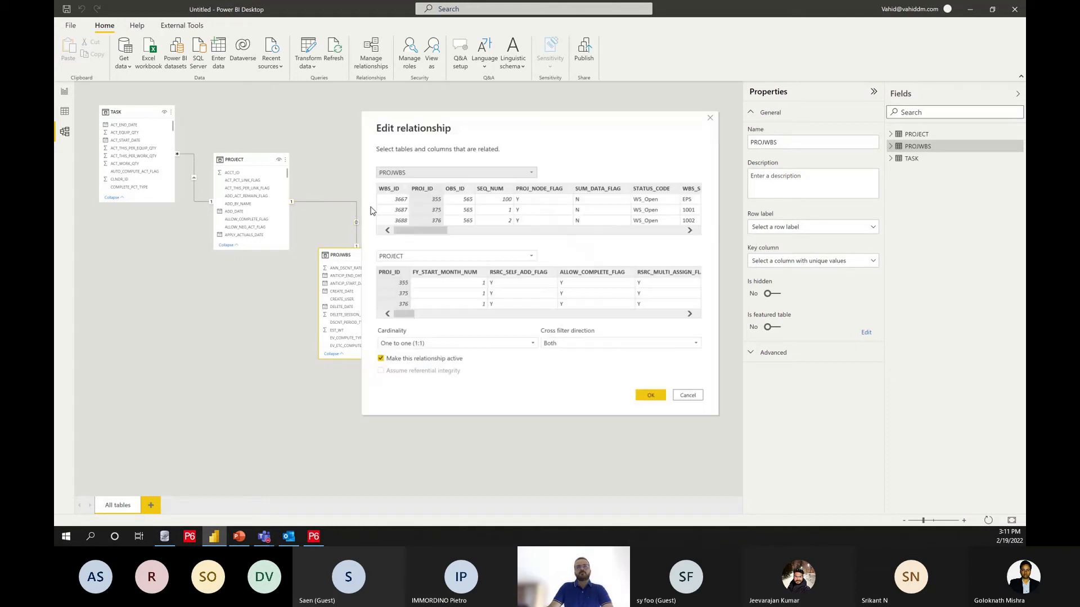
pyautogui.click(687, 395)
# Step: Return to the report page, insert a table visual and reposition it on the canvas
pyautogui.click(65, 92)
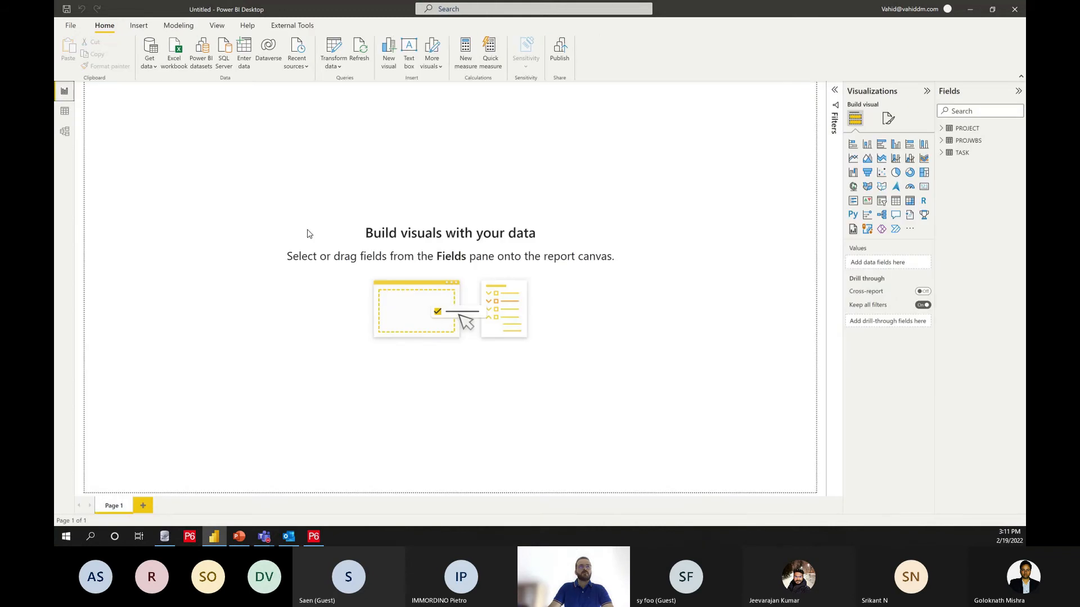
pyautogui.click(896, 203)
pyautogui.click(219, 234)
pyautogui.click(241, 319)
pyautogui.moveTo(216, 235); pyautogui.dragTo(223, 310)
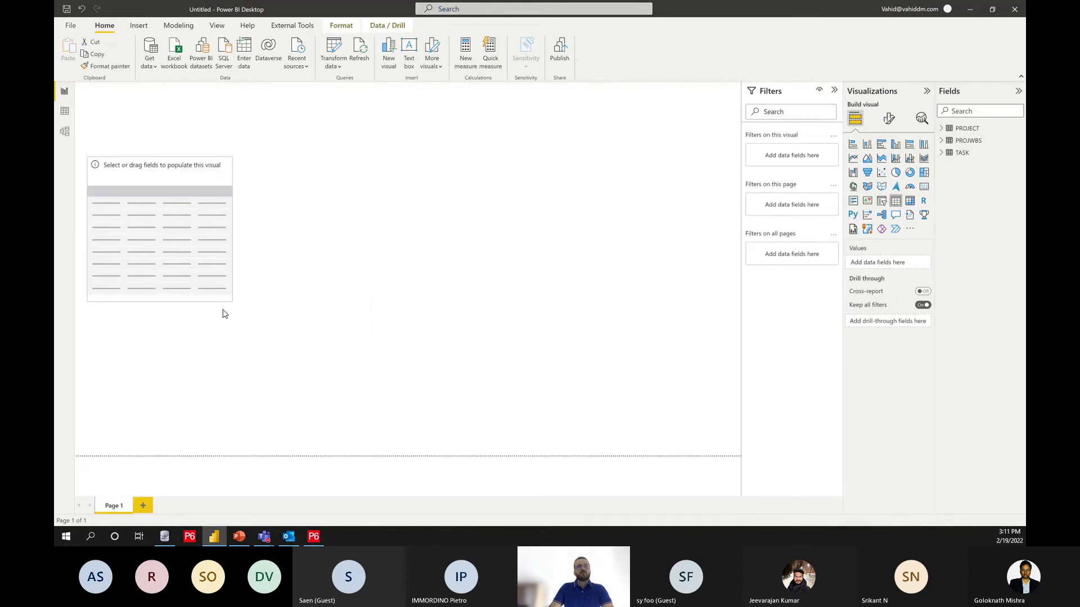
# Step: Add the PROJ_SHORT_NAME field from PROJECT and the WBS_NAME field from PROJWBS to the table visual
pyautogui.click(950, 112)
pyautogui.write('short')
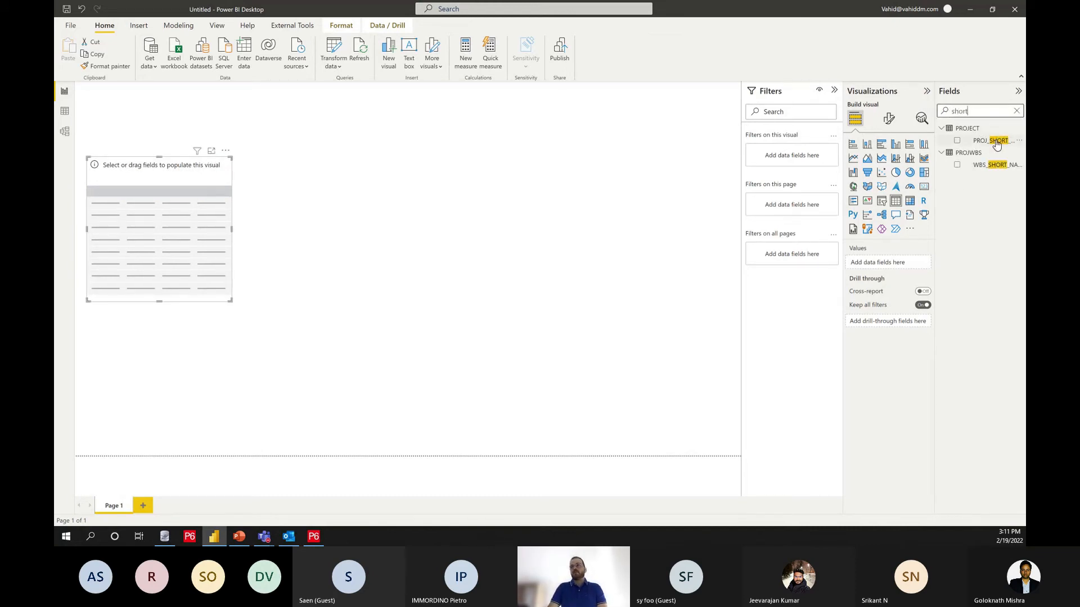
pyautogui.moveTo(995, 144); pyautogui.dragTo(900, 262)
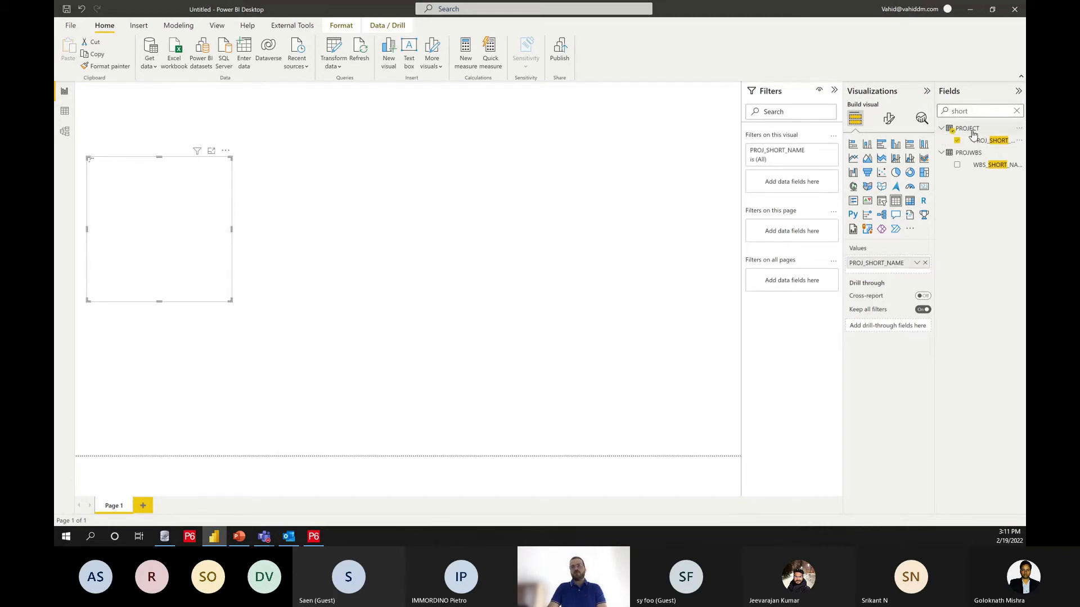
pyautogui.moveTo(983, 111); pyautogui.dragTo(935, 114)
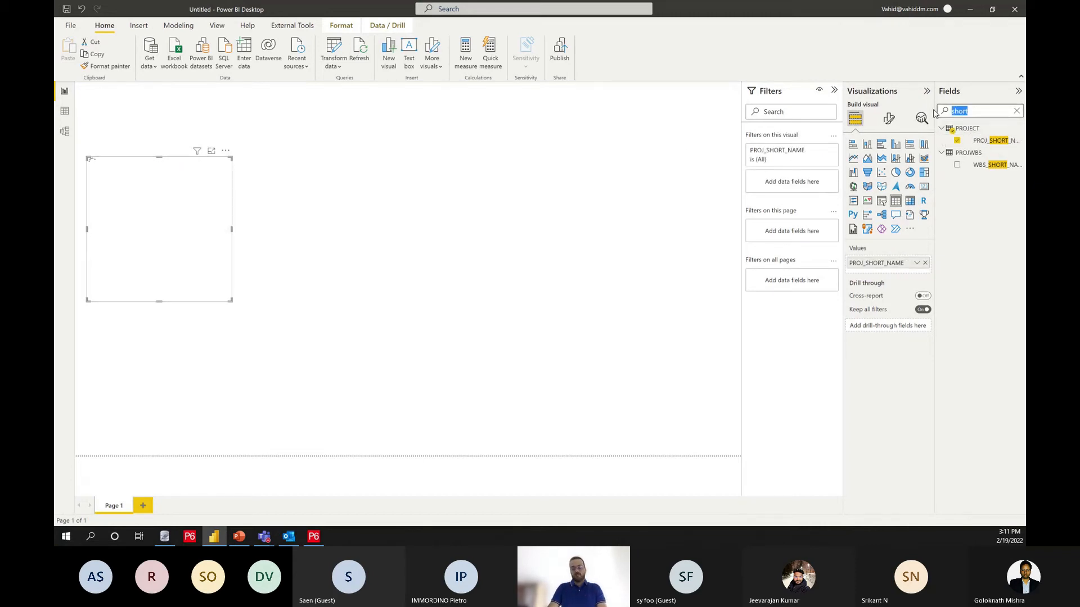
pyautogui.write('wbs')
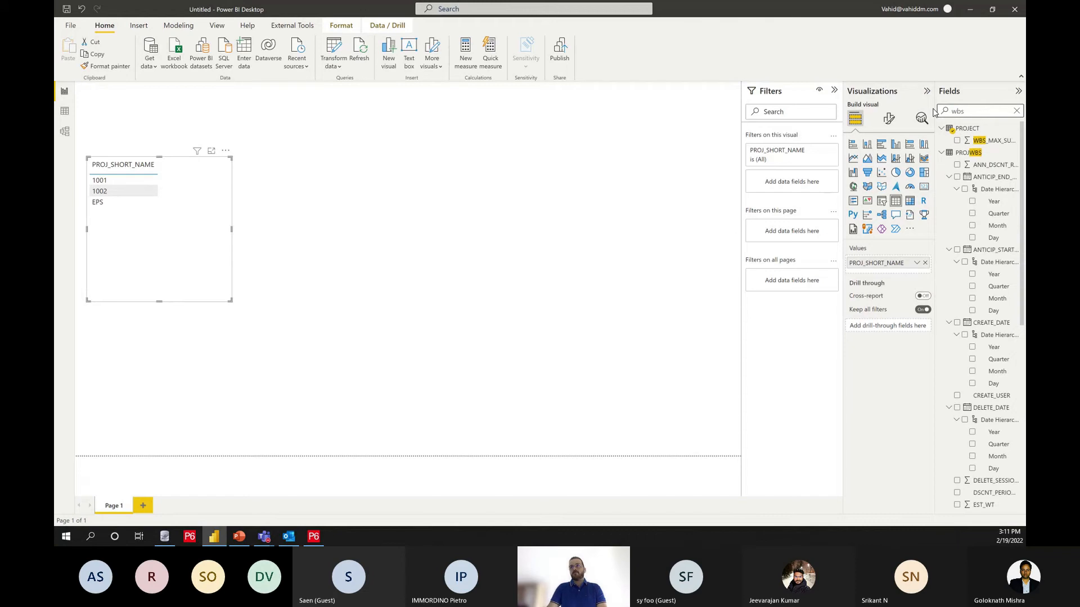
pyautogui.write('_nam')
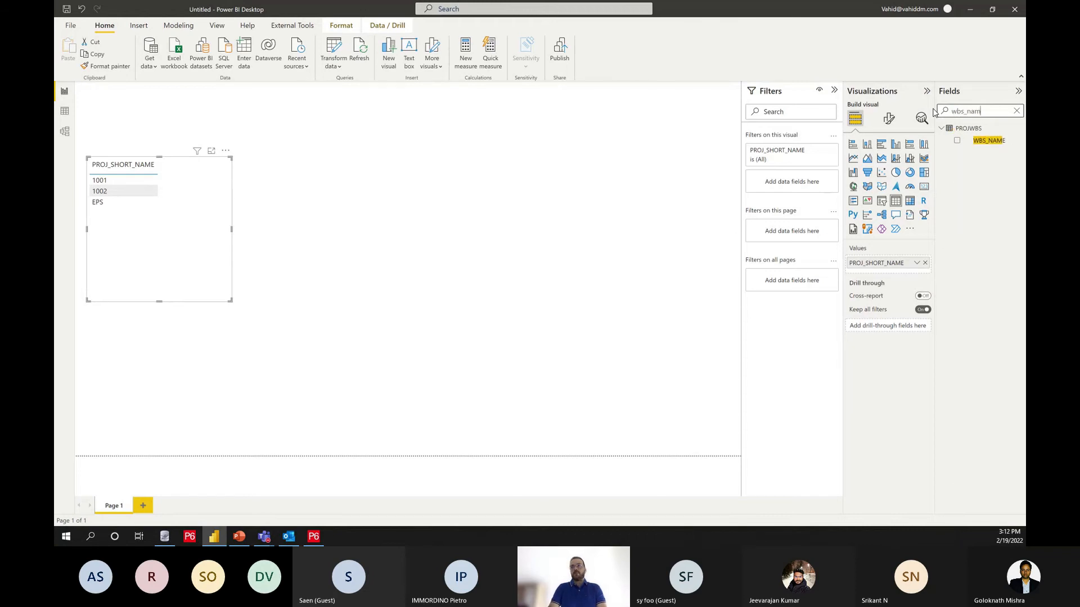
pyautogui.moveTo(958, 139); pyautogui.dragTo(902, 272)
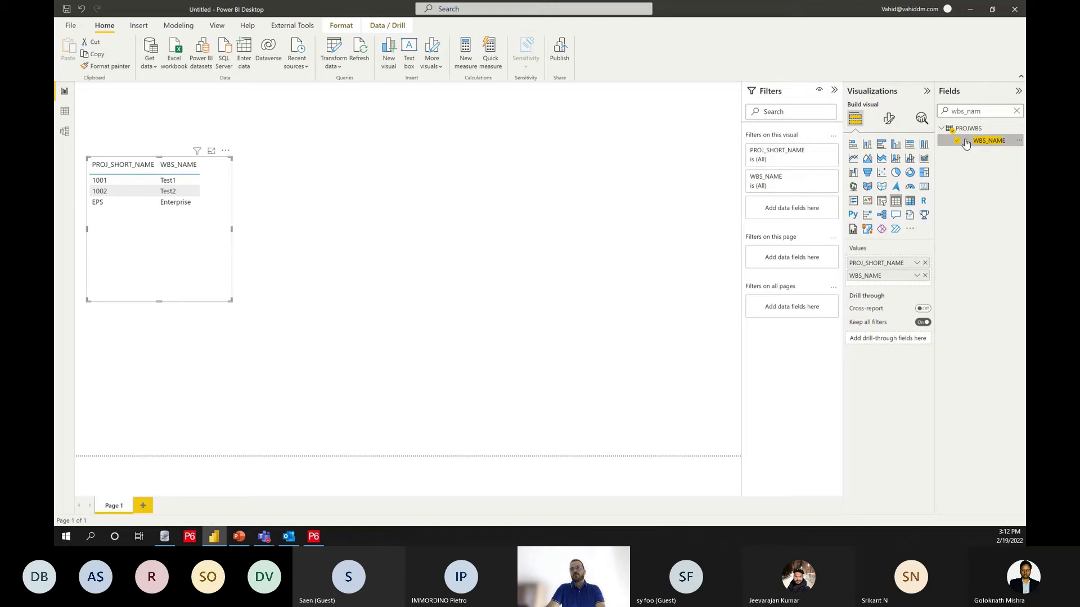
# Step: Examine the flag columns in the PROJECT table's data, and return to the report page
pyautogui.click(1016, 111)
pyautogui.click(965, 129)
pyautogui.click(64, 112)
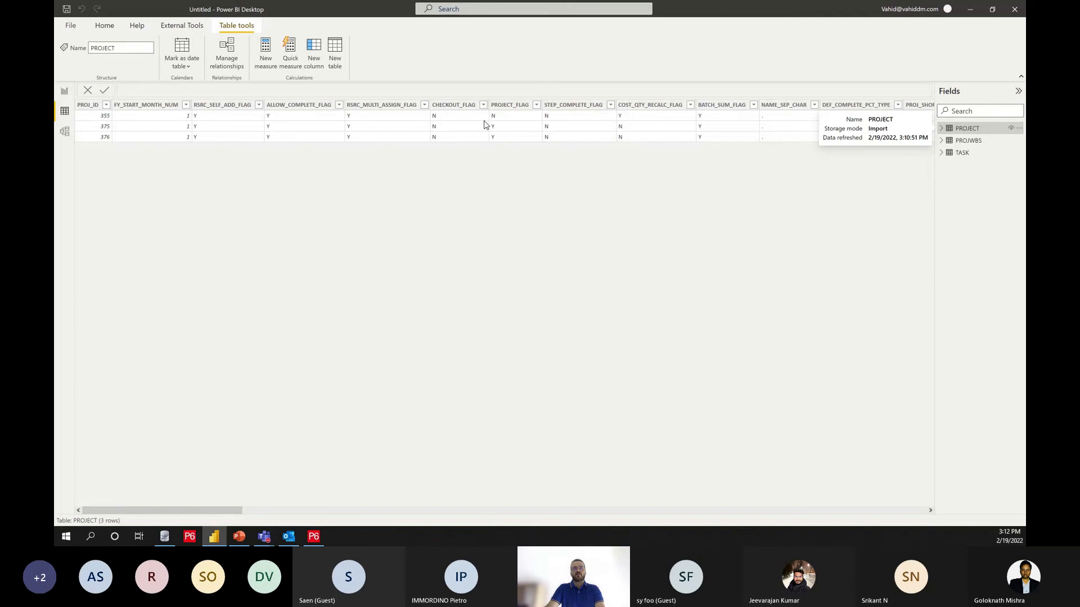
pyautogui.click(64, 91)
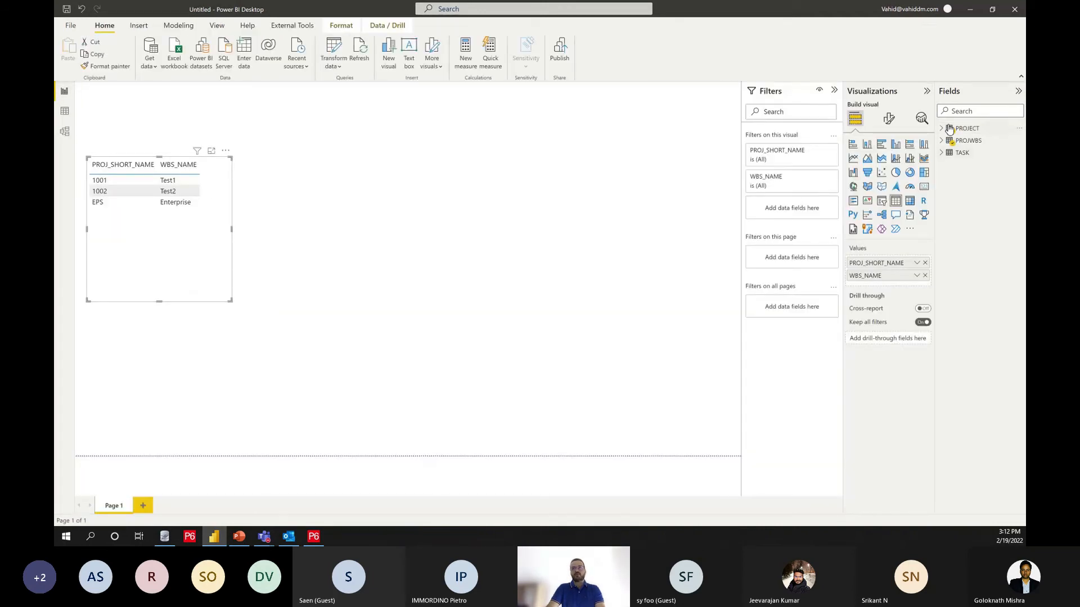
# Step: Filter the table visual to rows where PROJECT_FLAG is Y, and shrink the visual to fit its contents
pyautogui.click(945, 129)
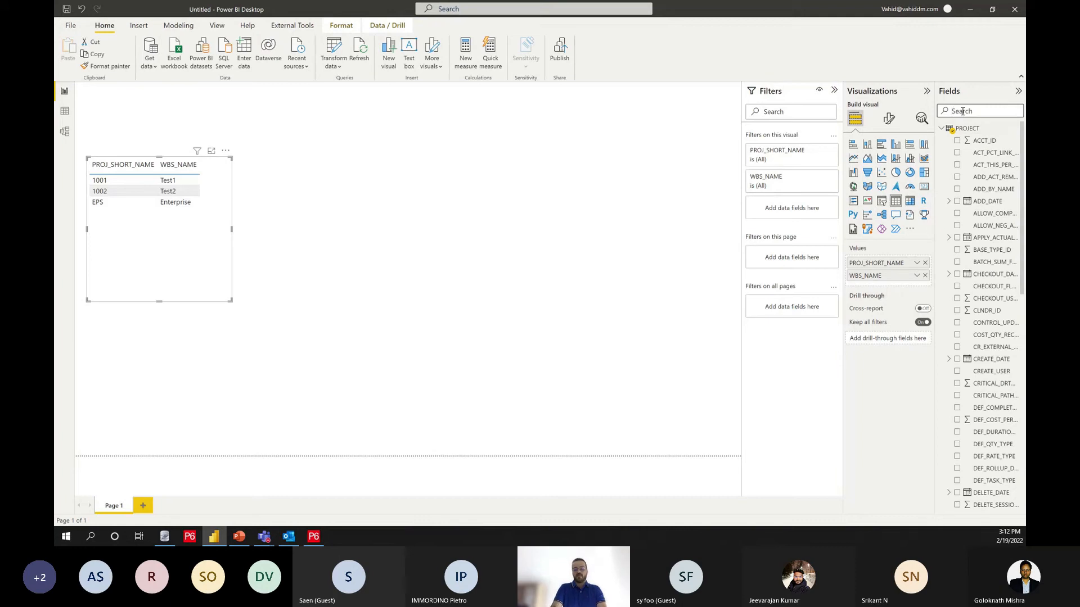
pyautogui.write('flag')
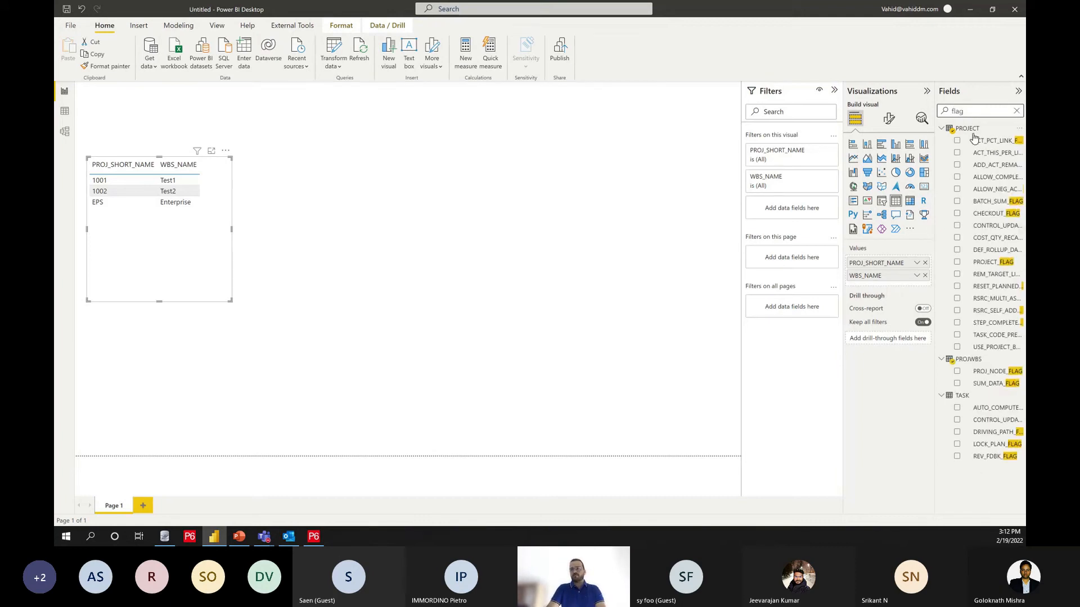
pyautogui.moveTo(992, 262); pyautogui.dragTo(798, 224)
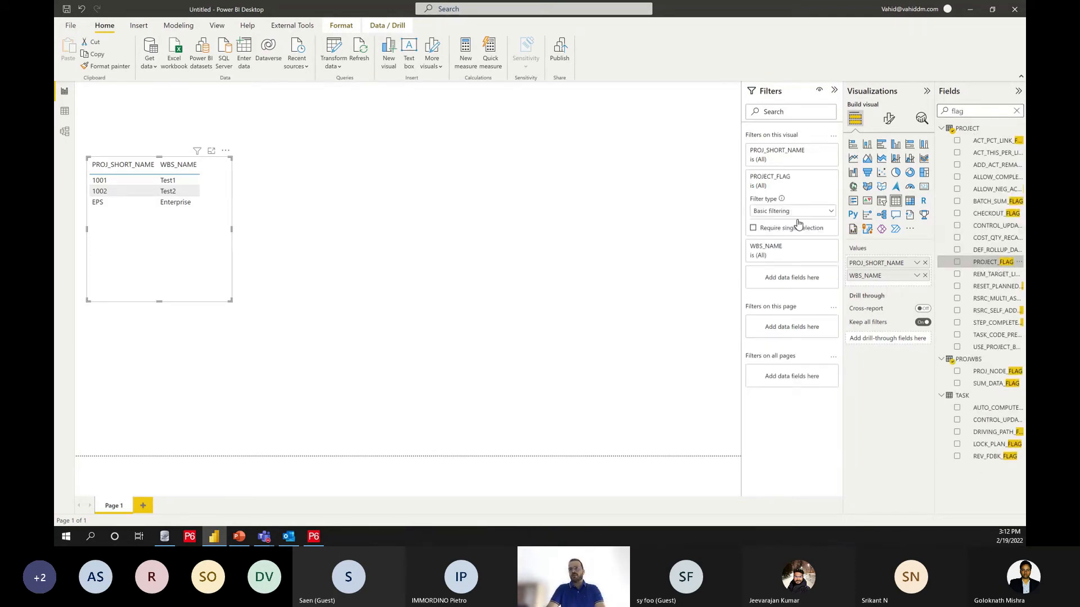
pyautogui.click(757, 263)
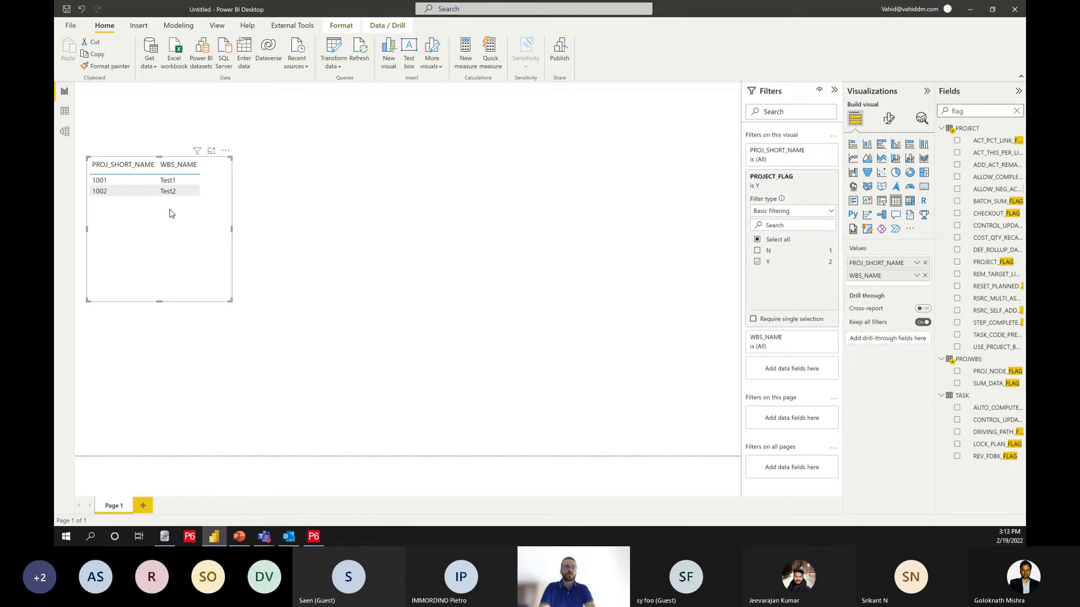
pyautogui.moveTo(229, 300); pyautogui.dragTo(209, 215)
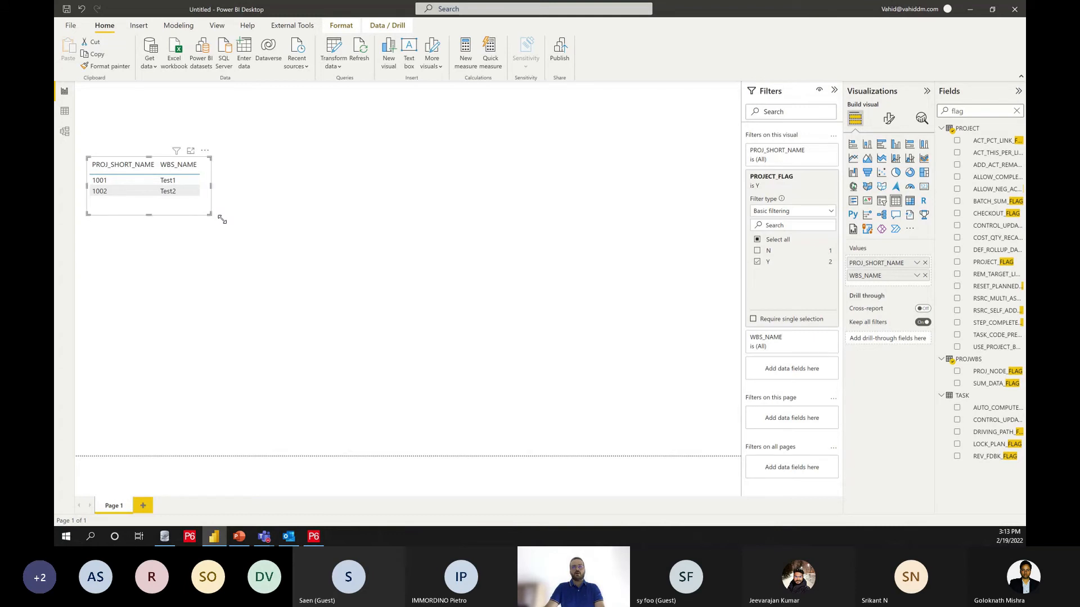
# Step: Rename the visual's PROJ_SHORT_NAME column to Project ID and its WBS_NAME column to Project Name
pyautogui.doubleClick(894, 264)
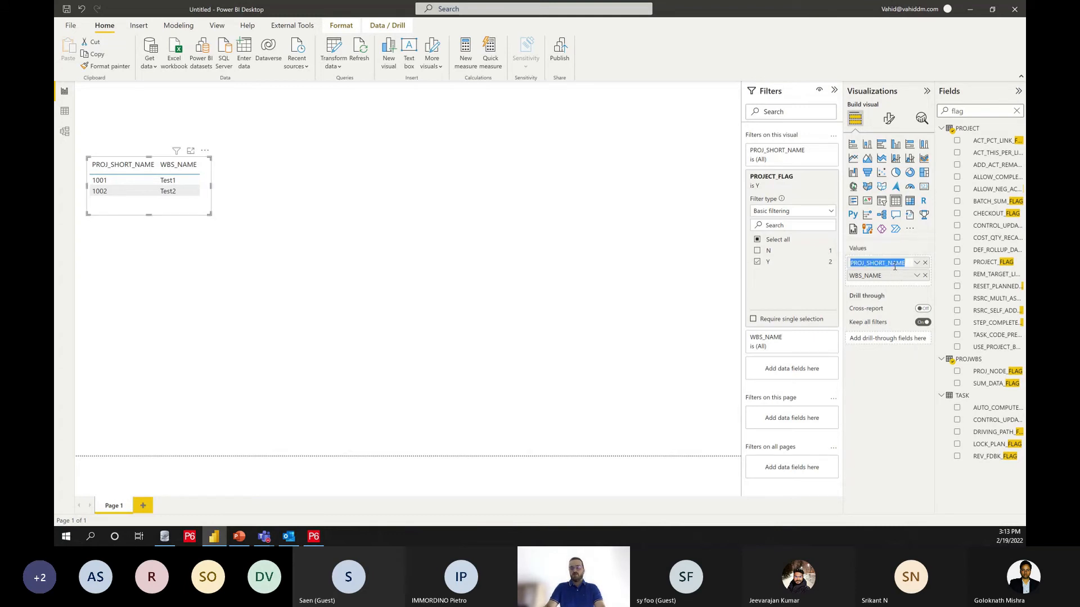
pyautogui.write('Project ID')
pyautogui.press('Return')
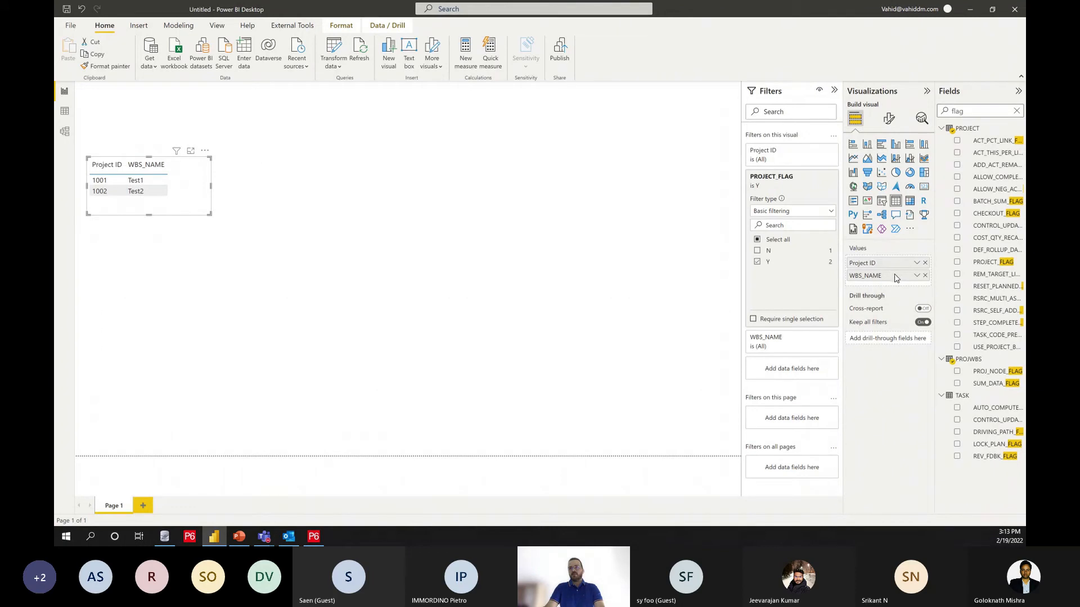
pyautogui.doubleClick(888, 276)
pyautogui.write('Project Name')
pyautogui.press('Return')
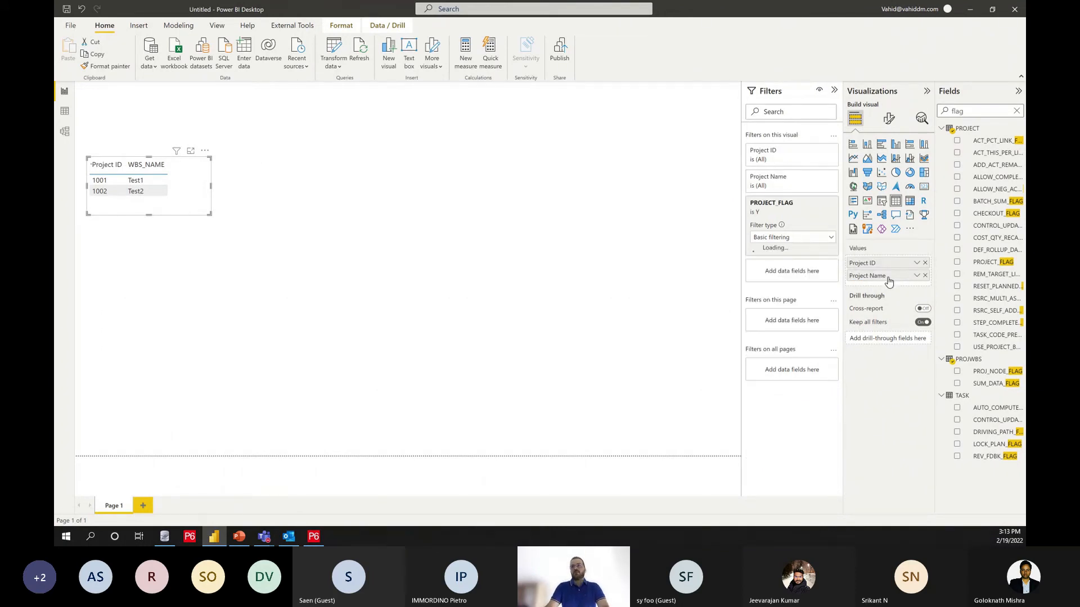
# Step: Add a second, empty table visual below the project table and enlarge it to span most of the page width
pyautogui.click(349, 284)
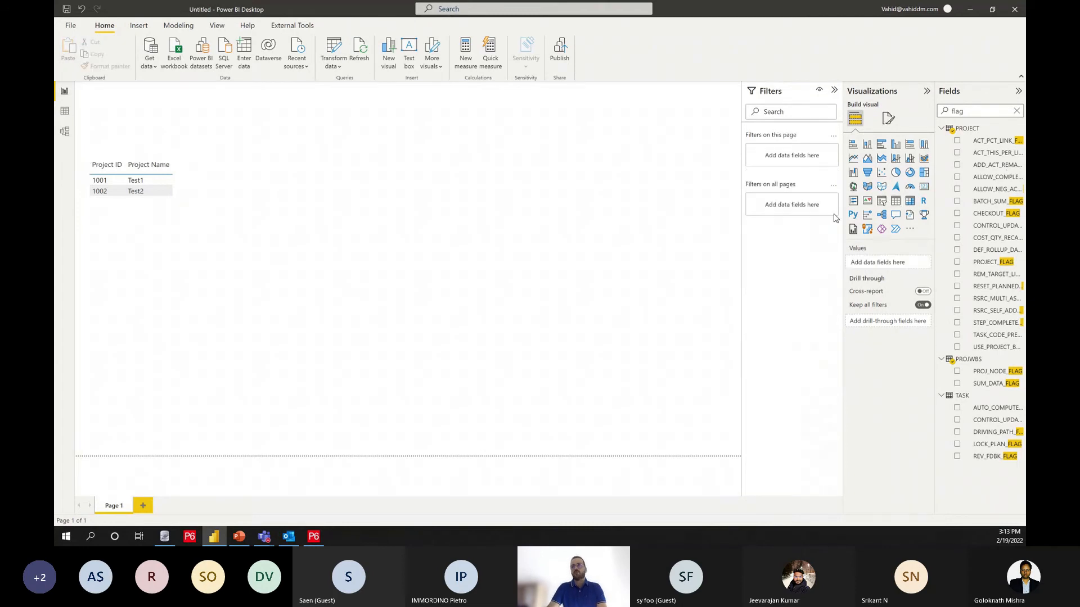
pyautogui.click(895, 202)
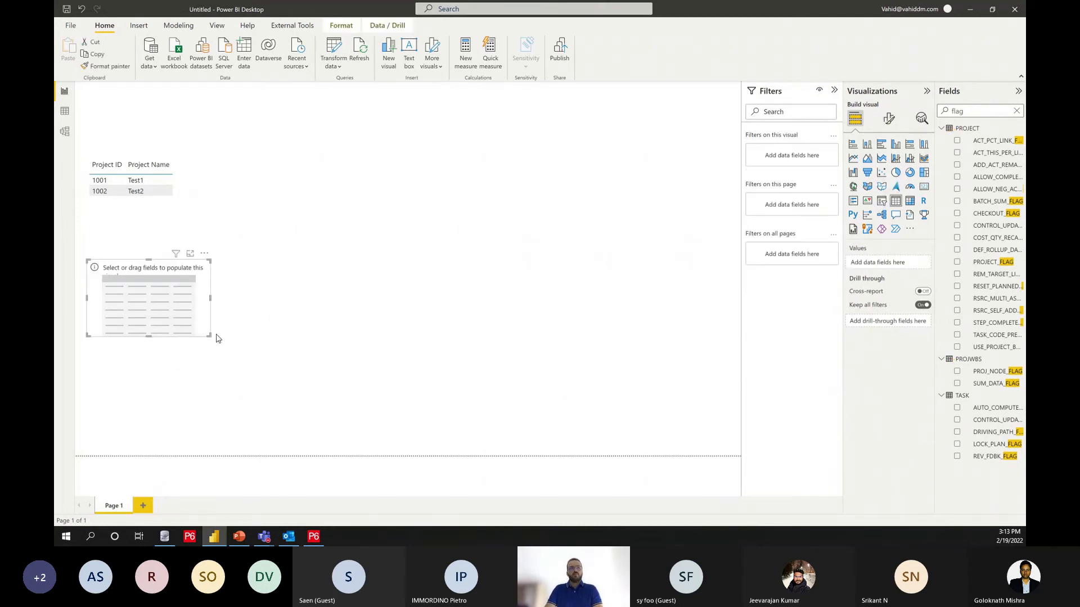
pyautogui.moveTo(208, 335); pyautogui.dragTo(615, 398)
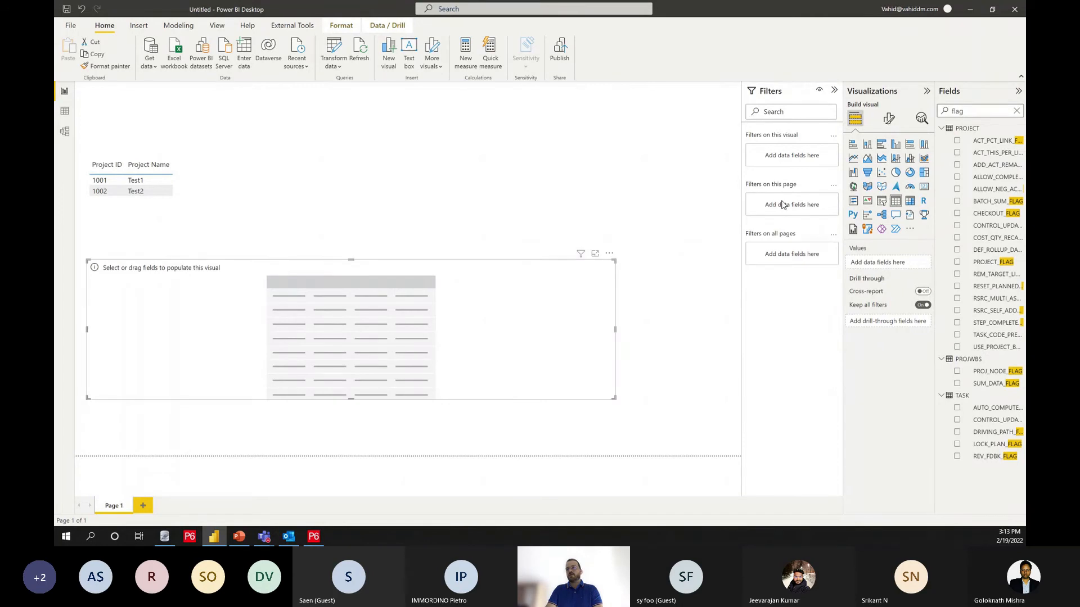
# Step: Add the TASK table's TASK_ID field to the empty table visual and set it to not summarize
pyautogui.moveTo(968, 112); pyautogui.dragTo(883, 117)
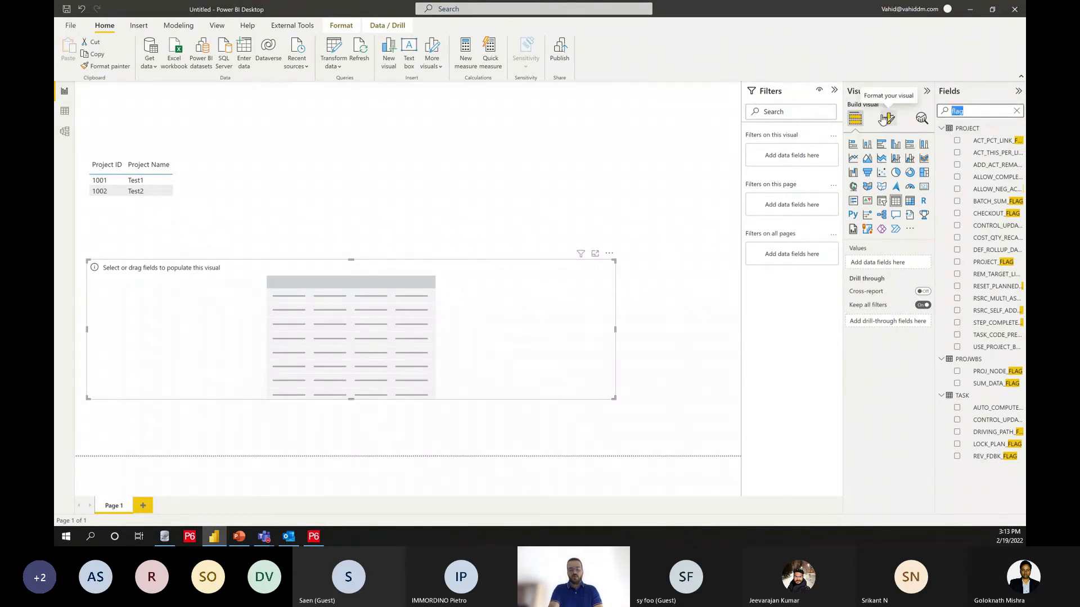
pyautogui.write('task')
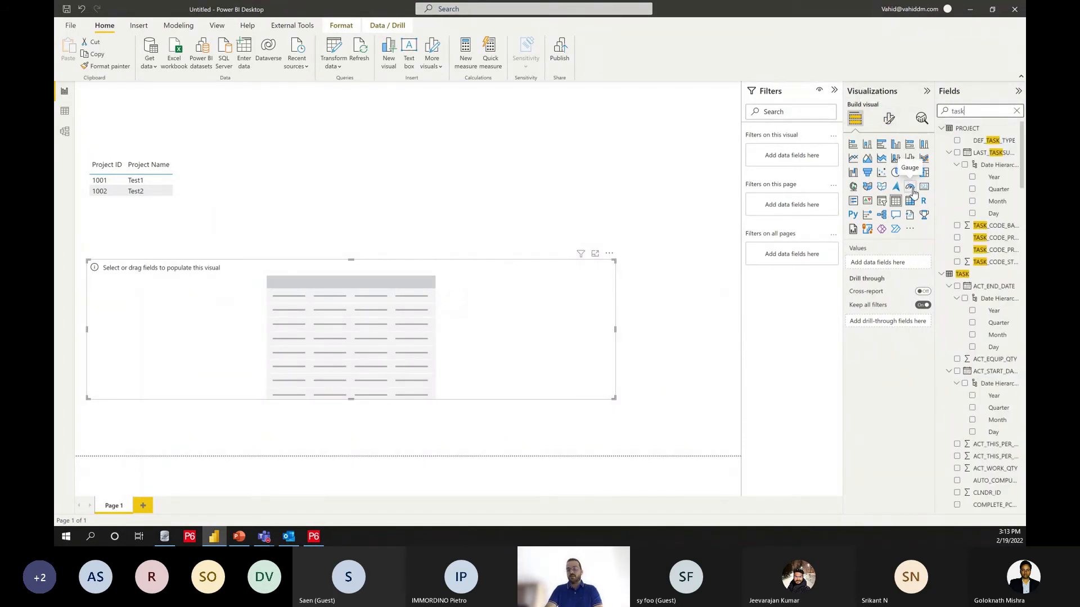
pyautogui.write('_id')
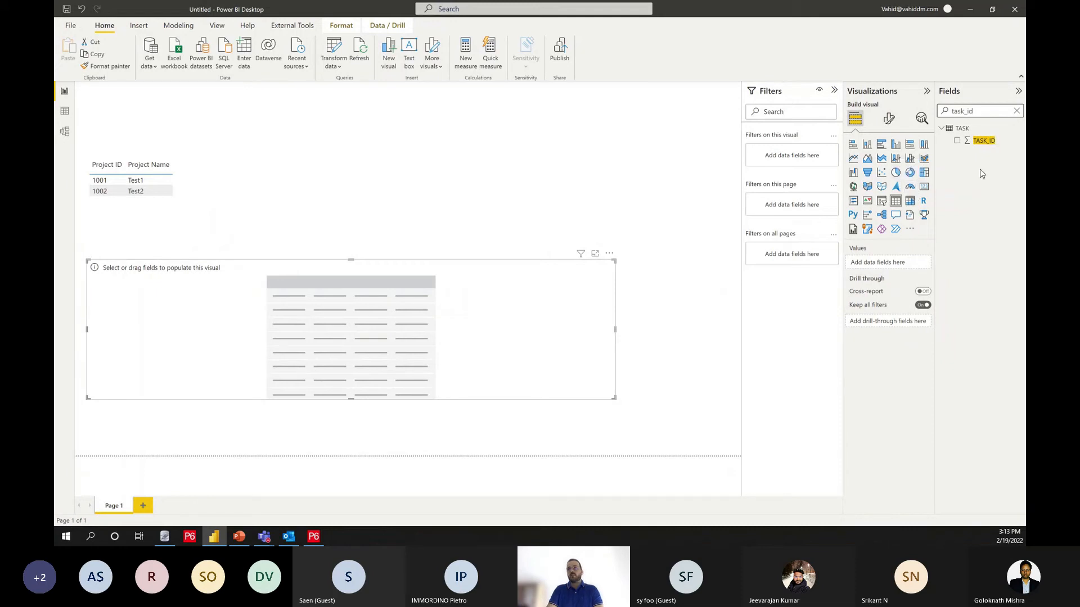
pyautogui.click(957, 141)
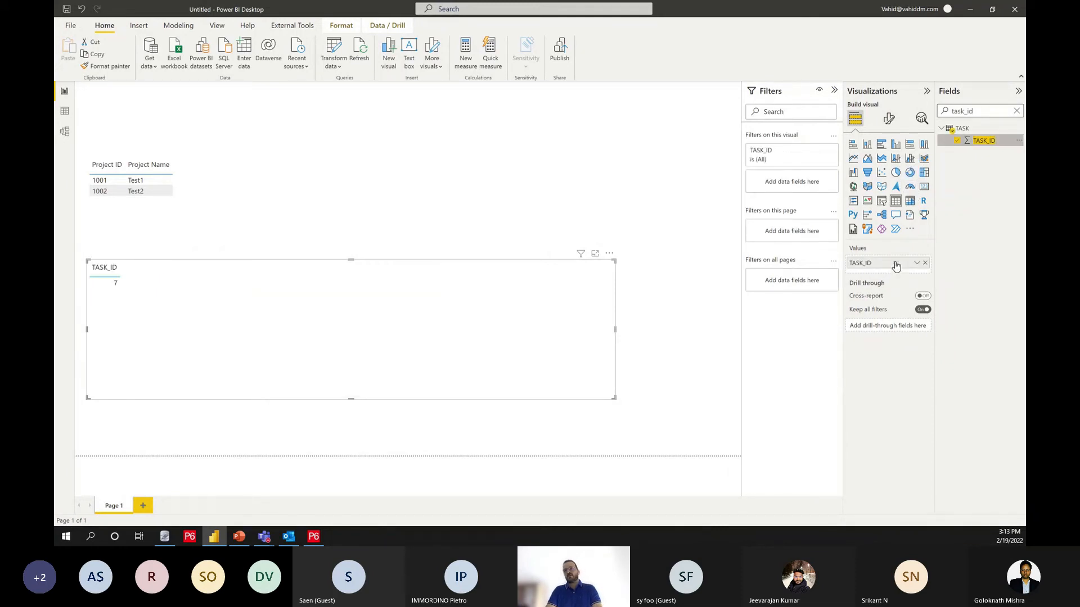
pyautogui.click(917, 263)
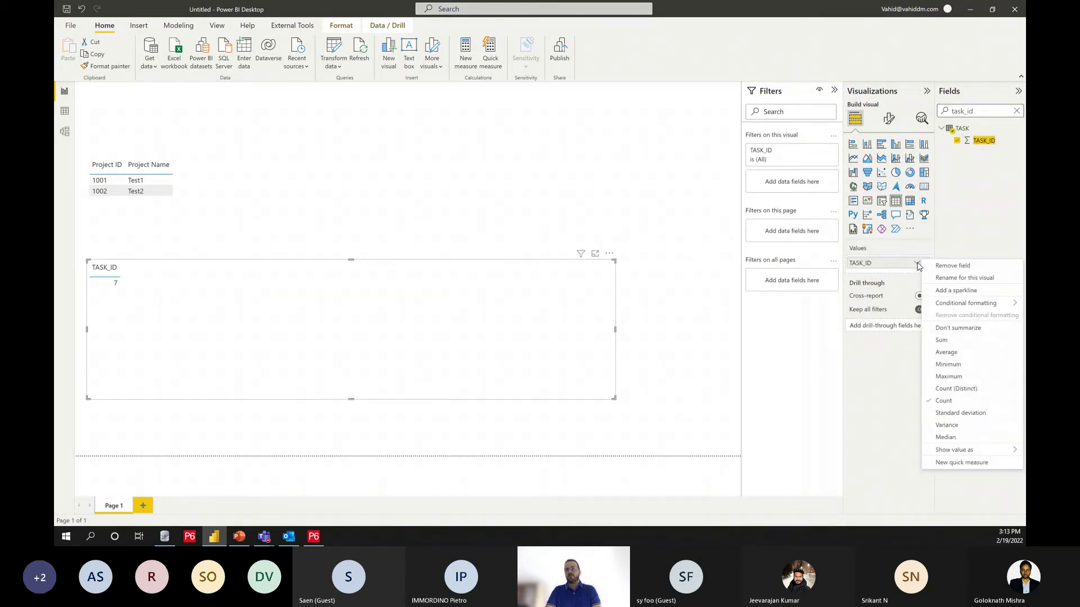
pyautogui.click(952, 328)
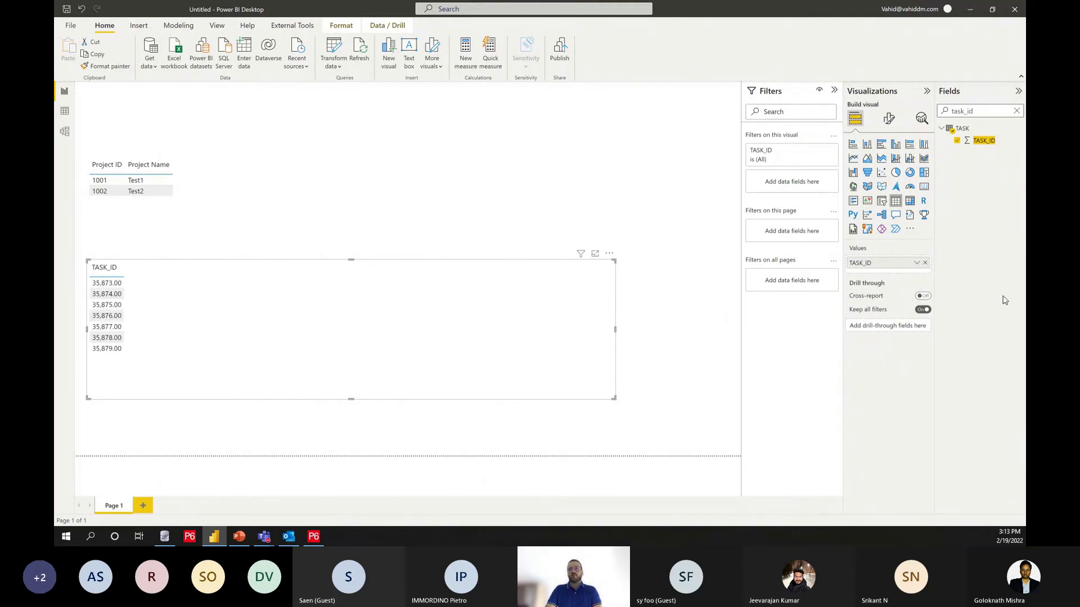
# Step: Find the TASK_NAME field and add it as a column in the activity table visual
pyautogui.moveTo(980, 111); pyautogui.dragTo(946, 114)
pyautogui.write('short')
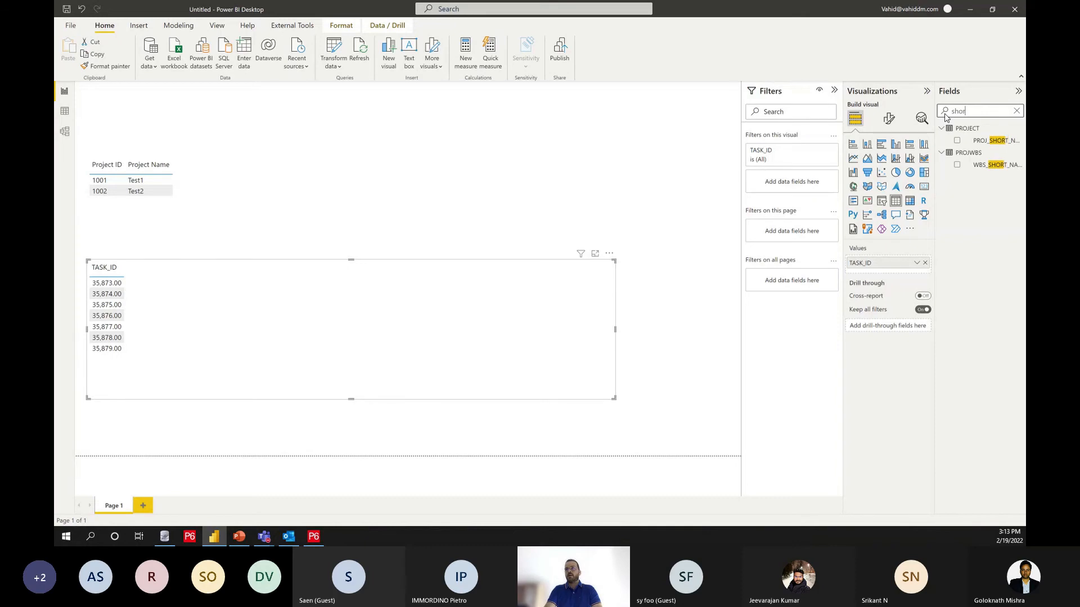
pyautogui.press('BackSpace')
pyautogui.press('BackSpace')
pyautogui.press('BackSpace')
pyautogui.press('BackSpace')
pyautogui.press('BackSpace')
pyautogui.write('t')
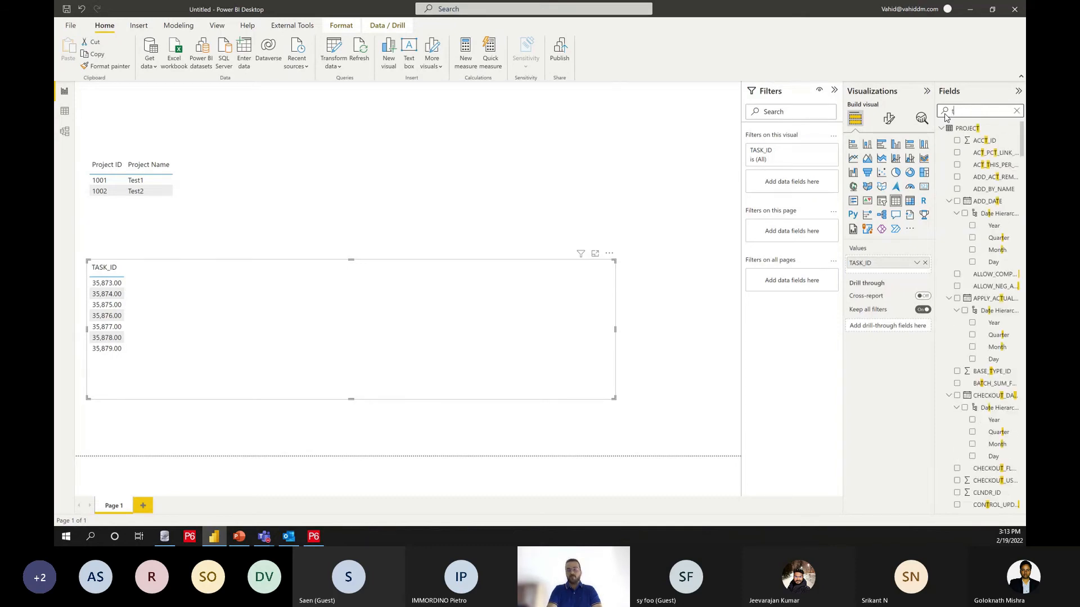
pyautogui.write('ask_Name')
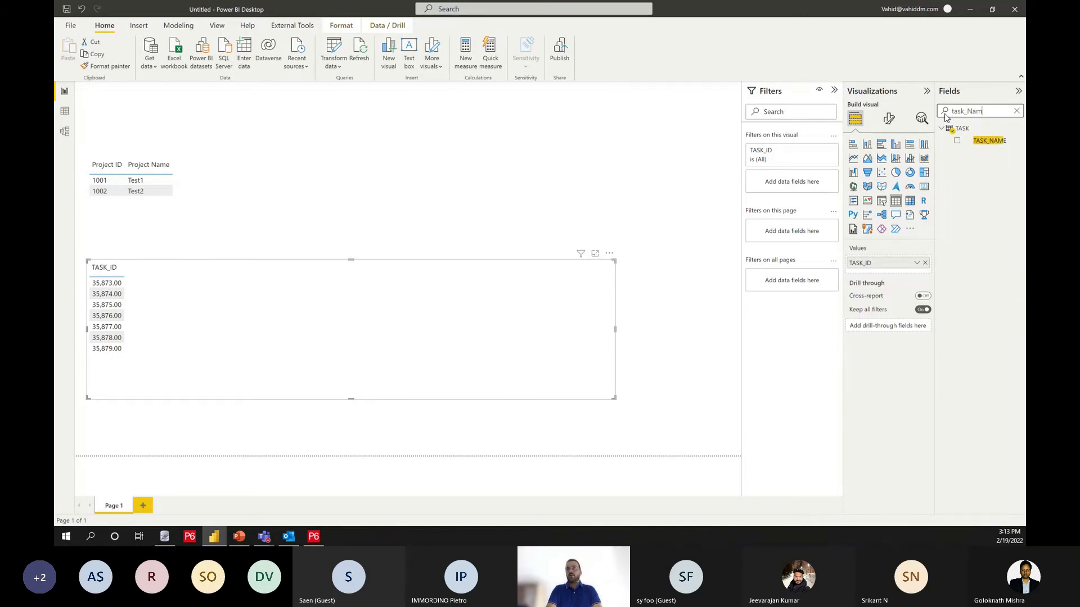
pyautogui.moveTo(976, 140); pyautogui.dragTo(899, 273)
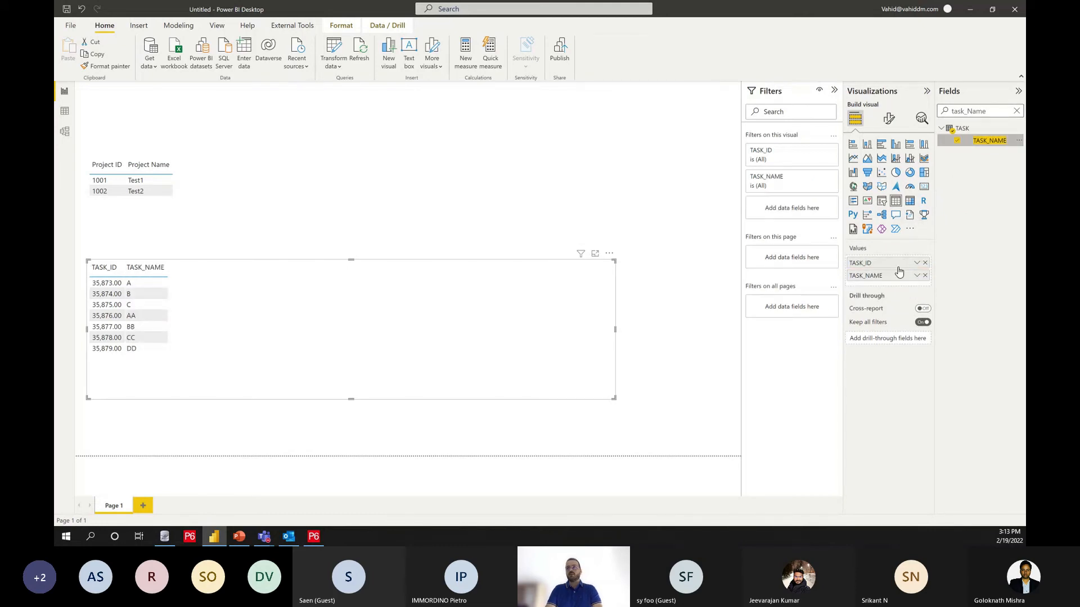
# Step: Add EARLY_START_DATE and EARLY_END_DATE to the activity table, showing both as plain dates instead of date hierarchies
pyautogui.doubleClick(953, 111)
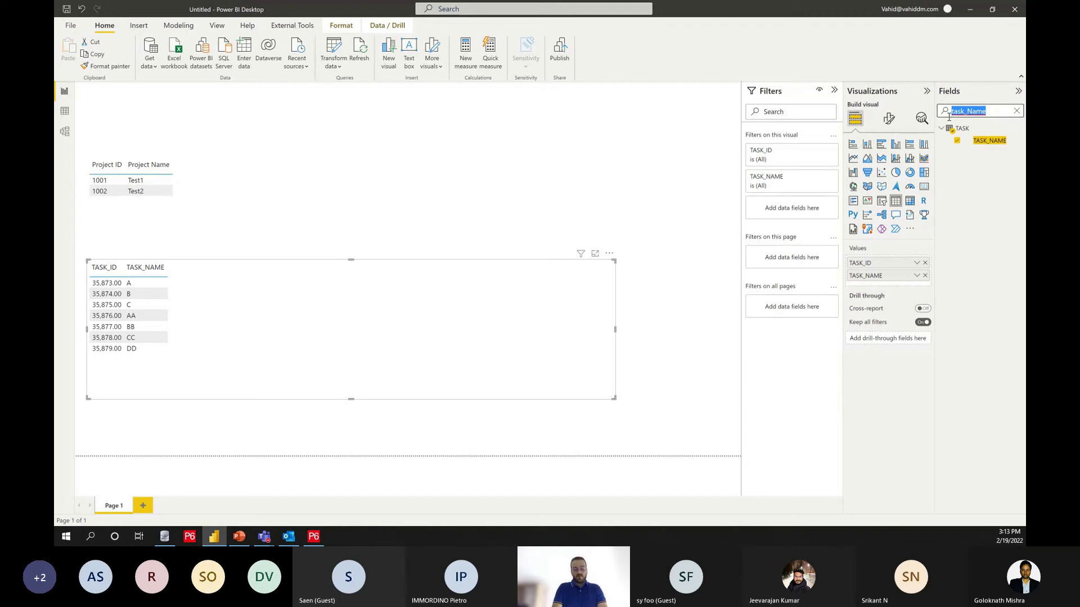
pyautogui.write('earl')
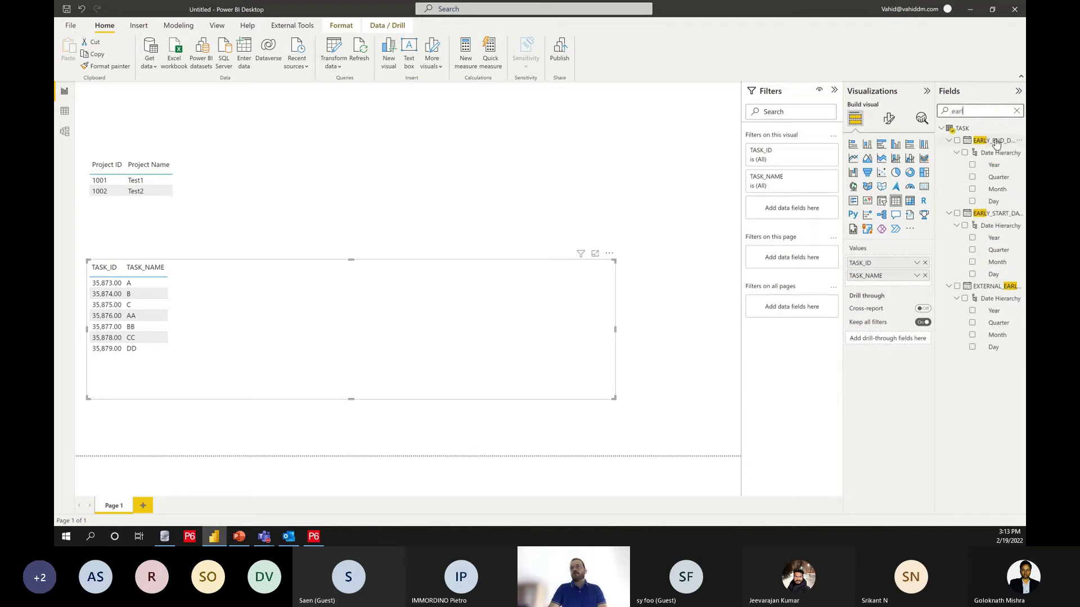
pyautogui.moveTo(995, 214); pyautogui.dragTo(893, 285)
pyautogui.moveTo(993, 140); pyautogui.dragTo(891, 314)
pyautogui.click(917, 288)
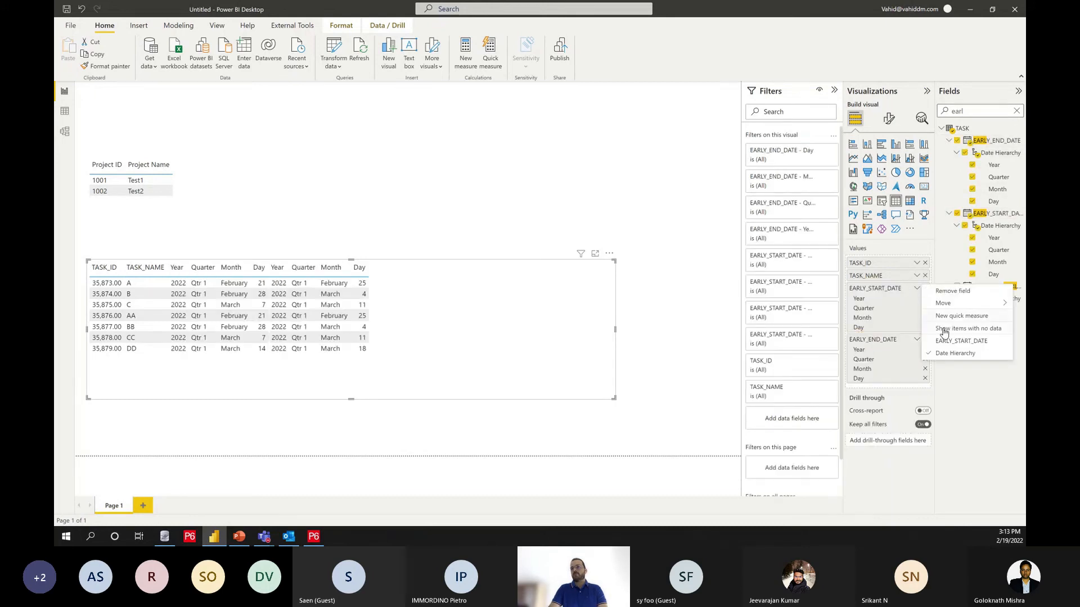
pyautogui.click(961, 341)
pyautogui.click(916, 301)
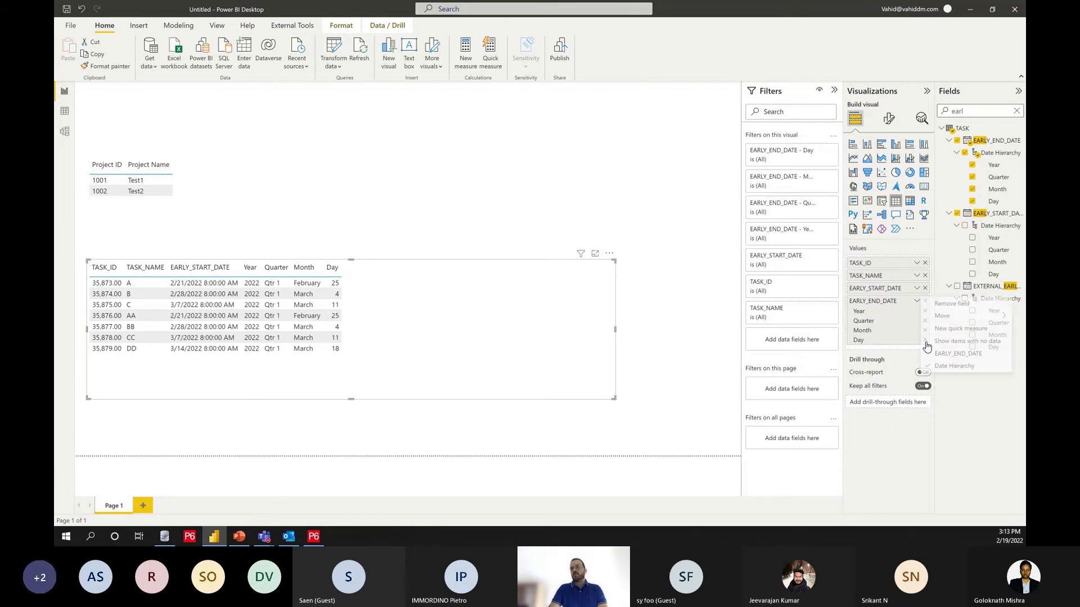
pyautogui.click(945, 353)
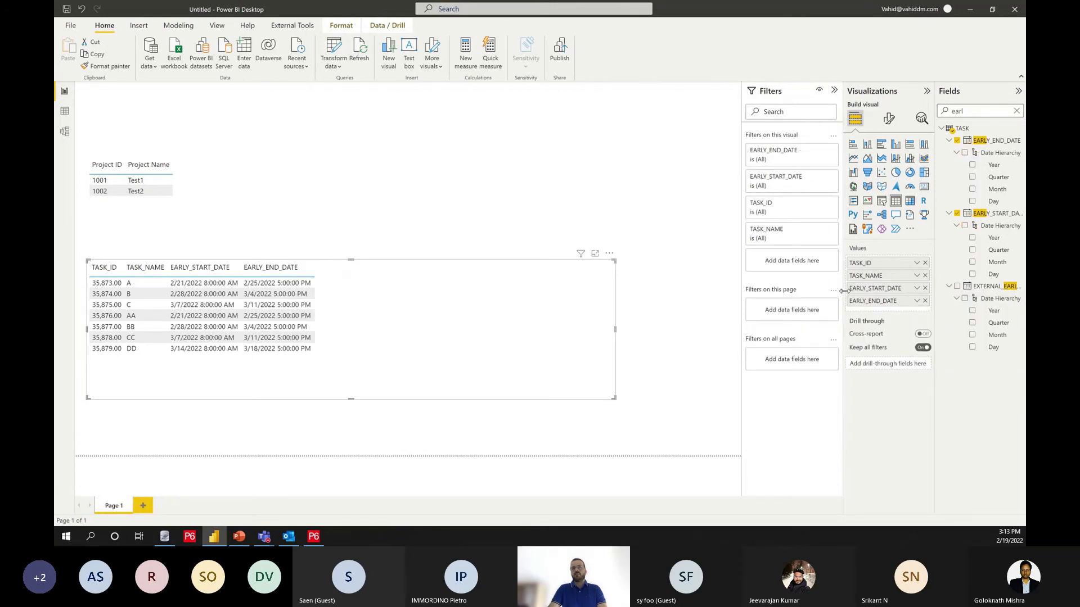
# Step: Find the PHYS_COMPLETE_PCT field and add it after EARLY_END_DATE in the activity table visual
pyautogui.doubleClick(952, 112)
pyautogui.write('ph')
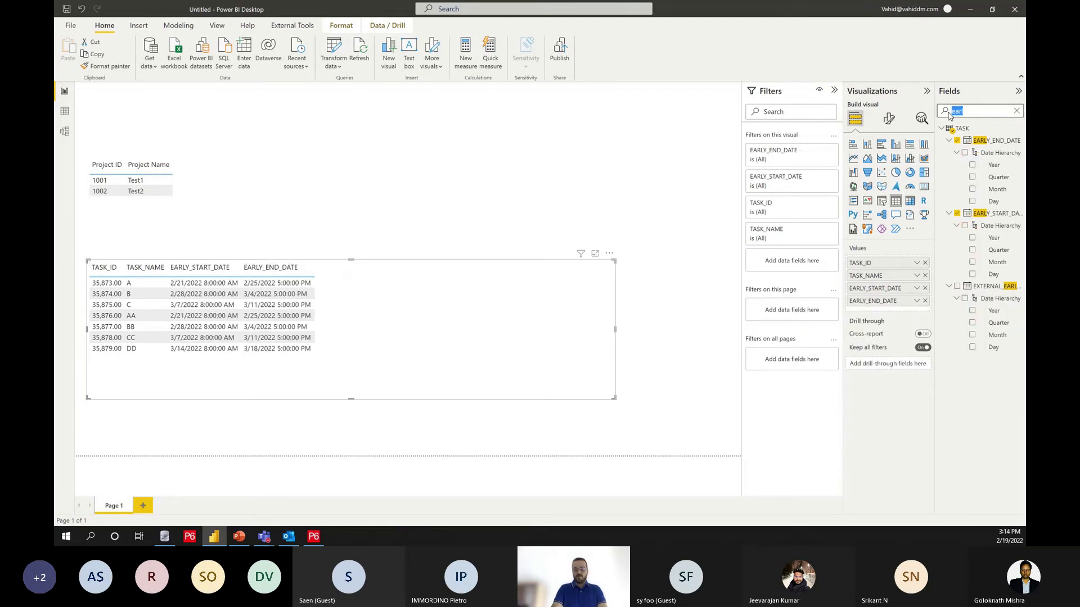
pyautogui.write('y')
pyautogui.moveTo(979, 141); pyautogui.dragTo(899, 307)
# Step: Compare the TASK table's TASK_ID and TASK_CODE columns with the activity IDs in Primavera P6, and return to the Power BI report page
pyautogui.click(65, 110)
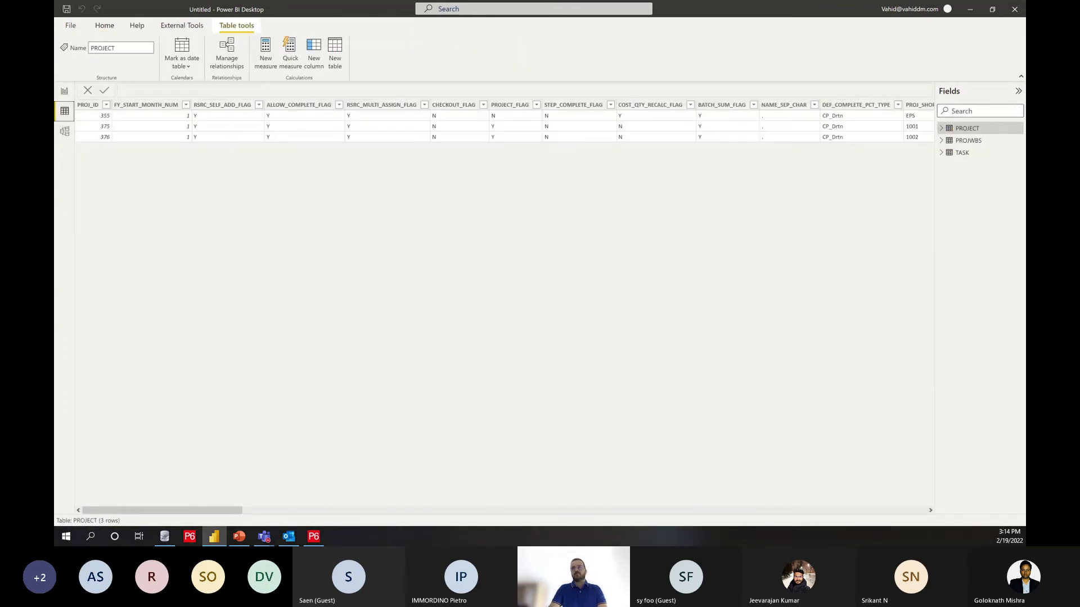
pyautogui.click(962, 152)
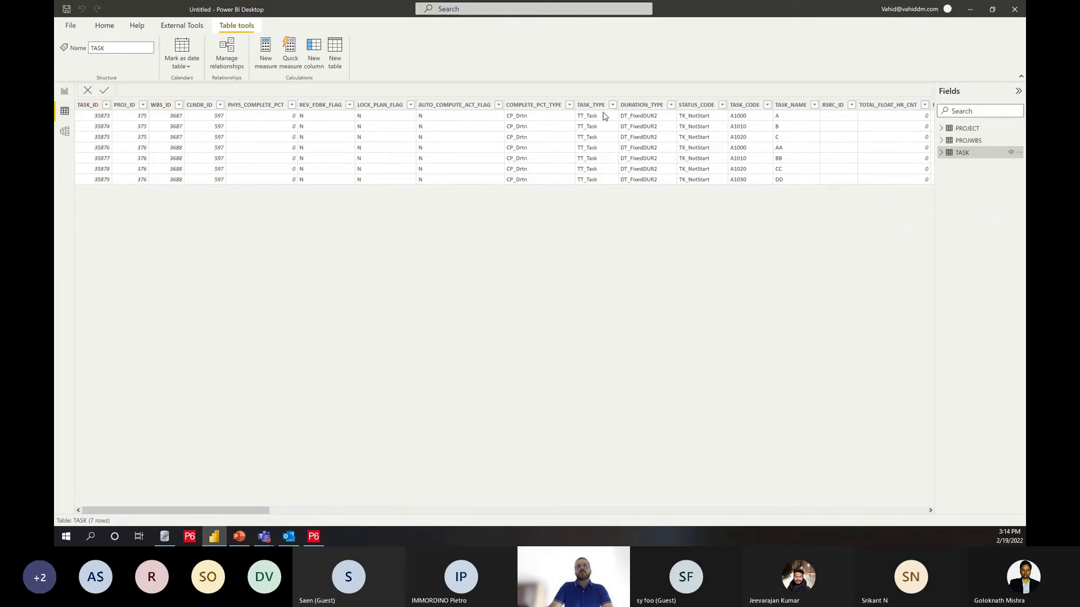
pyautogui.click(751, 120)
pyautogui.click(100, 117)
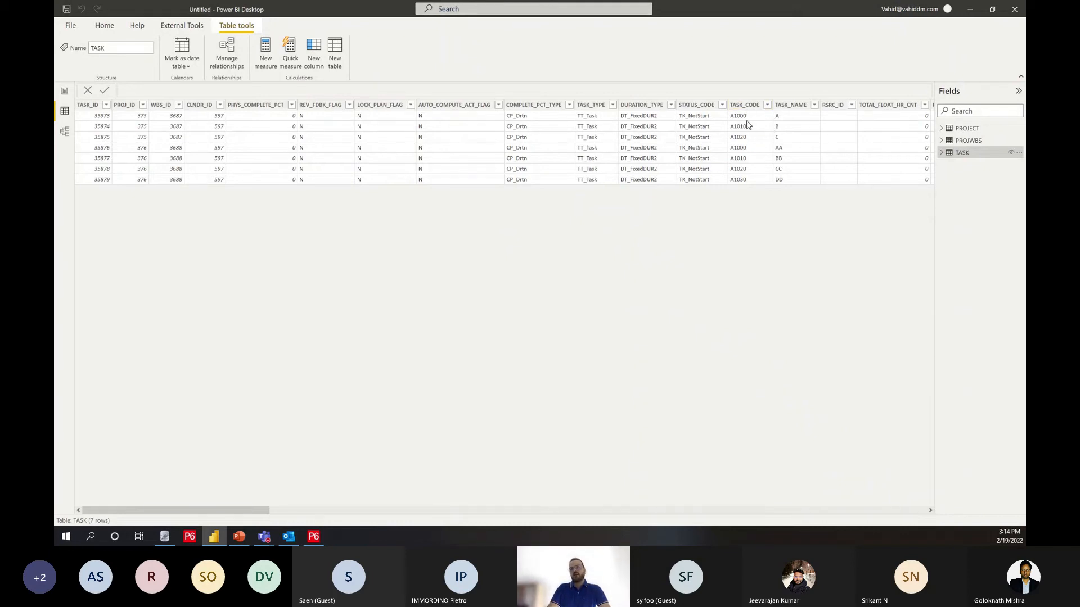
pyautogui.click(314, 536)
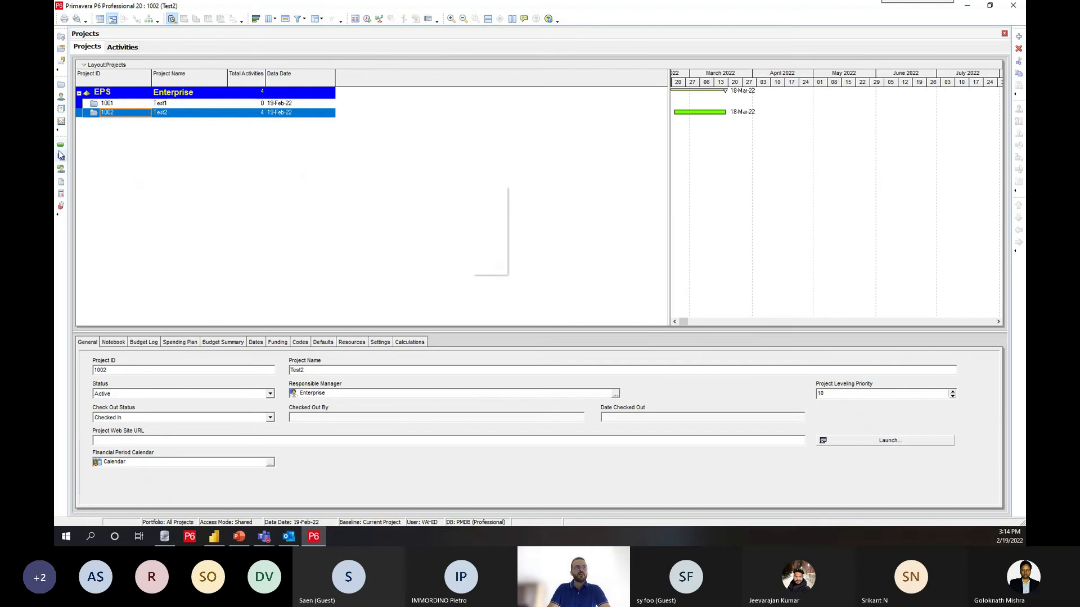
pyautogui.click(61, 157)
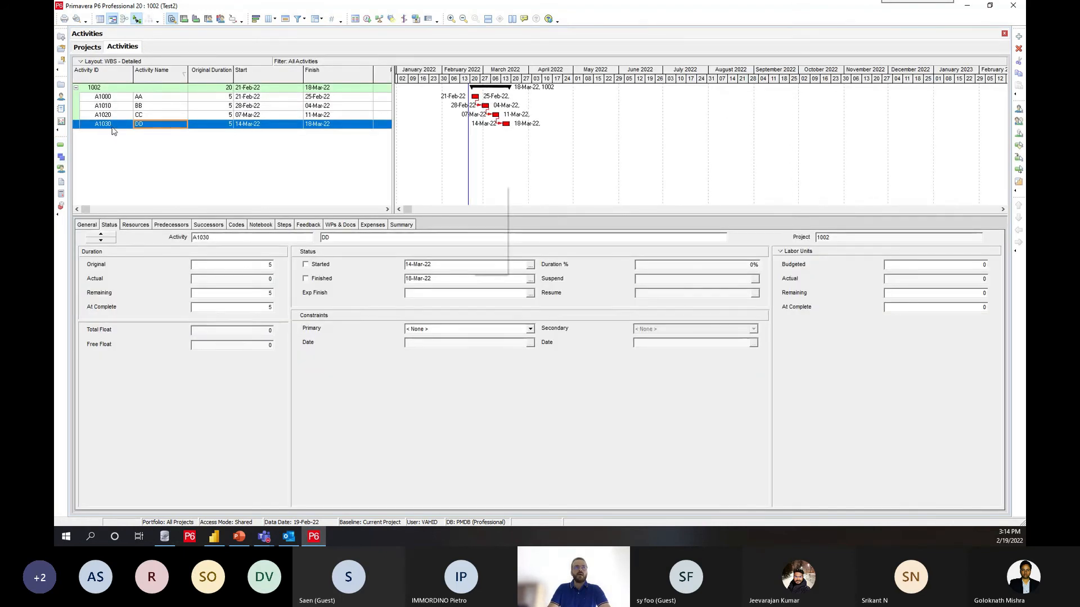
pyautogui.hotkey('alt', 'Tab')
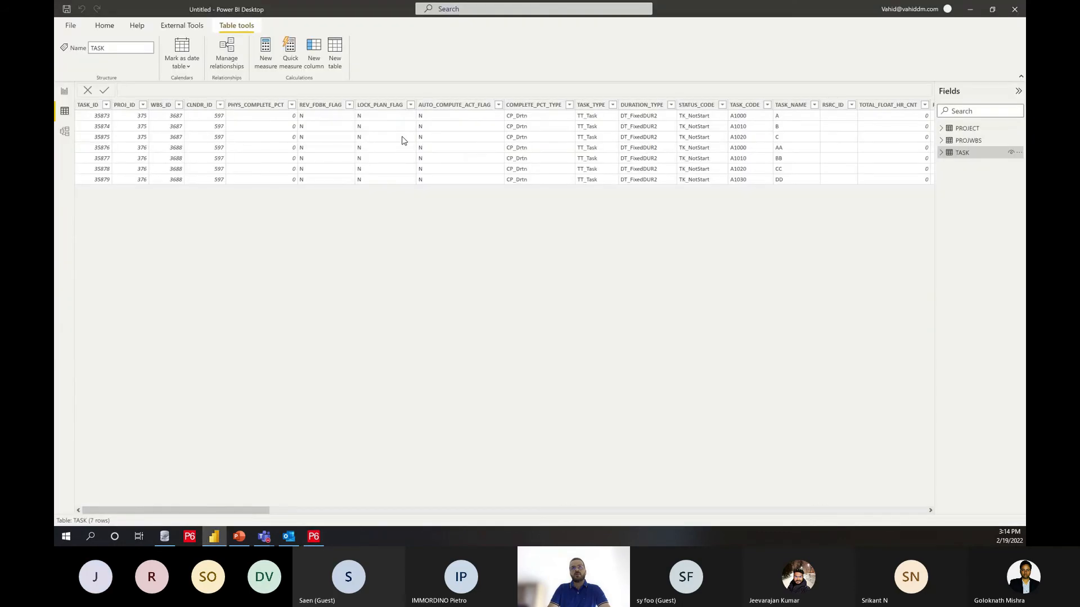
pyautogui.click(64, 92)
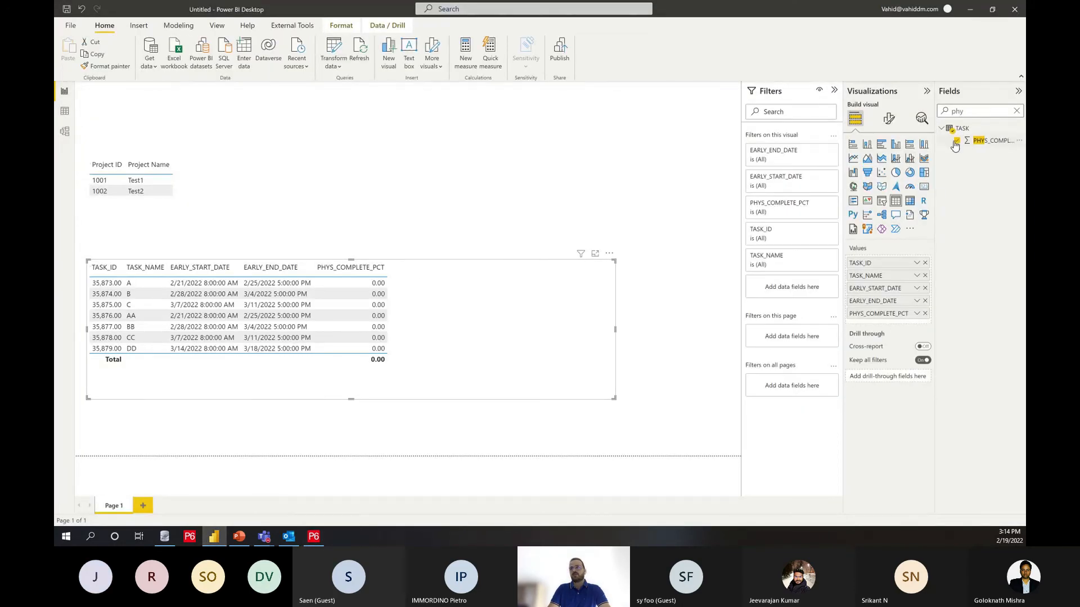
# Step: Remove TASK_ID from the activity table visual and add TASK_CODE as its first column
pyautogui.click(924, 262)
pyautogui.doubleClick(944, 112)
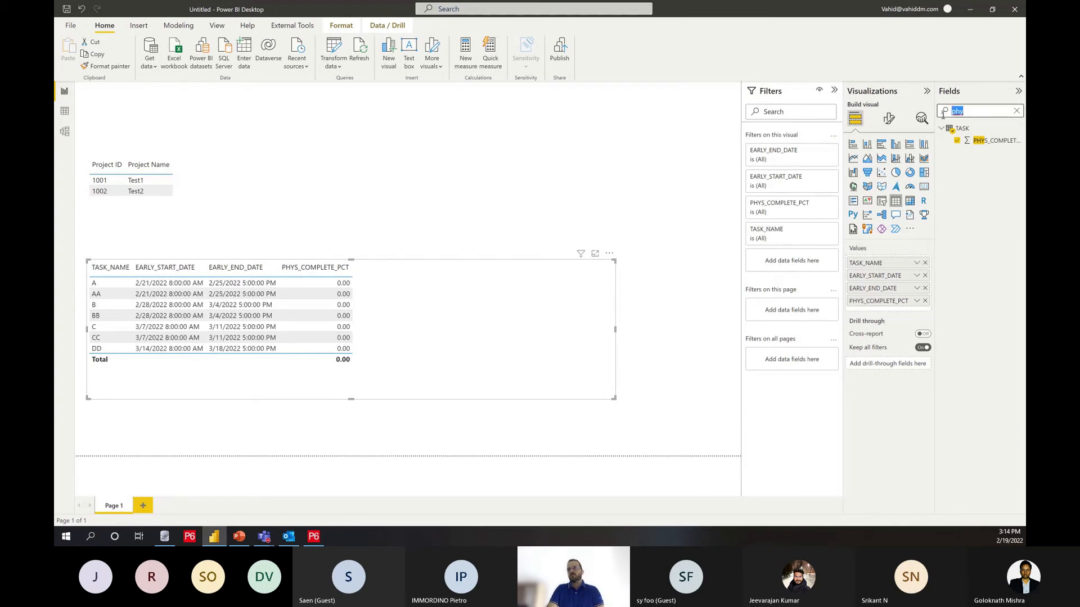
pyautogui.write('task_co')
pyautogui.moveTo(988, 201); pyautogui.dragTo(890, 259)
# Step: Turn off the totals row of the activity table visual
pyautogui.click(889, 118)
pyautogui.click(864, 269)
pyautogui.click(917, 289)
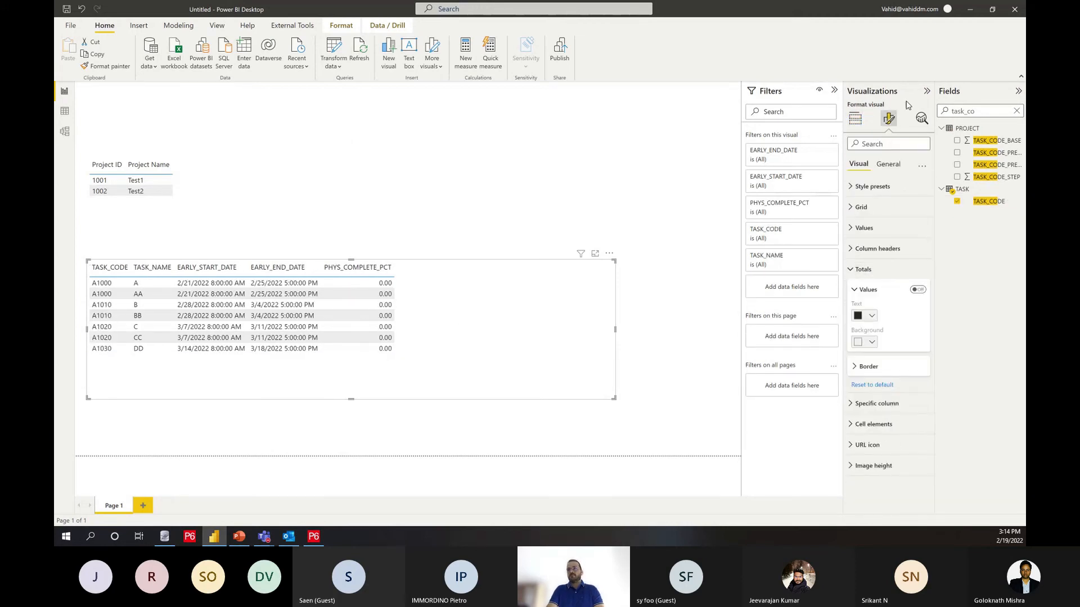
# Step: Collapse the visual-building pane and cross-filter the activity table by project Test1 and by project Test2
pyautogui.click(927, 90)
pyautogui.click(254, 220)
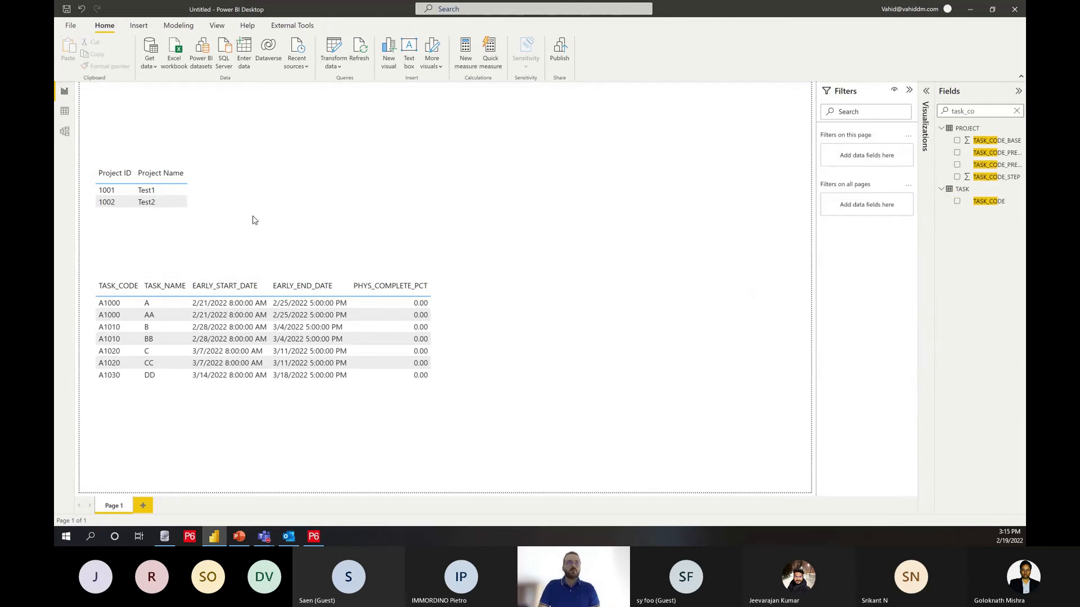
pyautogui.click(148, 190)
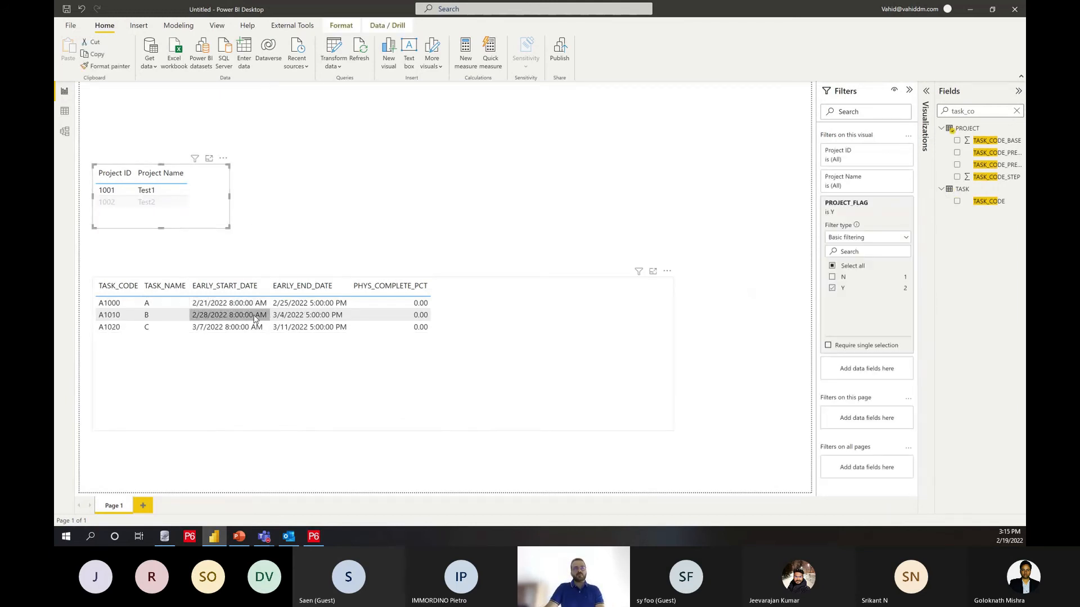
pyautogui.click(138, 203)
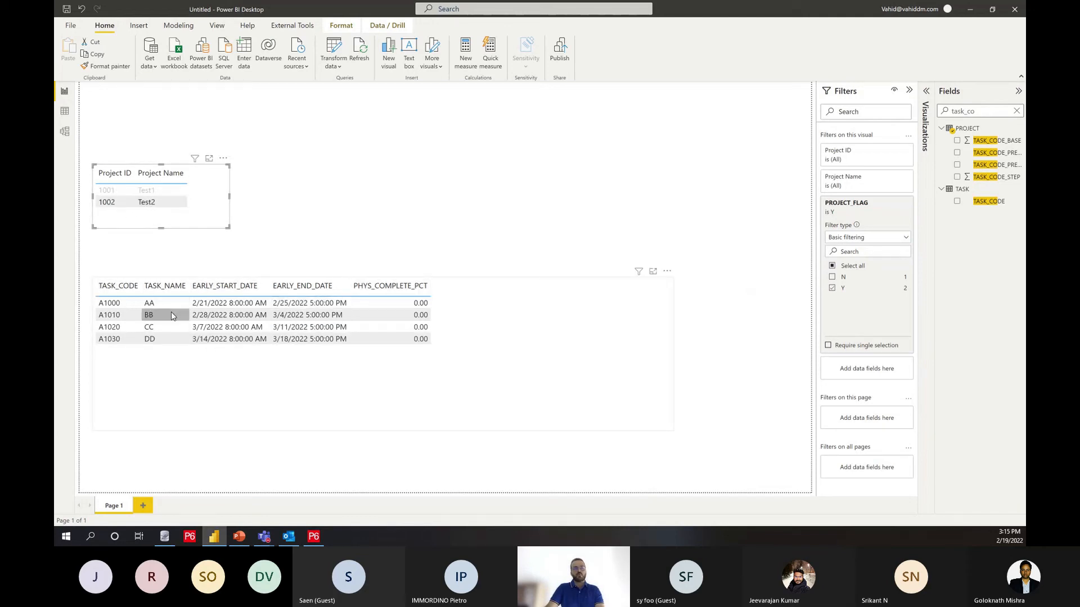
# Step: Switch to Primavera P6, widen the activity table to reveal its percent complete columns, and set all four activities' Percent Complete Type to Physical
pyautogui.click(314, 537)
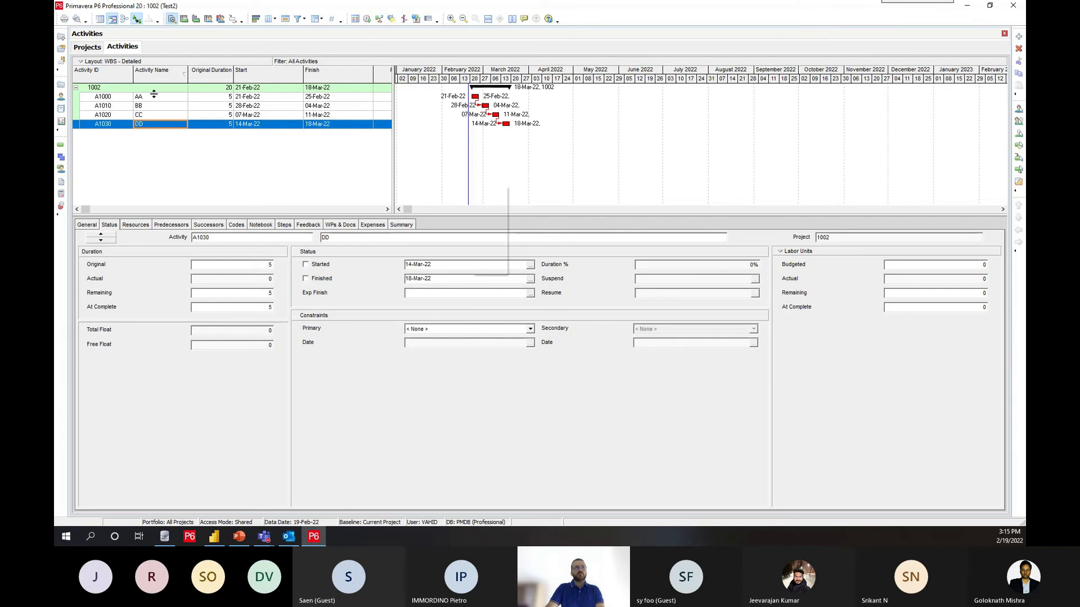
pyautogui.moveTo(393, 146); pyautogui.dragTo(695, 146)
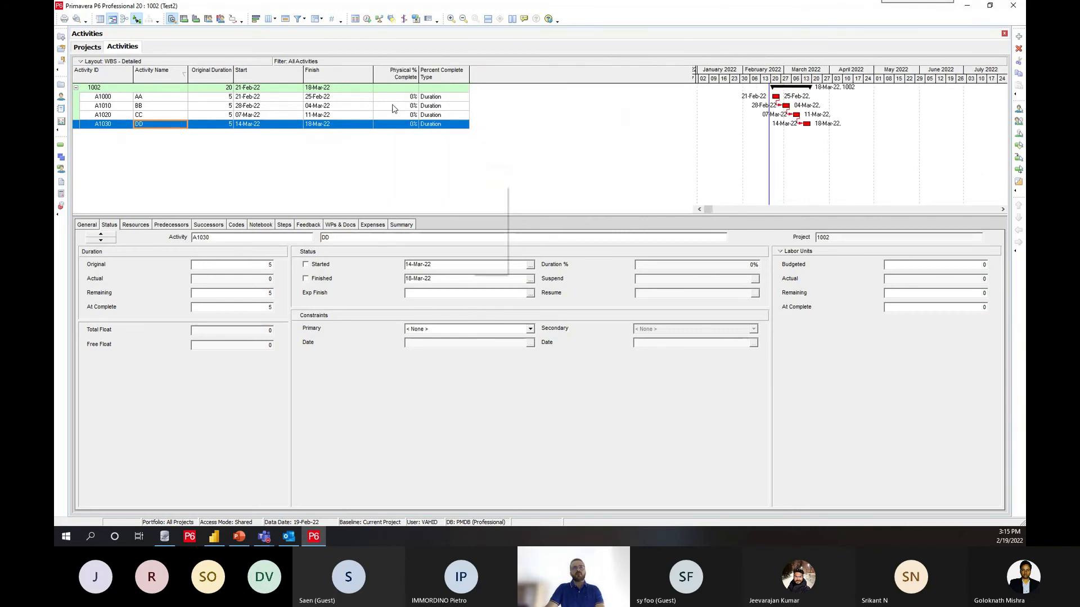
pyautogui.click(430, 99)
pyautogui.click(430, 98)
pyautogui.click(444, 118)
pyautogui.keyDown('shift'); pyautogui.click(441, 125); pyautogui.keyUp('shift')
pyautogui.hotkey('ctrl', 'e')
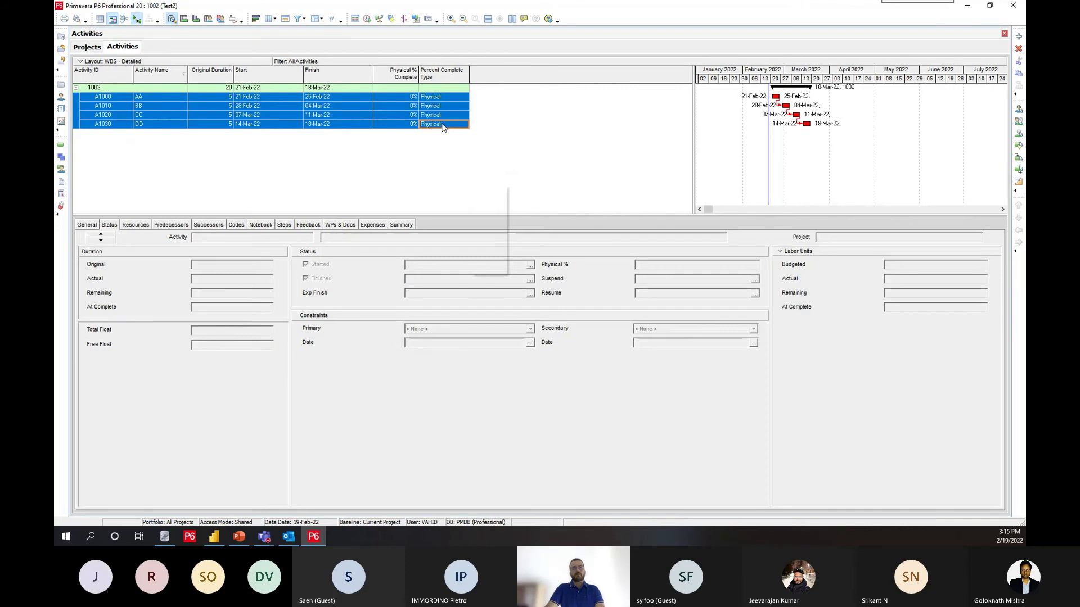
# Step: Mark activity A1000 as started and set its Physical % to 40%
pyautogui.click(404, 99)
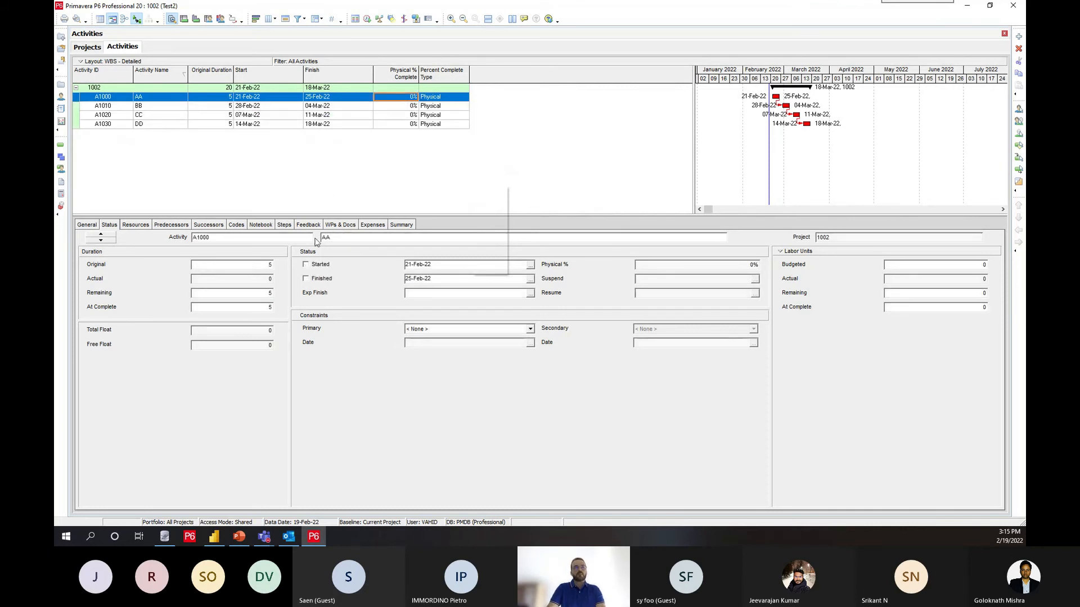
pyautogui.click(322, 266)
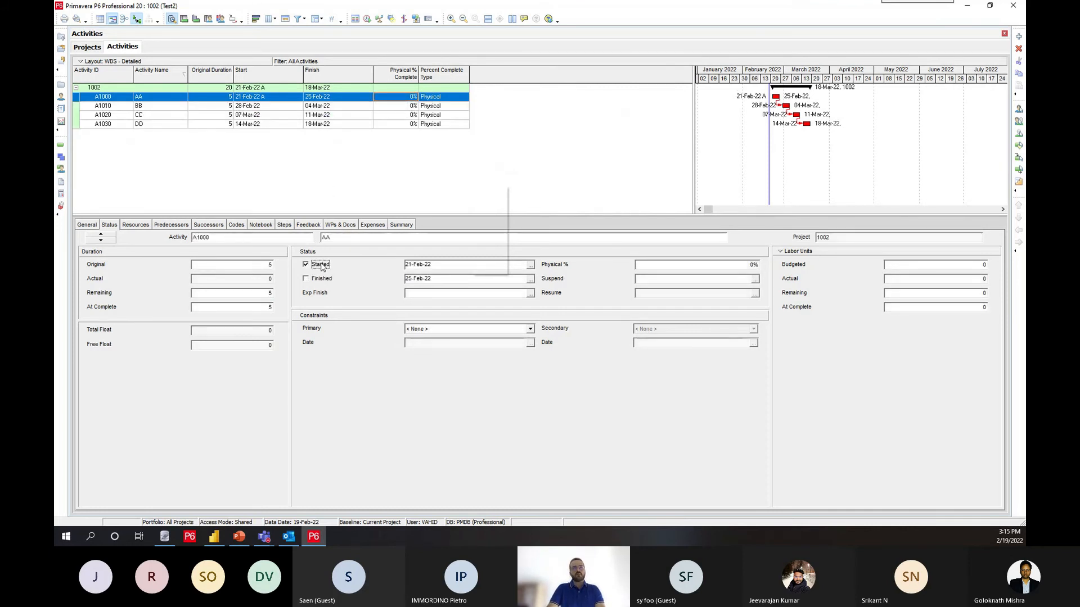
pyautogui.click(644, 265)
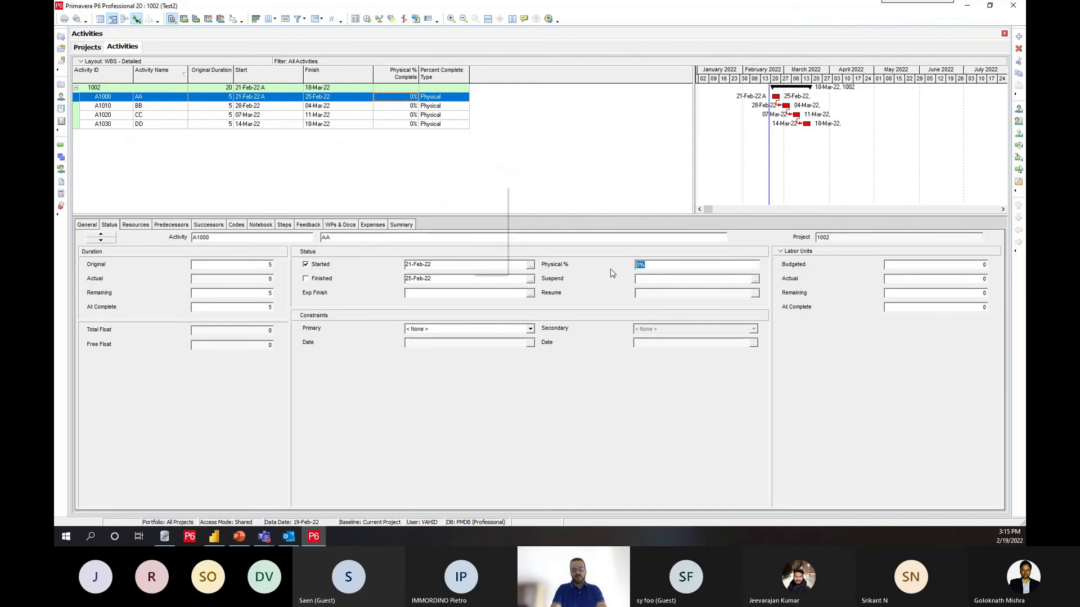
pyautogui.write('50')
pyautogui.press('BackSpace')
pyautogui.click(520, 152)
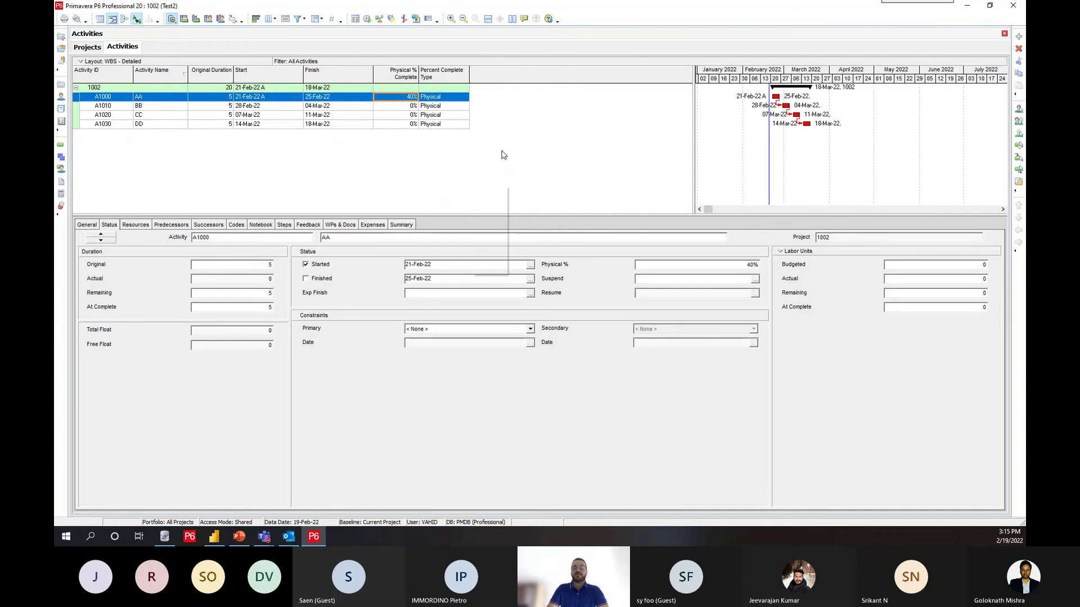
# Step: Switch to Power BI and refresh the report data
pyautogui.click(213, 537)
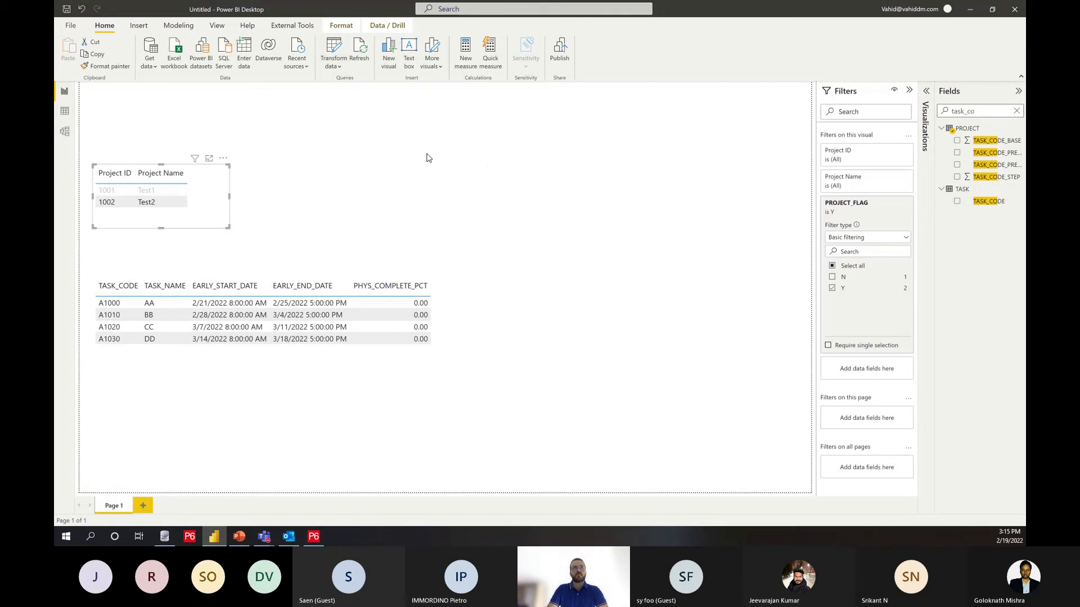
pyautogui.click(360, 53)
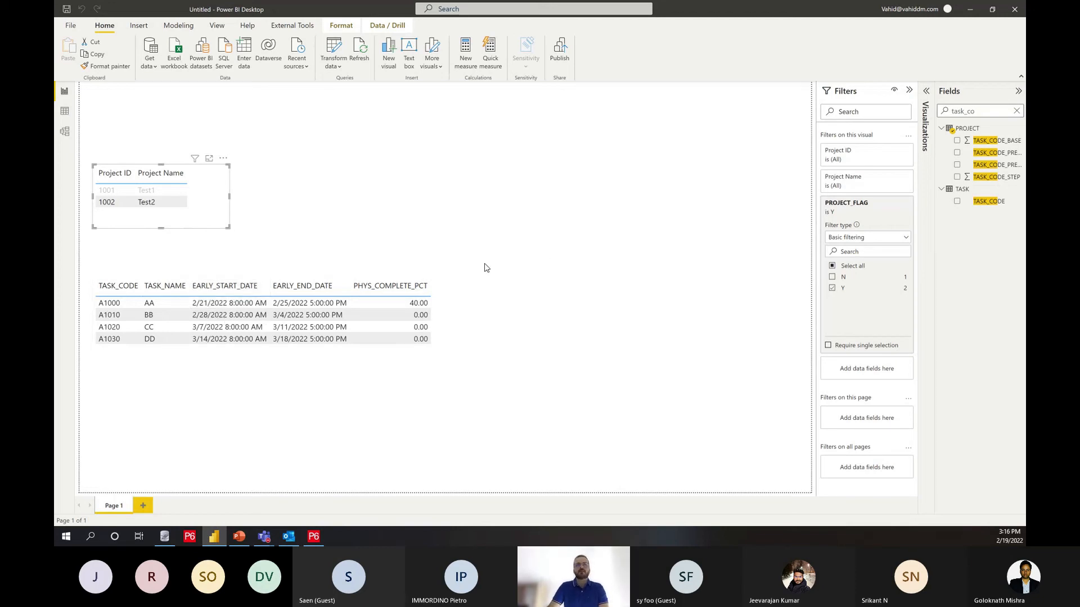
# Step: Switch to Primavera P6, set the started date of activity A1000 to 23-Feb-22, and reschedule the project
pyautogui.hotkey('alt', 'Tab')
pyautogui.click(531, 265)
pyautogui.click(518, 182)
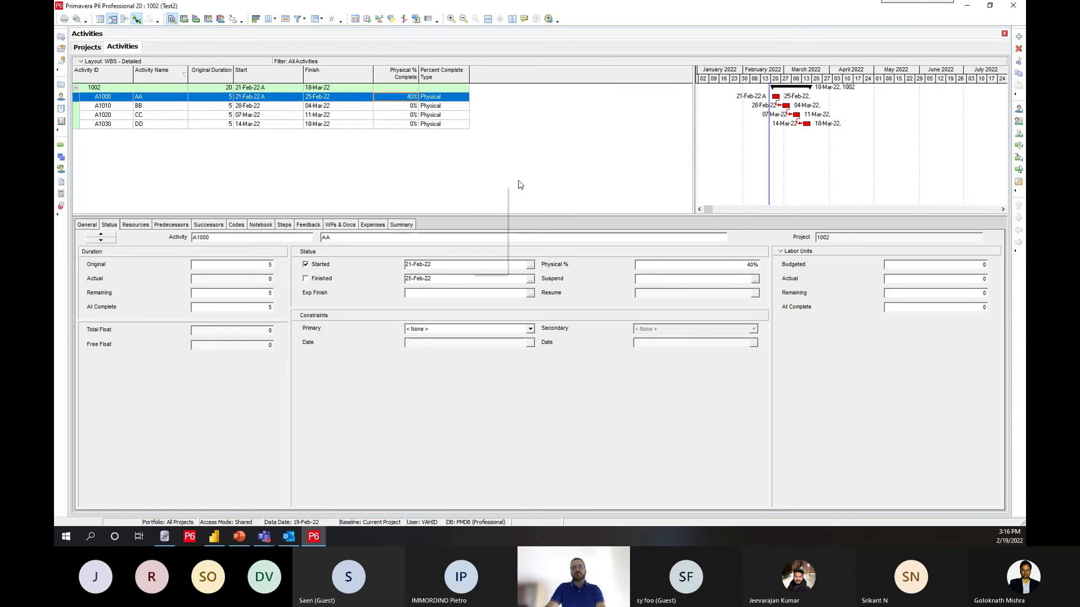
pyautogui.click(530, 264)
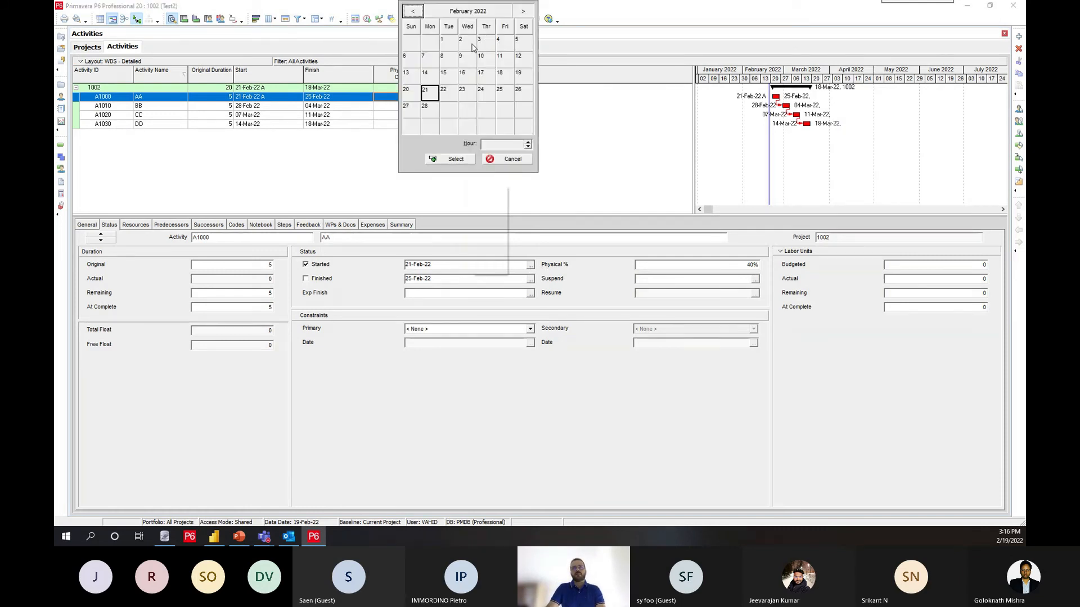
pyautogui.click(462, 91)
pyautogui.click(458, 160)
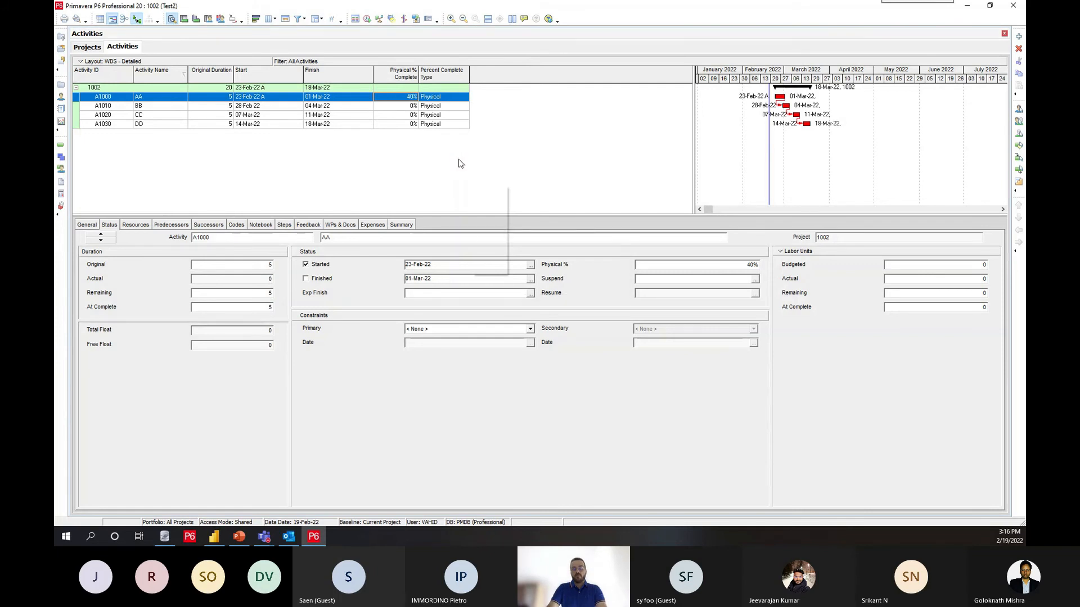
pyautogui.press('F9')
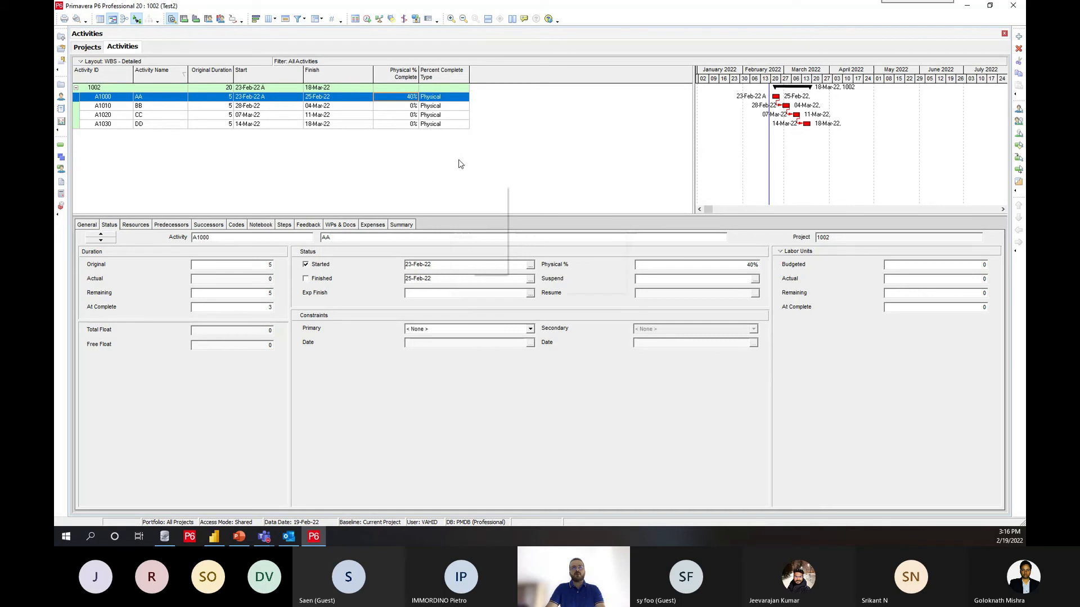
# Step: Switch to Power BI, refresh the report data, and search the data fields for "act"
pyautogui.click(214, 537)
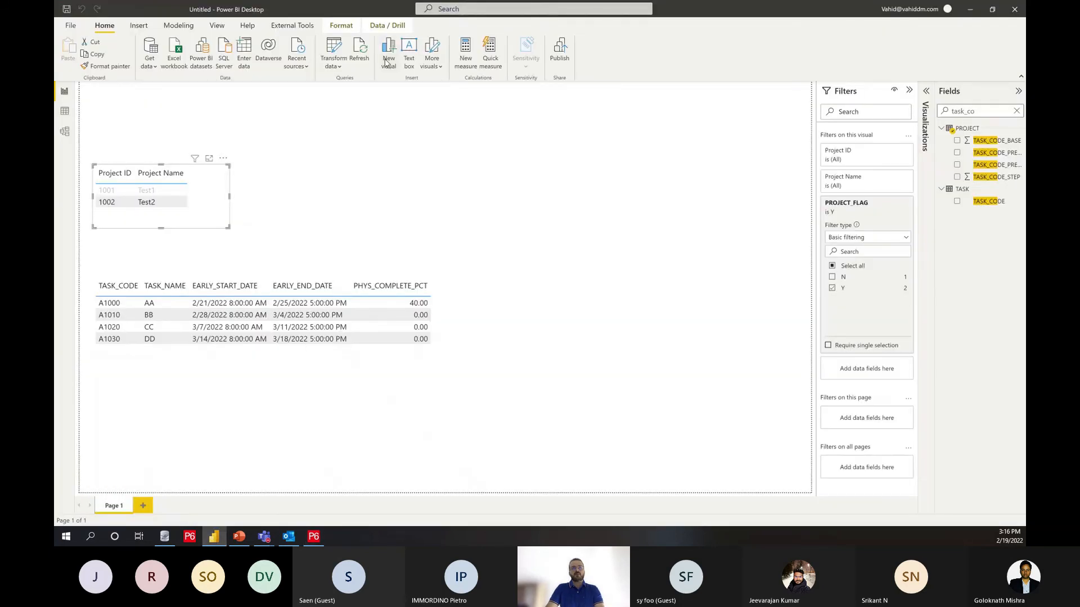
pyautogui.click(358, 54)
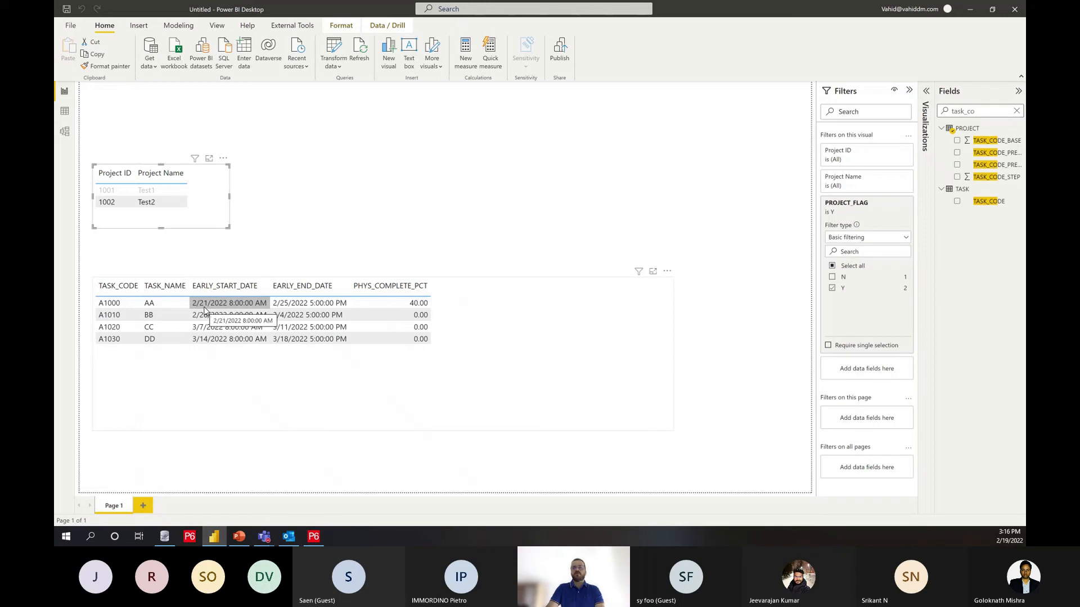
pyautogui.click(1016, 111)
pyautogui.write('act')
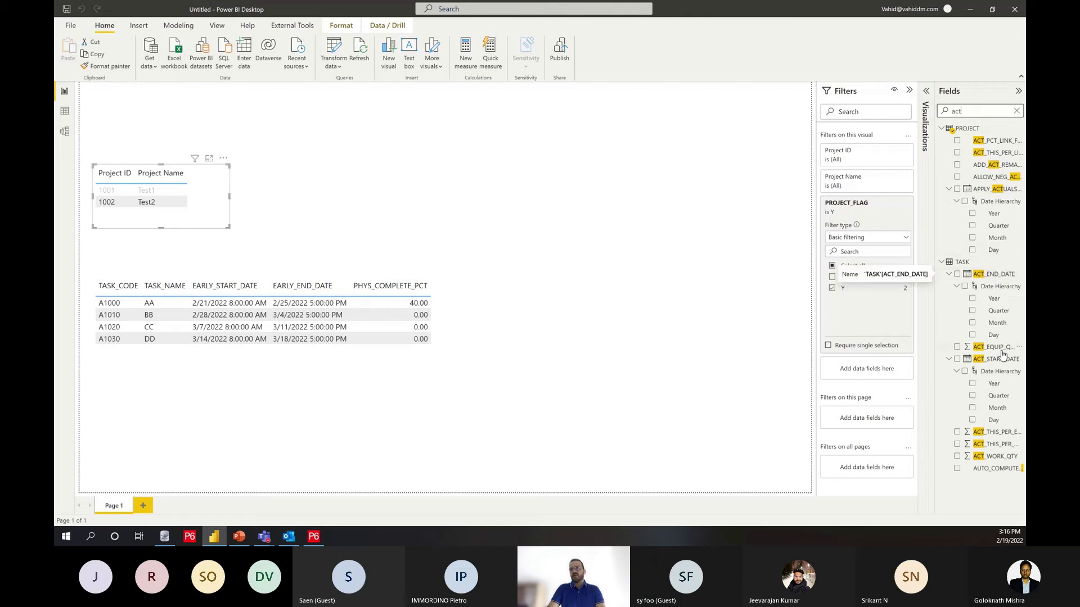
# Step: Add the TASK field ACT_START_DATE to the activity table after TASK_NAME, using the plain date instead of the date hierarchy
pyautogui.moveTo(997, 359); pyautogui.dragTo(939, 365)
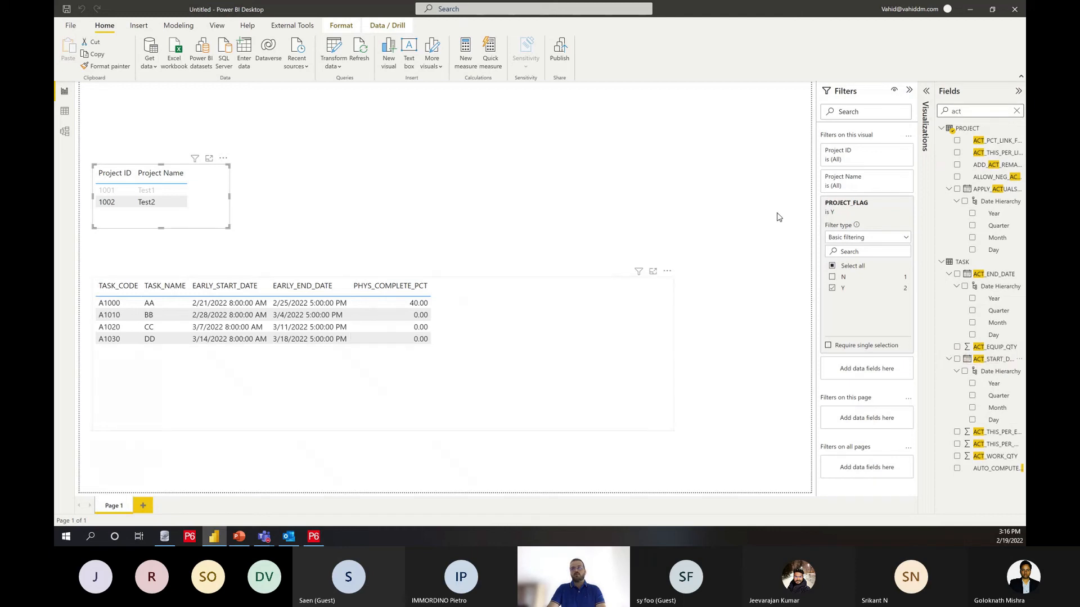
pyautogui.click(925, 94)
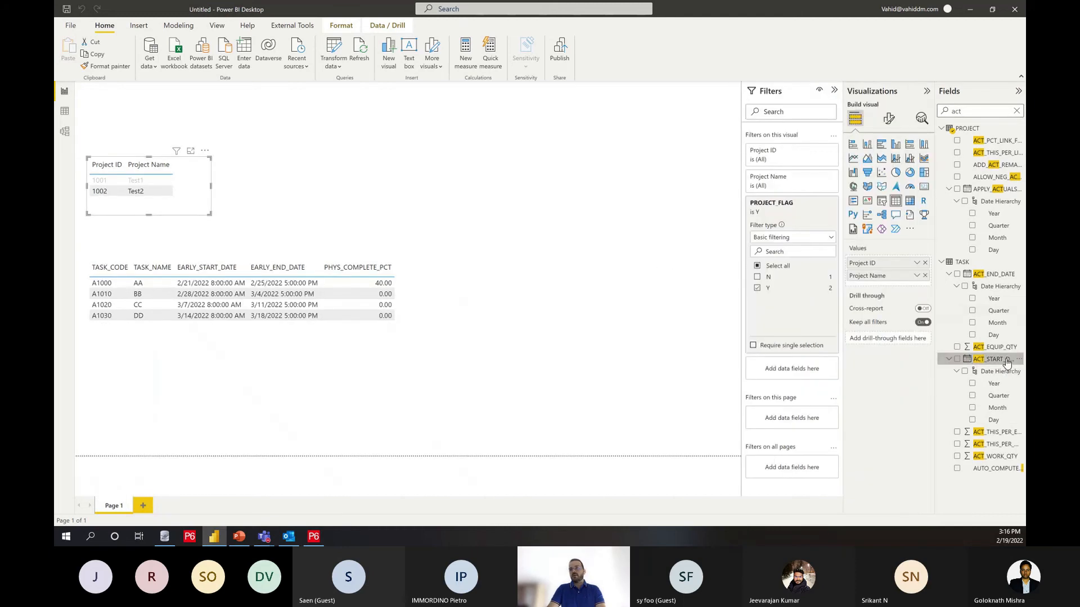
pyautogui.click(415, 339)
pyautogui.moveTo(991, 359); pyautogui.dragTo(899, 291)
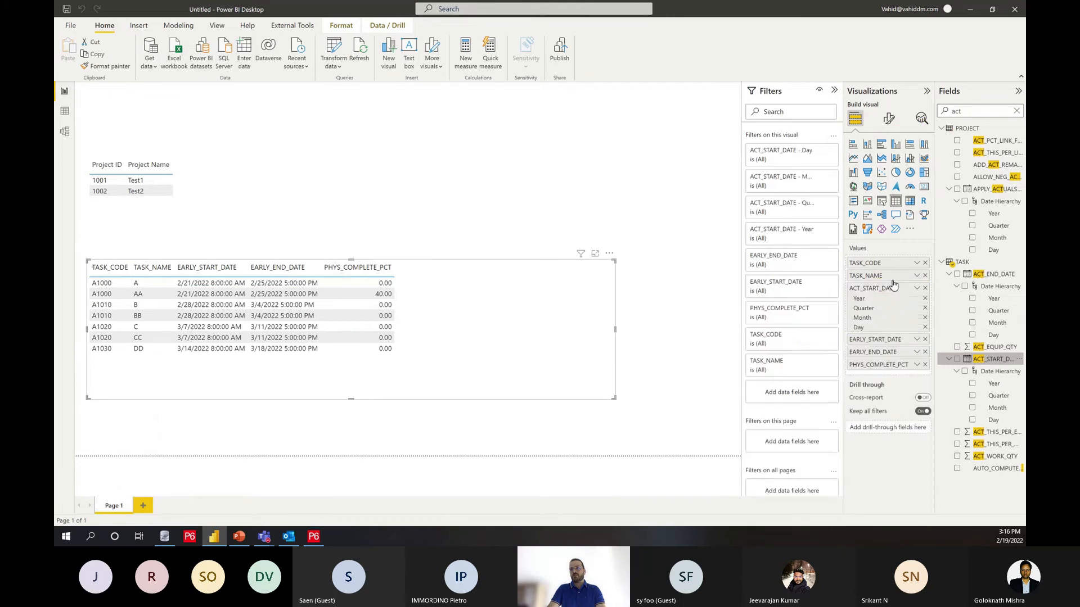
pyautogui.click(916, 288)
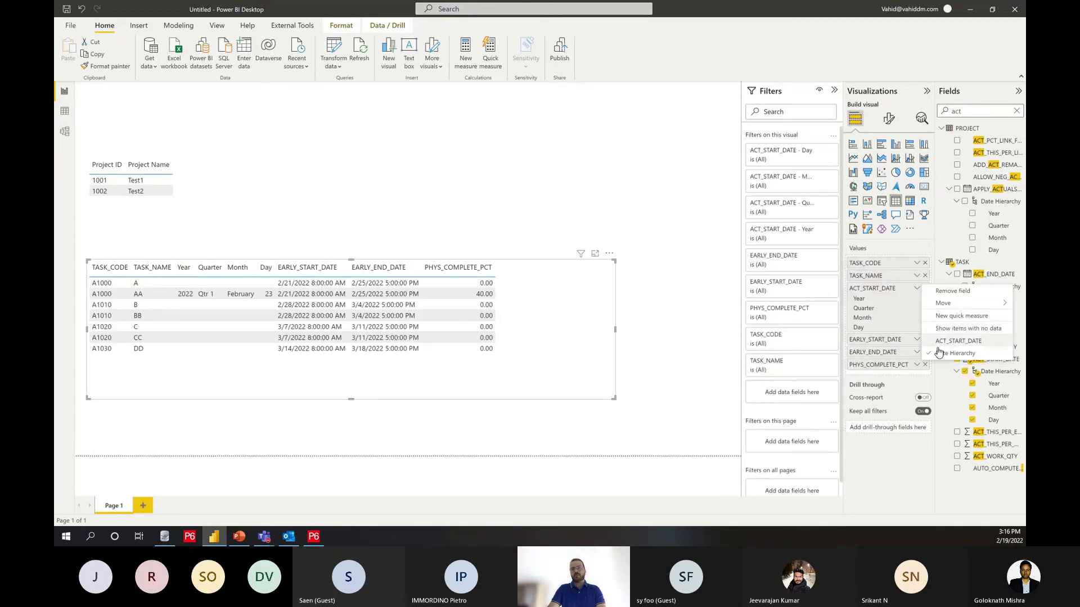
pyautogui.click(942, 346)
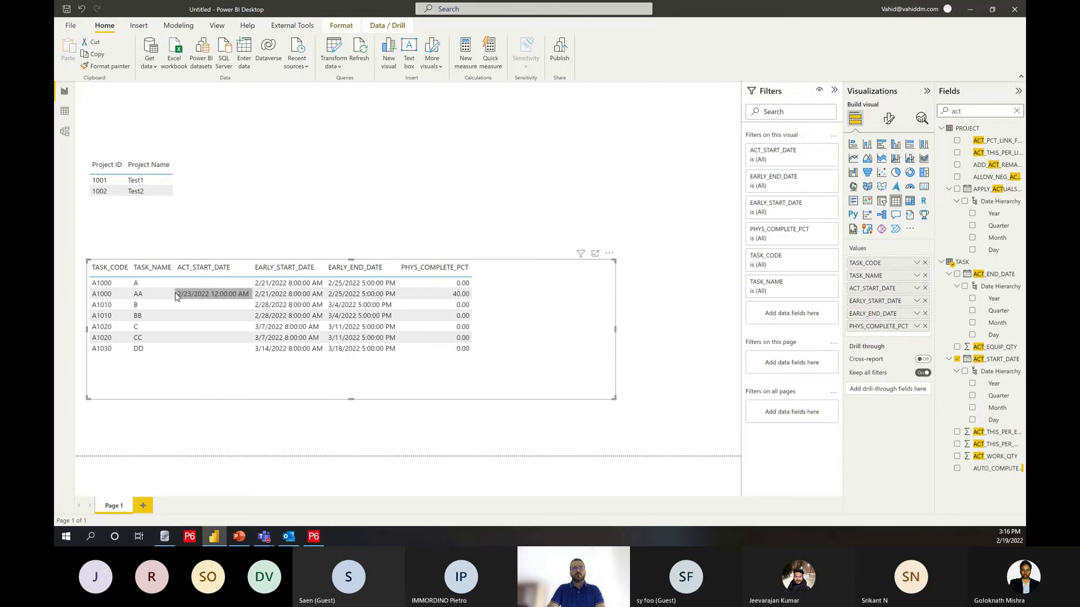
# Step: Cross-filter the activity table by project Test2, and narrow the activity table visual to just beyond its last column
pyautogui.click(135, 191)
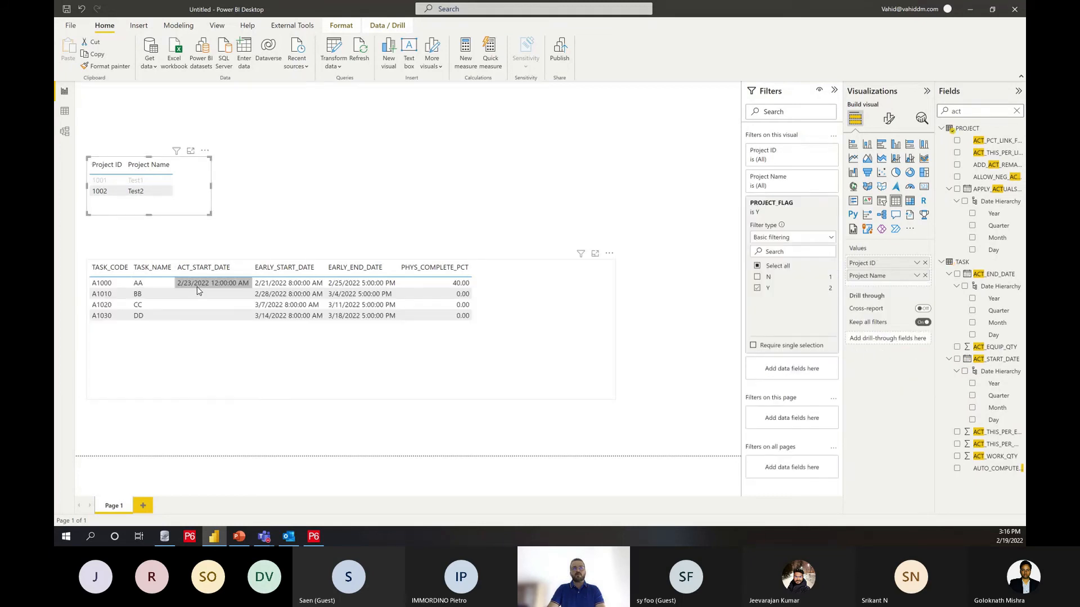
pyautogui.click(617, 321)
pyautogui.click(607, 321)
pyautogui.moveTo(617, 331); pyautogui.dragTo(495, 329)
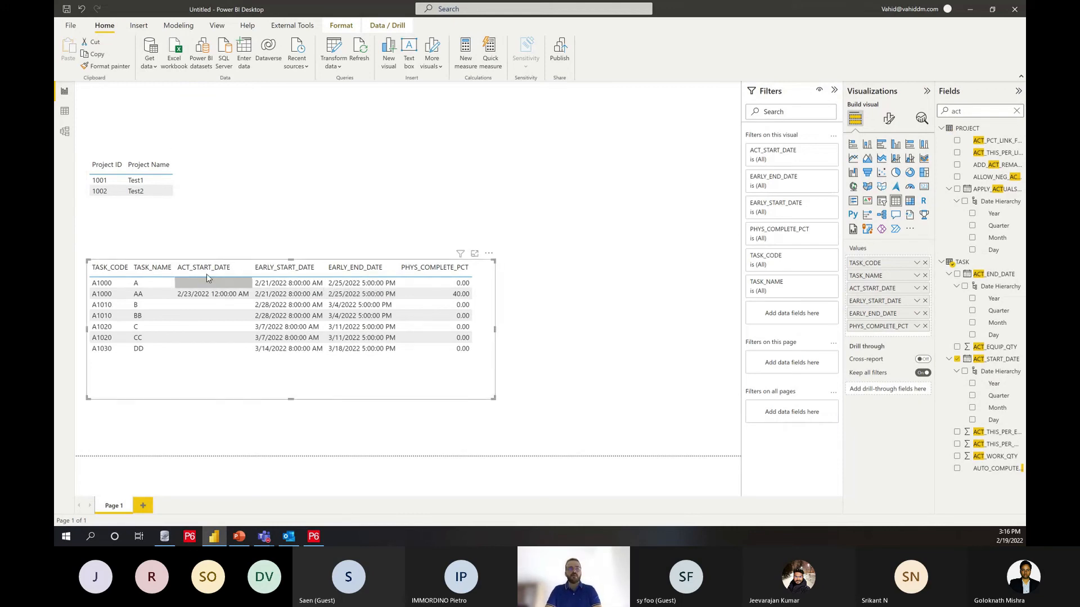
# Step: Switch to Primavera P6 and create a project under the Enterprise EPS with ID 1003 and name Test 3
pyautogui.click(190, 537)
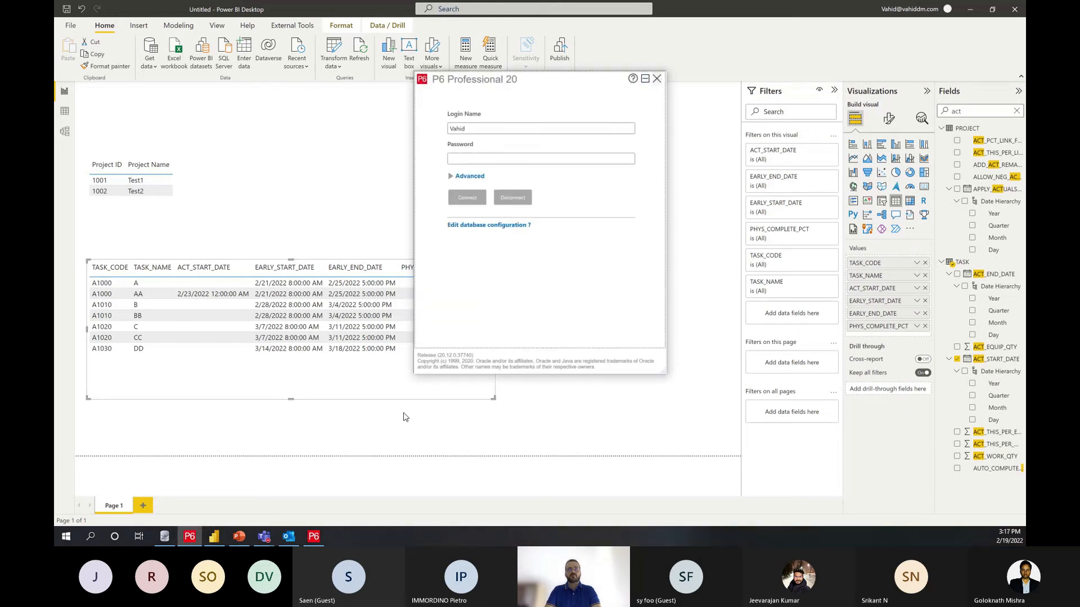
pyautogui.click(324, 535)
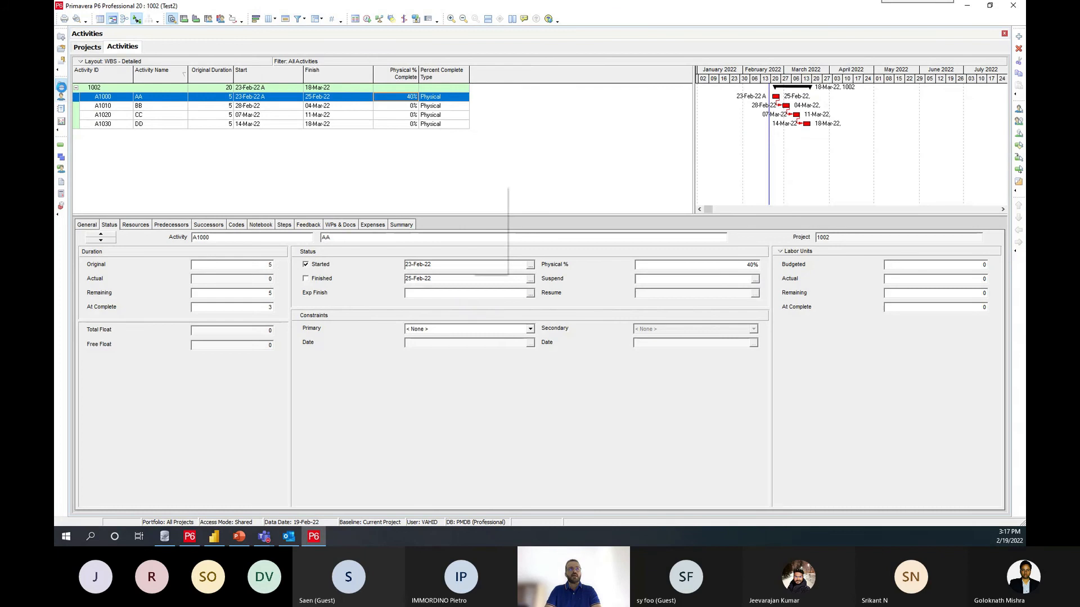
pyautogui.click(61, 84)
pyautogui.press('Up')
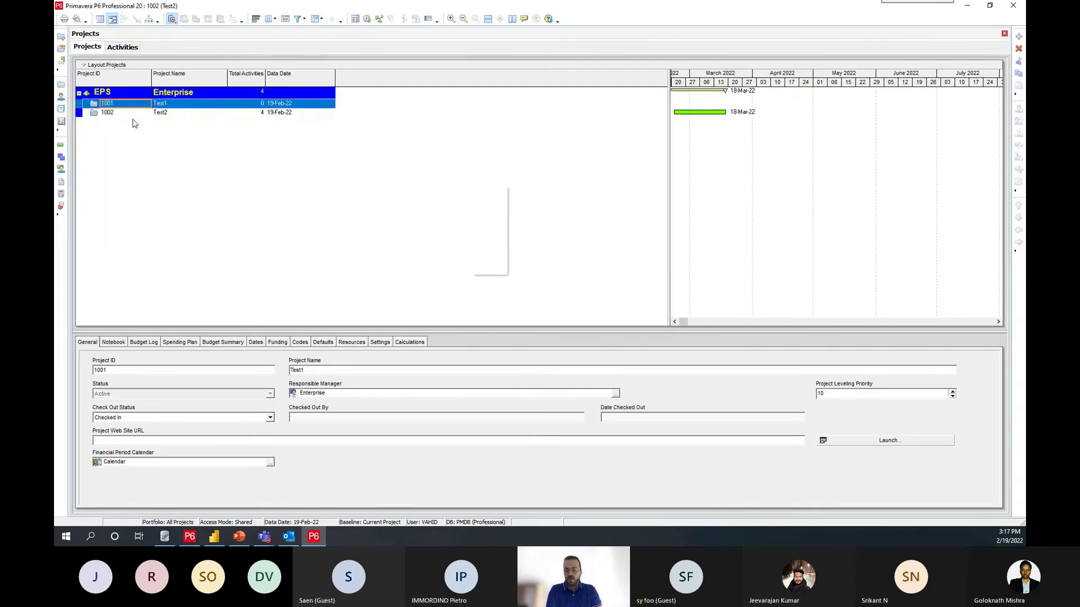
pyautogui.press('Insert')
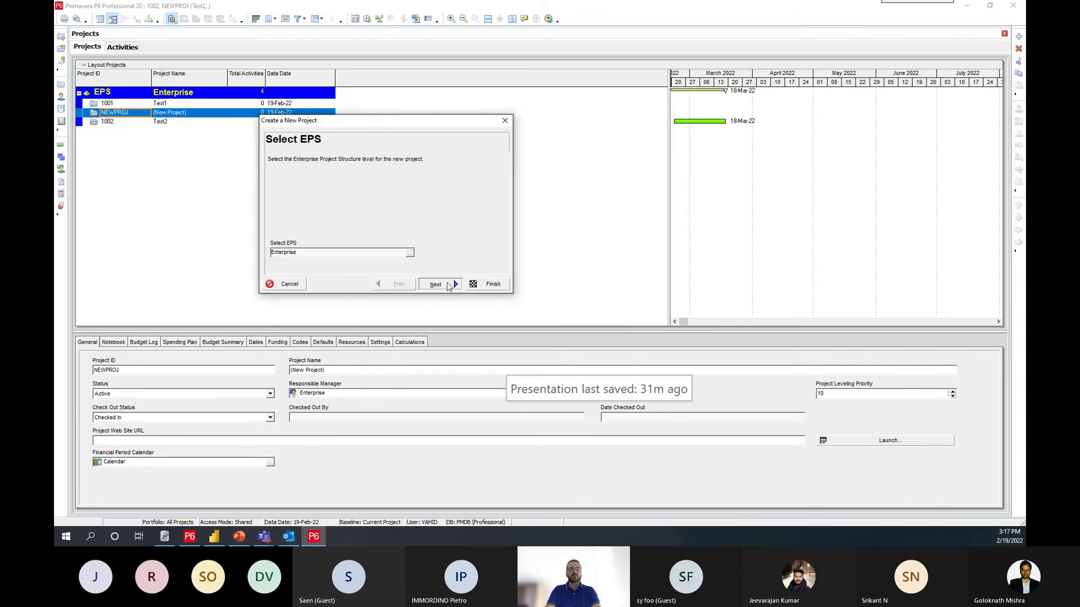
pyautogui.click(435, 284)
pyautogui.moveTo(306, 230); pyautogui.dragTo(230, 230)
pyautogui.write('1003')
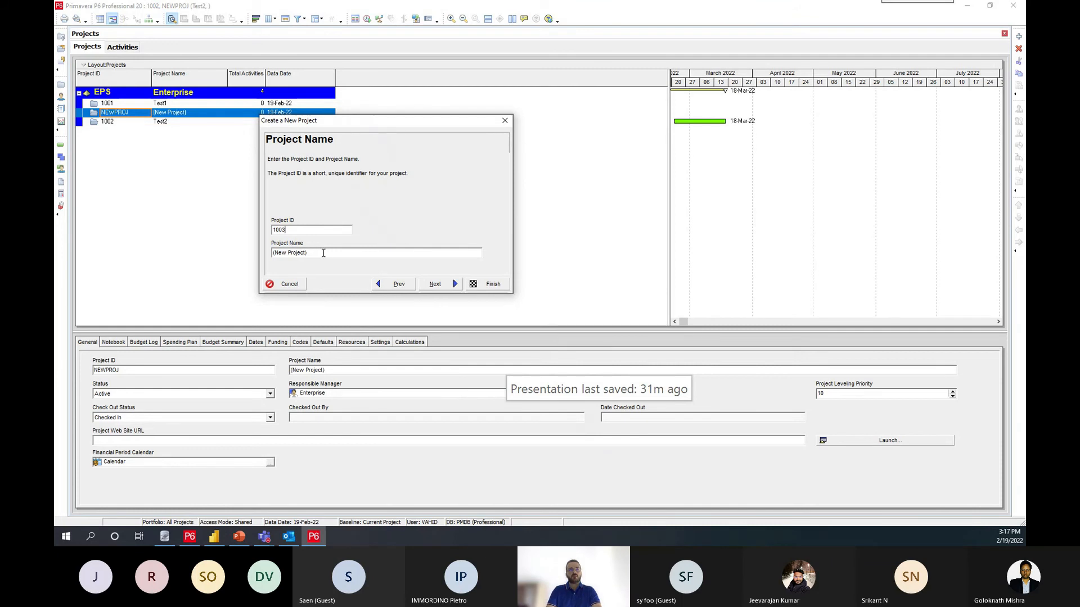
pyautogui.moveTo(323, 253); pyautogui.dragTo(184, 257)
pyautogui.write('Test 3')
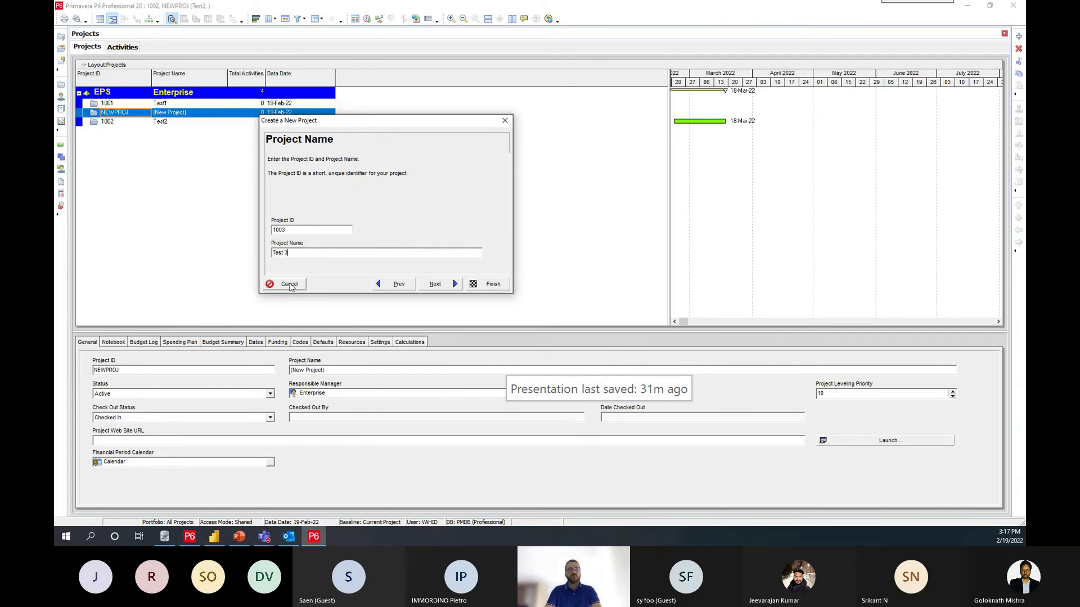
pyautogui.click(489, 284)
# Step: Open project 1003 and add three new activities to it
pyautogui.rightClick(116, 112)
pyautogui.click(135, 119)
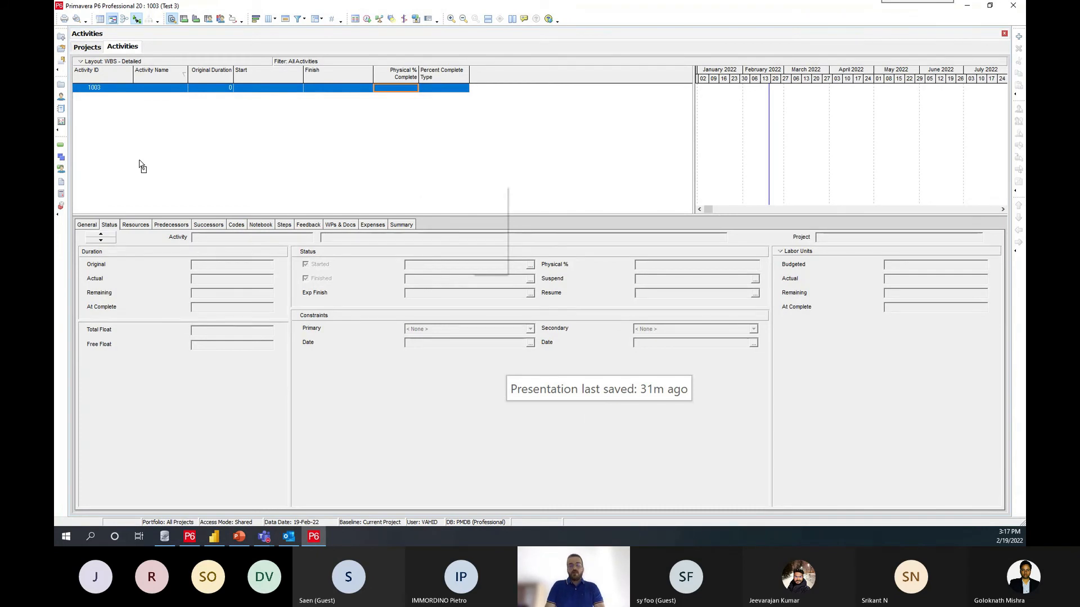
pyautogui.press('Insert')
pyautogui.press('Insert')
pyautogui.press('Insert')
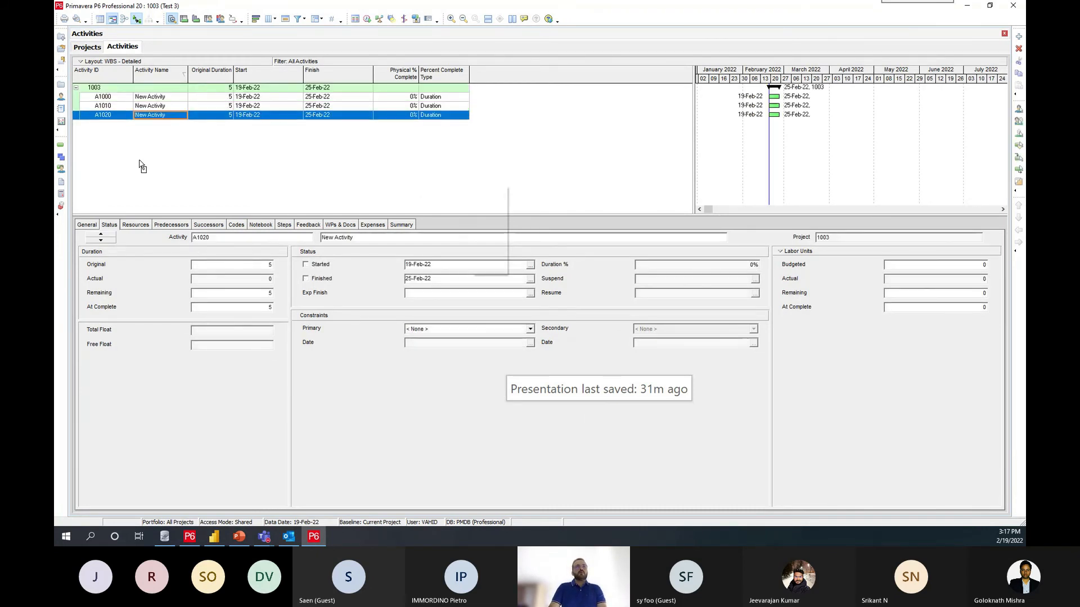
# Step: Name the three activities of project 1003 A, B and C in order
pyautogui.click(166, 97)
pyautogui.write('A')
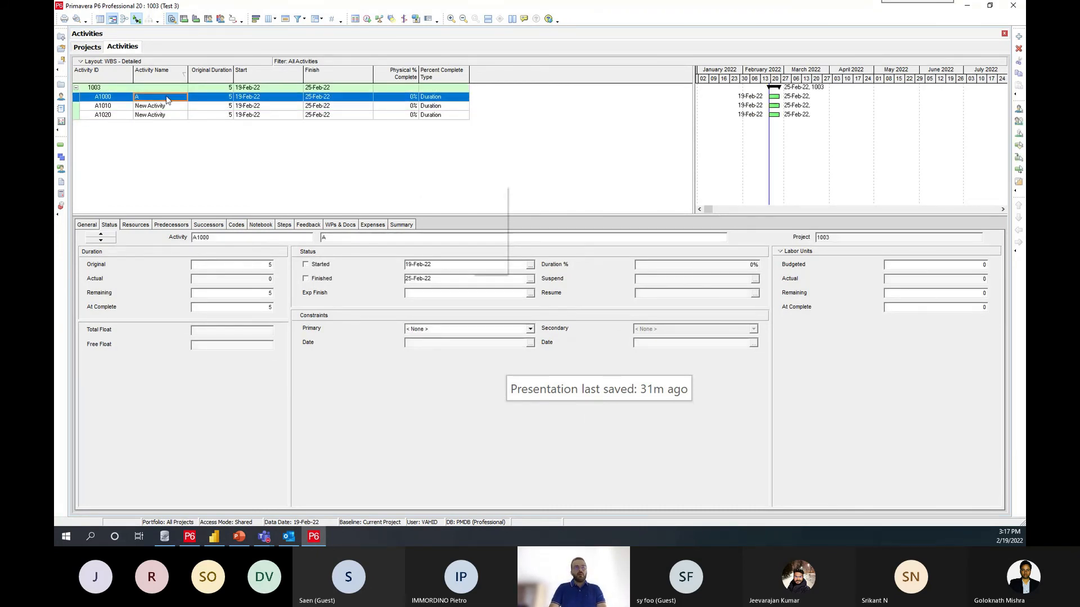
pyautogui.press('Down')
pyautogui.write('B')
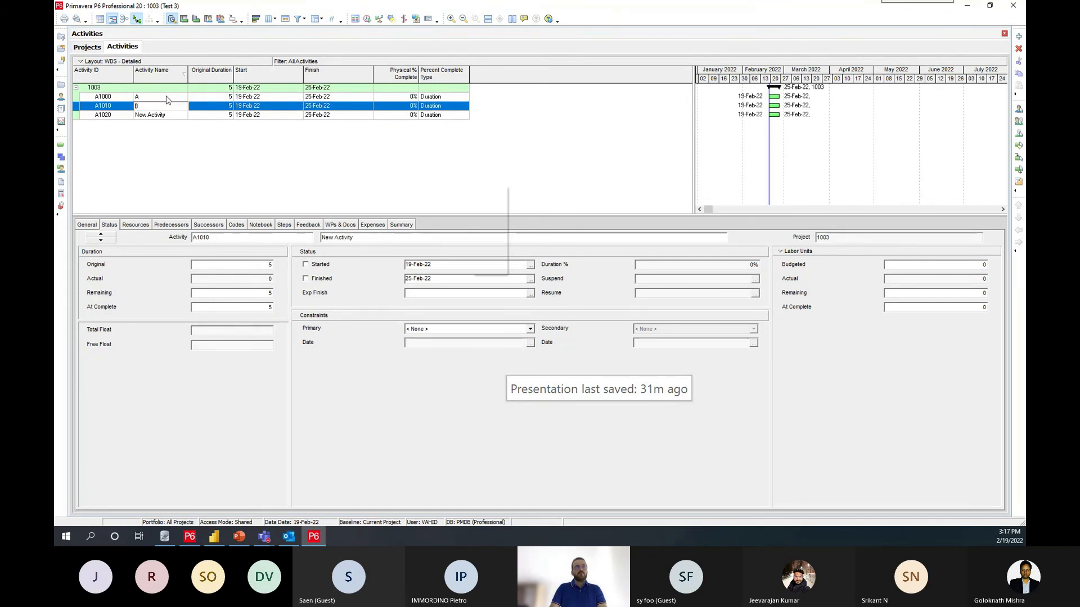
pyautogui.press('Down')
pyautogui.write('C')
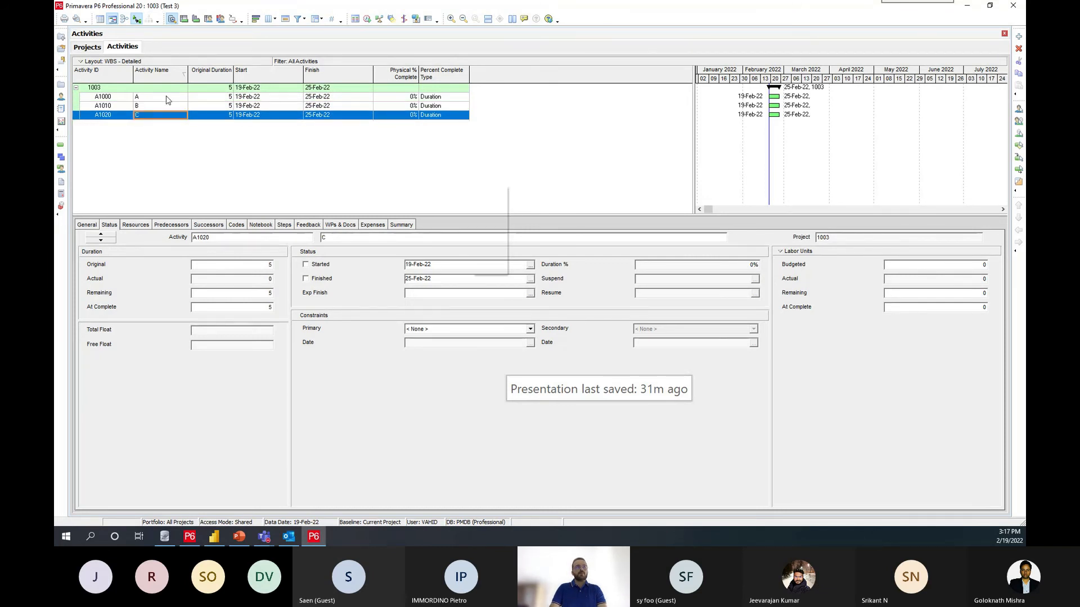
# Step: Link activities A, B and C in sequence and schedule project 1003
pyautogui.click(167, 98)
pyautogui.keyDown('shift'); pyautogui.click(174, 115); pyautogui.keyUp('shift')
pyautogui.rightClick(176, 115)
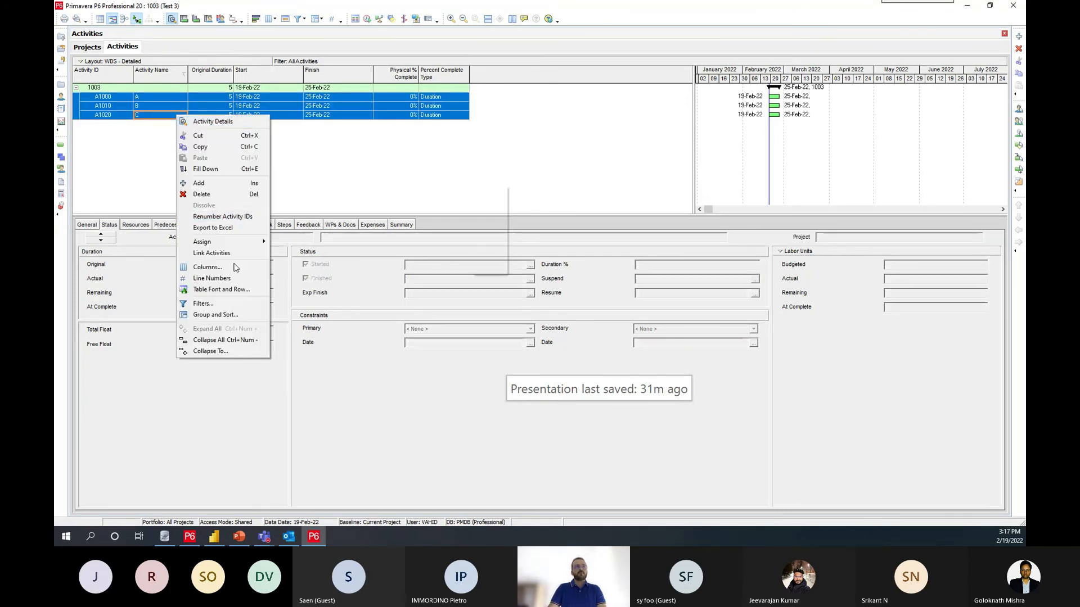
pyautogui.click(211, 253)
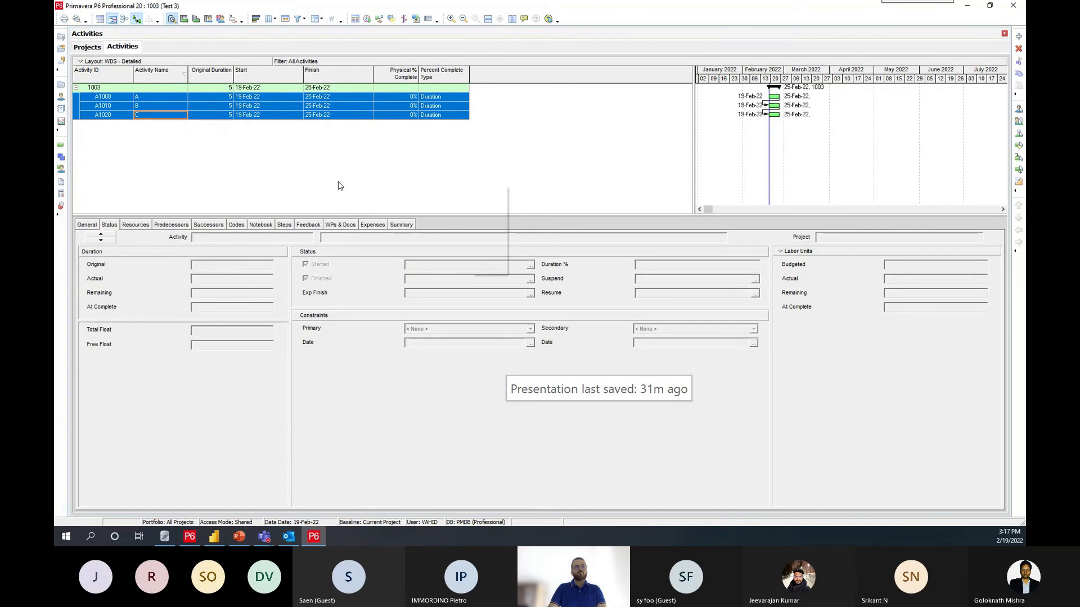
pyautogui.press('F9')
pyautogui.press('Return')
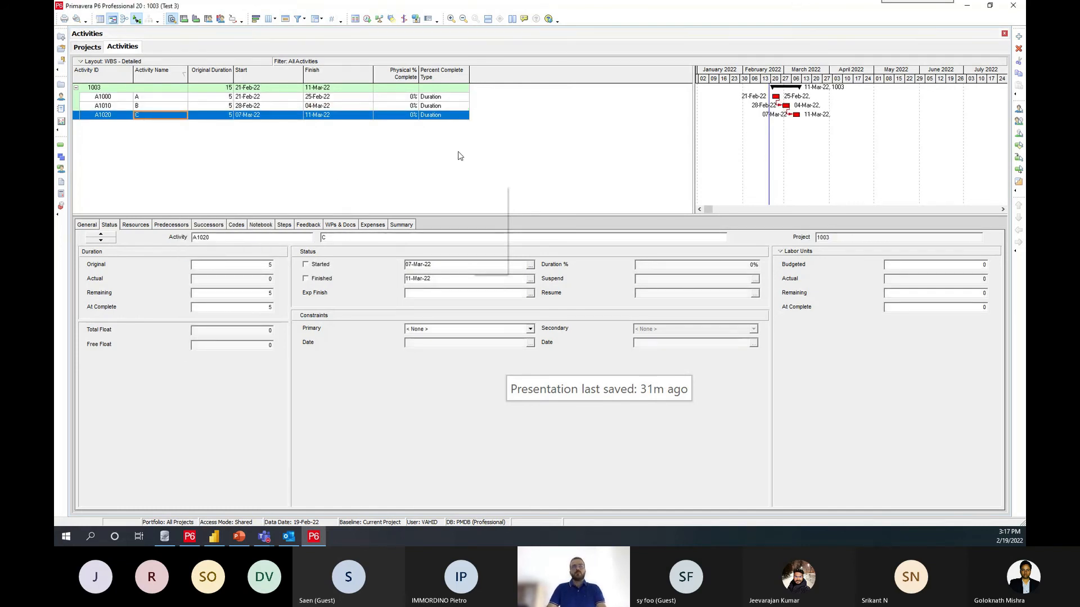
# Step: Return to the P6 project list, switch to Power BI, display the PROJECT table's data, and refresh it
pyautogui.click(61, 85)
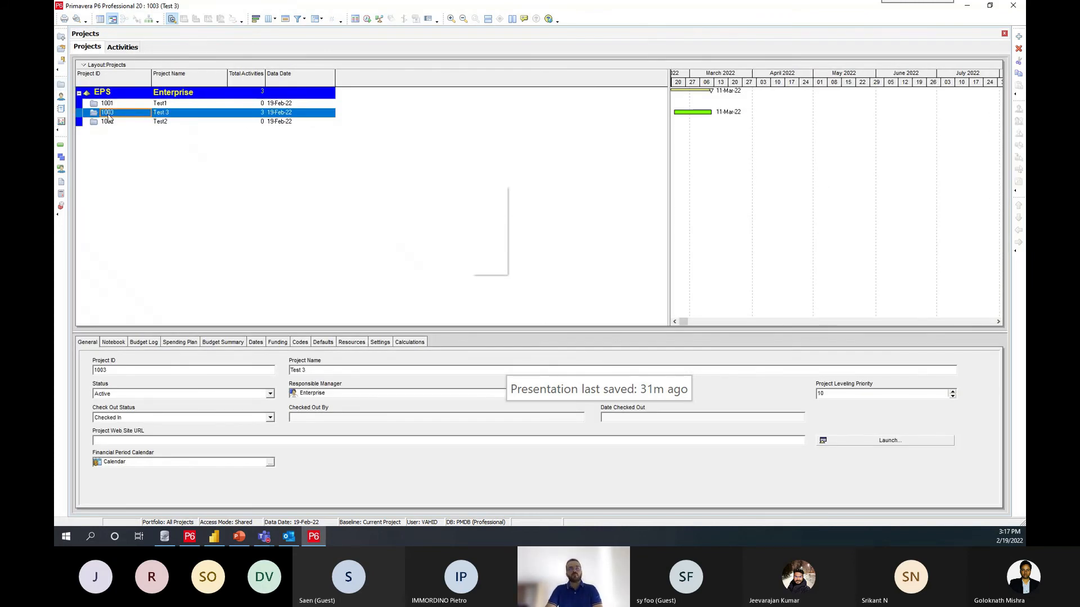
pyautogui.click(214, 537)
pyautogui.click(64, 111)
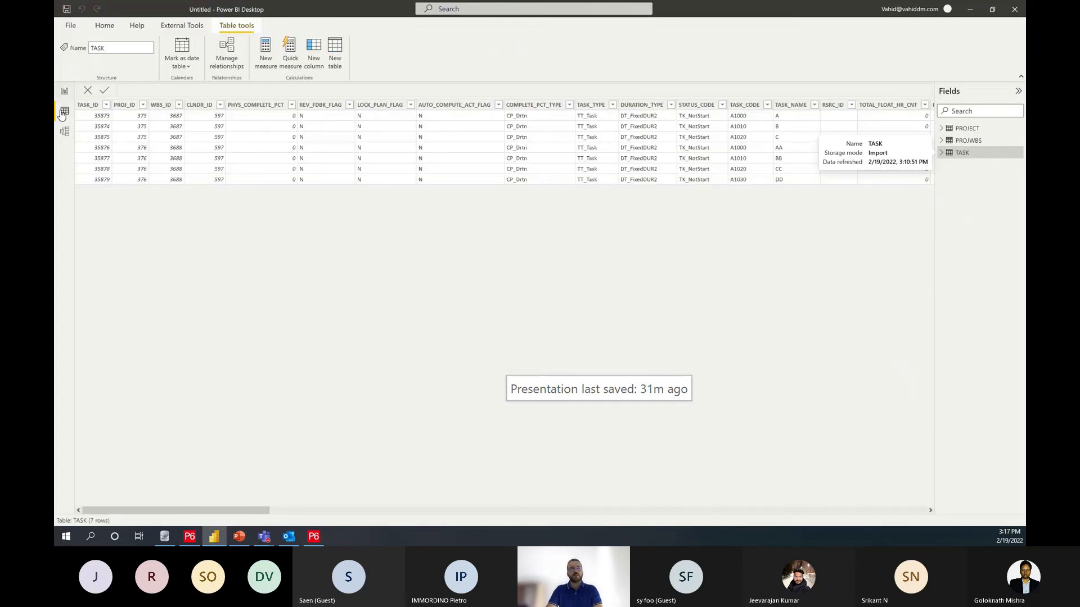
pyautogui.click(951, 129)
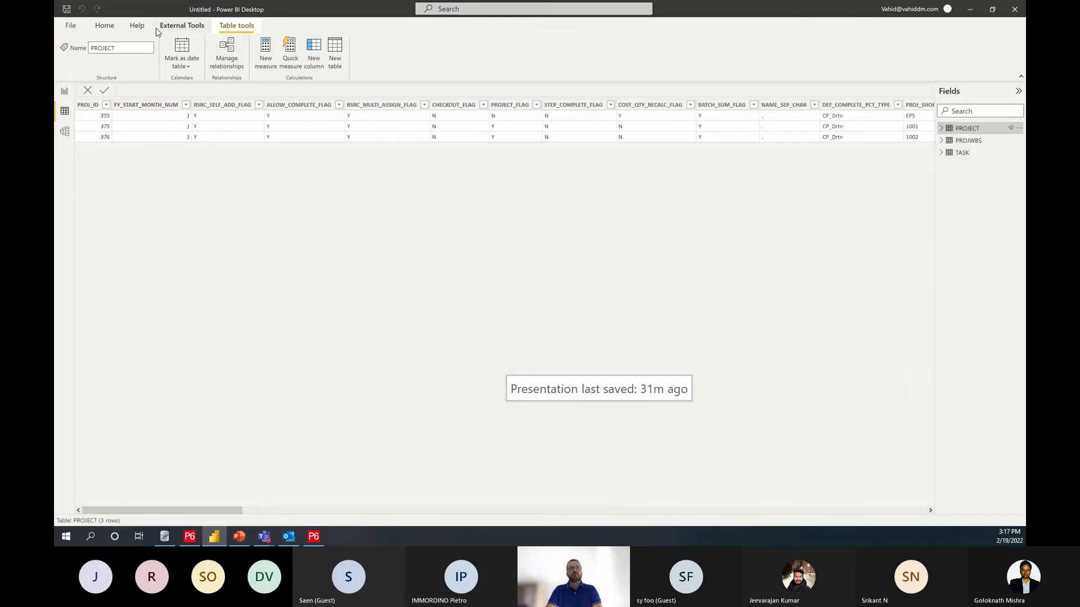
pyautogui.click(105, 26)
pyautogui.click(335, 52)
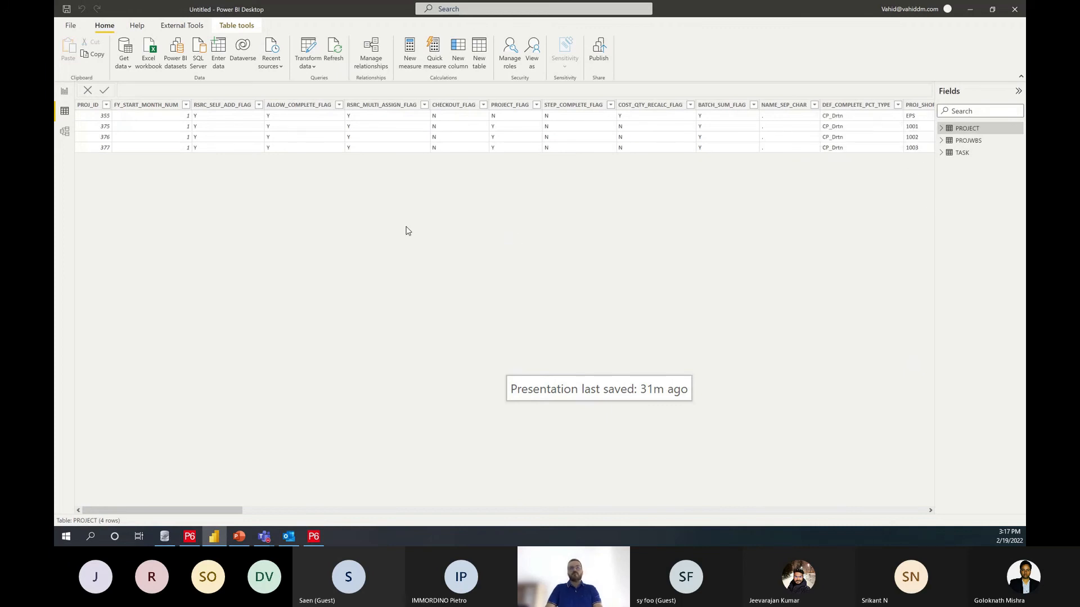
# Step: Switch to Primavera P6 and open project 1001 from the project list
pyautogui.hotkey('alt', 'Tab')
pyautogui.click(113, 107)
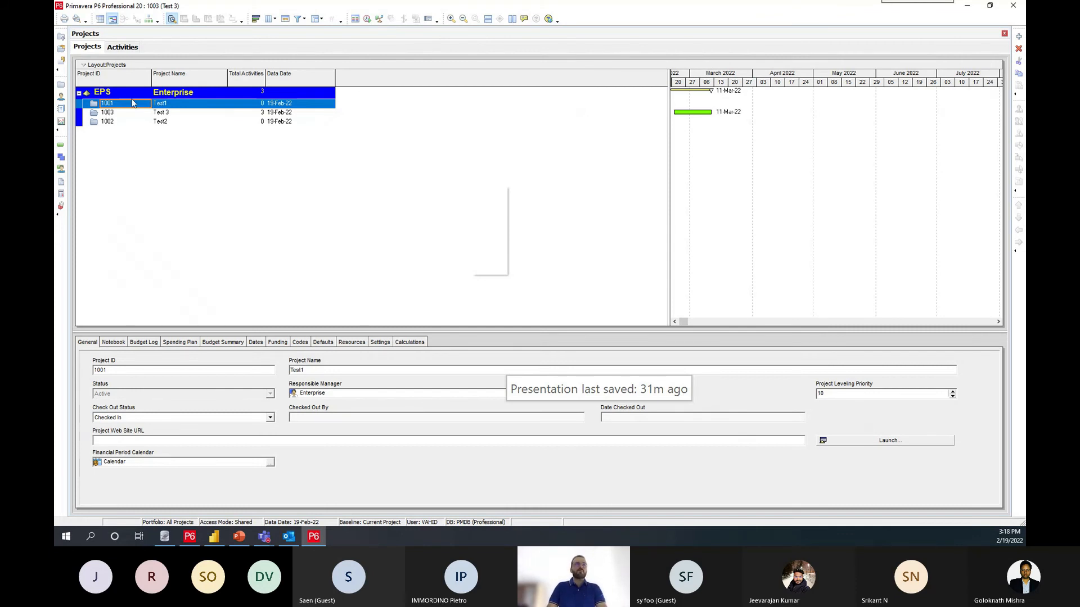
pyautogui.rightClick(108, 106)
pyautogui.click(131, 116)
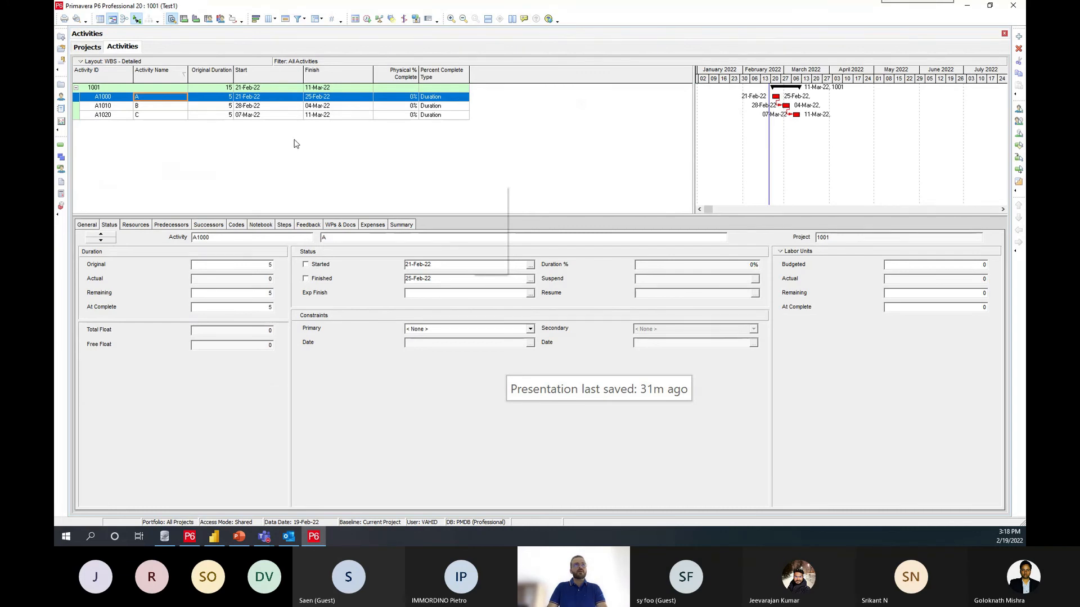
# Step: Clear away the Power BI, SQLiteStudio and spare P6 login windows, and bring the P6 project window back maximized
pyautogui.moveTo(917, 6); pyautogui.dragTo(800, 150)
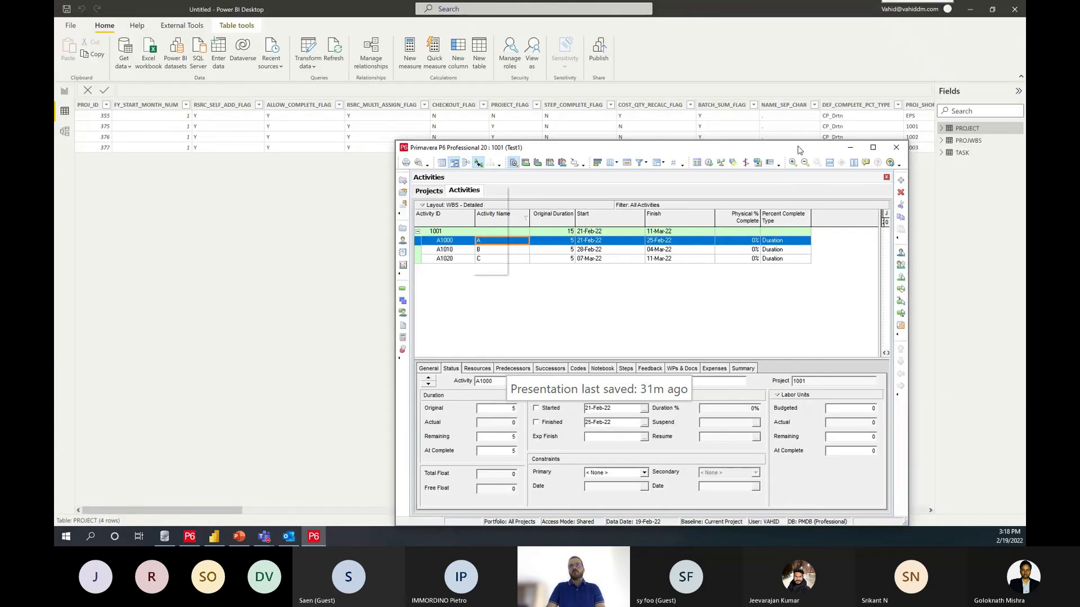
pyautogui.click(969, 9)
pyautogui.click(664, 81)
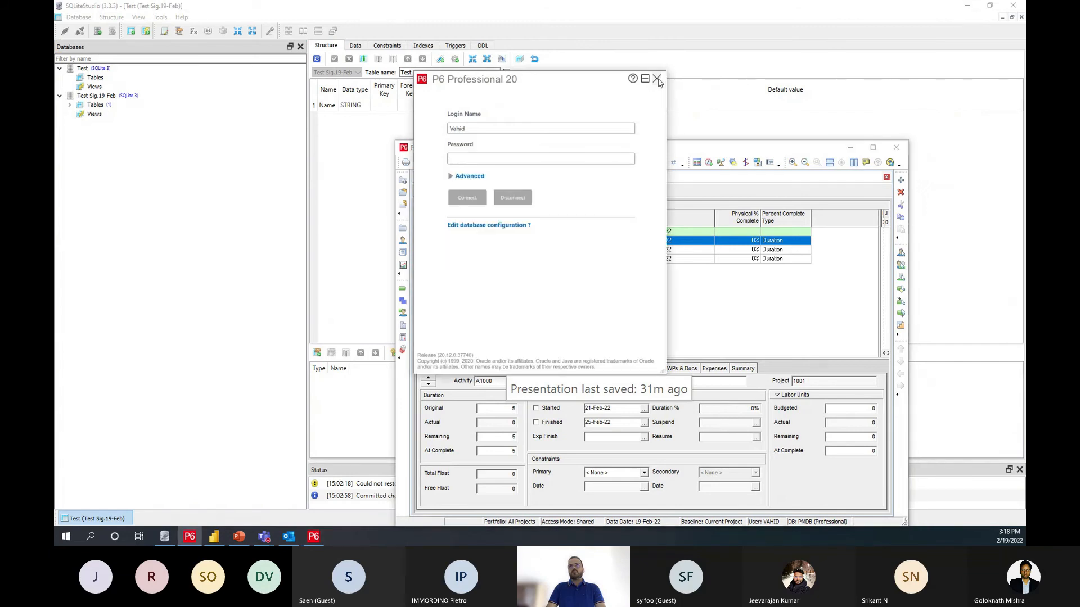
pyautogui.click(657, 82)
pyautogui.click(965, 7)
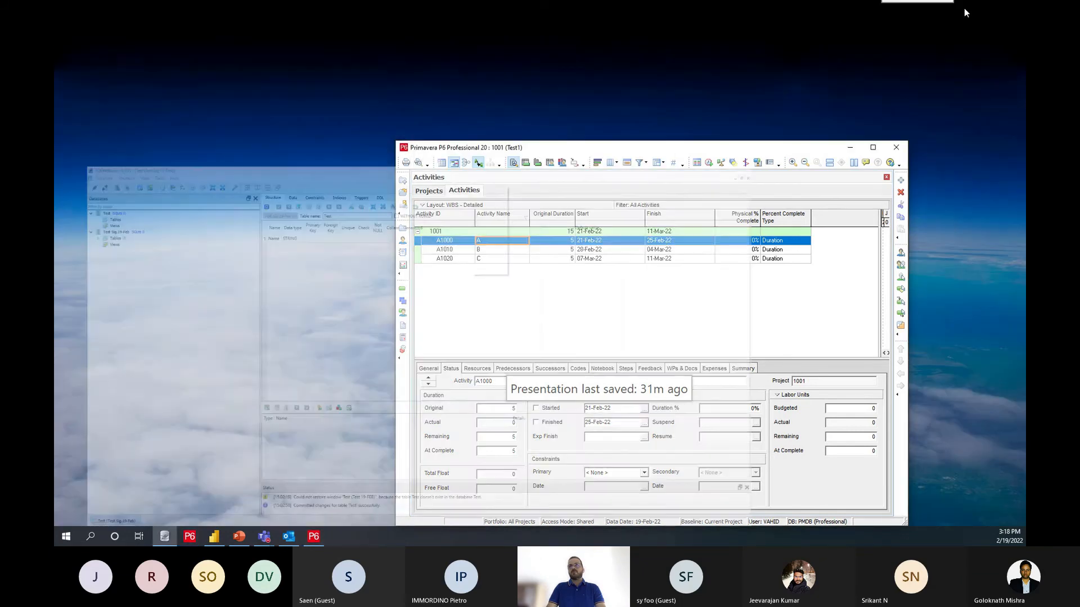
pyautogui.moveTo(669, 147); pyautogui.dragTo(464, 273)
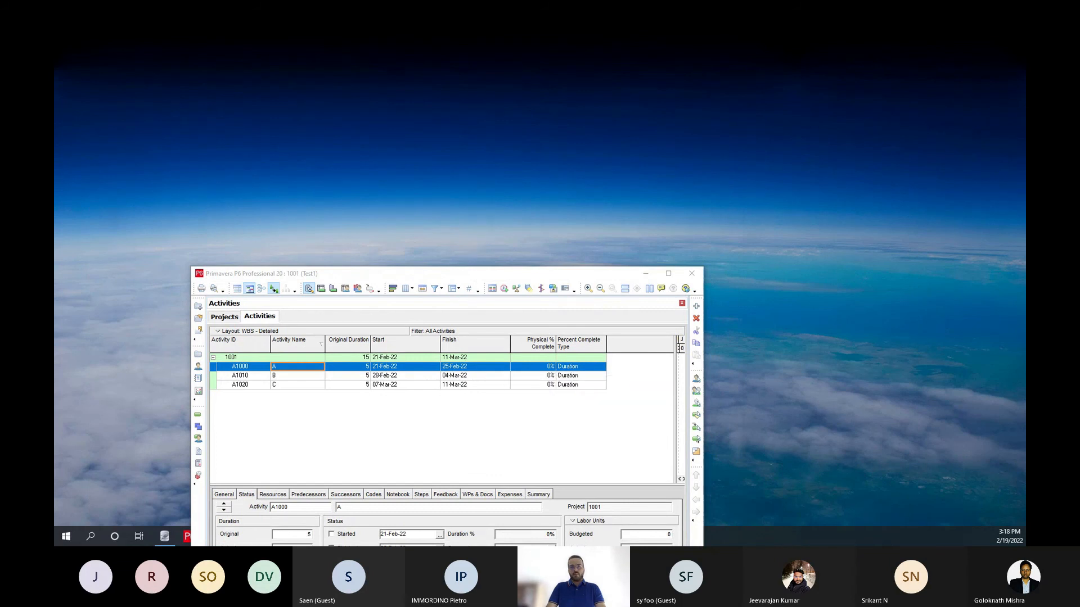
pyautogui.click(645, 273)
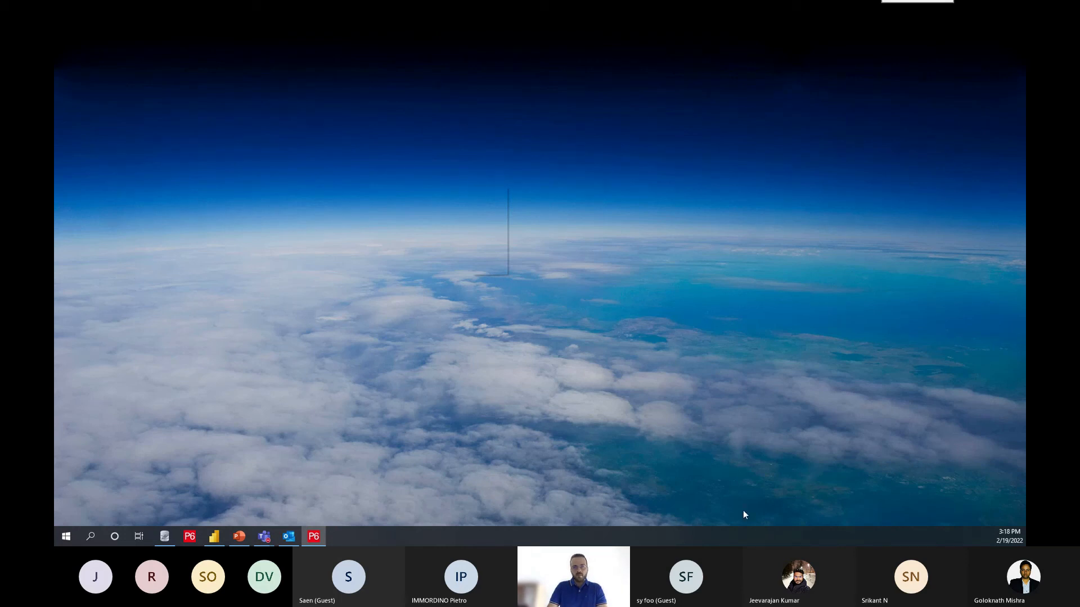
pyautogui.click(313, 537)
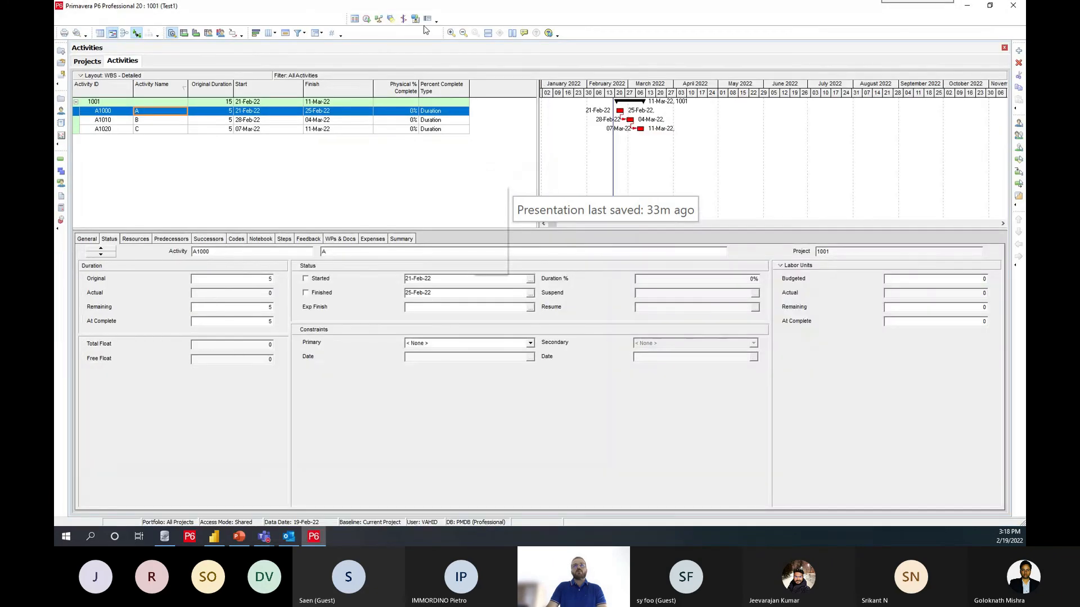
# Step: Reposition the floating toolbar row above the Activities view and turn on the Action toolbar
pyautogui.moveTo(345, 17)
pyautogui.mouseDown()
pyautogui.moveTo(345, 46)
pyautogui.moveTo(349, 15)
pyautogui.moveTo(350, 27)
pyautogui.mouseUp()
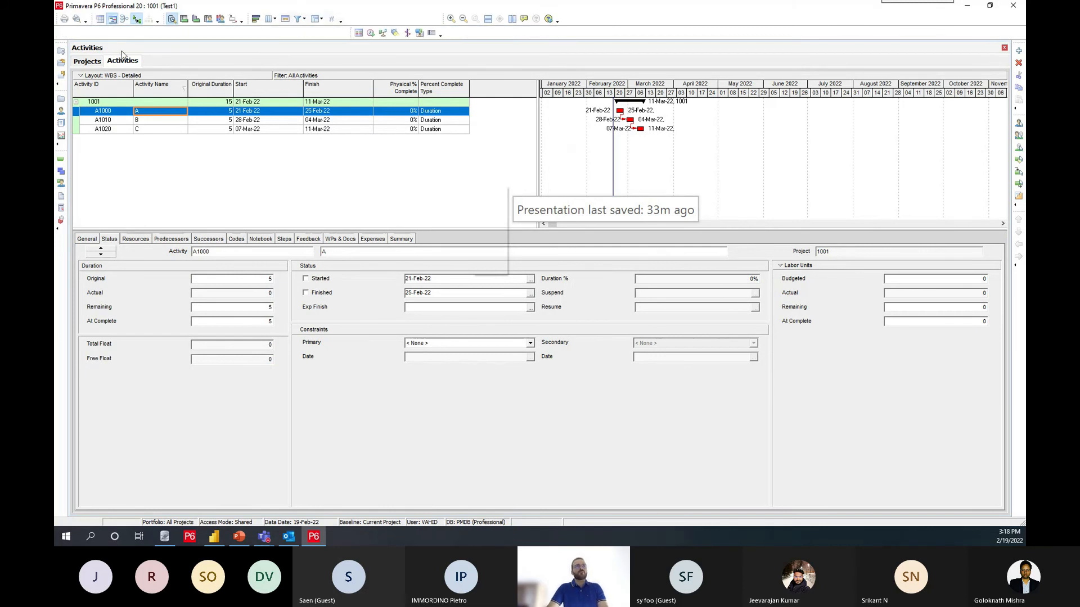
pyautogui.rightClick(193, 7)
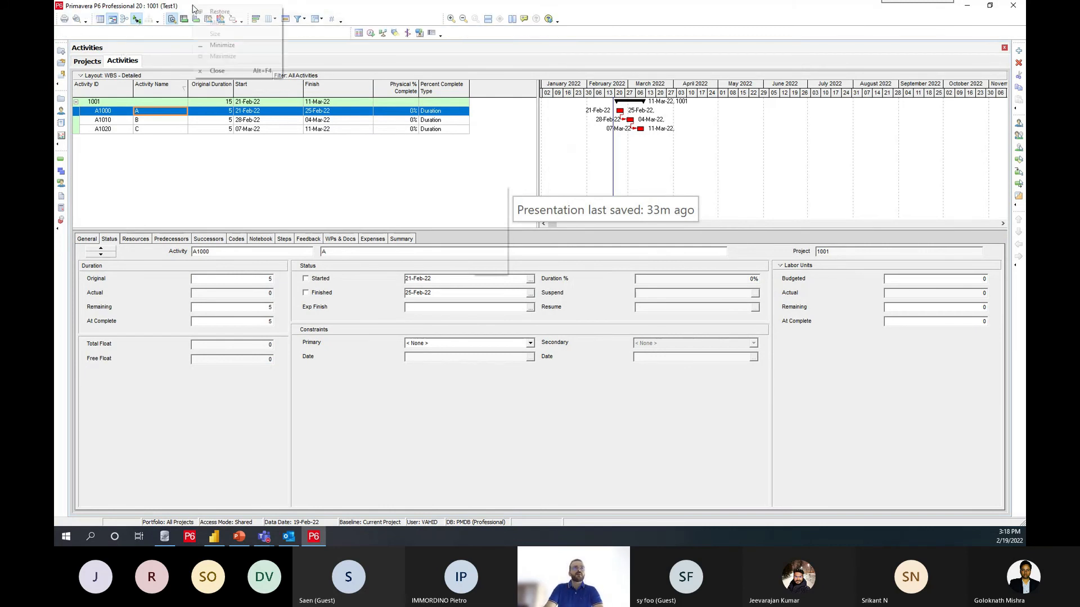
pyautogui.rightClick(147, 24)
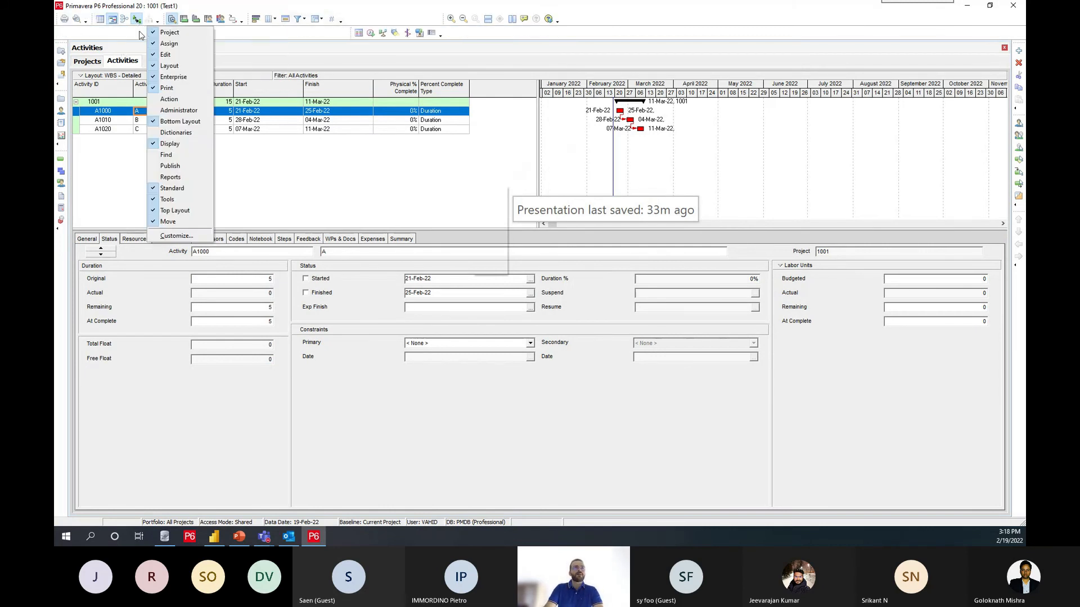
pyautogui.click(170, 99)
# Step: Turn on the Find toolbar in the toolbar customization settings
pyautogui.rightClick(156, 36)
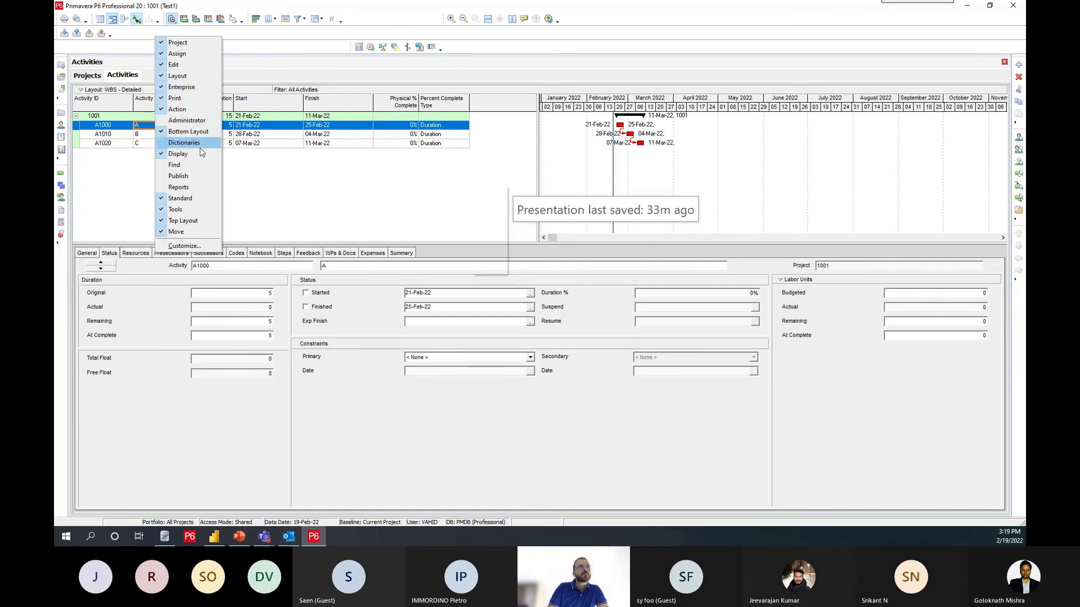
pyautogui.click(185, 246)
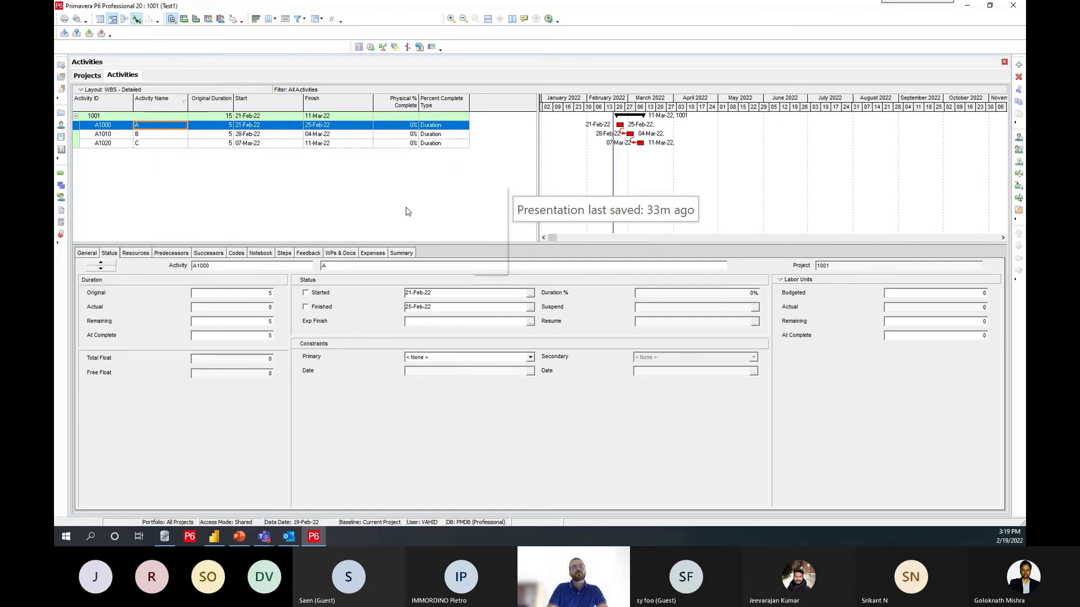
pyautogui.scroll(-1, 470, 301)
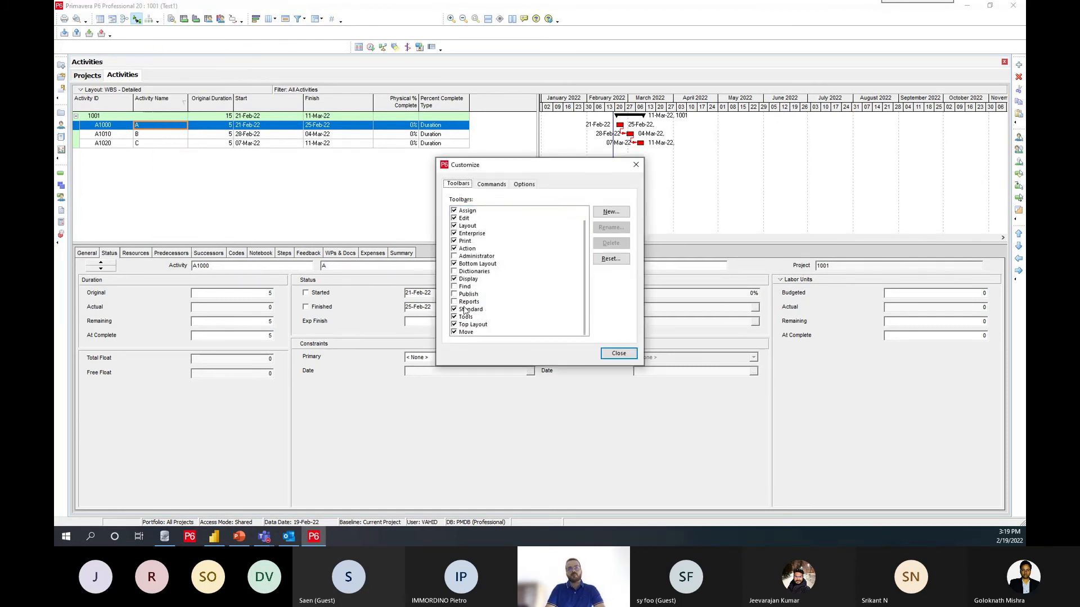
pyautogui.click(455, 279)
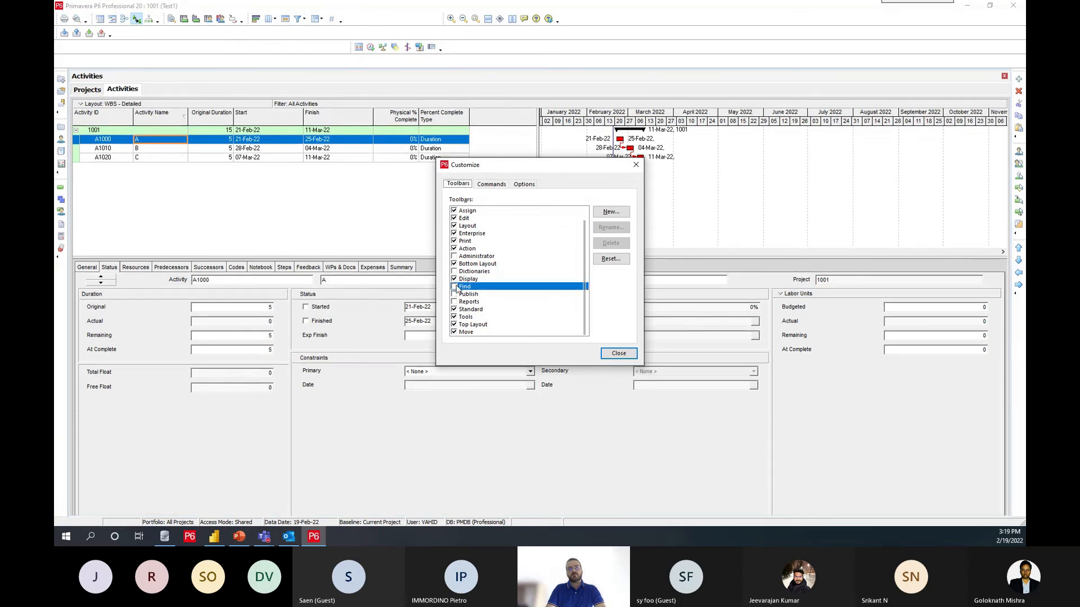
pyautogui.click(618, 353)
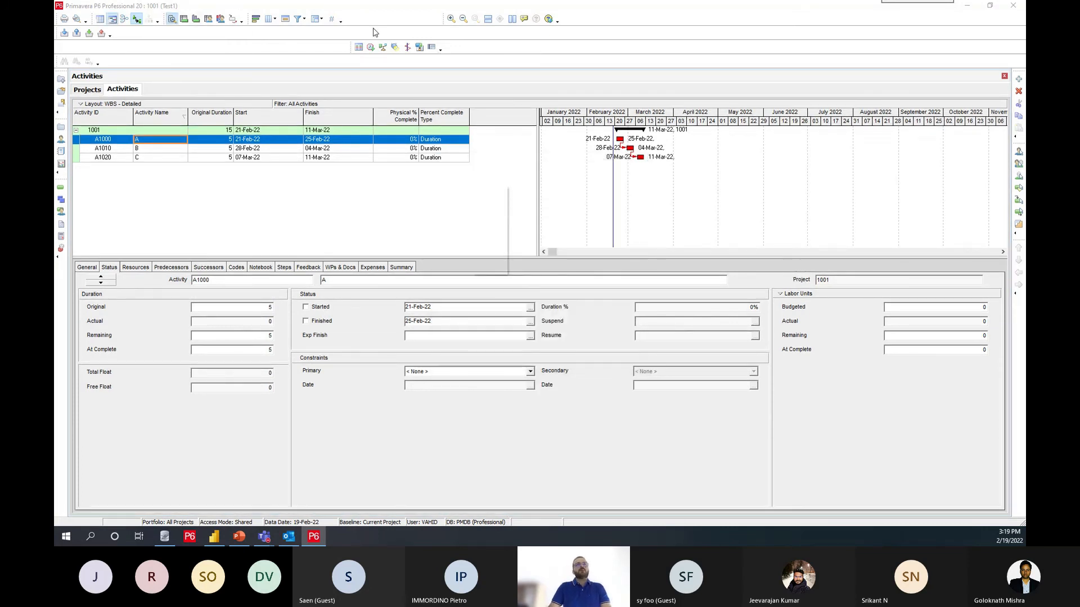
# Step: Look through the toolbar customization options and the File, Edit and View command categories for the missing menu bar
pyautogui.click(341, 21)
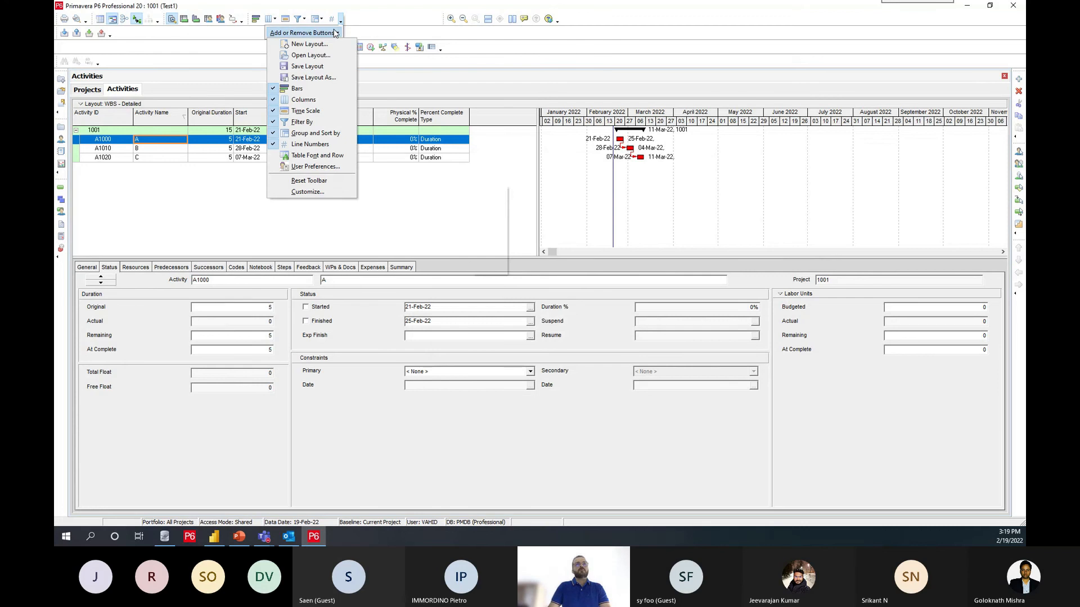
pyautogui.click(311, 193)
pyautogui.click(526, 185)
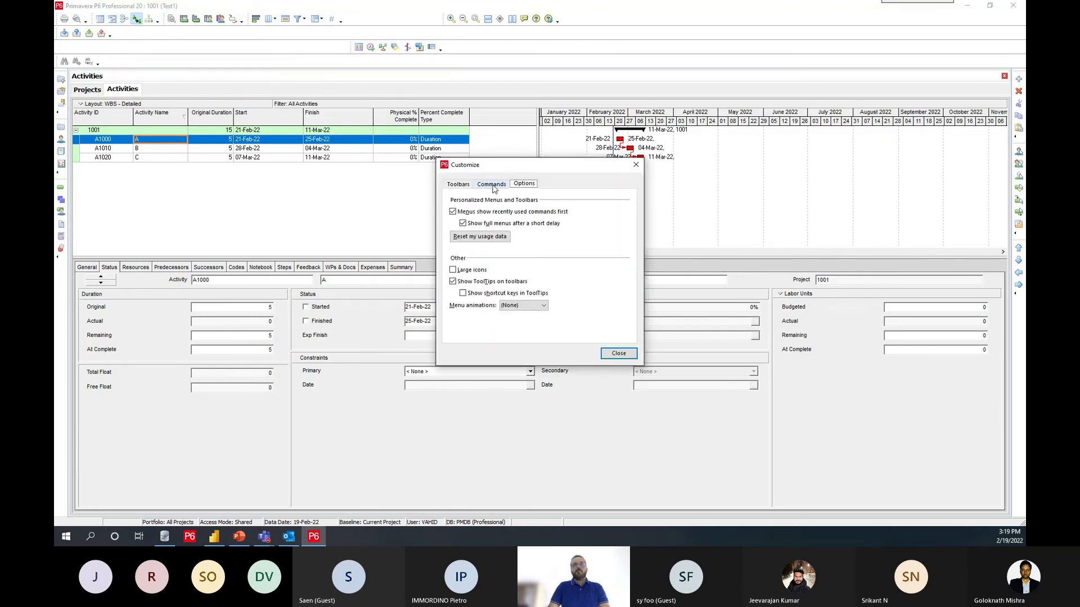
pyautogui.click(492, 185)
pyautogui.click(467, 236)
pyautogui.click(459, 225)
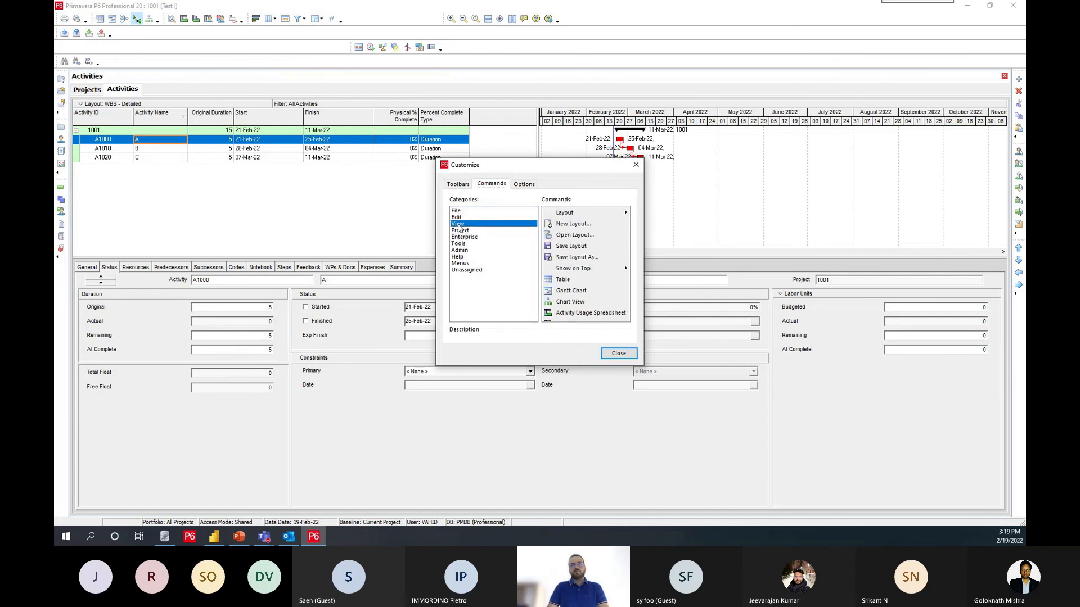
pyautogui.click(456, 211)
pyautogui.scroll(-3, 570, 253)
pyautogui.click(459, 218)
pyautogui.click(461, 225)
pyautogui.scroll(-6, 569, 262)
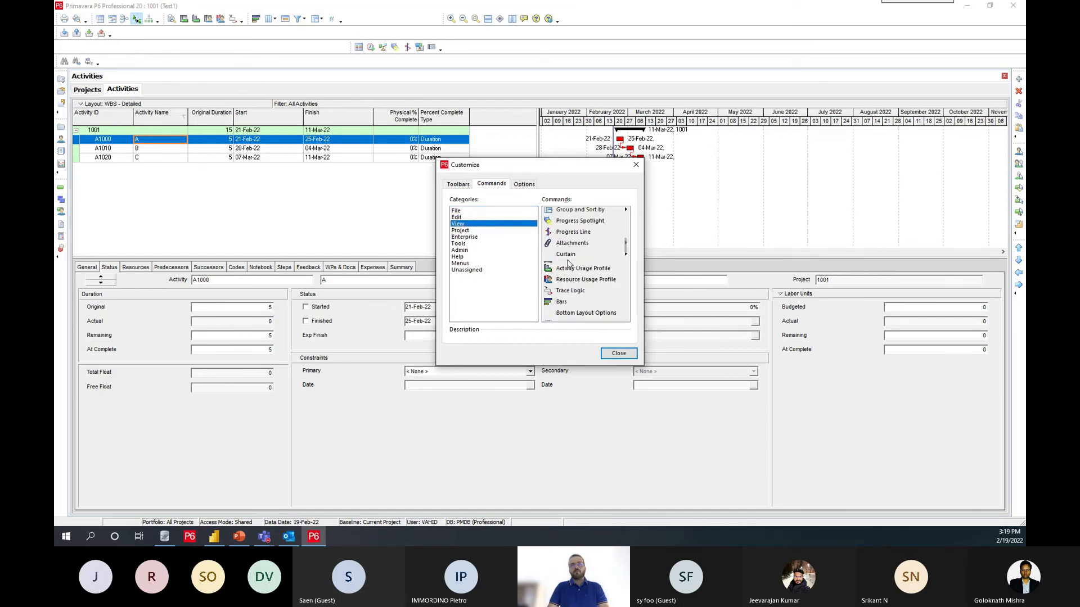
pyautogui.scroll(-8, 568, 262)
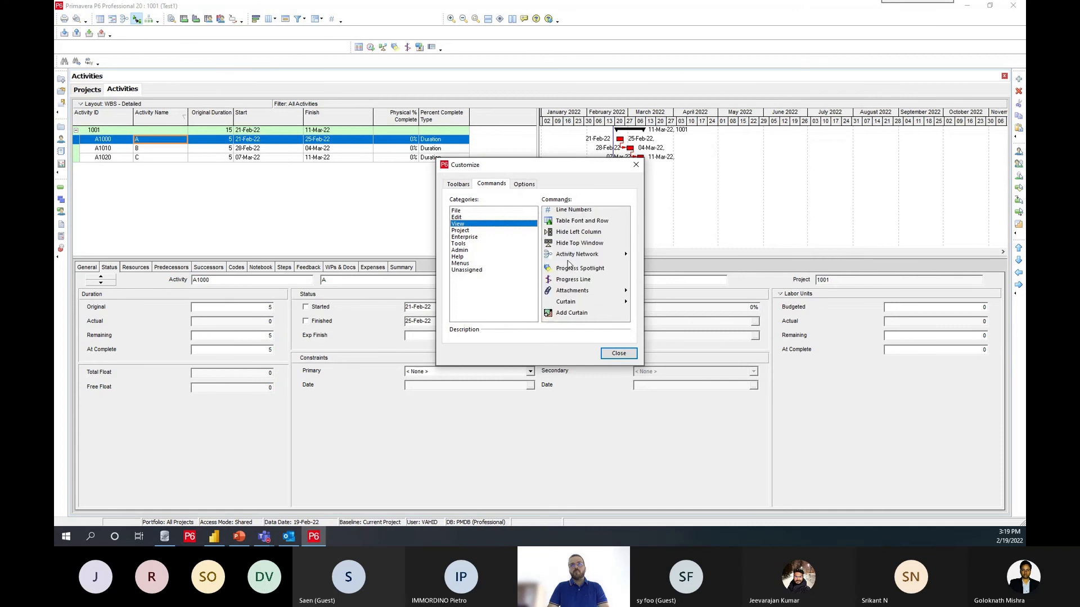
pyautogui.scroll(-2, 569, 263)
pyautogui.scroll(8, 569, 263)
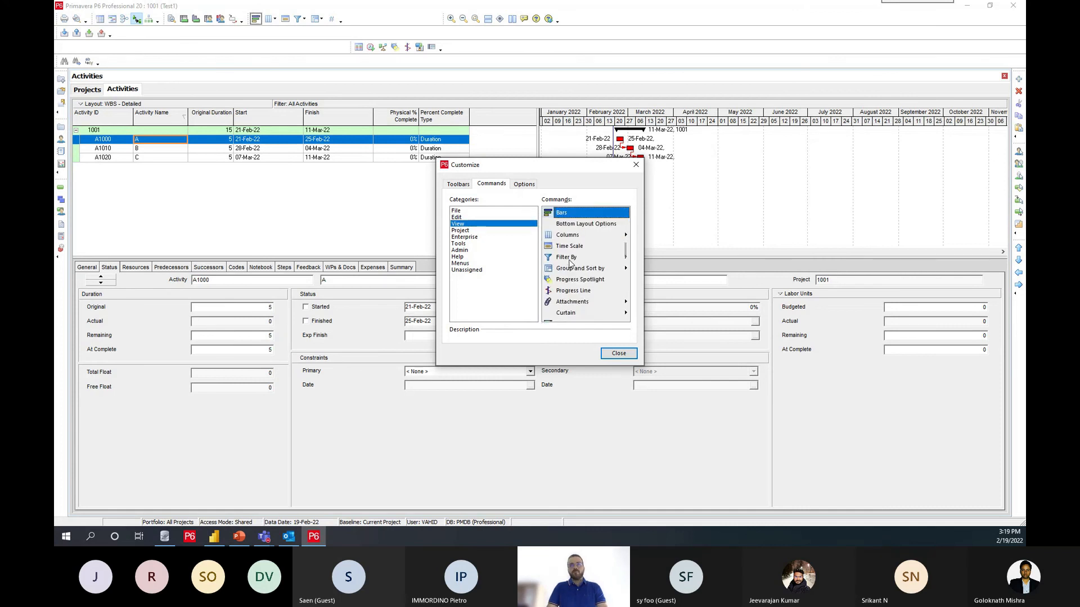
# Step: Examine the Project, Enterprise, Tools and Menus command categories in the customization settings, and close them
pyautogui.click(460, 230)
pyautogui.click(584, 224)
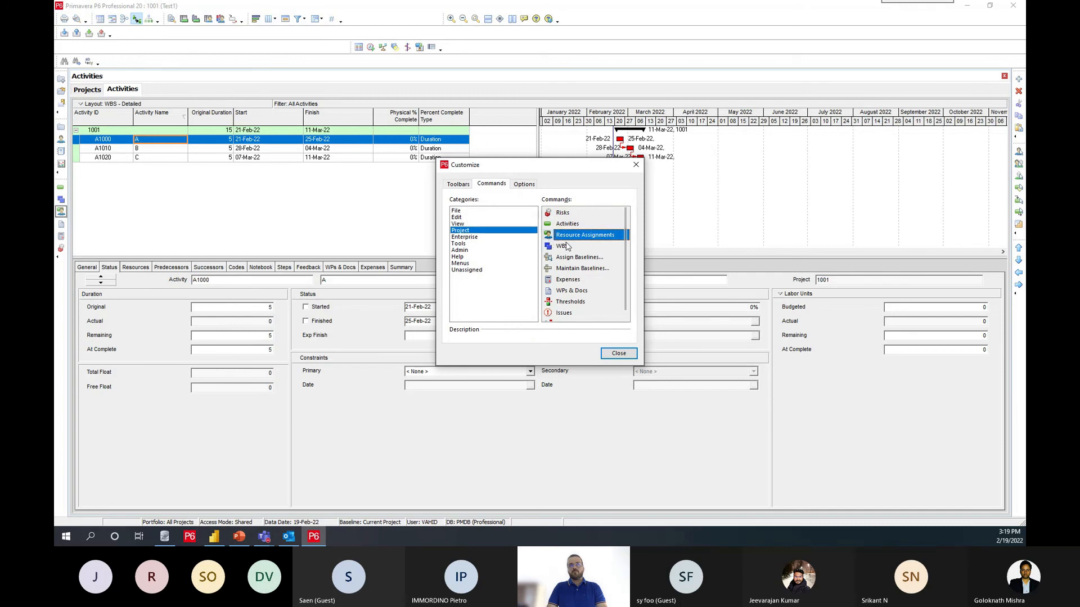
pyautogui.click(477, 237)
pyautogui.click(569, 246)
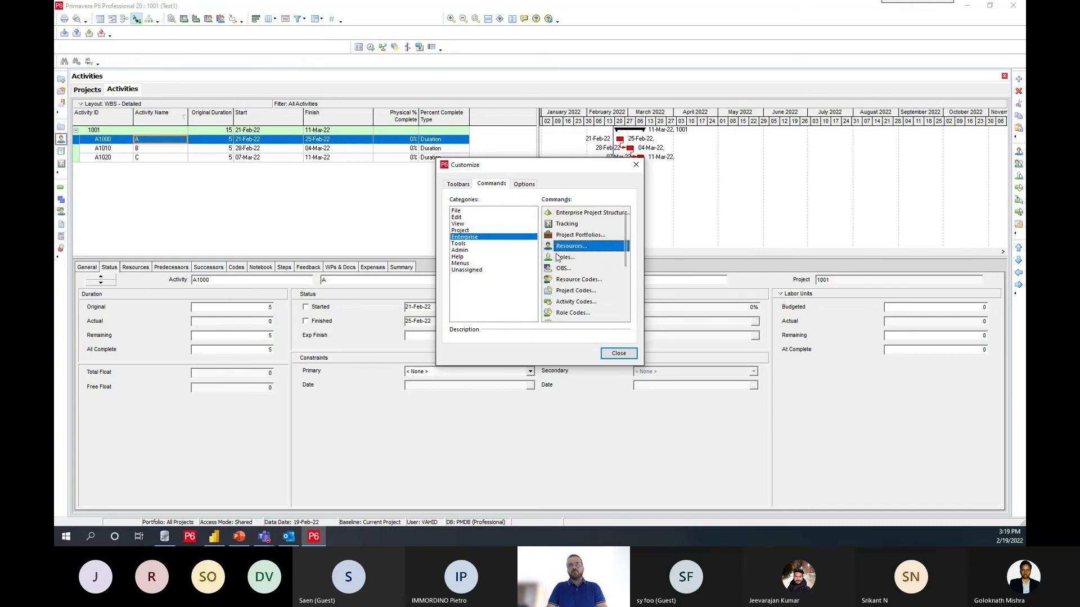
pyautogui.click(458, 243)
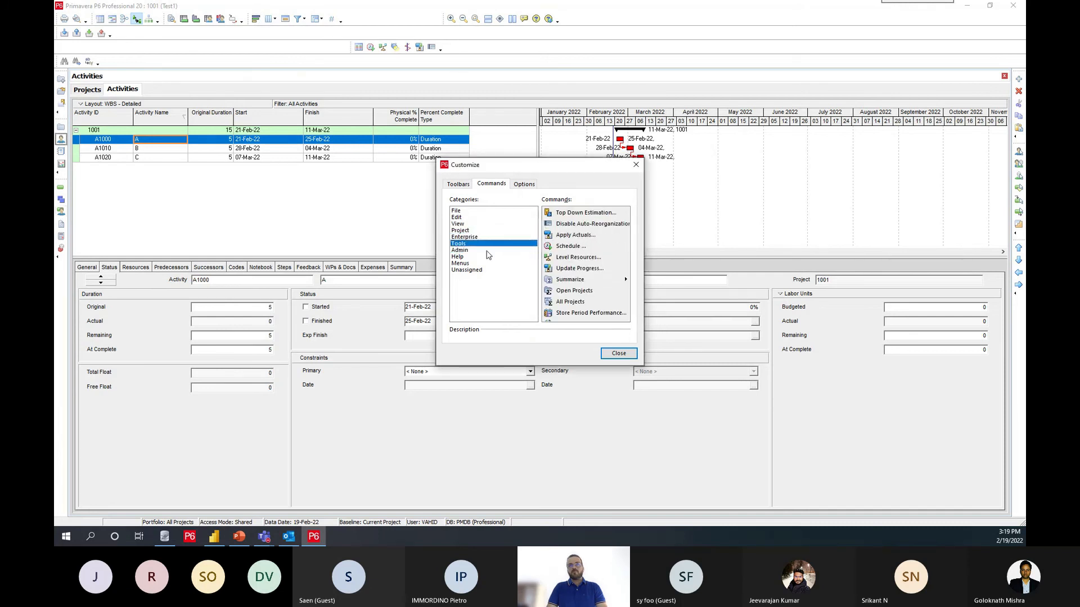
pyautogui.scroll(-3, 566, 291)
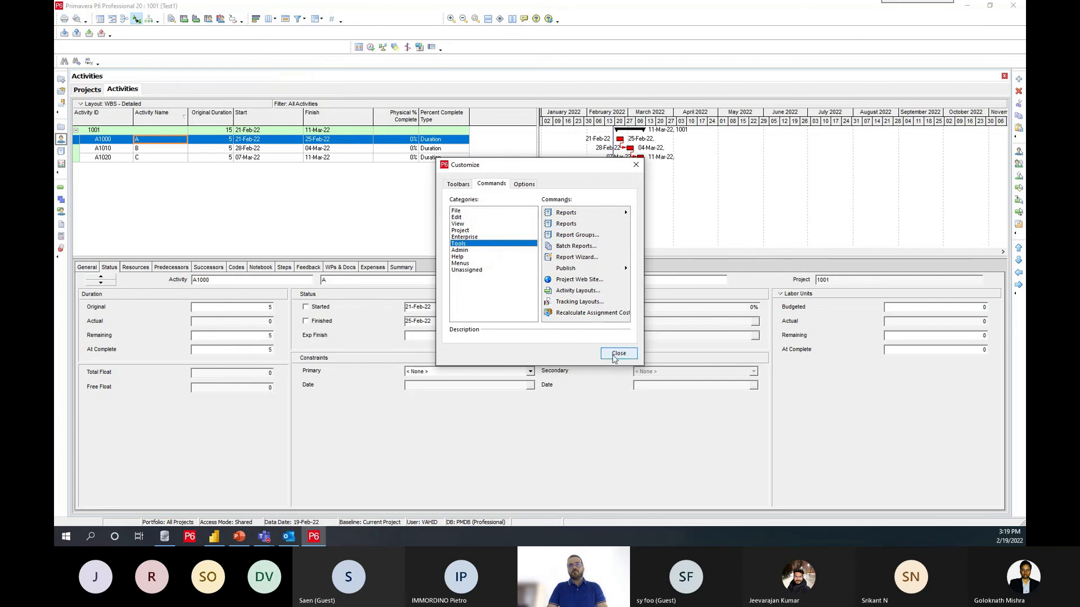
pyautogui.click(477, 263)
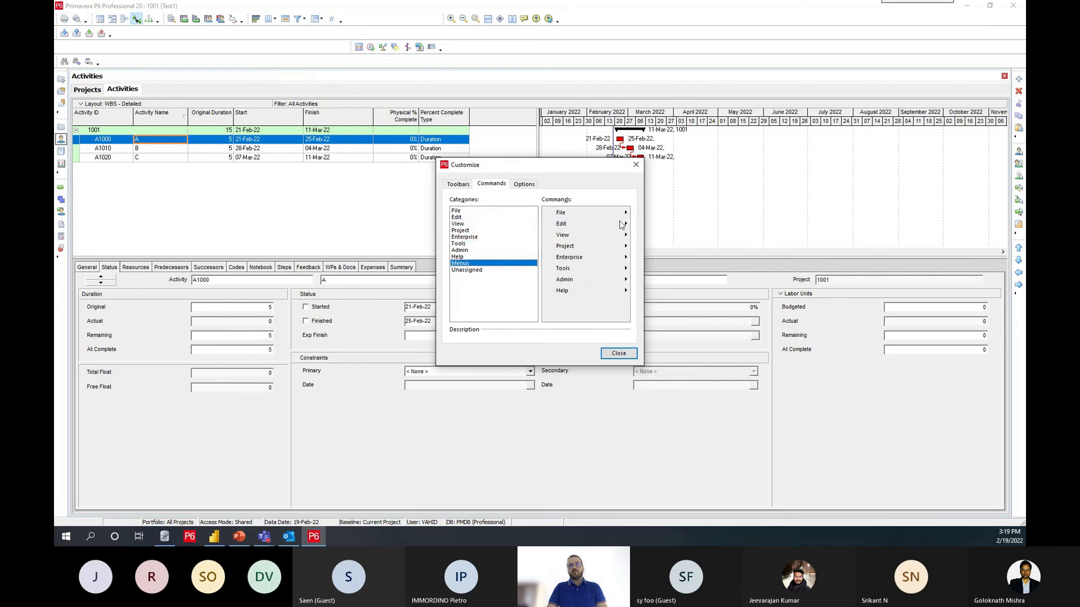
pyautogui.click(629, 234)
pyautogui.click(625, 246)
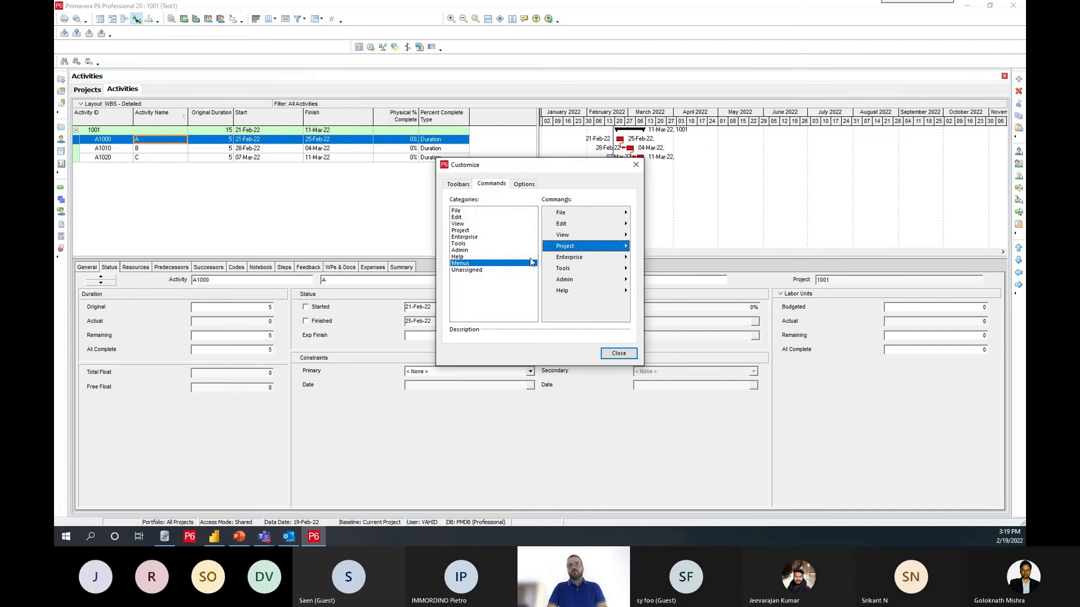
pyautogui.click(619, 353)
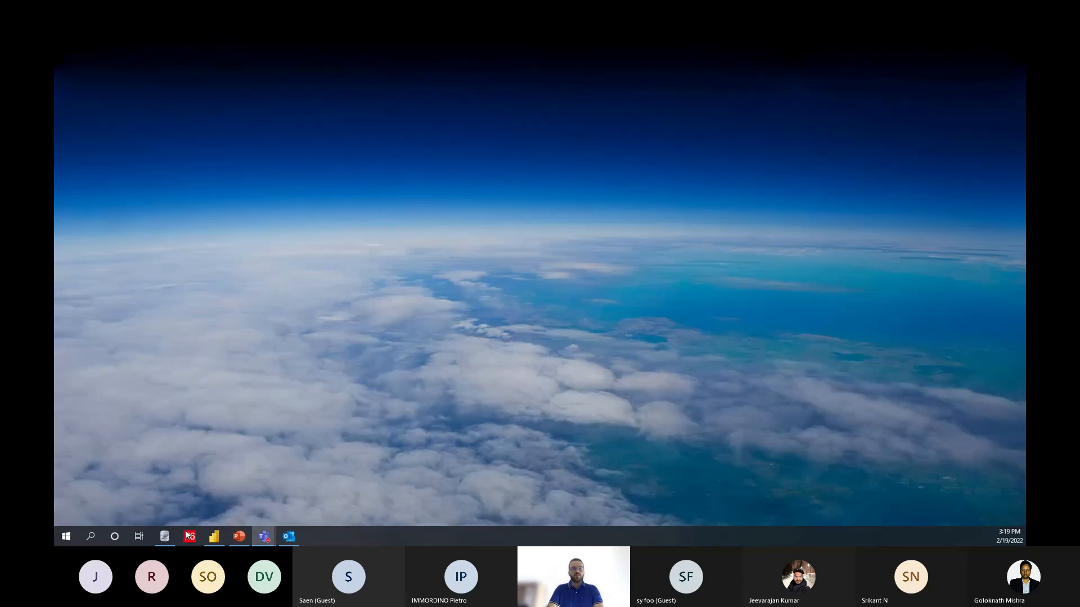
# Step: Restart P6 Professional and log in with the account password
pyautogui.click(189, 536)
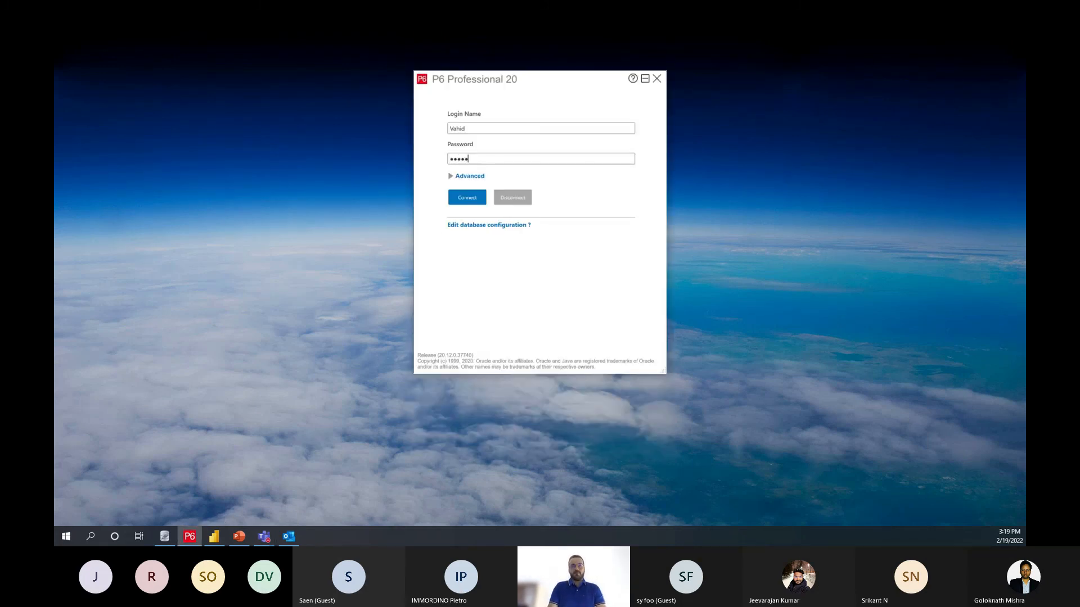
pyautogui.doubleClick(469, 160)
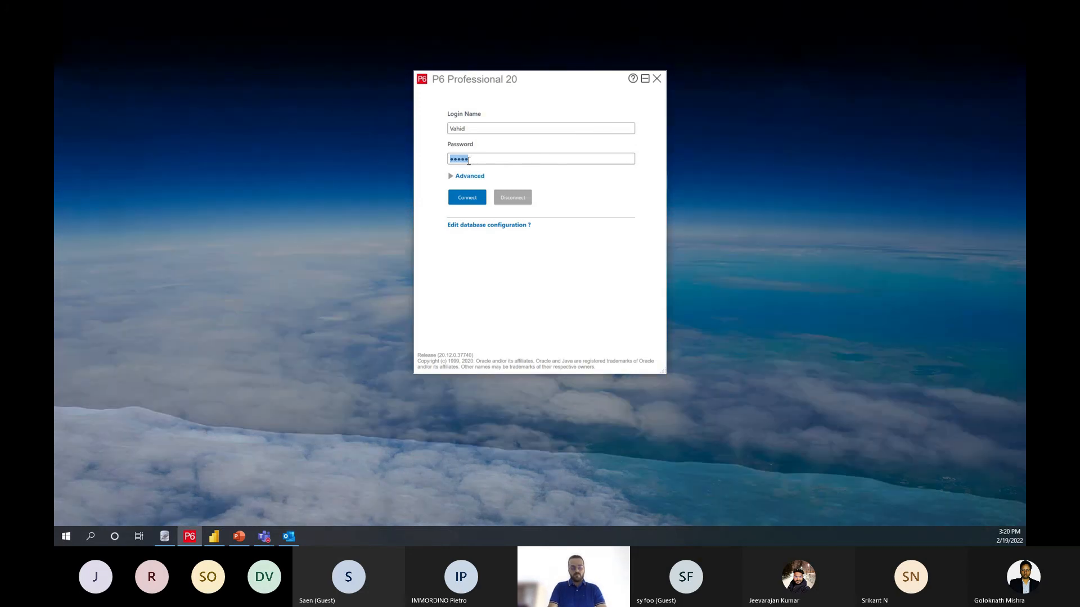
pyautogui.press('BackSpace')
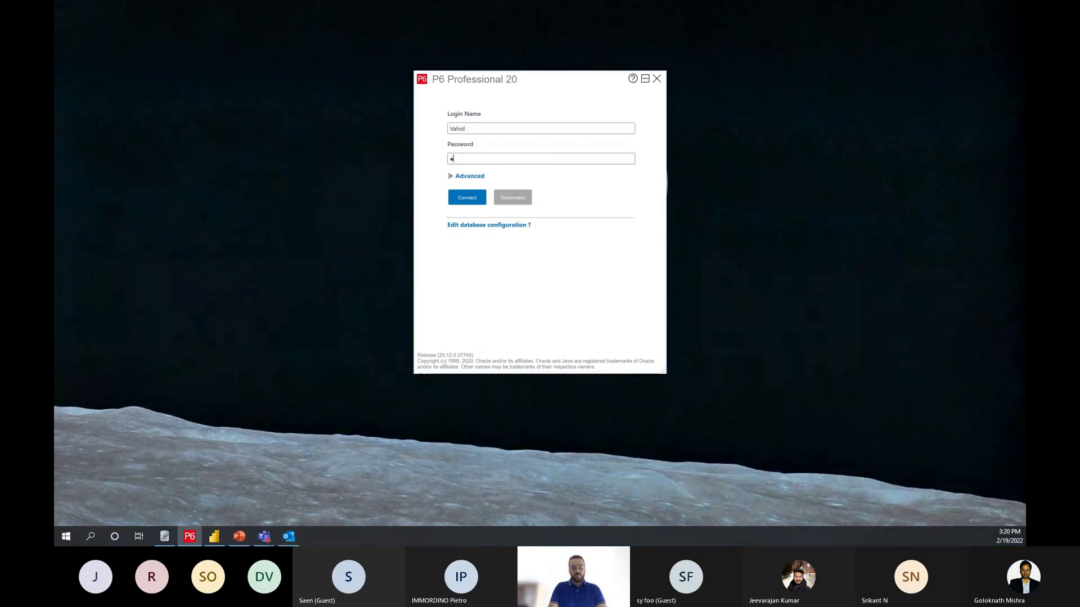
pyautogui.write('•••••••••')
pyautogui.press('Return')
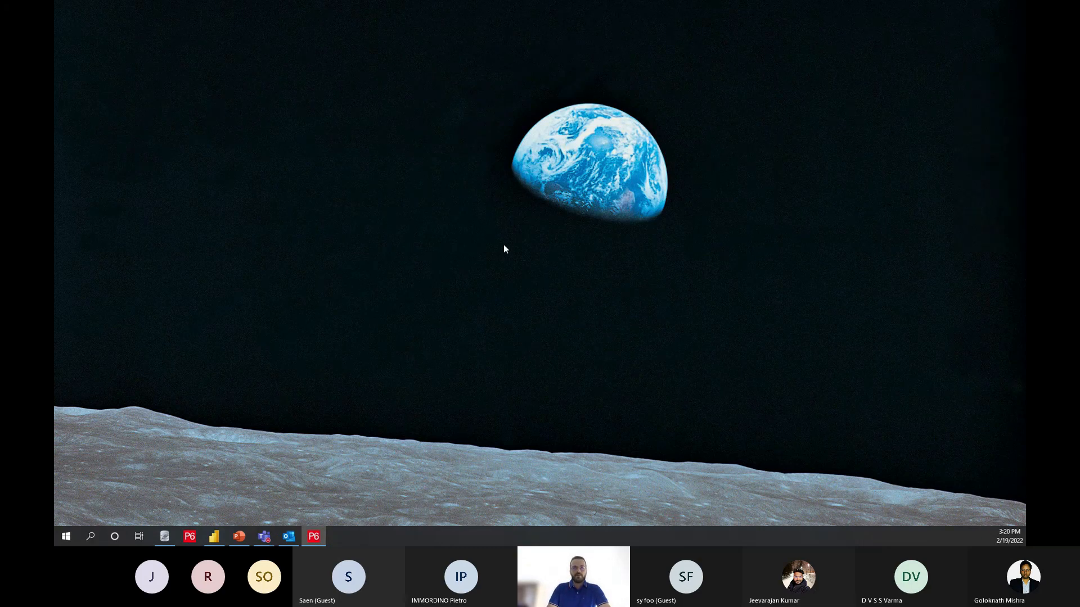
# Step: Bring up the reopened P6 window and display the project list
pyautogui.moveTo(725, 544); pyautogui.dragTo(582, 0)
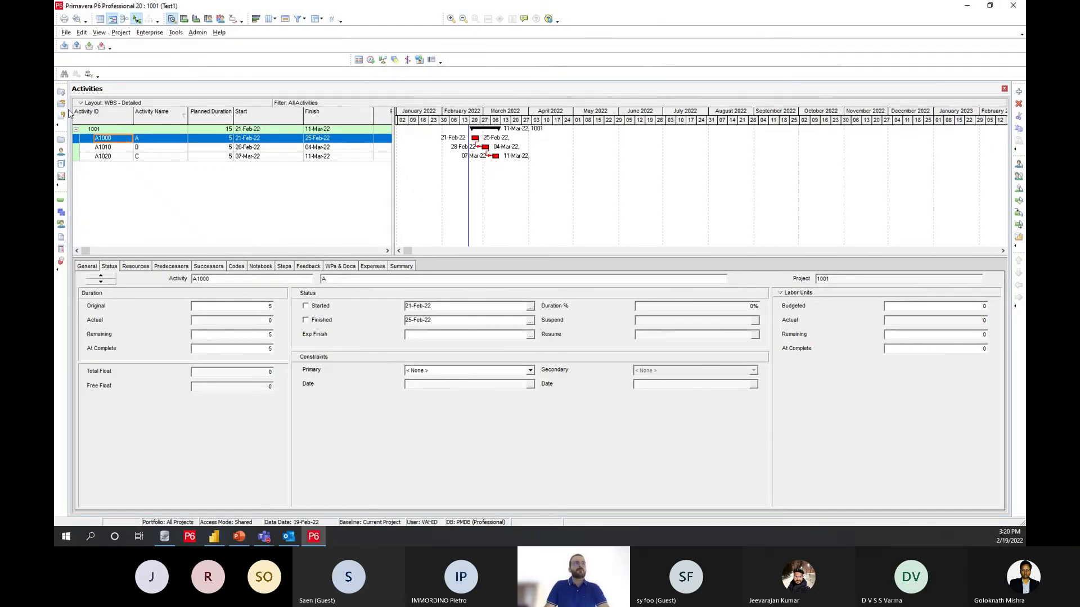
pyautogui.click(61, 139)
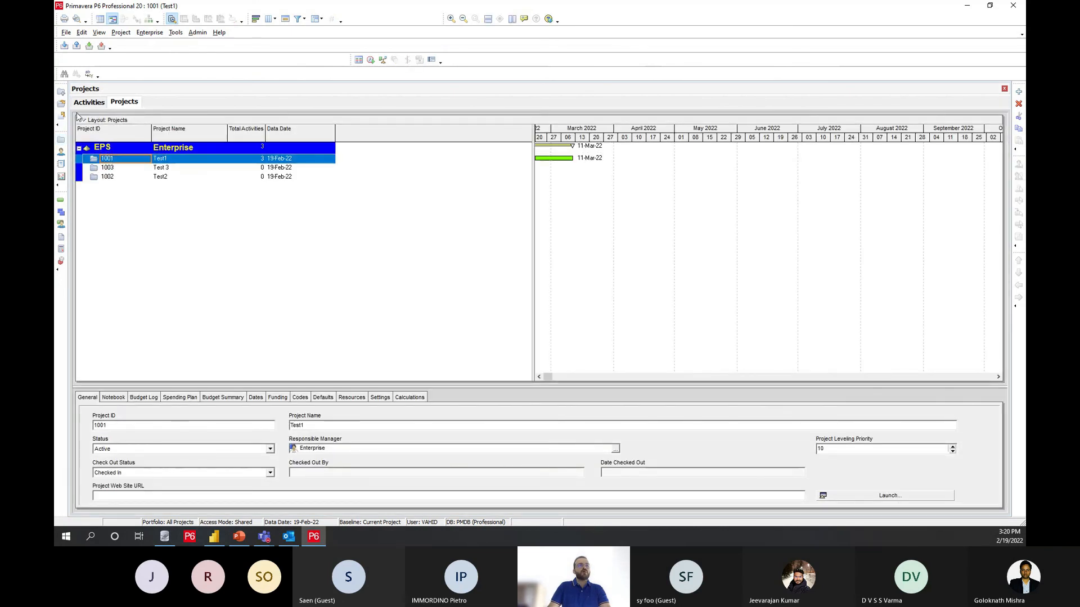
# Step: Convert project 1003 (Test 3) into a new baseline of project Test1 through Maintain Baselines, and close the baseline window
pyautogui.click(99, 33)
pyautogui.click(121, 33)
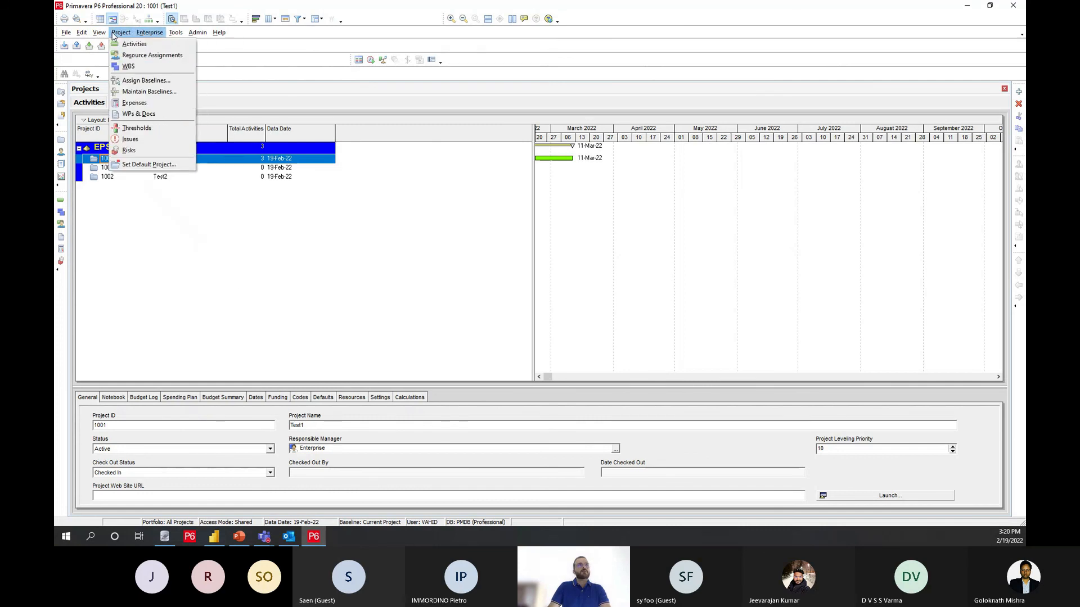
pyautogui.moveTo(84, 36)
pyautogui.moveTo(121, 33)
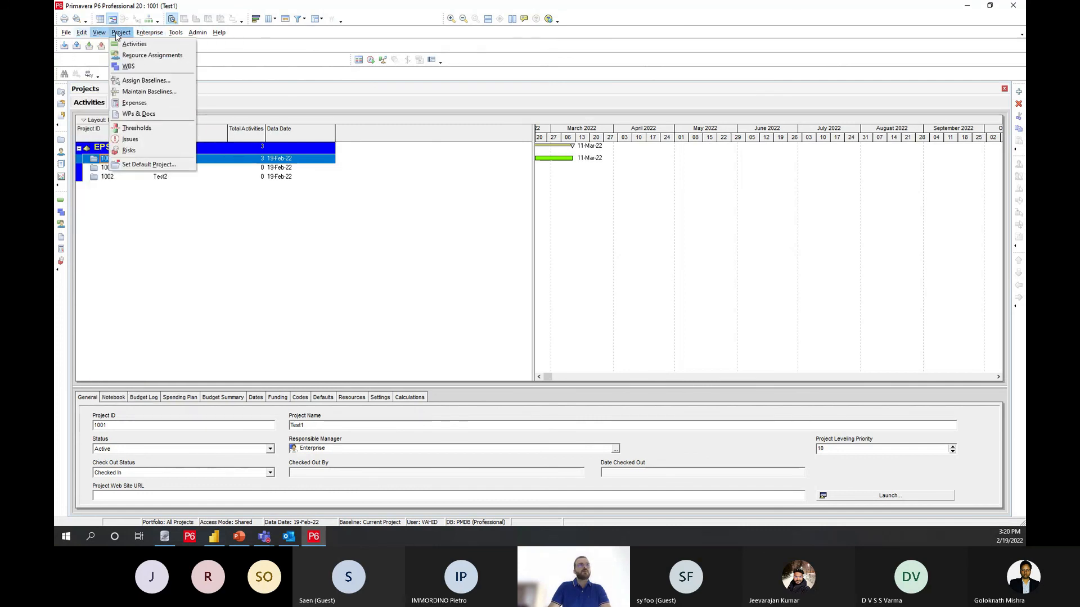
pyautogui.click(138, 78)
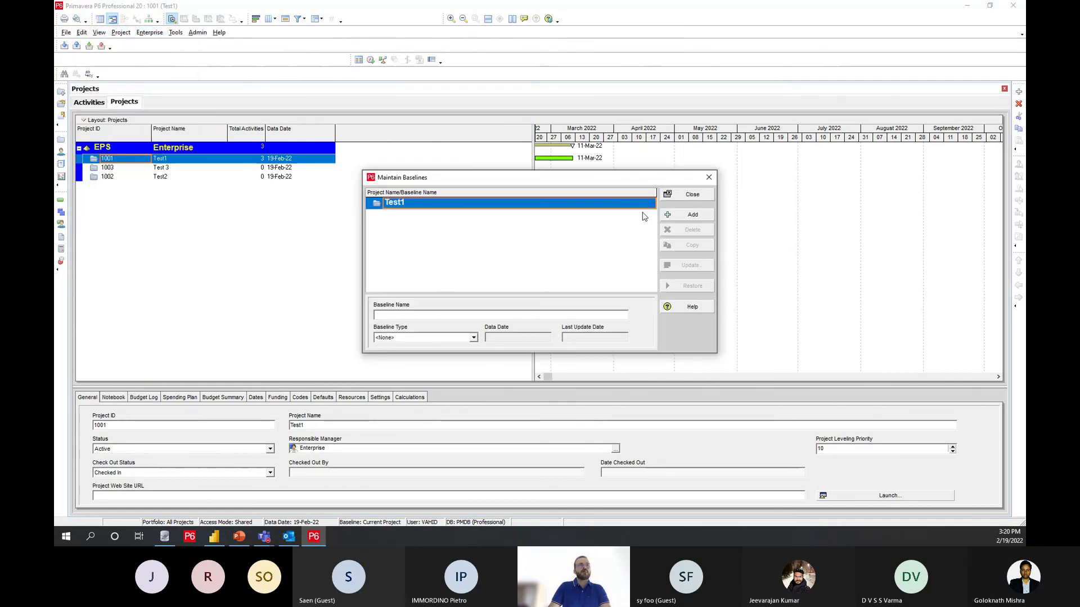
pyautogui.click(672, 216)
pyautogui.click(471, 279)
pyautogui.press('Return')
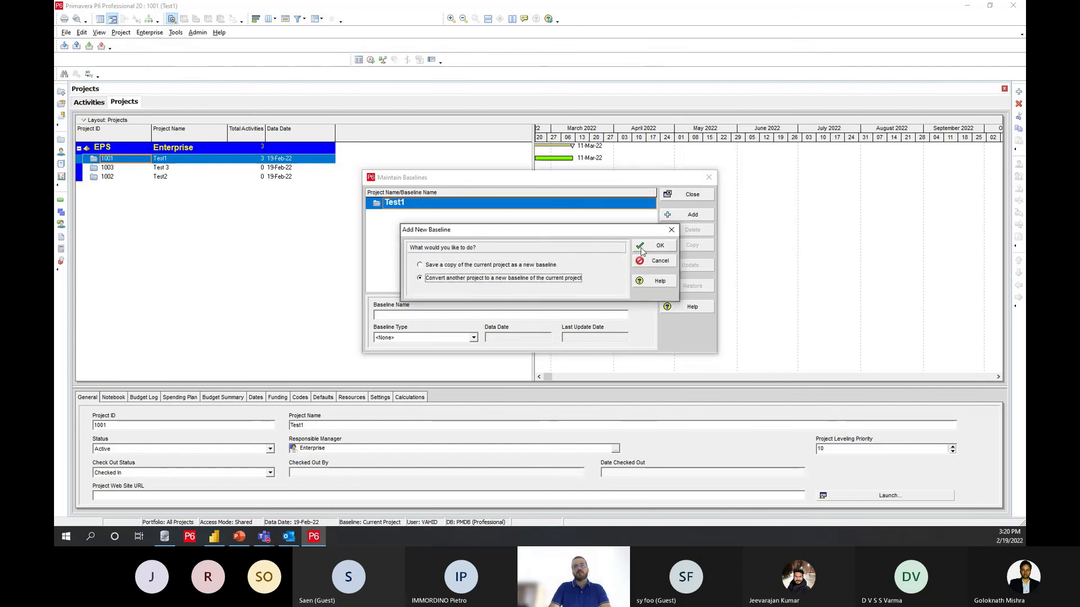
pyautogui.click(479, 245)
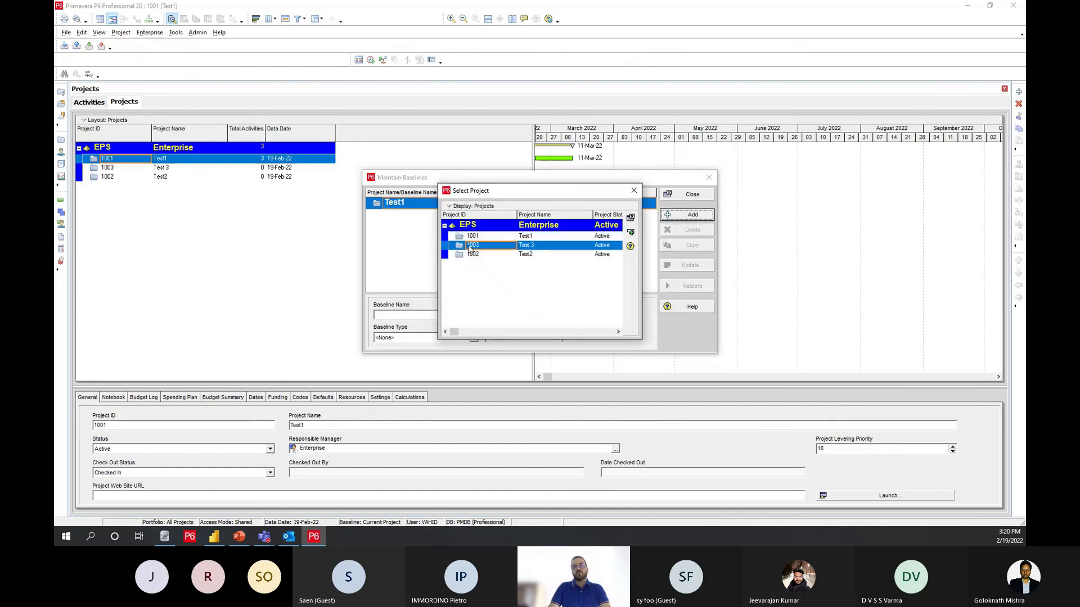
pyautogui.click(631, 232)
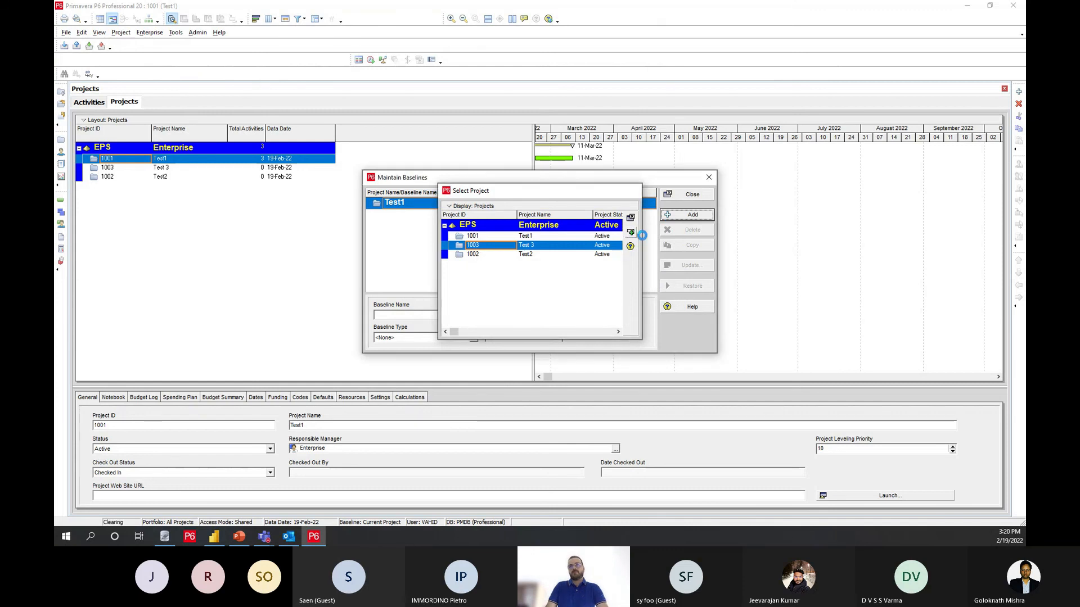
pyautogui.click(693, 194)
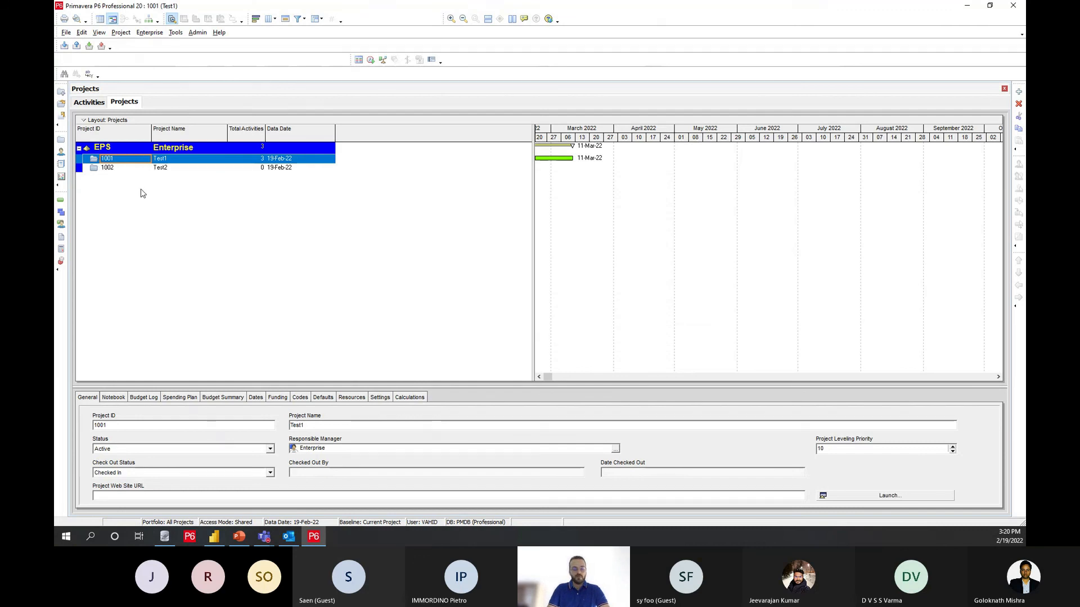
# Step: Refresh the data in P6, switch to Power BI Desktop and refresh its tables
pyautogui.click(66, 32)
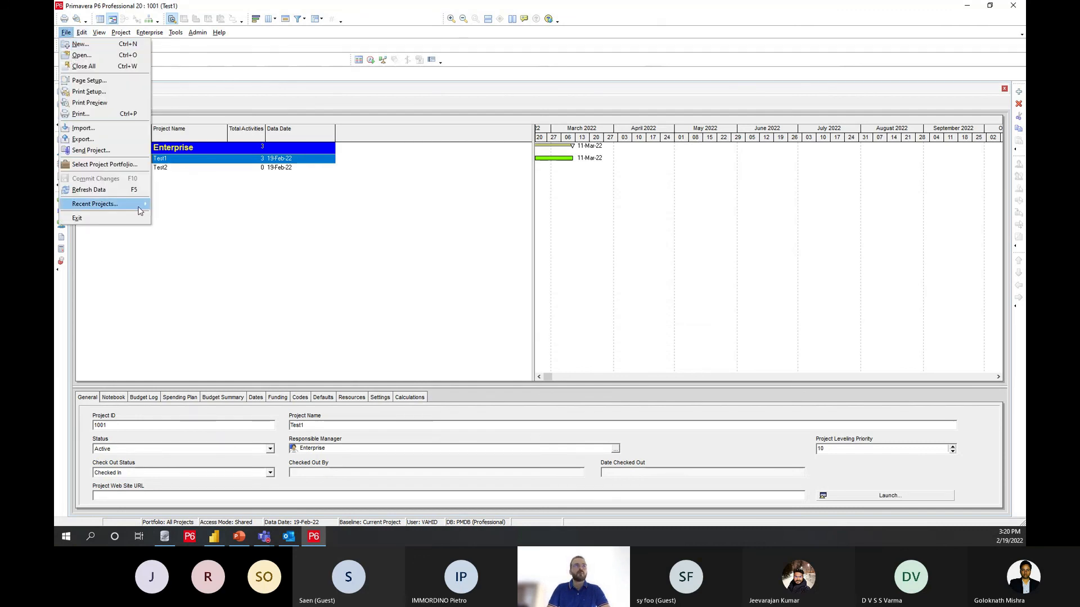
pyautogui.click(102, 194)
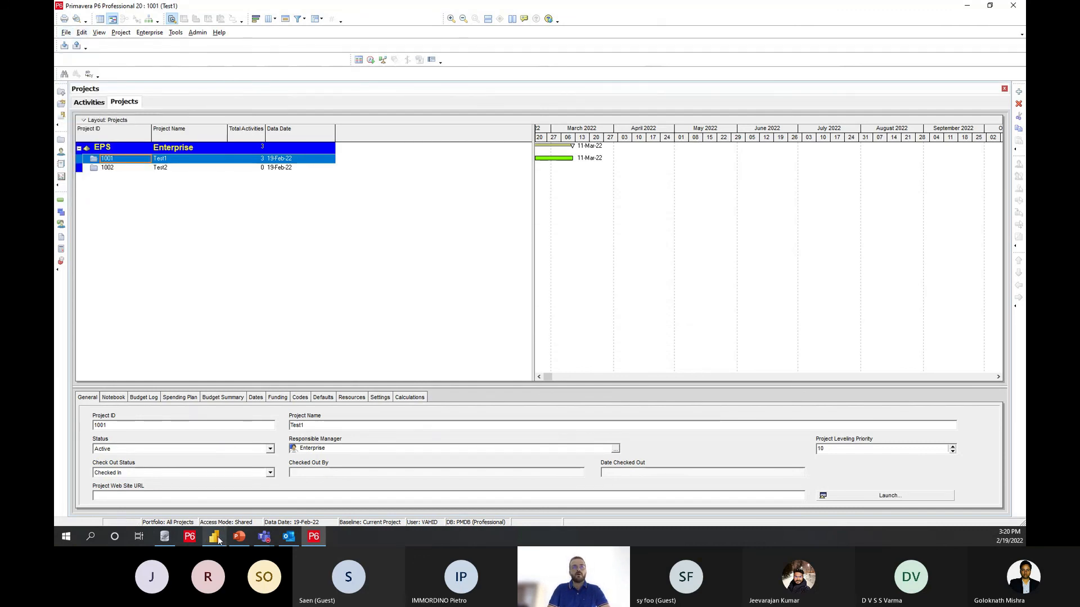
pyautogui.click(214, 537)
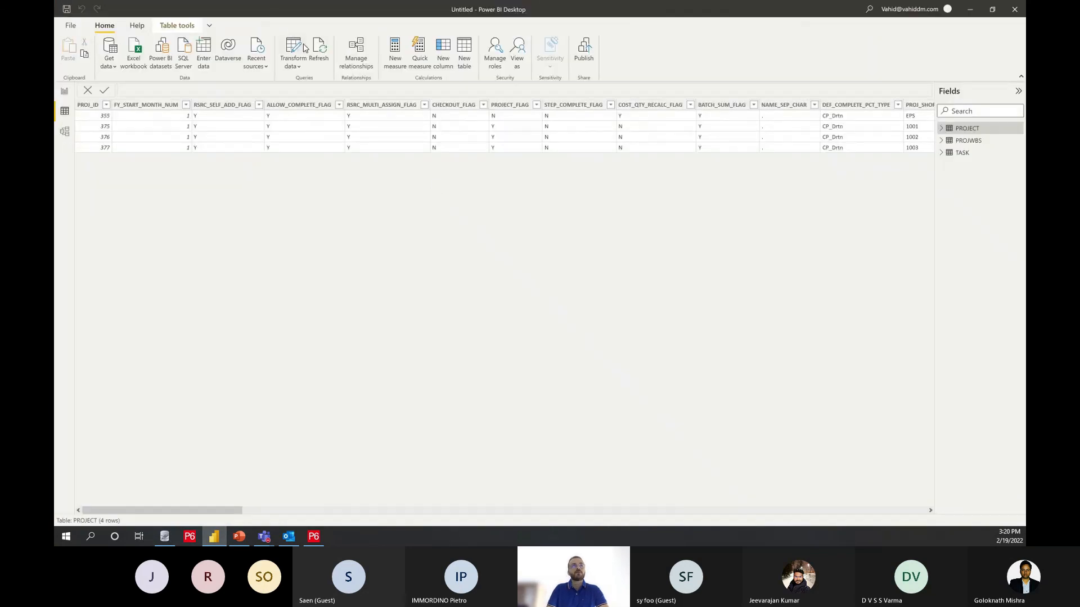
pyautogui.click(323, 54)
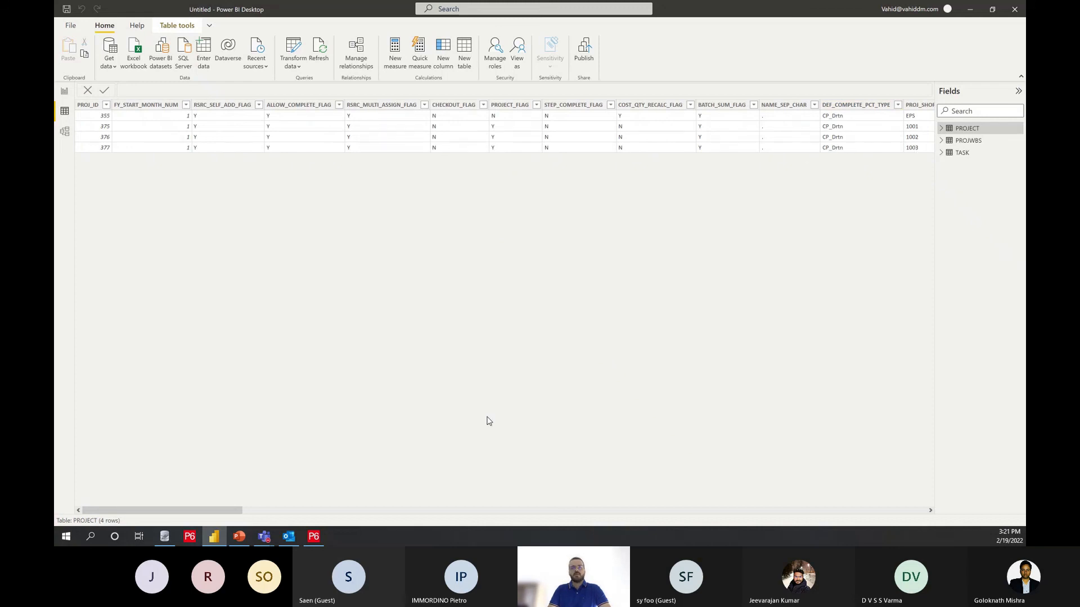
# Step: Check the project list in P6 and examine the ORIG_PROJ_ID, PROJ_ID and PROJ_SHORT_NAME columns of Power BI's PROJECT table
pyautogui.click(314, 537)
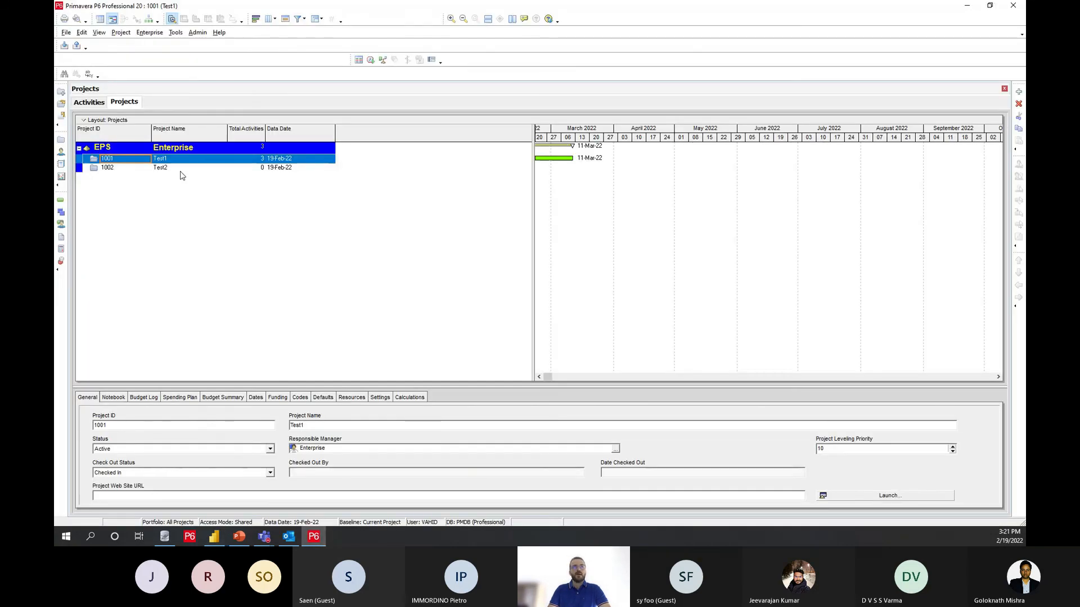
pyautogui.click(956, 7)
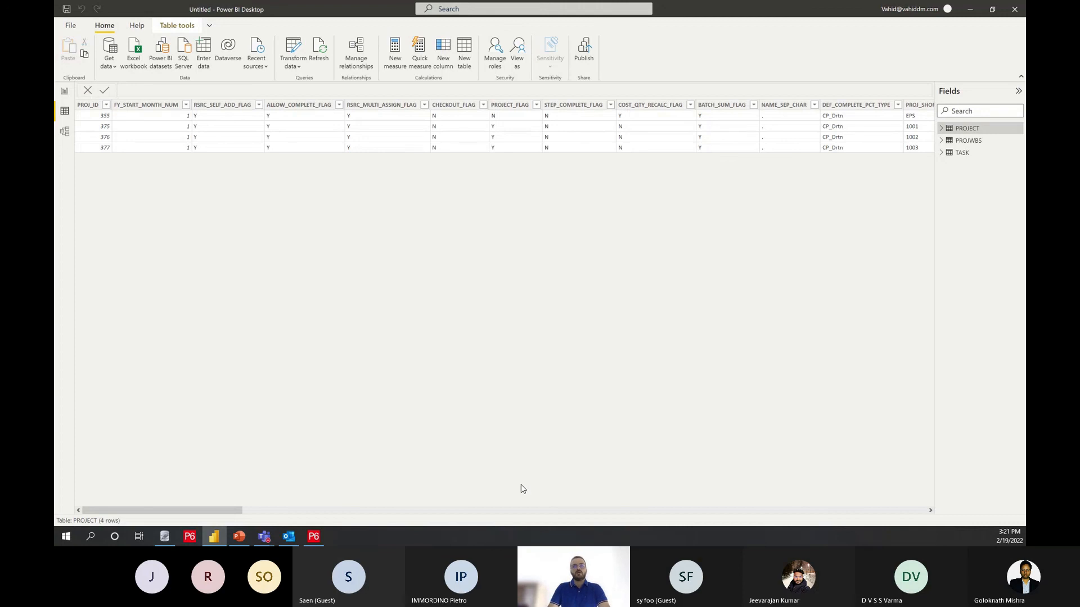
pyautogui.moveTo(211, 508); pyautogui.dragTo(275, 512)
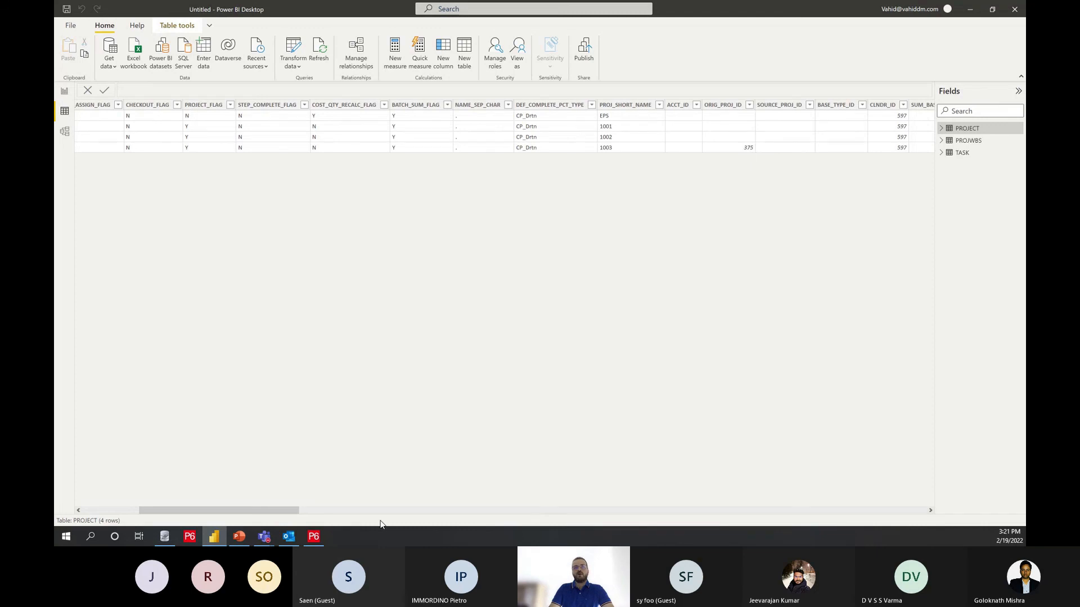
pyautogui.moveTo(219, 510); pyautogui.dragTo(163, 510)
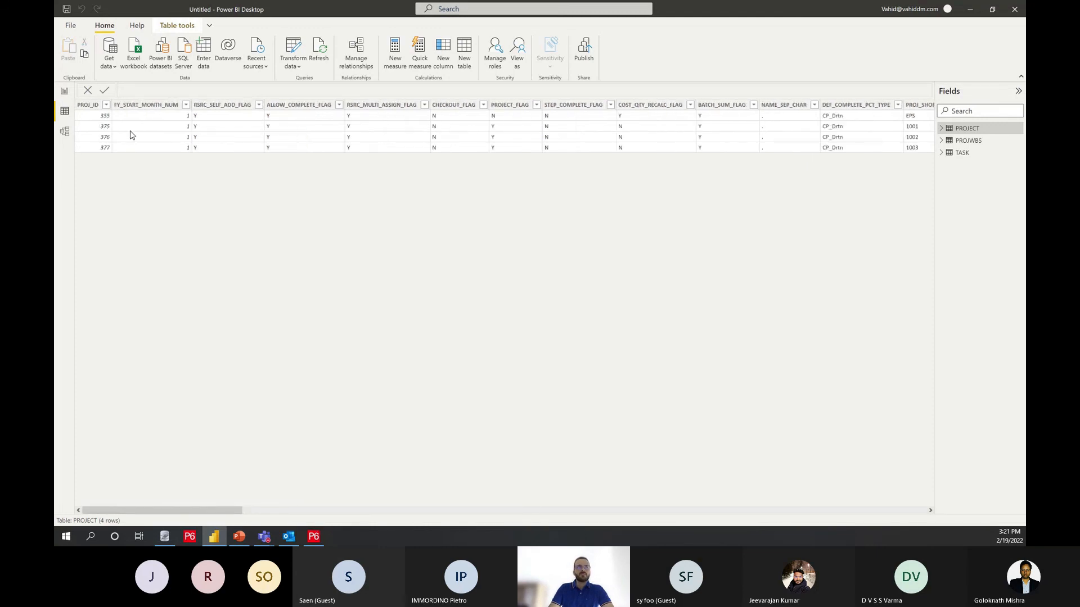
pyautogui.click(107, 130)
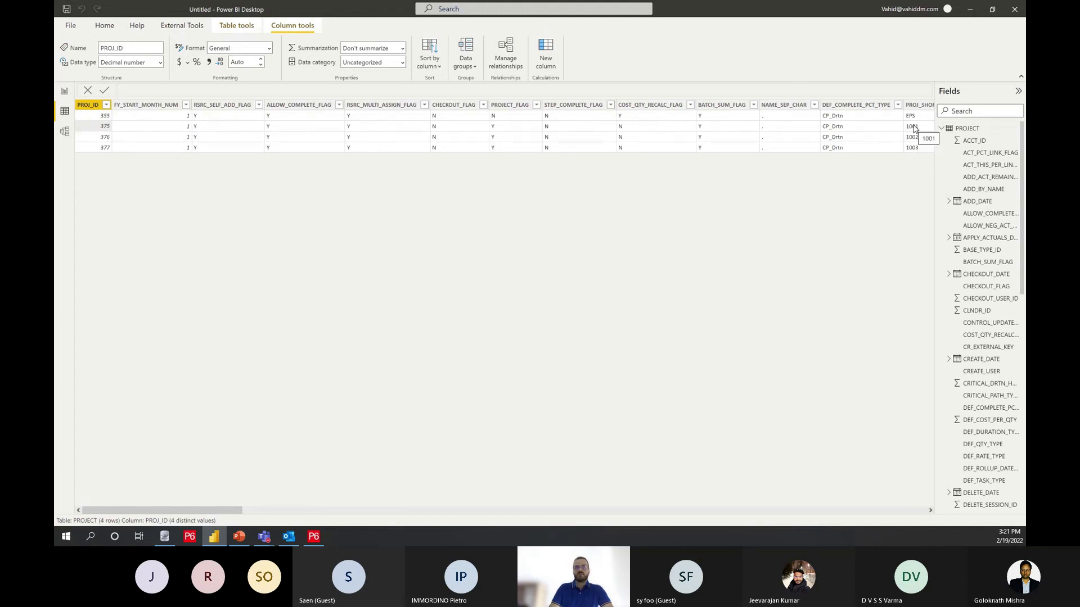
# Step: Show the report page and examine the activities of project Test 3, clearing the project selection at the end
pyautogui.click(65, 91)
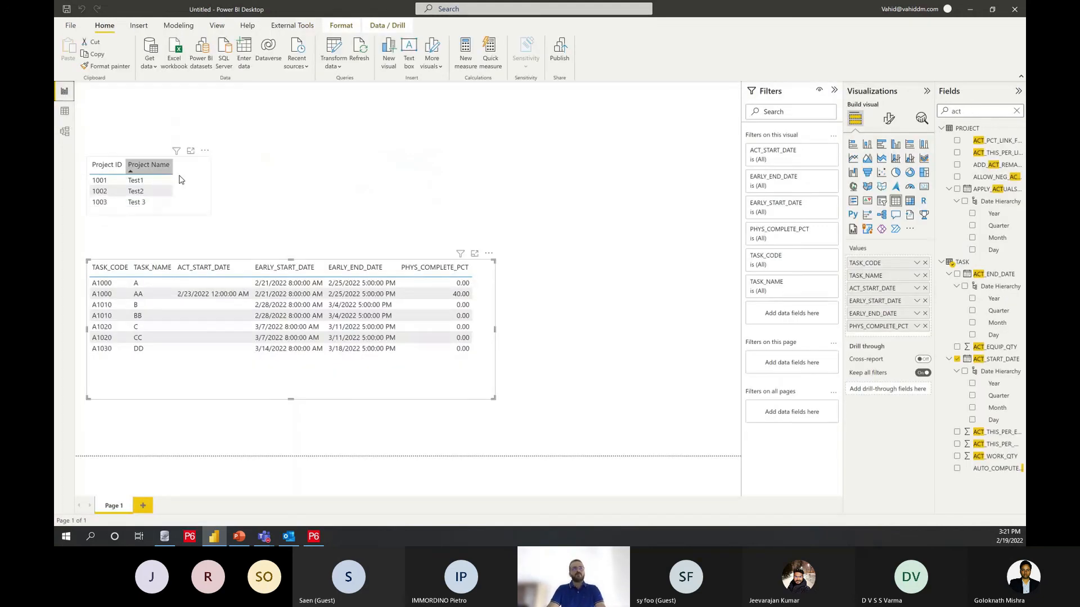
pyautogui.click(140, 202)
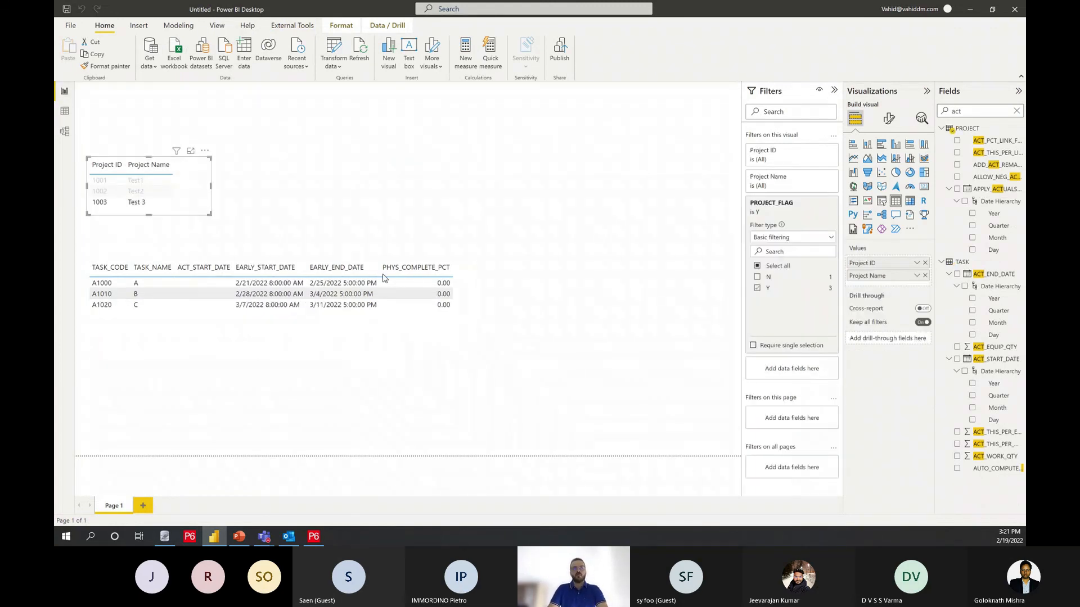
pyautogui.click(129, 183)
pyautogui.click(129, 184)
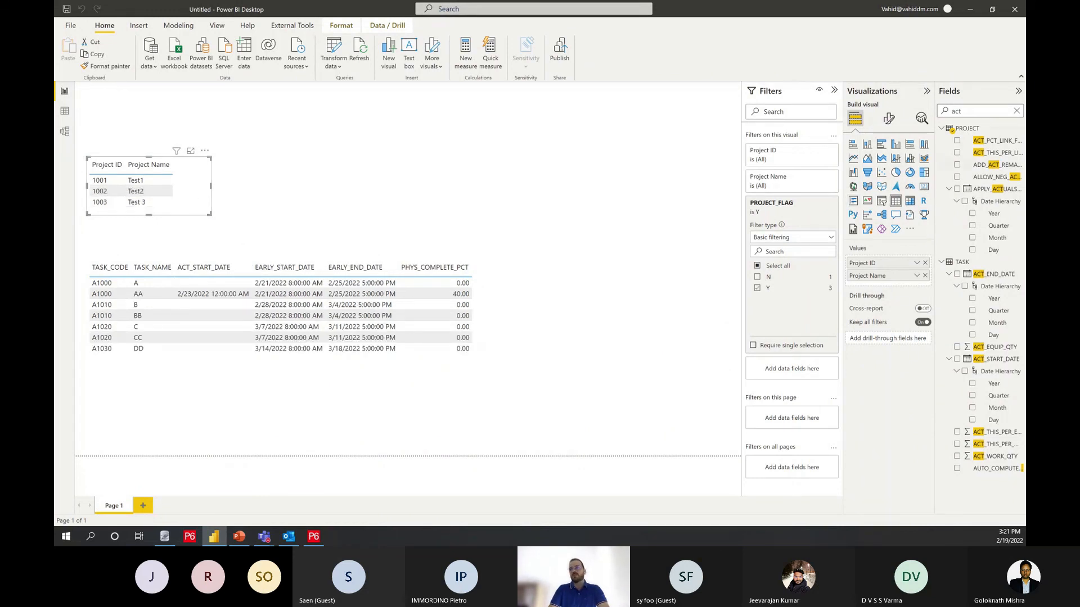
# Step: Find the ORIG_PROJ_ID field and add it to the project table's filters with basic filtering set to (Blank)
pyautogui.click(1016, 112)
pyautogui.write('orig')
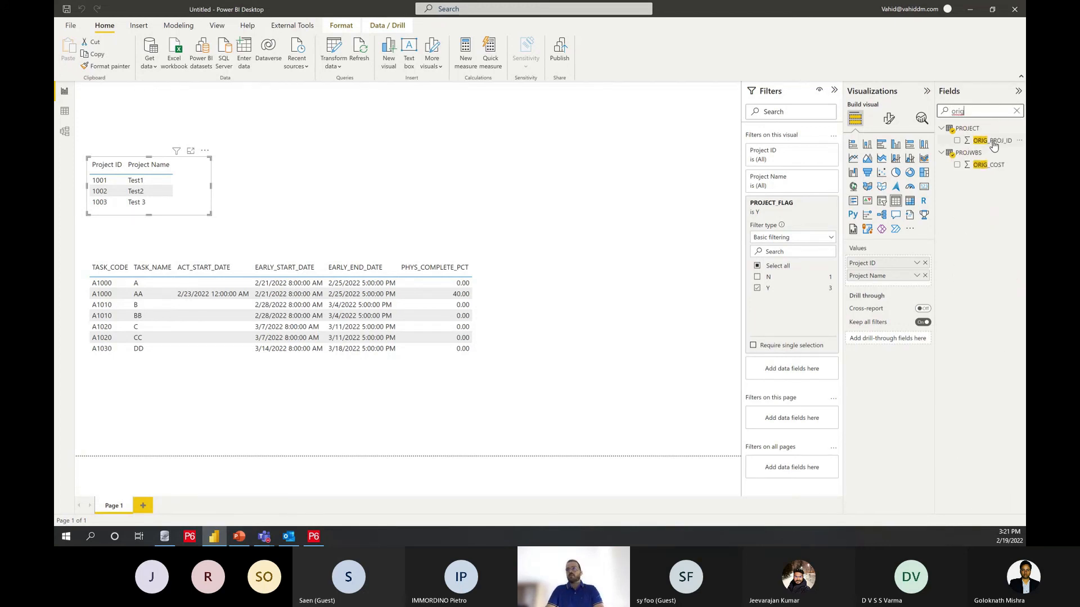
pyautogui.moveTo(994, 145); pyautogui.dragTo(798, 369)
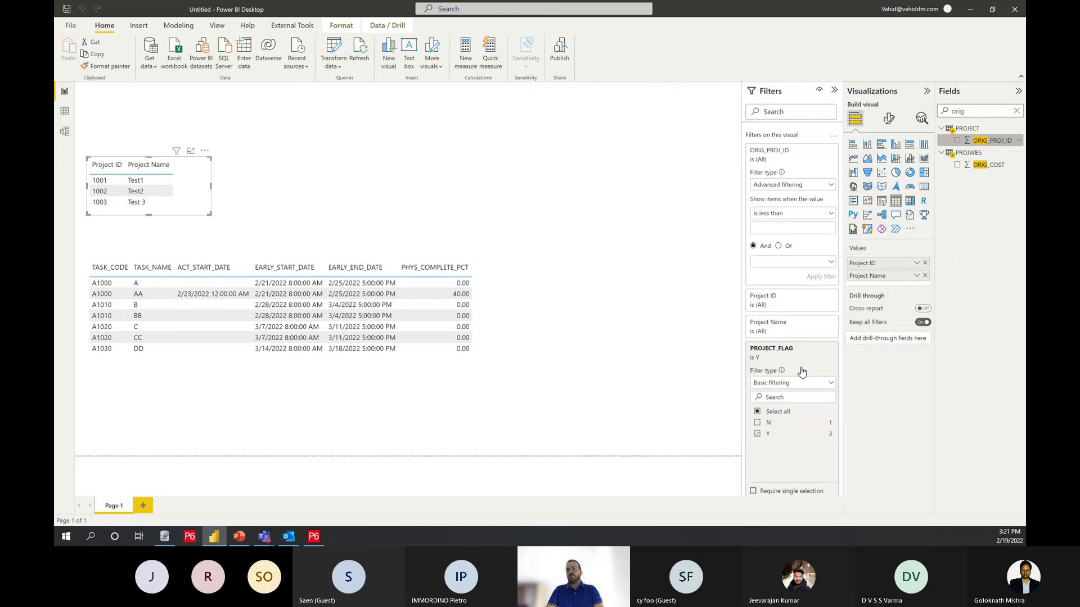
pyautogui.click(791, 187)
pyautogui.click(778, 209)
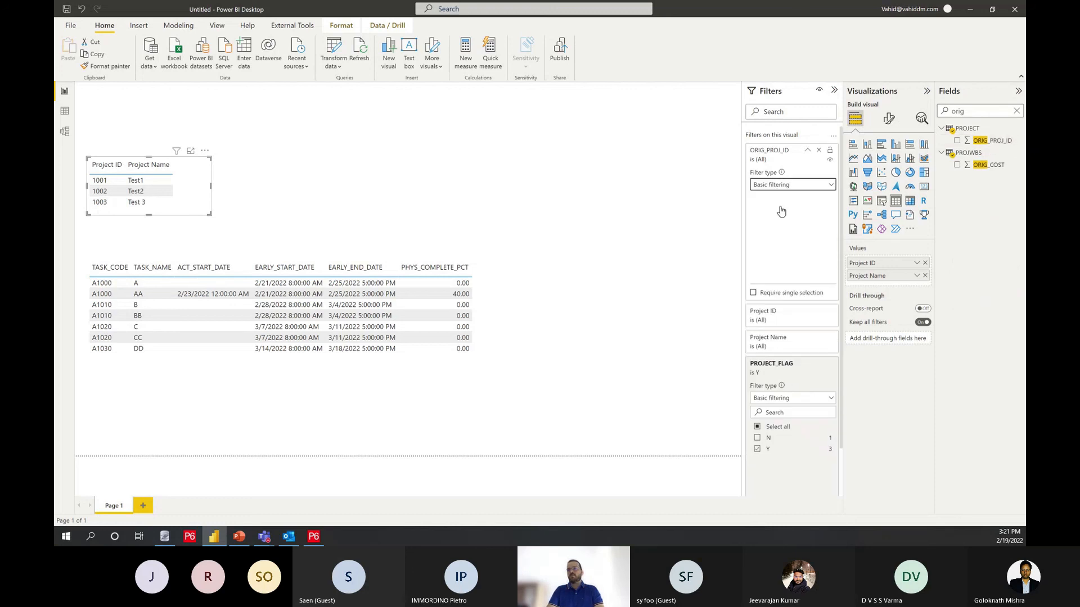
pyautogui.click(773, 209)
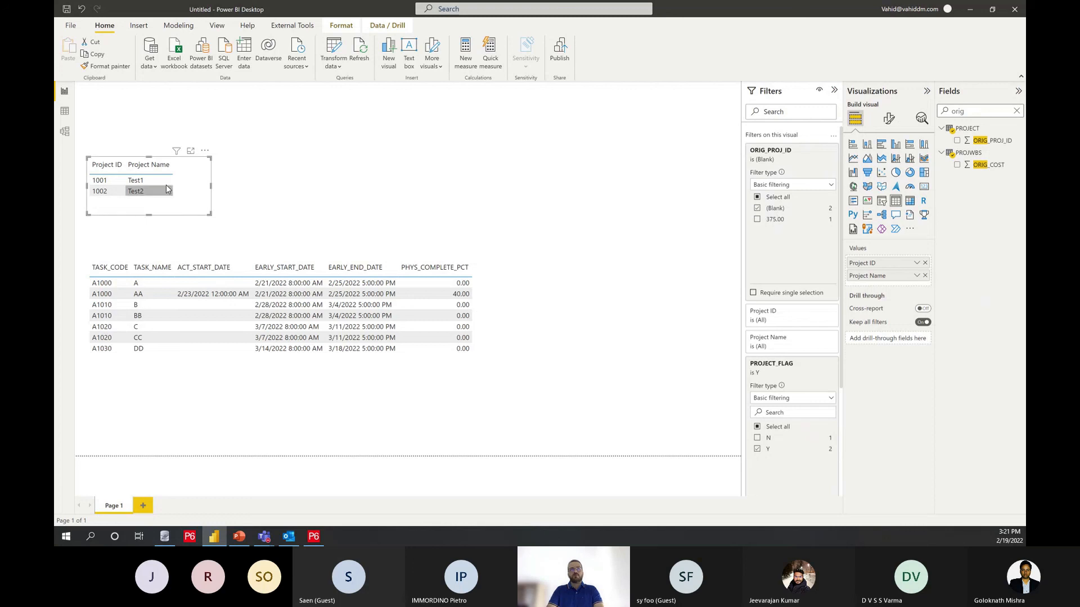
# Step: Duplicate the project table and place the copy beside the original, above the activity table
pyautogui.click(197, 217)
pyautogui.click(198, 214)
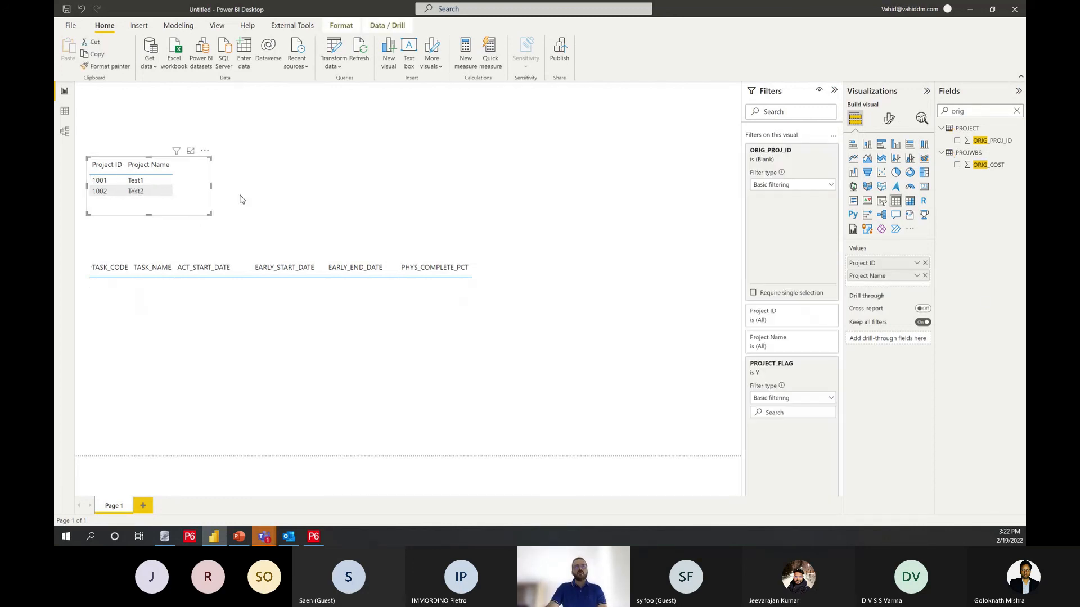
pyautogui.click(267, 181)
pyautogui.click(207, 162)
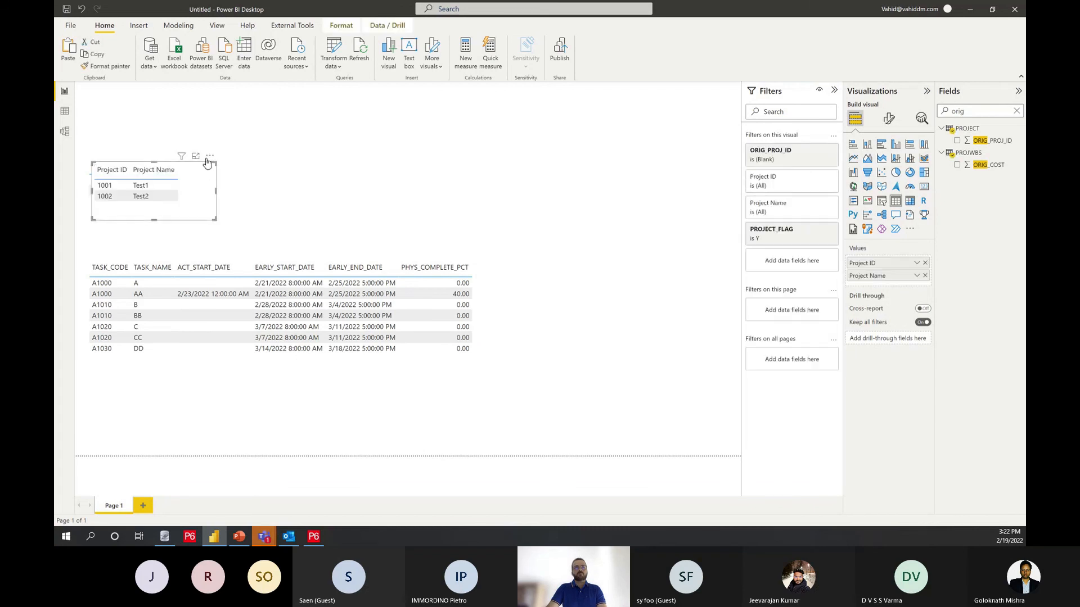
pyautogui.hotkey('ctrl', 'c')
pyautogui.hotkey('ctrl', 'v')
pyautogui.moveTo(326, 154); pyautogui.dragTo(309, 152)
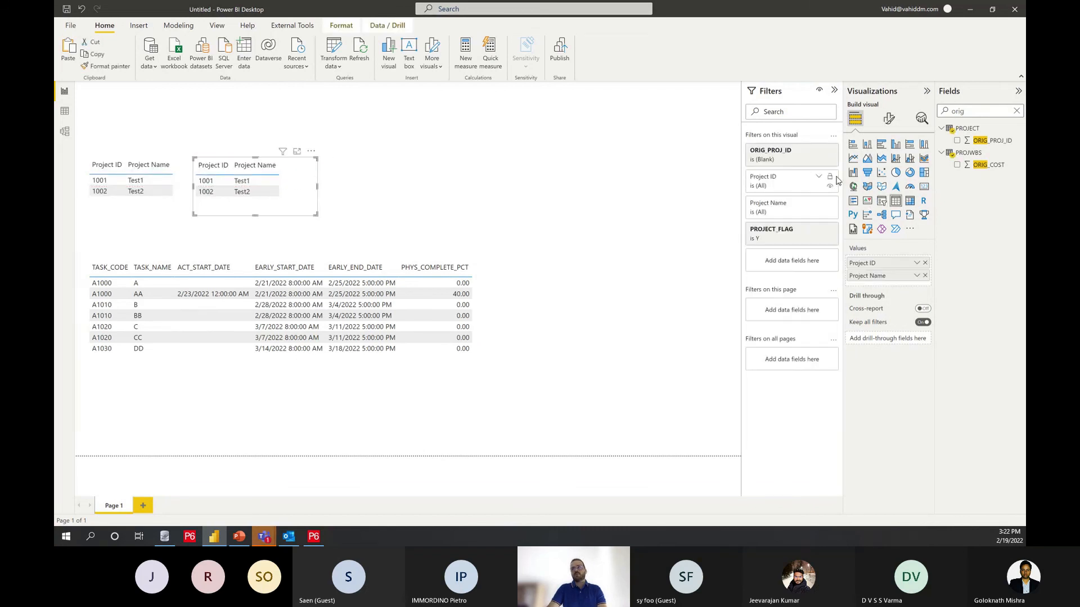
# Step: Try the PROJECT_FLAG filter with N on the copied project table, and set it back to Y
pyautogui.click(808, 229)
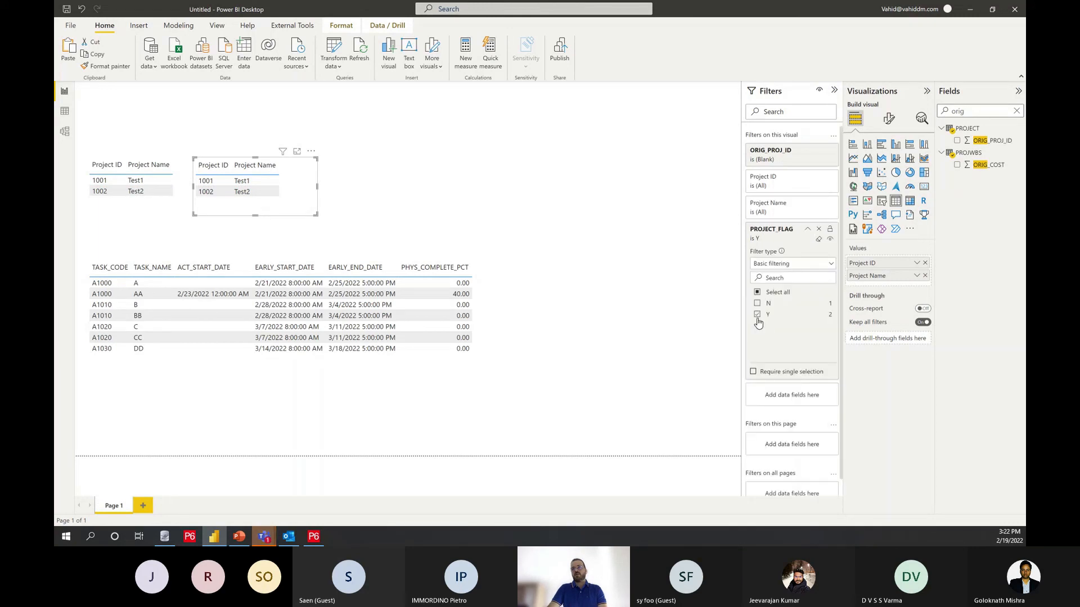
pyautogui.click(757, 314)
pyautogui.click(758, 304)
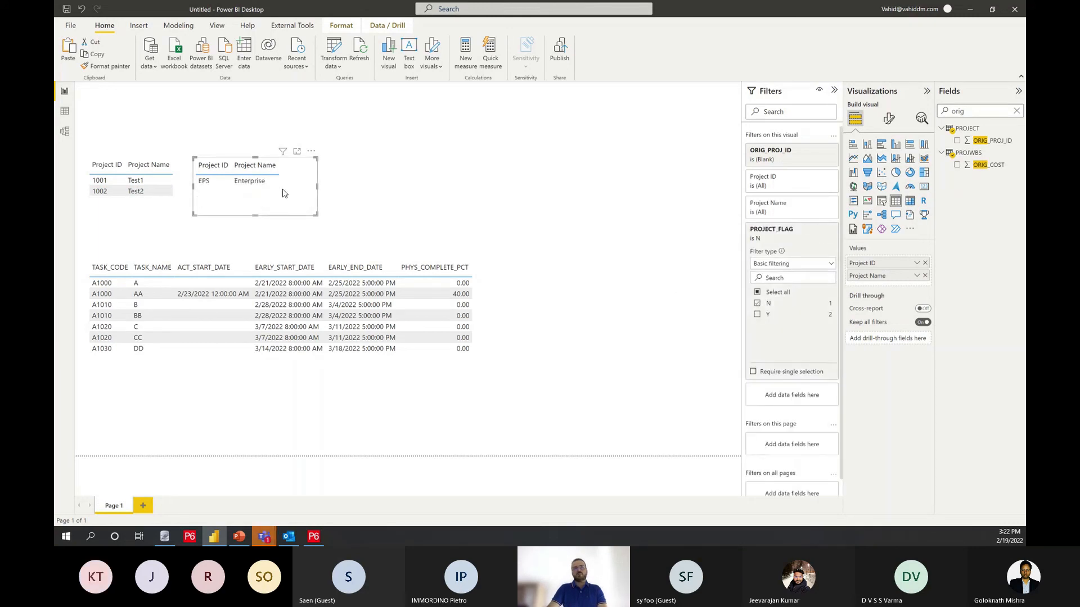
pyautogui.click(758, 314)
pyautogui.click(757, 303)
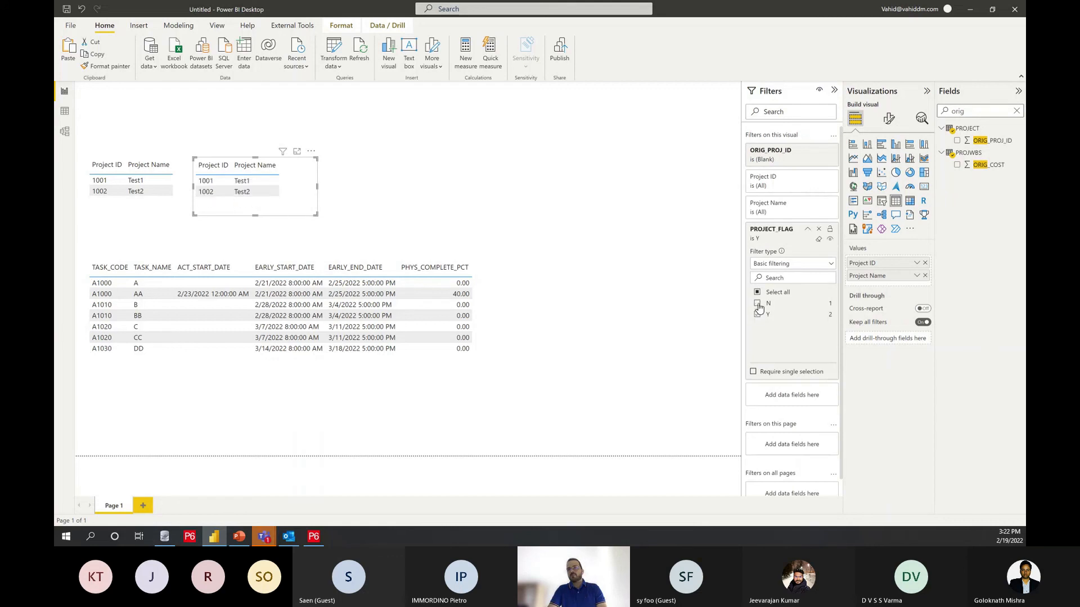
# Step: Set the copied project table's ORIG_PROJ_ID filter to 375 instead of (Blank), and deselect the table
pyautogui.click(818, 160)
pyautogui.click(757, 219)
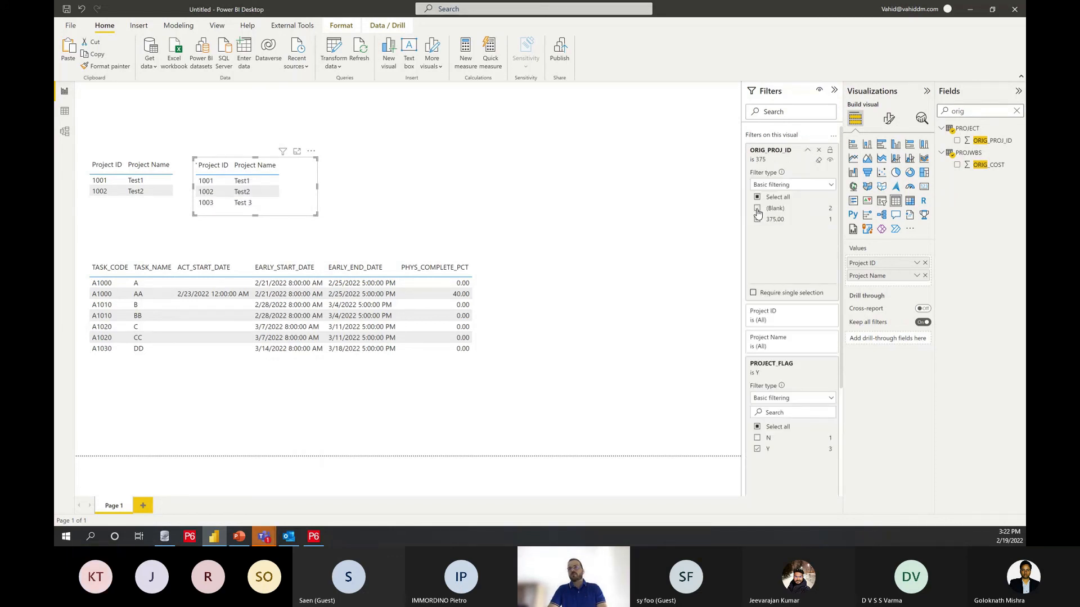
pyautogui.click(482, 197)
# Step: Compare the activities of baseline Test 3 with those of projects Test1 and Test2 by selecting each project in turn, ending on Test1
pyautogui.click(223, 181)
pyautogui.click(228, 182)
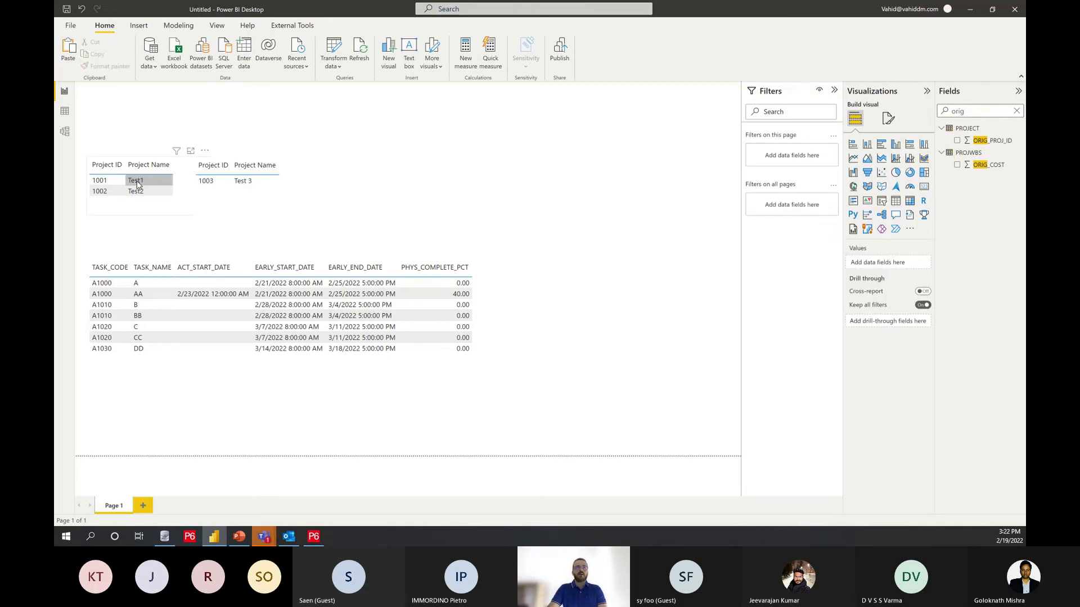
pyautogui.click(104, 178)
pyautogui.click(113, 192)
pyautogui.click(225, 183)
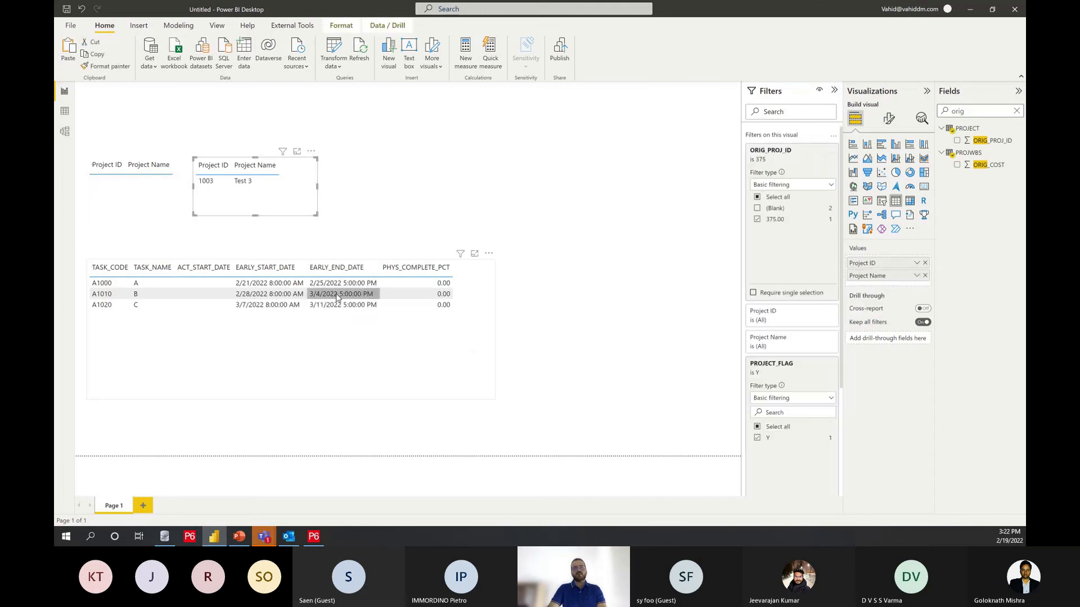
pyautogui.click(142, 181)
pyautogui.click(133, 184)
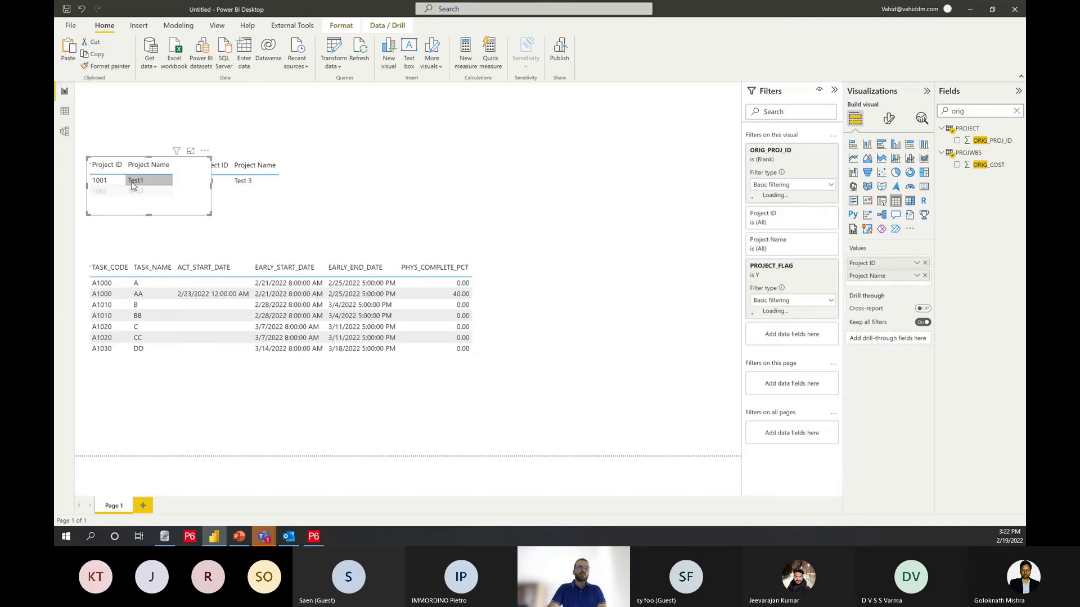
pyautogui.click(149, 193)
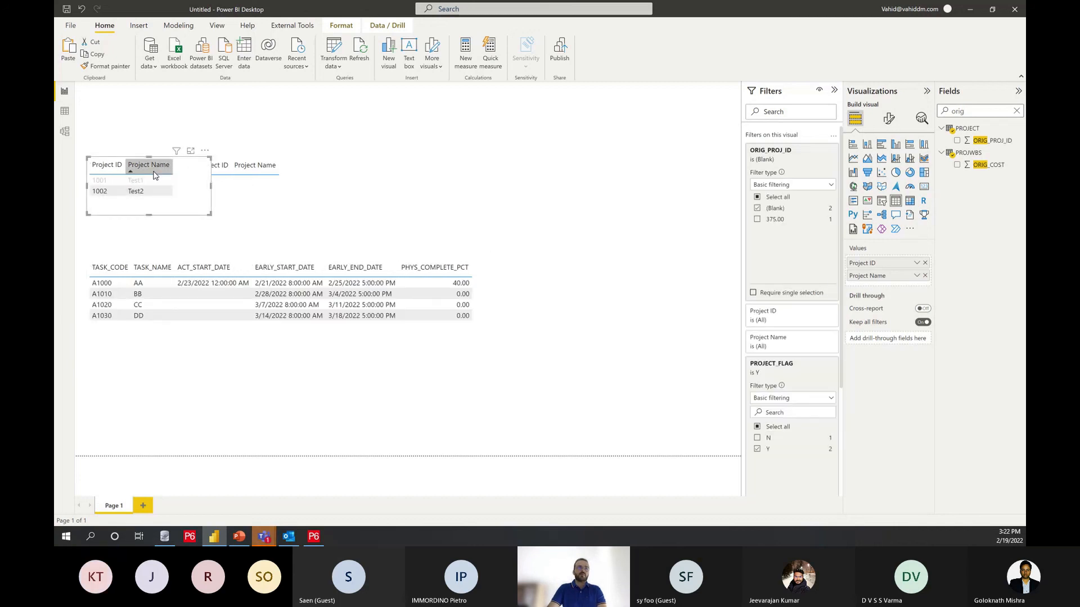
pyautogui.click(137, 180)
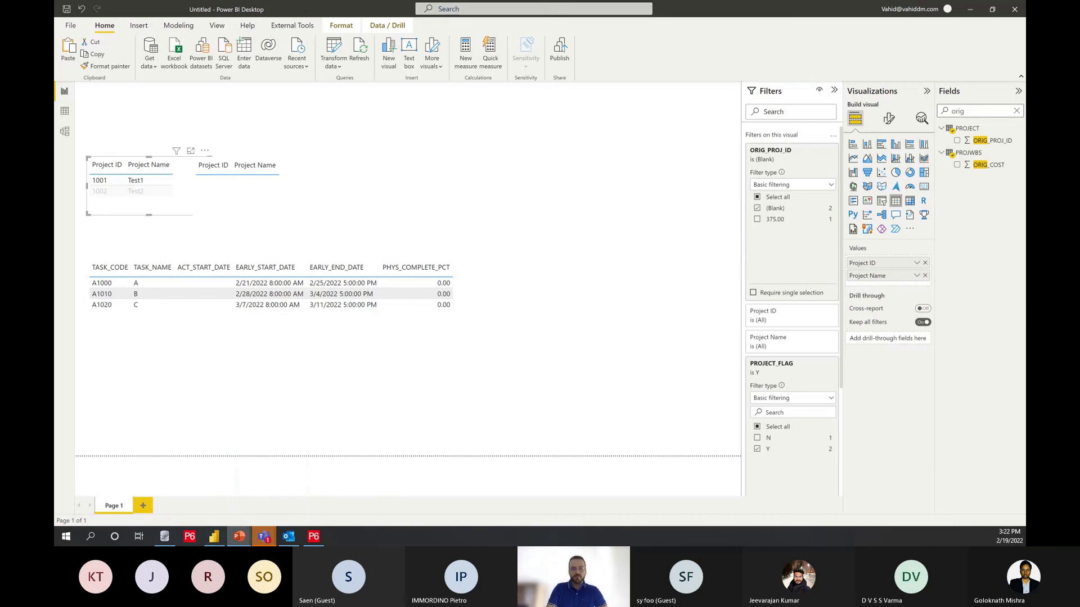
pyautogui.click(602, 432)
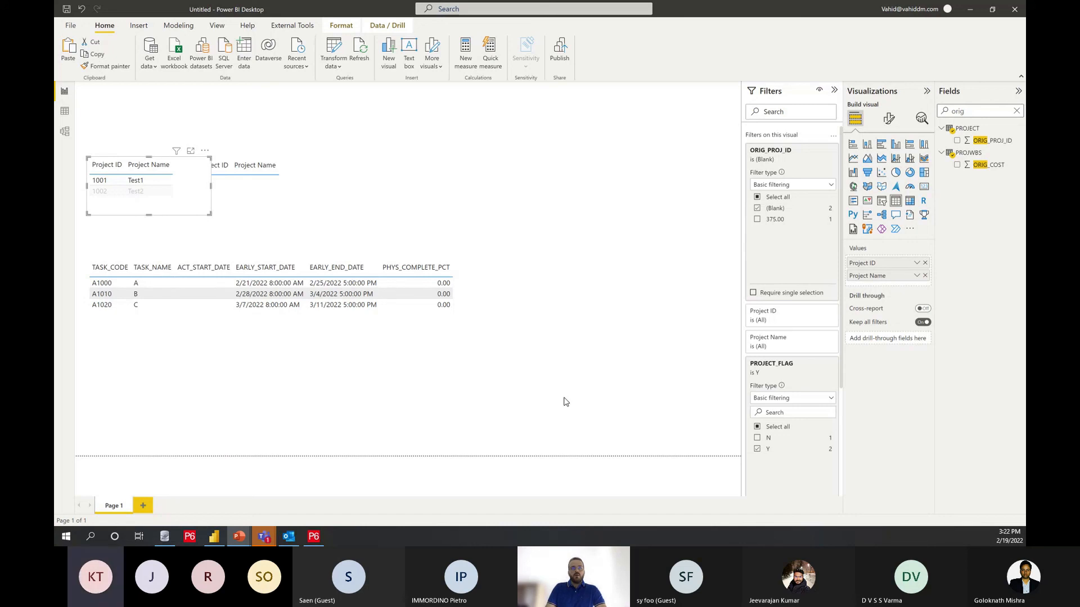